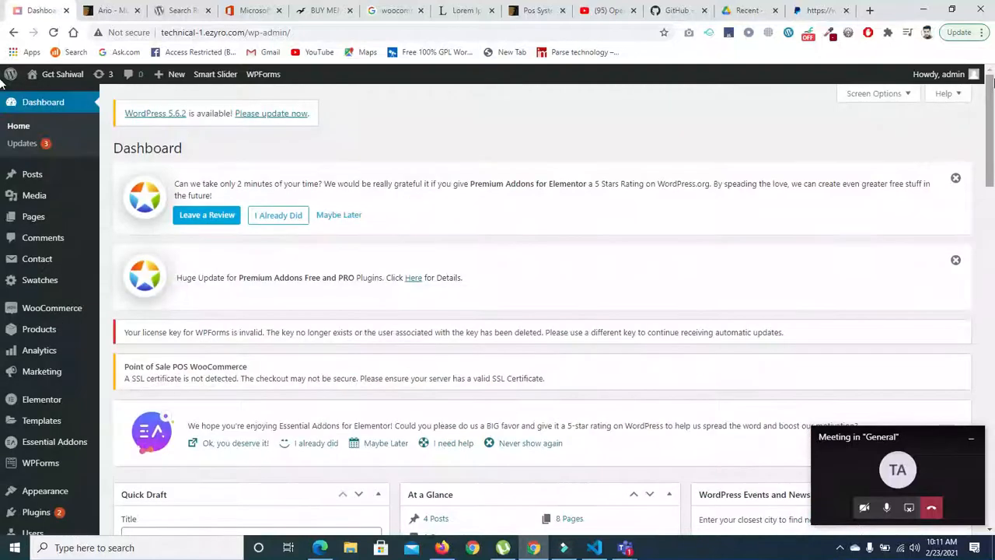
# - Open the page for adding new plugins to the site
pyautogui.click(278, 214)
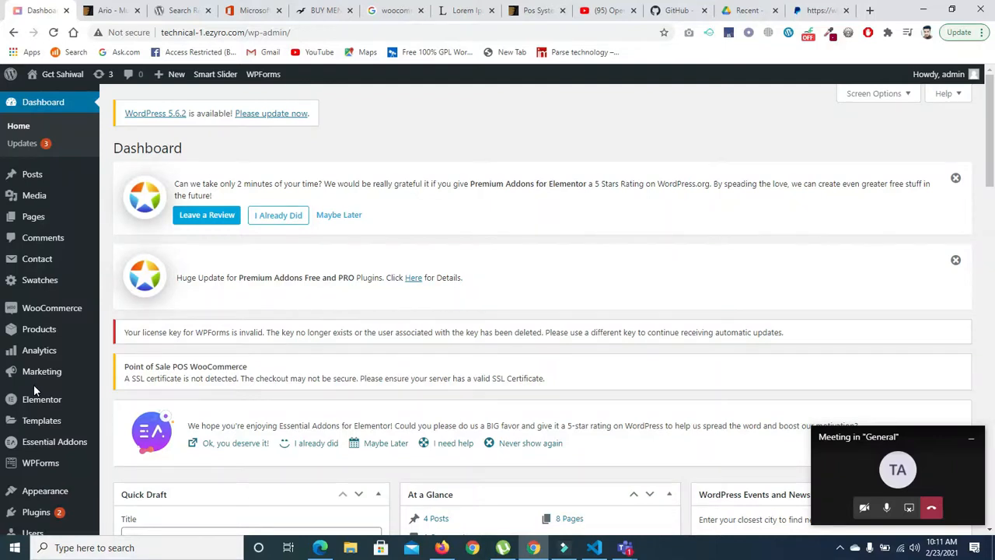
pyautogui.click(37, 513)
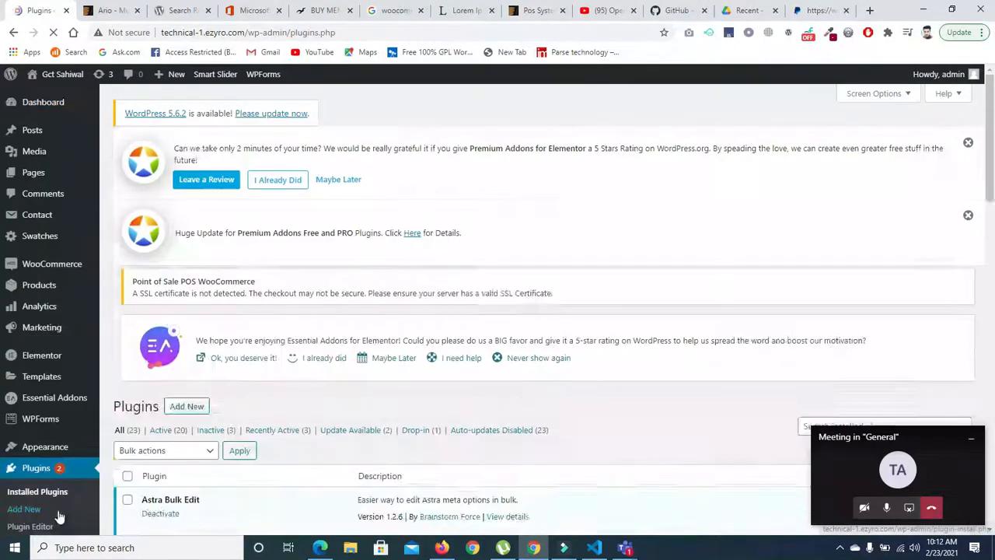
pyautogui.click(196, 148)
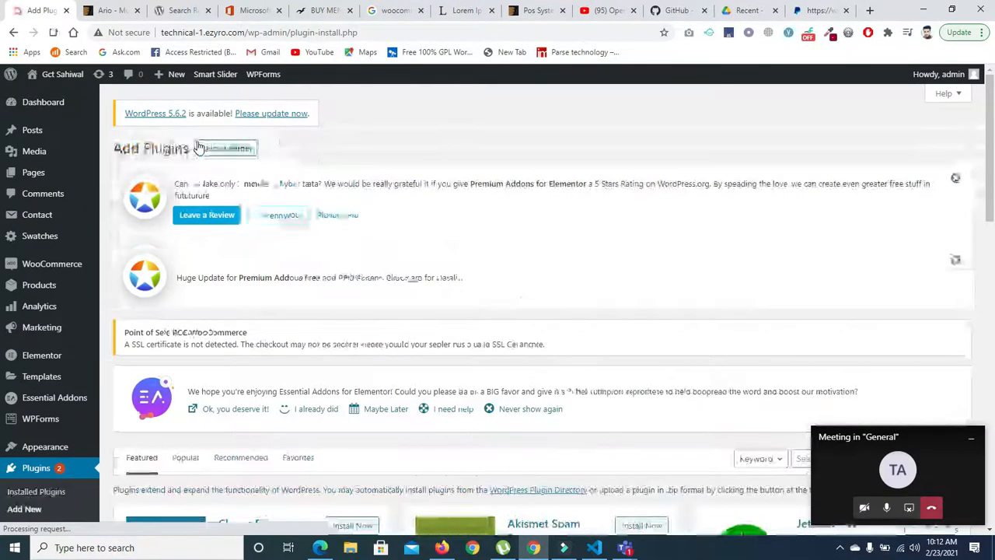
pyautogui.scroll(-3, 684, 198)
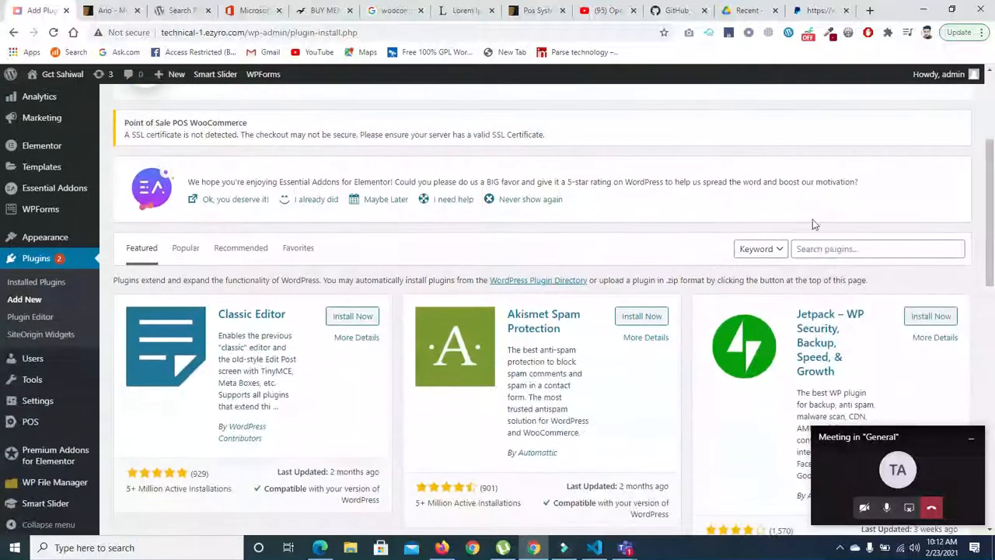
# - Search the plugin directory for "payment getway"
pyautogui.click(817, 244)
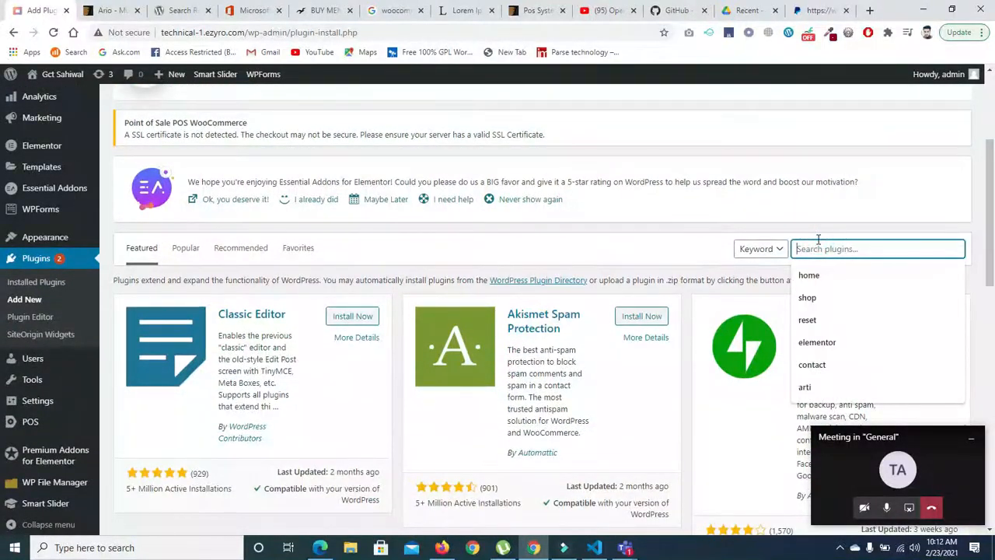
pyautogui.click(824, 243)
pyautogui.write('pryment')
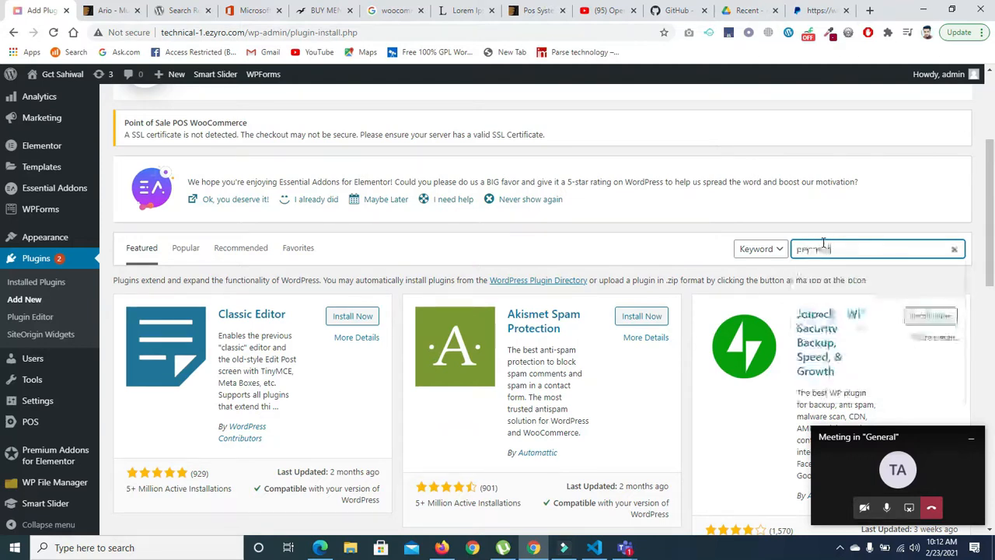
pyautogui.write(' get')
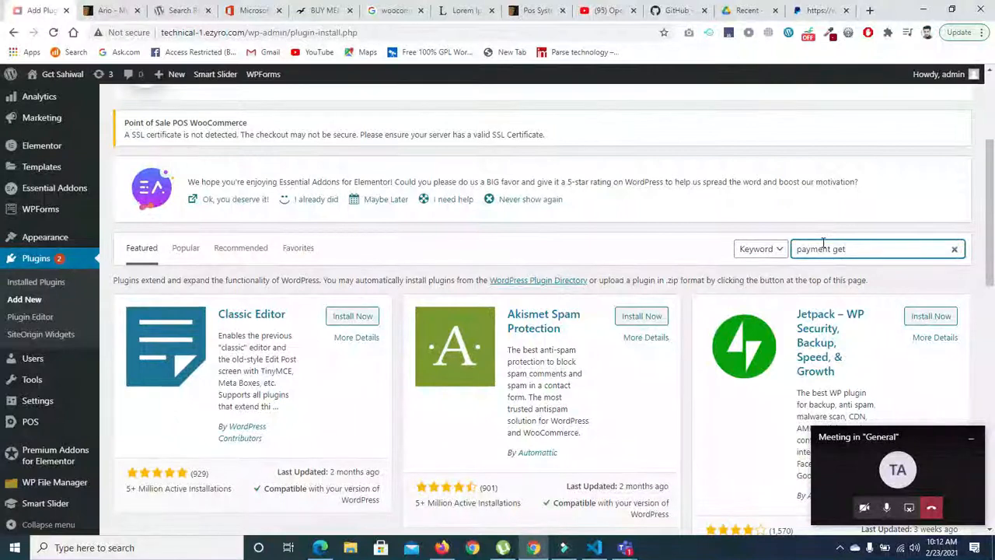
pyautogui.write('way')
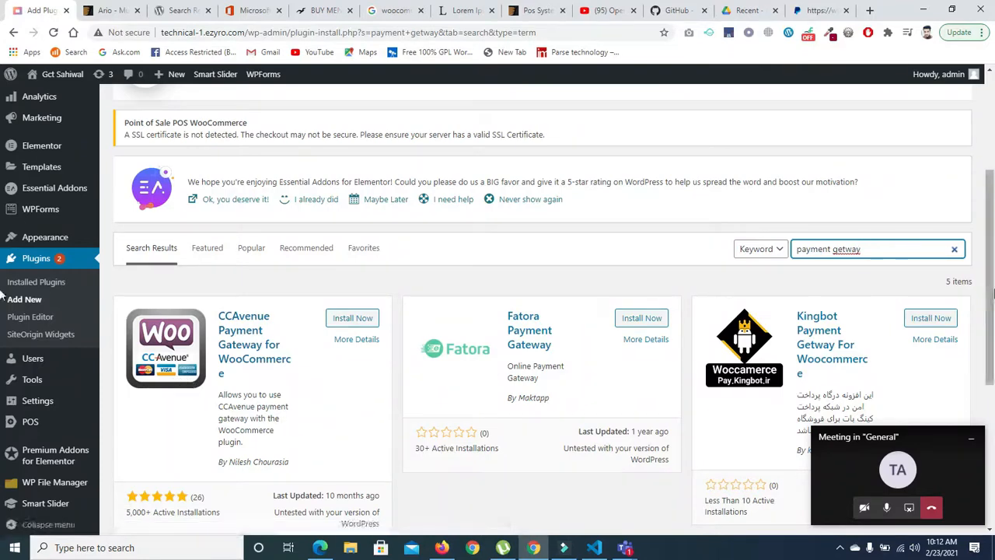
# - View the screenshots of the CCAvenue Payment Gateway for WooCommerce plugin and close its details
pyautogui.scroll(-4, 915, 289)
pyautogui.moveTo(994, 433); pyautogui.dragTo(992, 315)
pyautogui.click(259, 273)
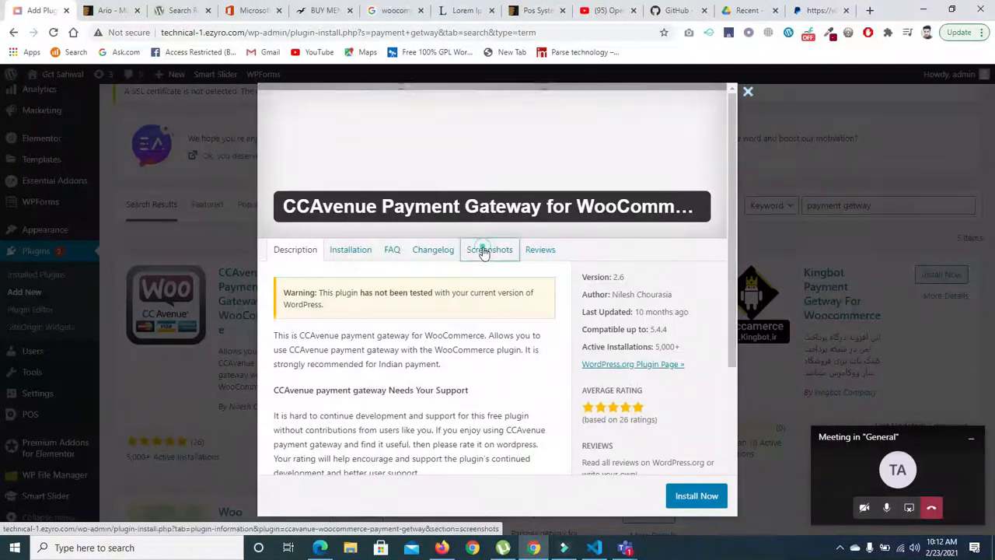
pyautogui.click(487, 249)
pyautogui.moveTo(730, 204); pyautogui.dragTo(740, 170)
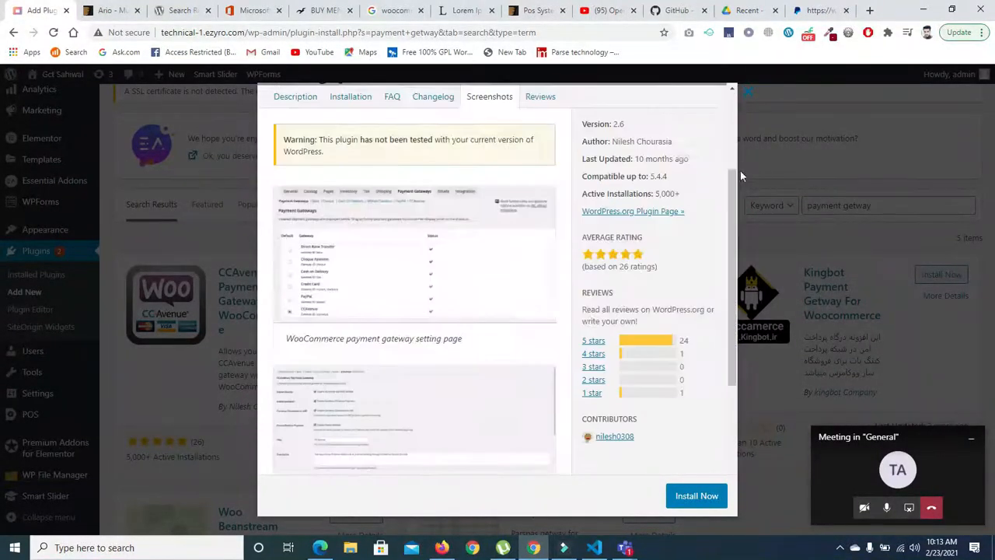
pyautogui.click(744, 94)
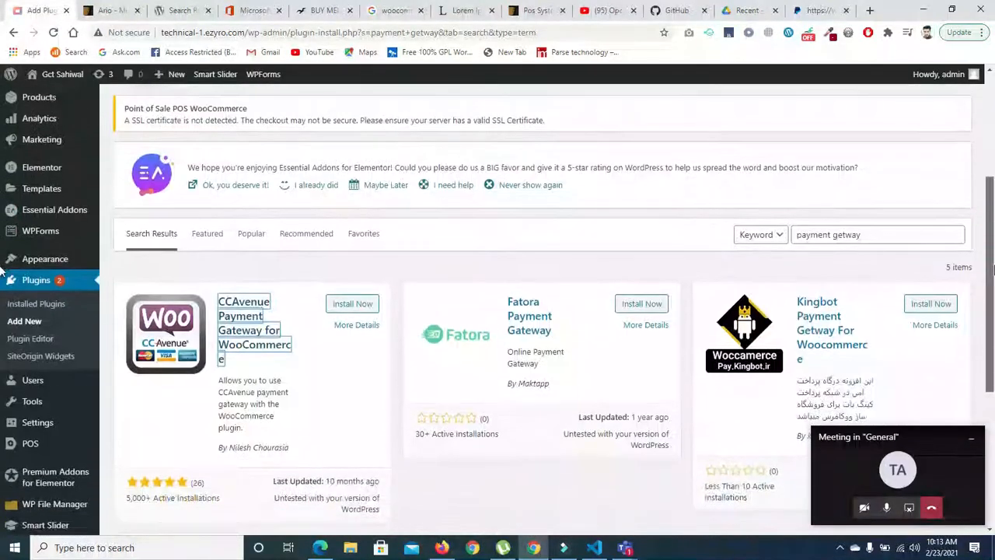
# - Replace the plugin search with "woocommerce payment getway"
pyautogui.click(878, 238)
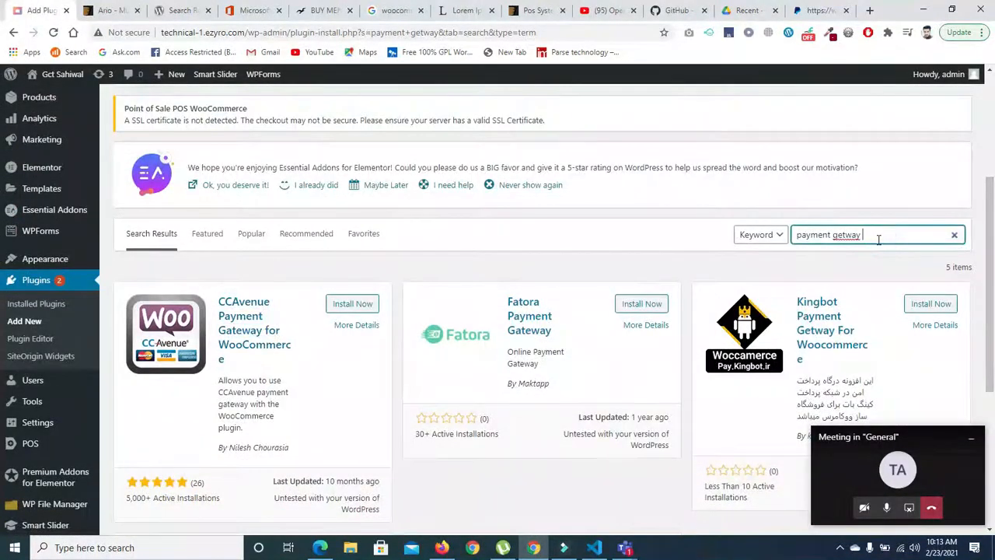
pyautogui.press('BackSpace')
pyautogui.press('BackSpace')
pyautogui.press('BackSpace')
pyautogui.press('BackSpace')
pyautogui.press('BackSpace')
pyautogui.press('BackSpace')
pyautogui.press('BackSpace')
pyautogui.press('BackSpace')
pyautogui.press('BackSpace')
pyautogui.press('BackSpace')
pyautogui.press('BackSpace')
pyautogui.write('wooc')
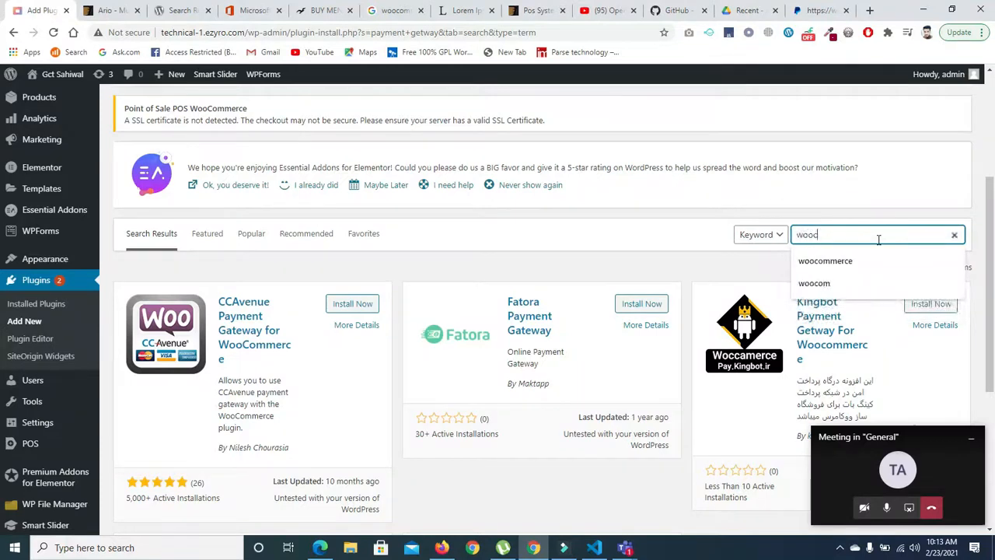
pyautogui.write('om')
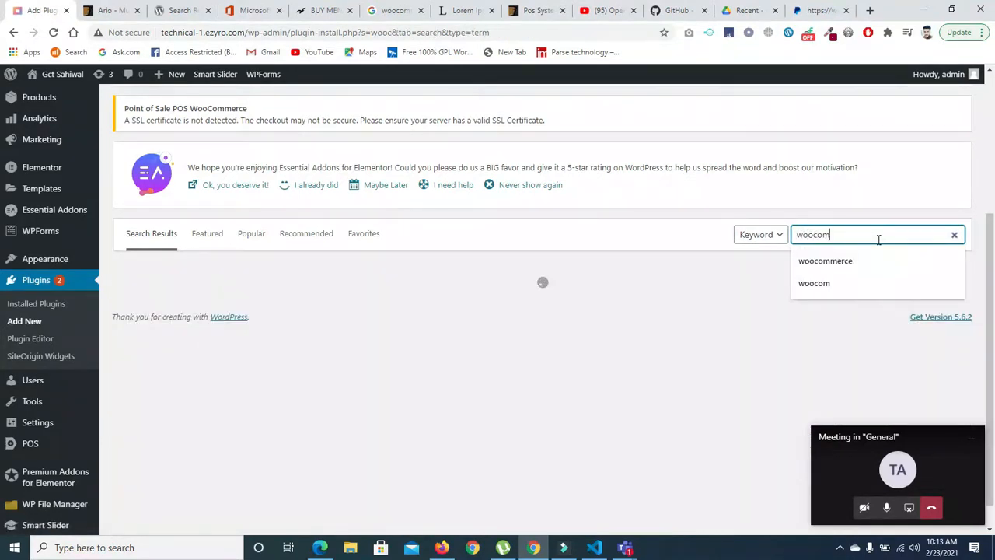
pyautogui.write('merce pay')
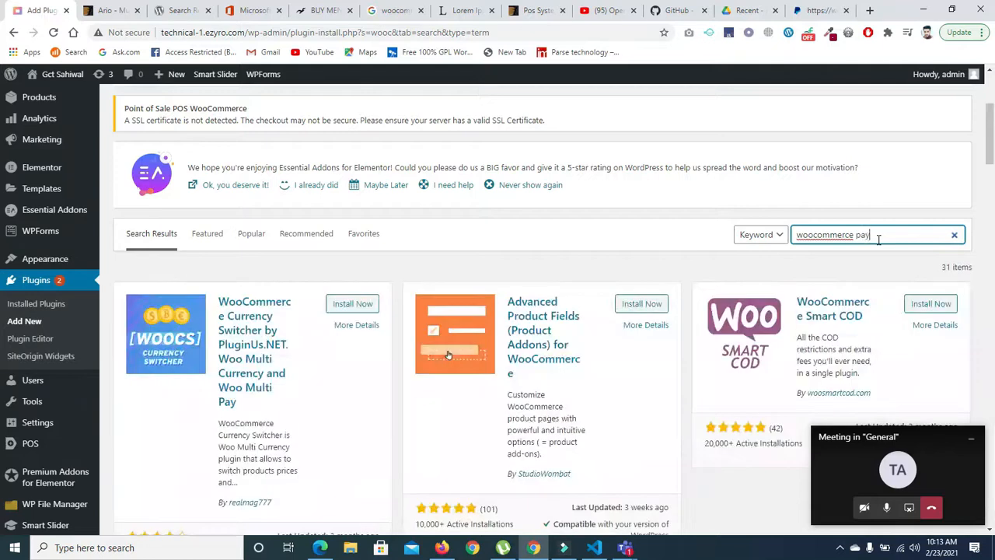
pyautogui.write('ment getway')
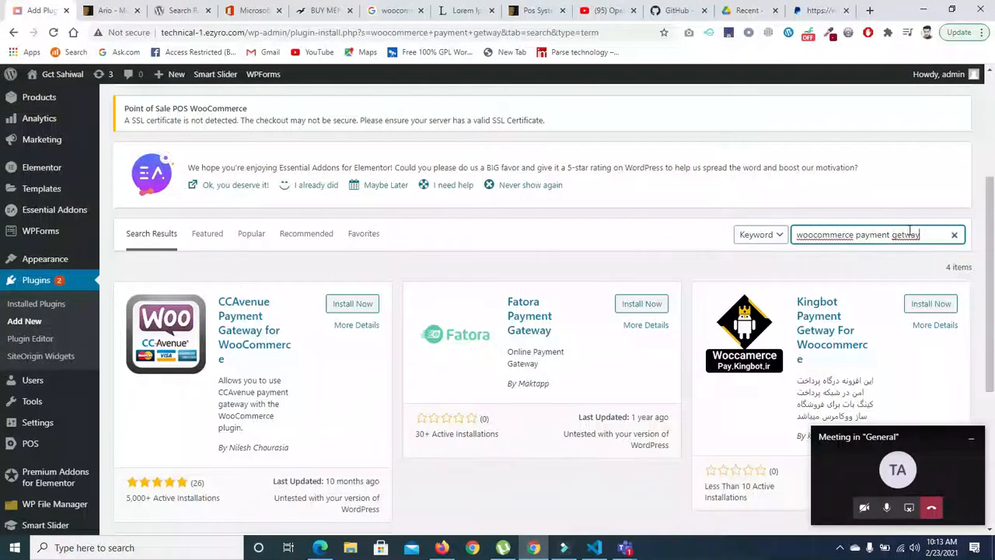
# - Try the suggested spelling "getaway" for the last search word and shorten the plugin search to "woocommerce payment"
pyautogui.rightClick(910, 232)
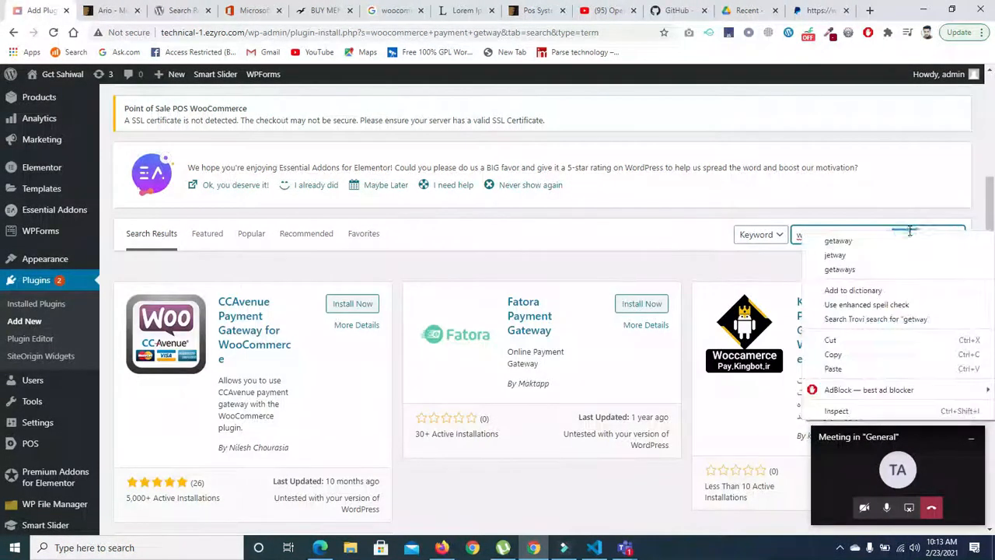
pyautogui.click(834, 245)
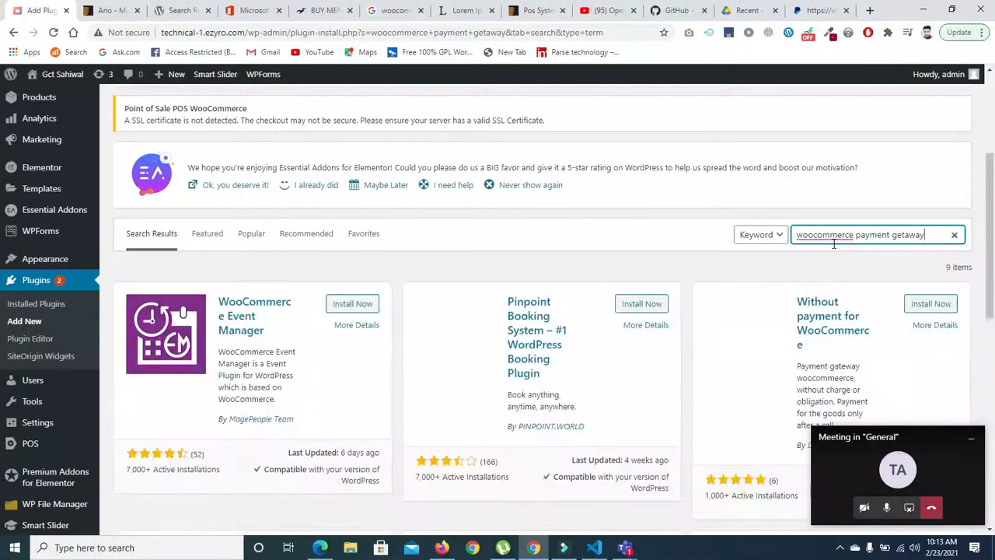
pyautogui.moveTo(993, 274); pyautogui.dragTo(992, 297)
pyautogui.press('BackSpace')
pyautogui.press('BackSpace')
pyautogui.press('BackSpace')
pyautogui.press('BackSpace')
pyautogui.press('BackSpace')
pyautogui.press('BackSpace')
pyautogui.press('BackSpace')
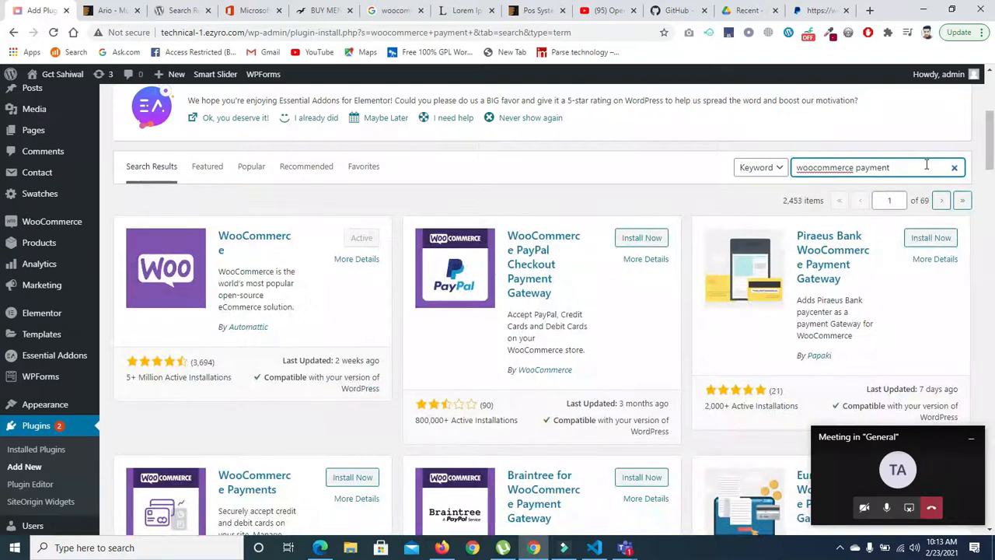
# - Open and close the WooCommerce PayPal Checkout Payment Gateway details and browse the other payment plugins in the results
pyautogui.click(509, 267)
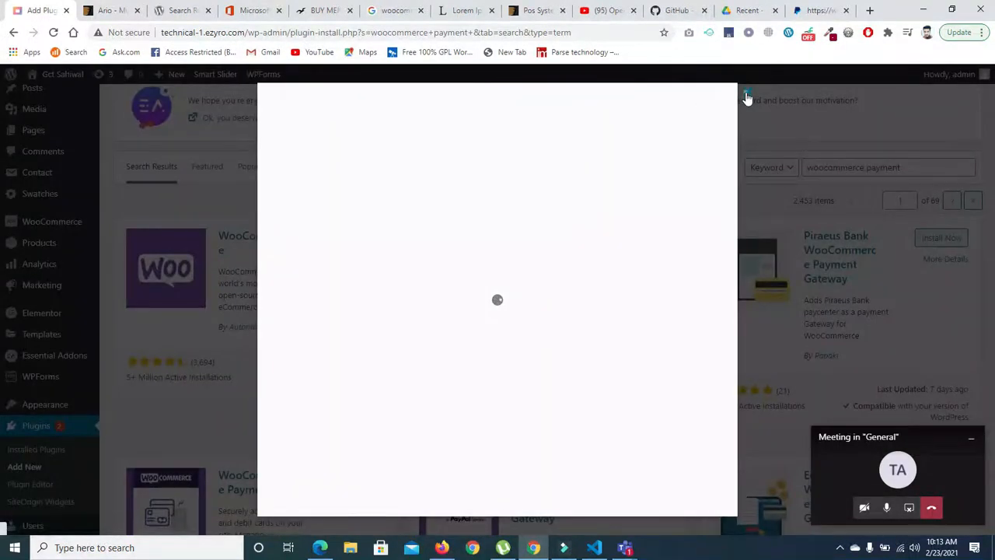
pyautogui.click(746, 98)
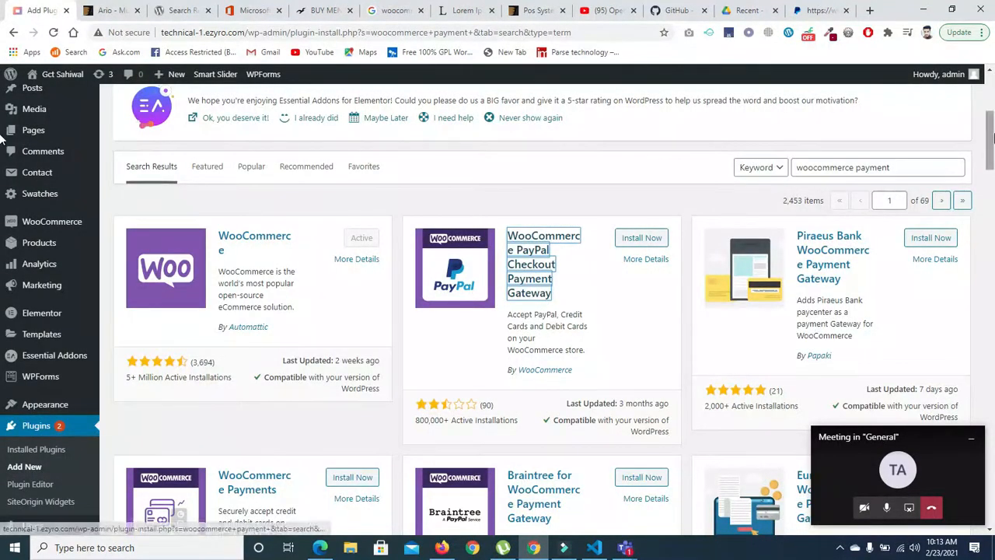
pyautogui.moveTo(990, 140); pyautogui.dragTo(991, 205)
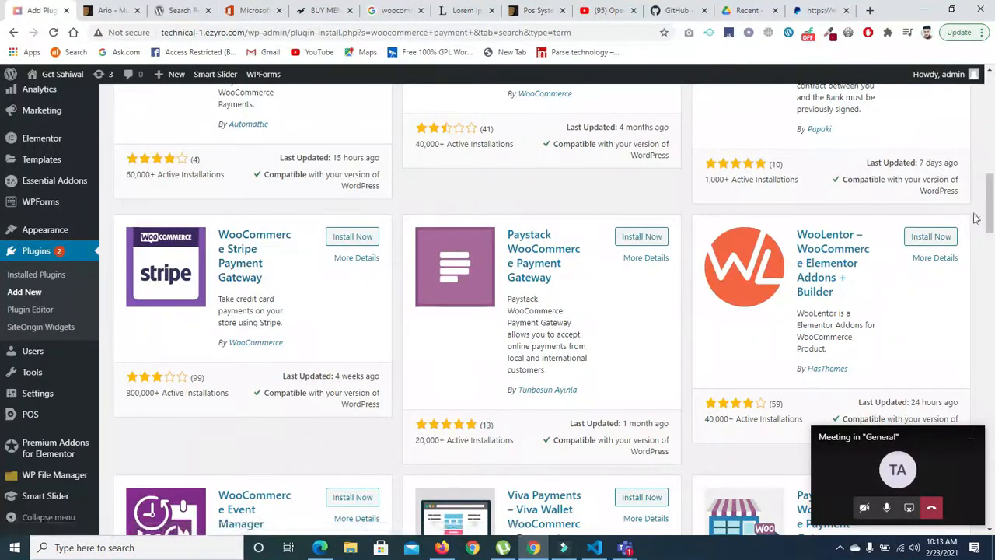
pyautogui.moveTo(991, 219); pyautogui.dragTo(992, 338)
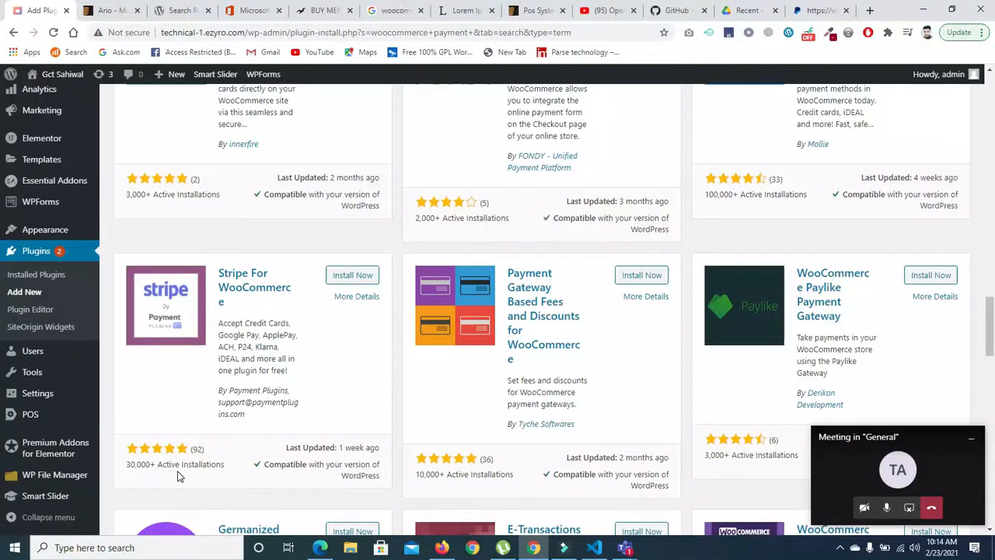
# - Open the Stripe For WooCommerce plugin details and look through its screenshots
pyautogui.click(257, 281)
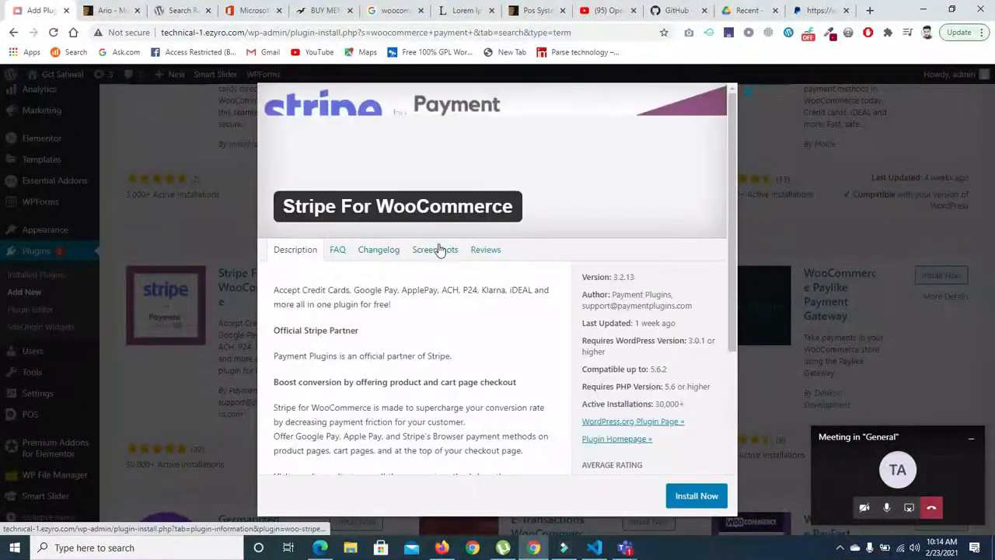
pyautogui.click(438, 250)
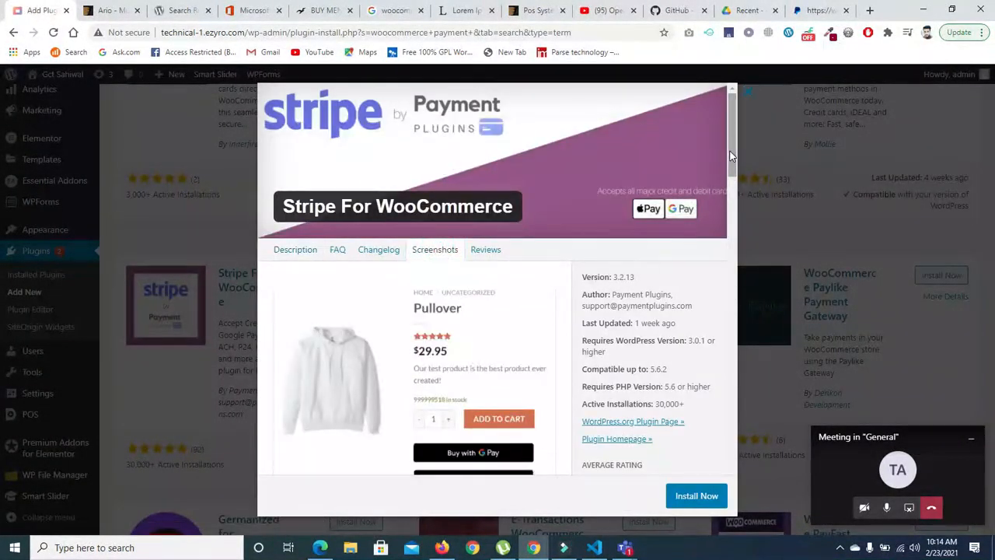
pyautogui.moveTo(730, 151); pyautogui.dragTo(729, 245)
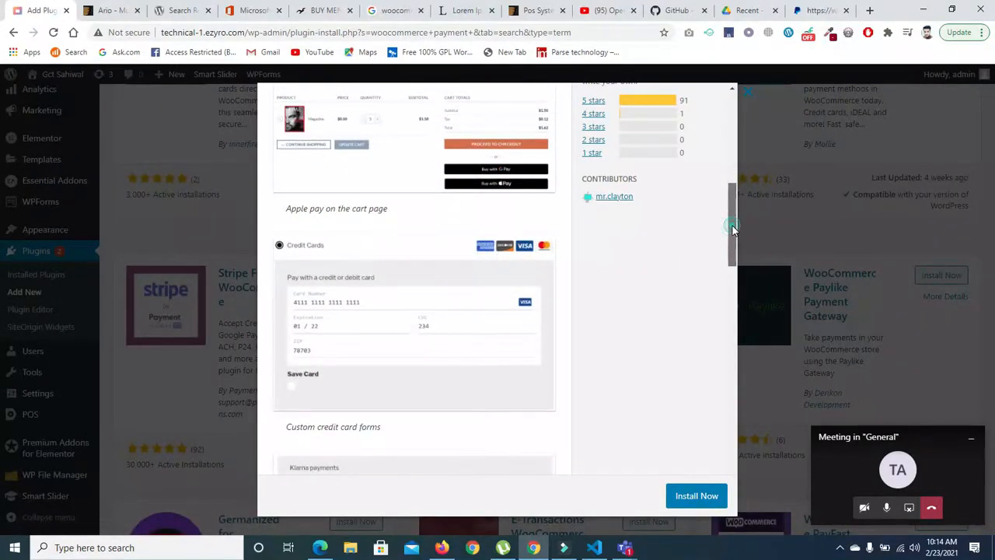
pyautogui.moveTo(732, 235); pyautogui.dragTo(731, 346)
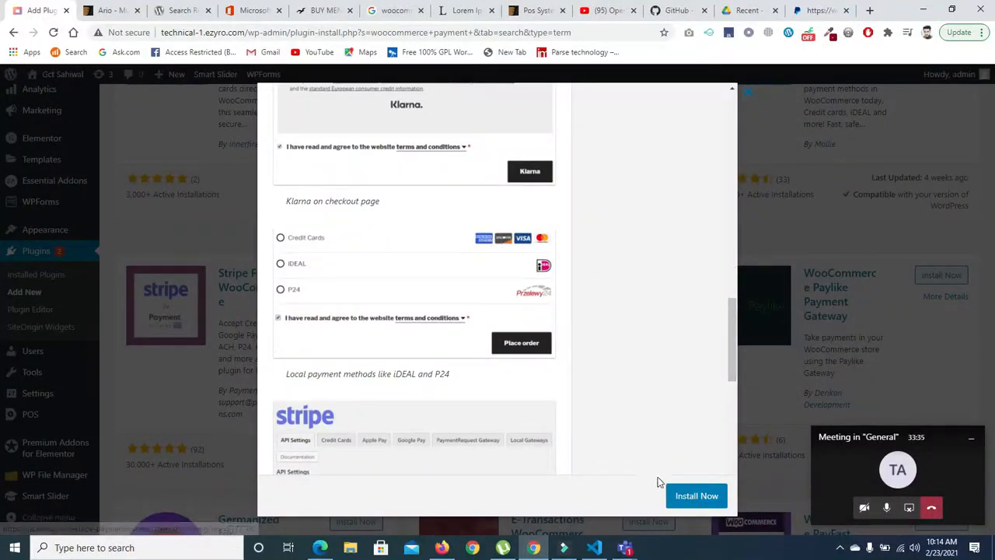
# - Install and activate the Stripe For WooCommerce plugin
pyautogui.click(687, 494)
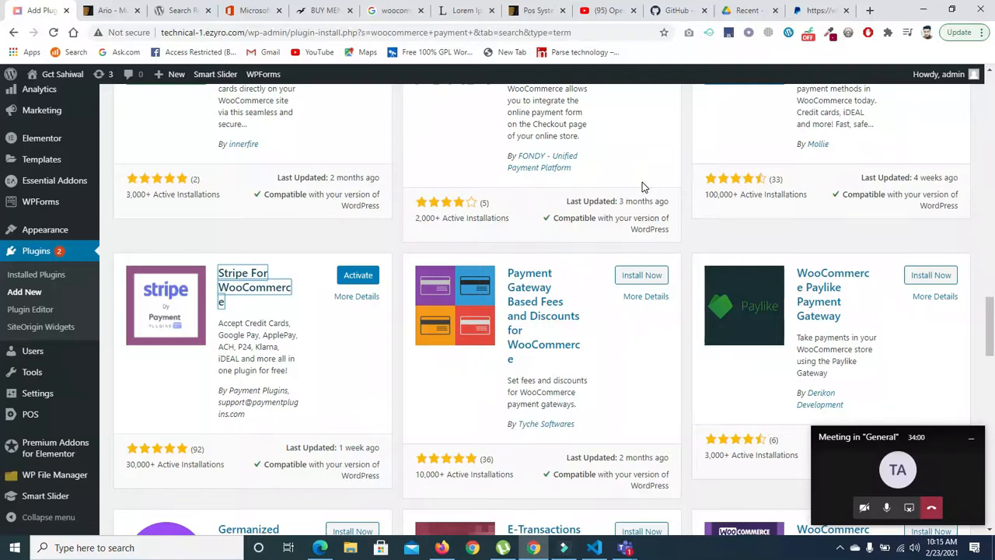
pyautogui.click(367, 277)
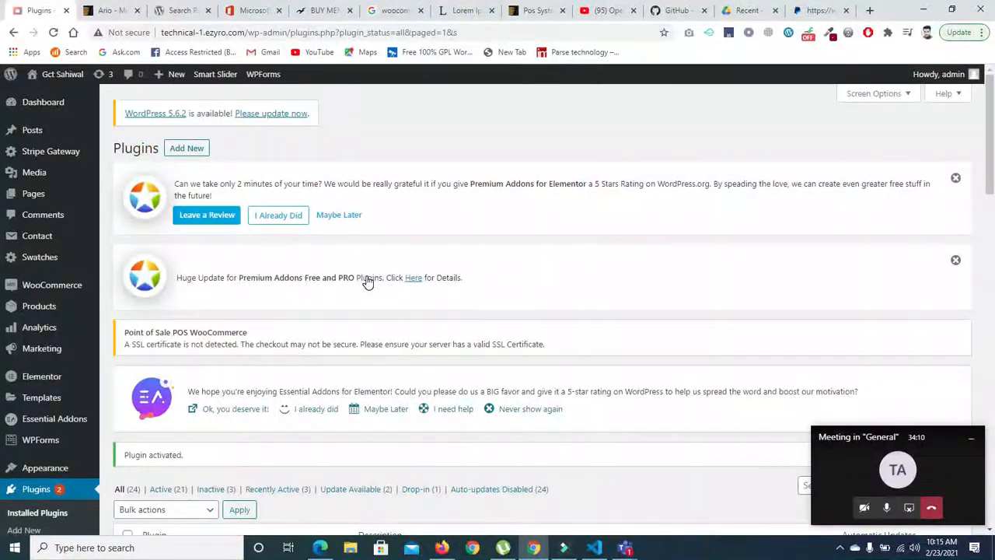
pyautogui.moveTo(989, 146)
pyautogui.mouseDown()
pyautogui.moveTo(987, 250)
pyautogui.moveTo(994, 160)
pyautogui.mouseUp()
pyautogui.moveTo(3, 159); pyautogui.dragTo(3, 138)
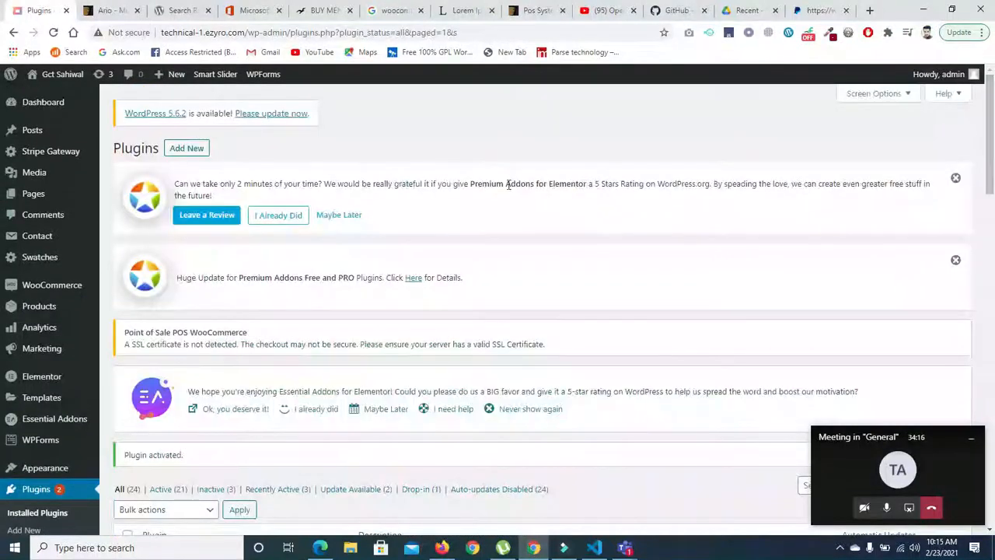
# - Return to the page for adding plugins and search the directory for "skrill"
pyautogui.click(186, 148)
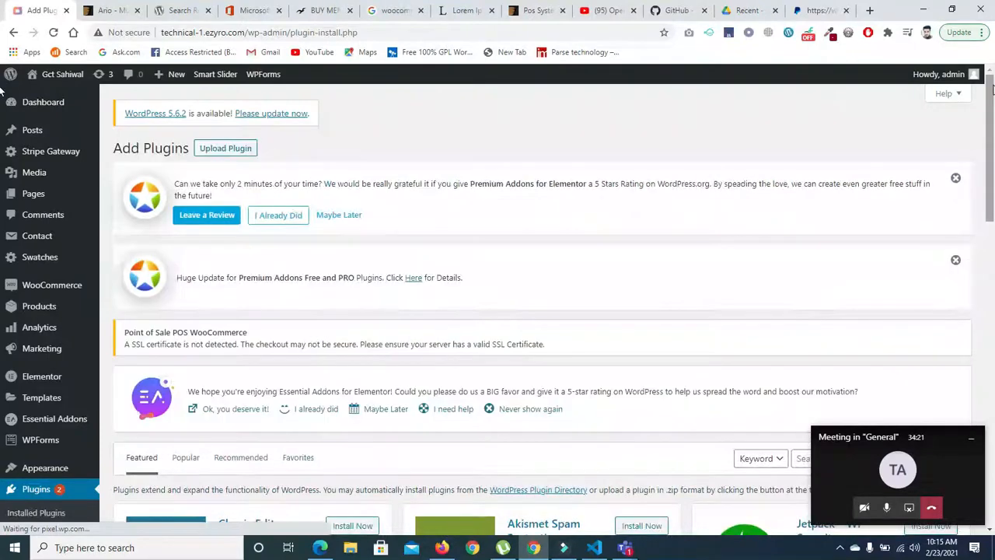
pyautogui.moveTo(991, 89); pyautogui.dragTo(988, 178)
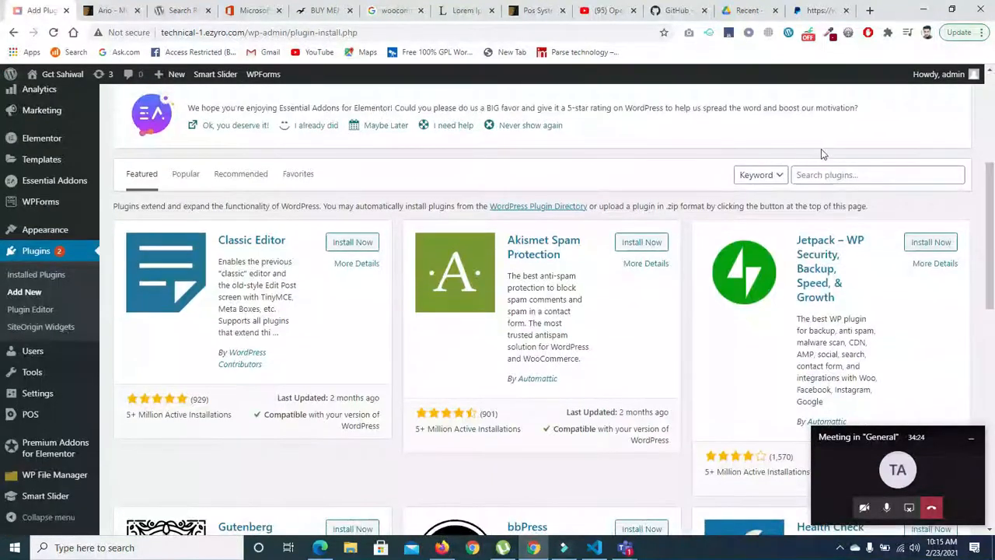
pyautogui.click(823, 173)
pyautogui.write('skrill')
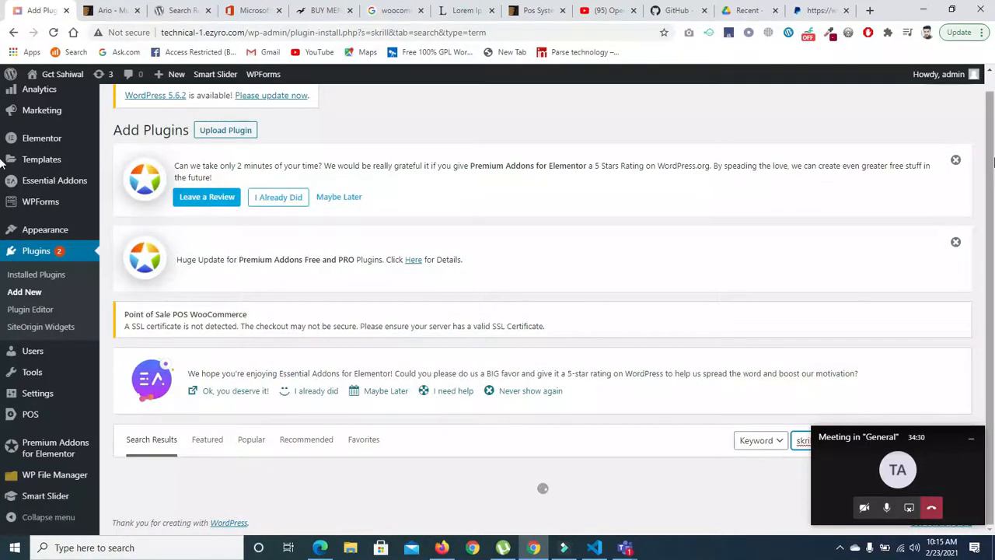
pyautogui.scroll(-3, 989, 151)
pyautogui.scroll(-1, 987, 144)
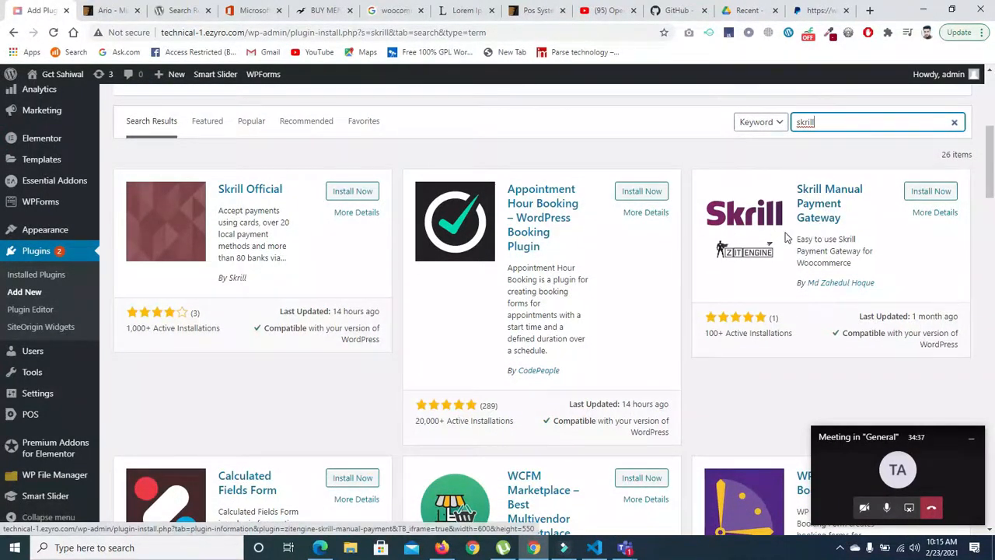
# - Open the list of payment methods in the WooCommerce settings
pyautogui.moveTo(989, 187); pyautogui.dragTo(991, 132)
pyautogui.scroll(-1, 991, 132)
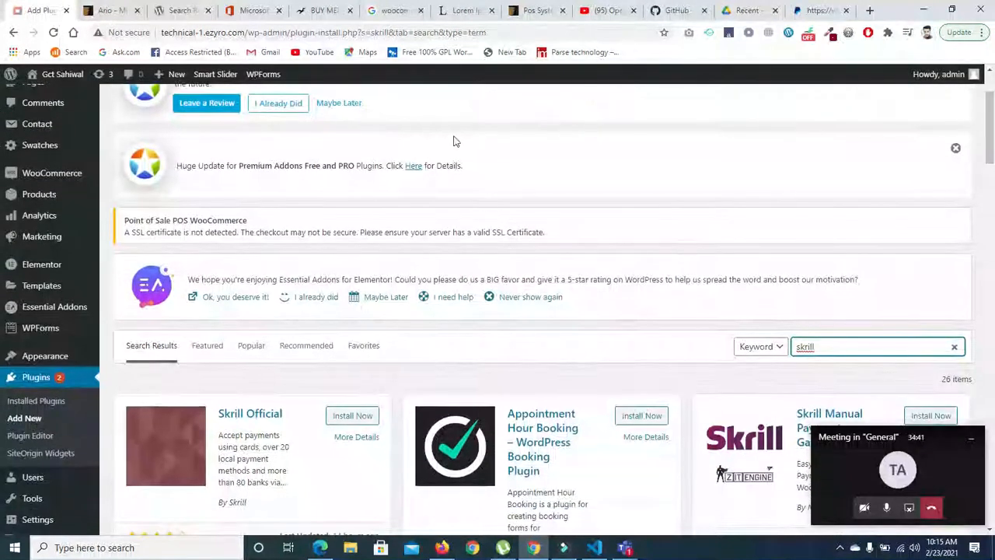
pyautogui.moveTo(64, 176)
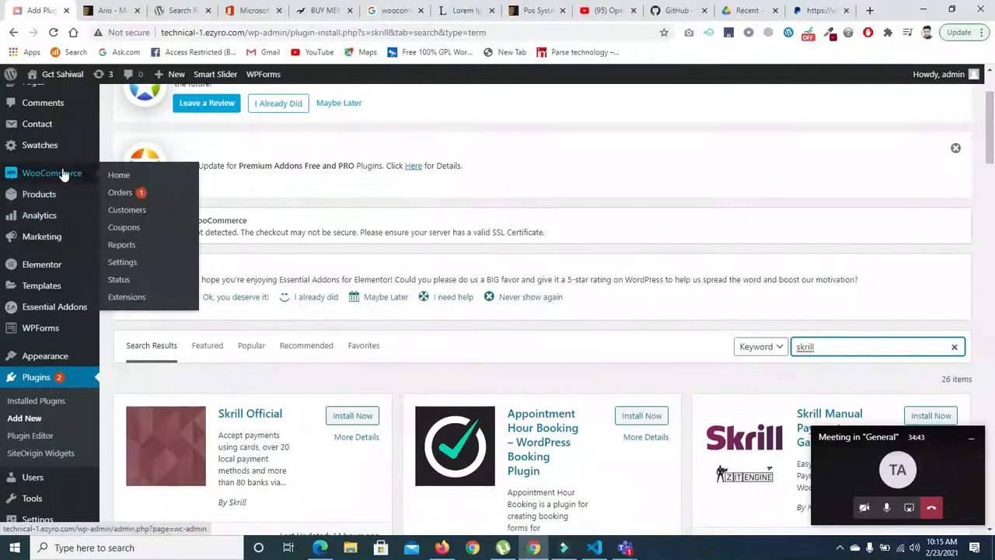
pyautogui.click(117, 264)
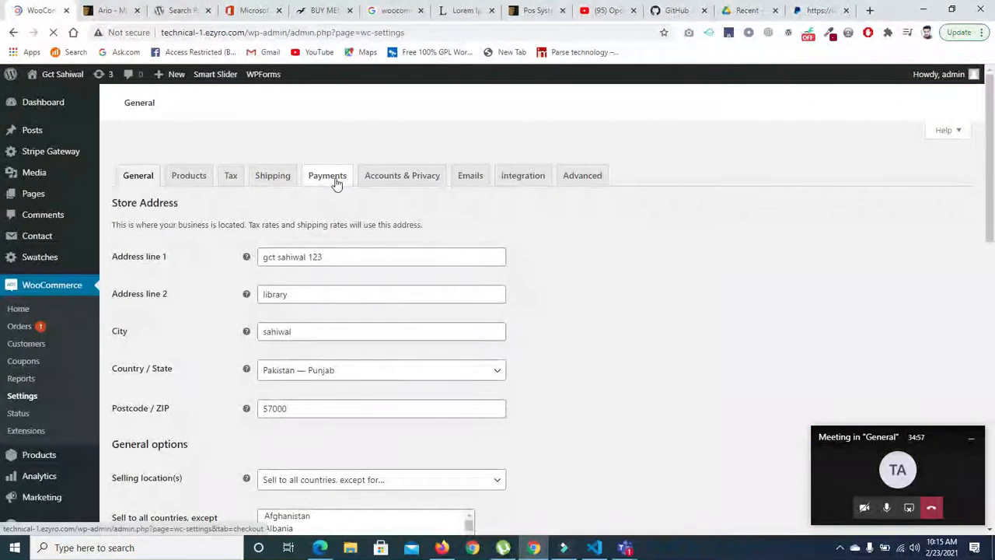
pyautogui.click(330, 179)
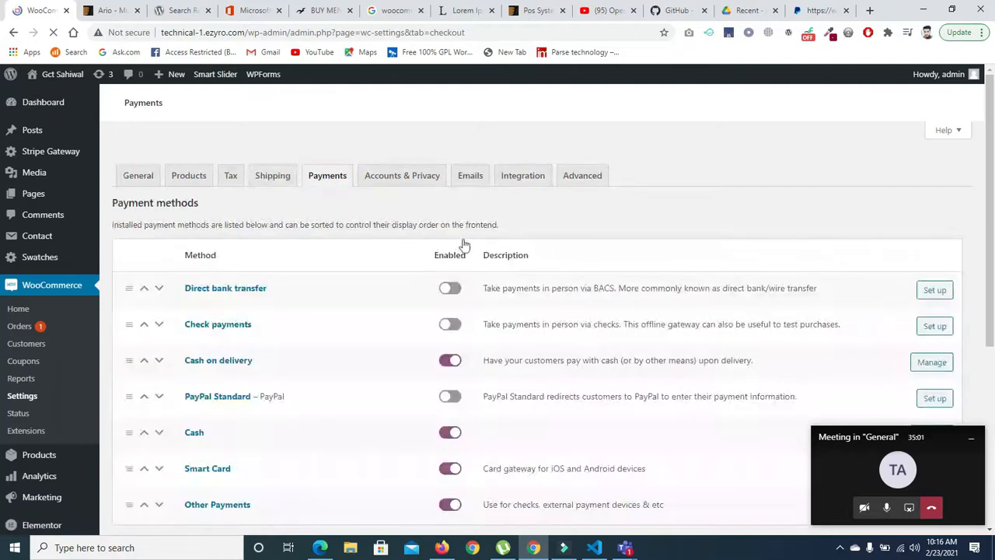
# - Disable the Smart Card payment method and enable Direct bank transfer
pyautogui.moveTo(990, 190); pyautogui.dragTo(989, 427)
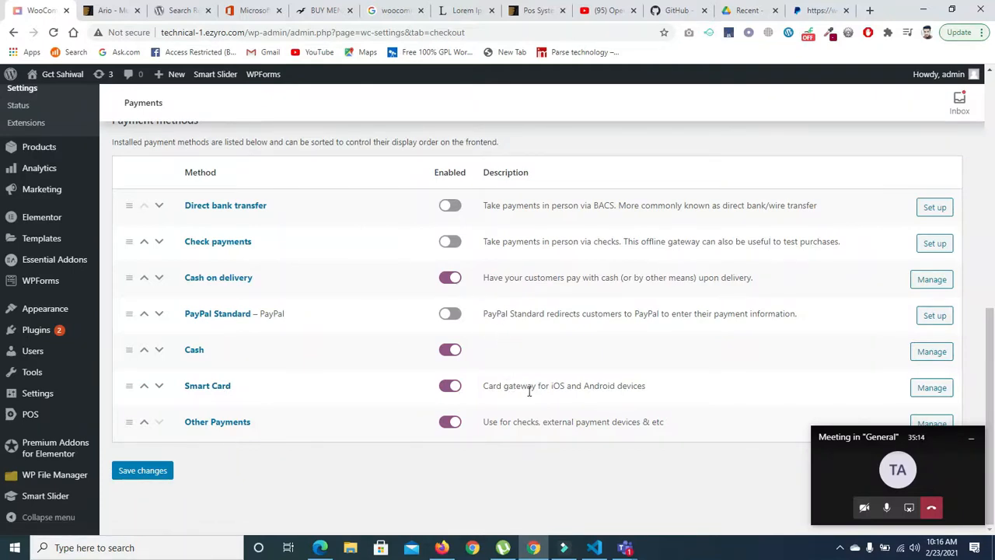
pyautogui.click(447, 386)
pyautogui.click(446, 349)
pyautogui.click(449, 206)
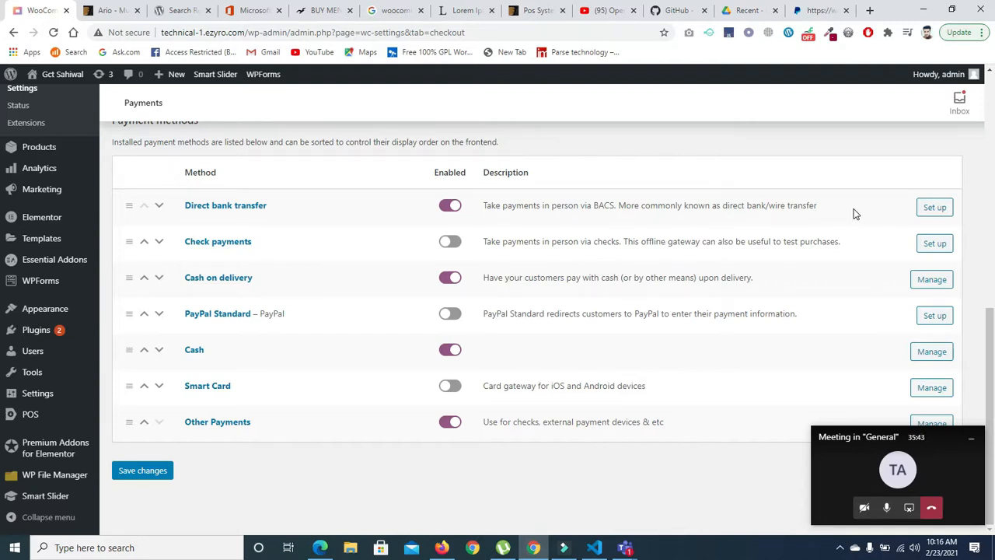
# - Look through the Direct bank transfer setup with its account details and return to the payment methods list
pyautogui.click(932, 217)
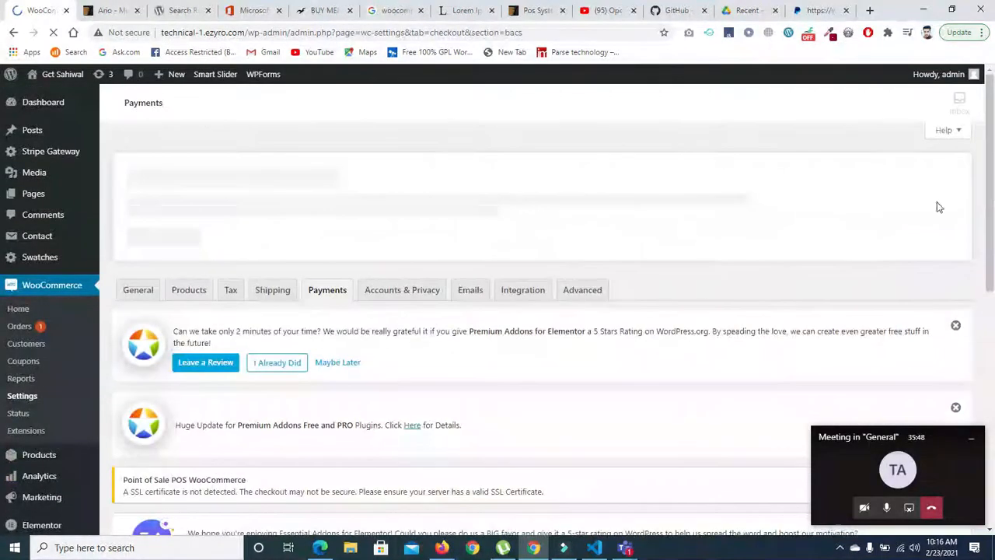
pyautogui.moveTo(990, 196); pyautogui.dragTo(989, 456)
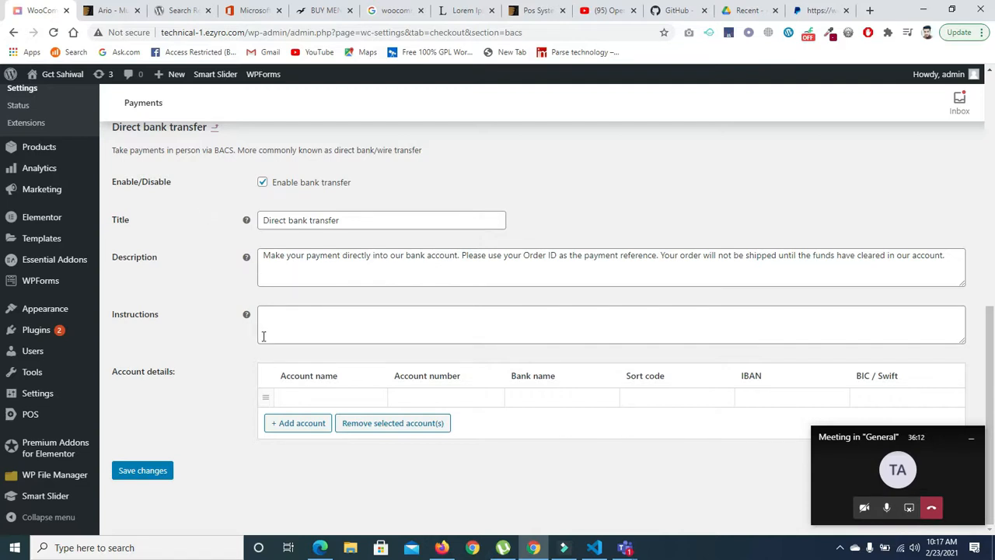
pyautogui.click(13, 32)
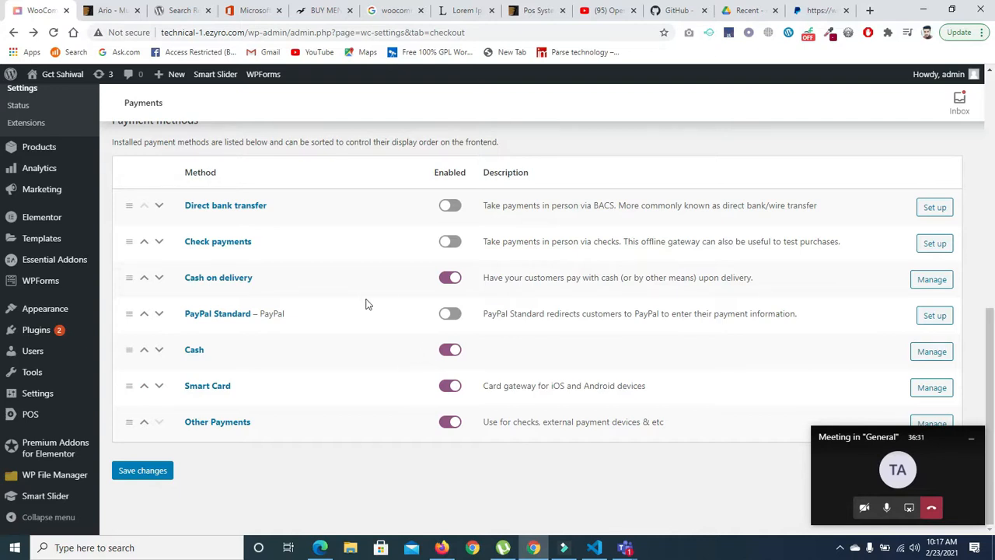
# - Disable the Cash payment method, toggle Smart Card and save the payment settings
pyautogui.click(447, 353)
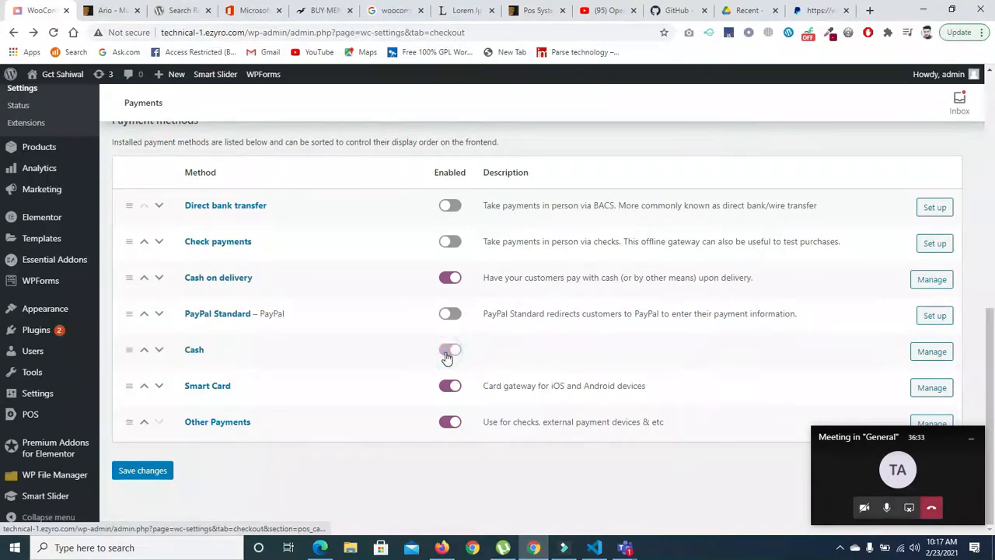
pyautogui.click(447, 391)
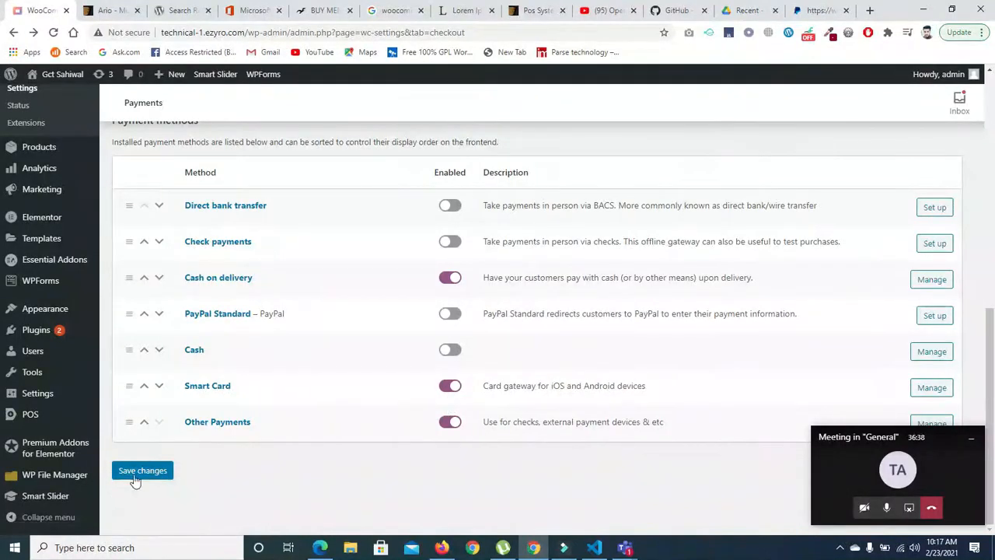
pyautogui.click(138, 473)
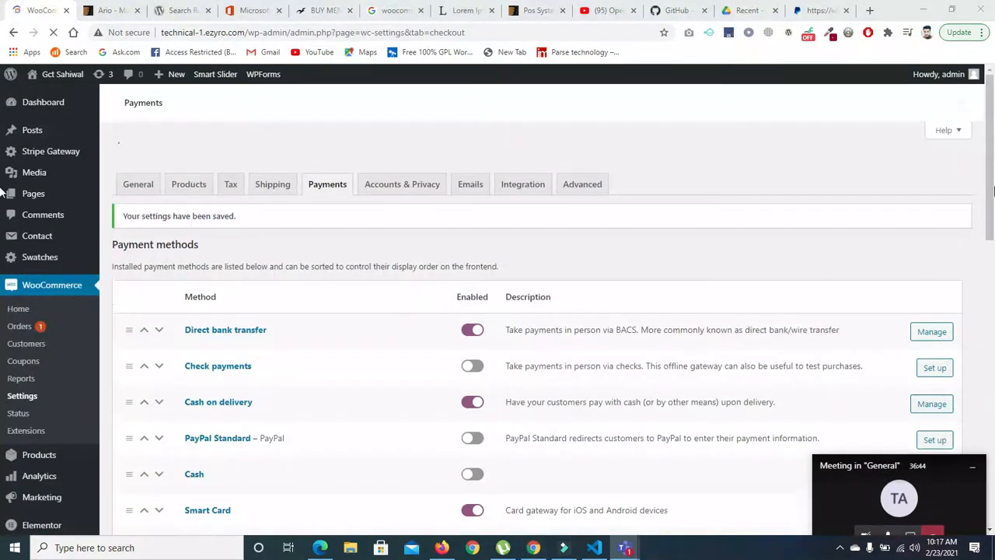
# - Look through the list of payment methods and open the Stripe Credit Cards settings
pyautogui.moveTo(993, 190); pyautogui.dragTo(994, 489)
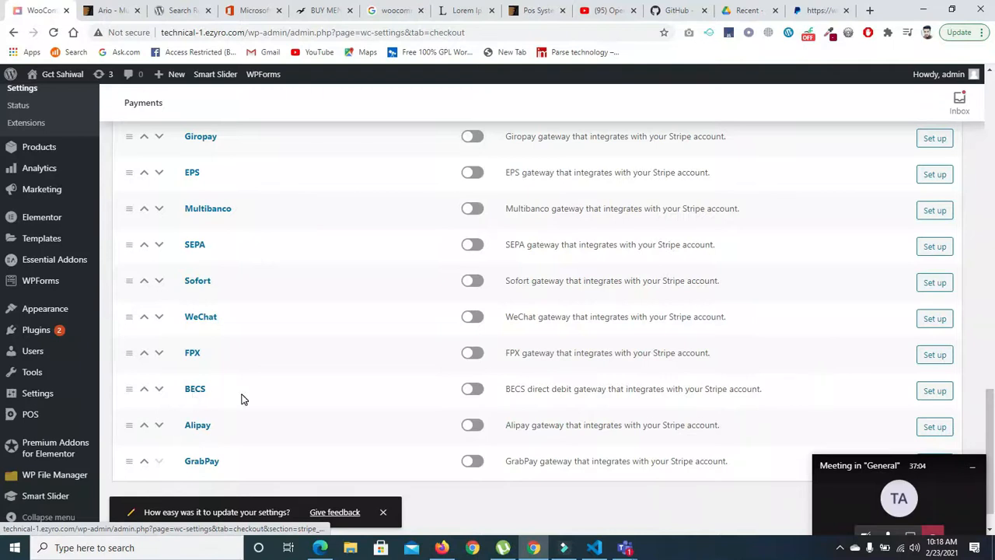
pyautogui.moveTo(991, 419); pyautogui.dragTo(992, 313)
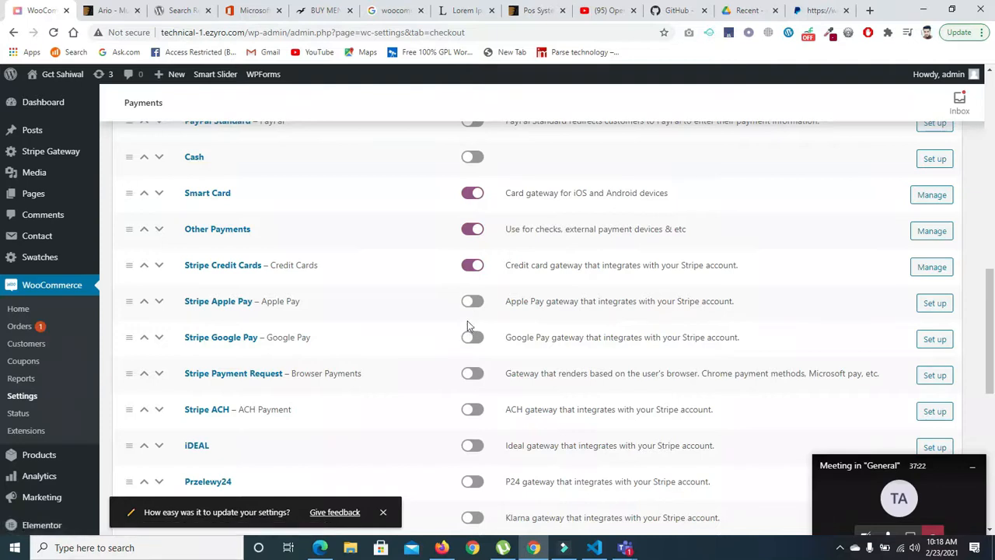
pyautogui.click(925, 268)
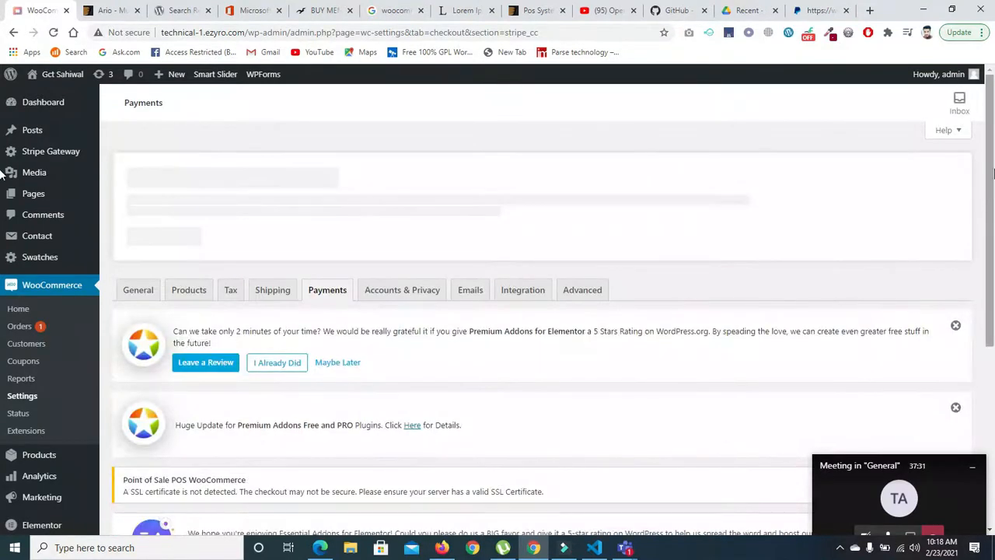
pyautogui.scroll(-3, 964, 311)
pyautogui.scroll(-2, 976, 342)
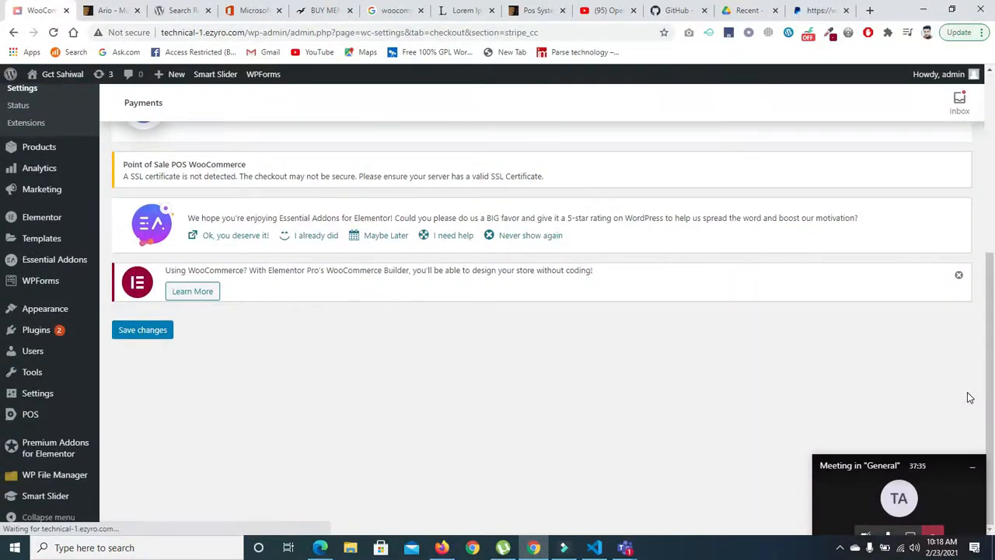
# - Save the Stripe Credit Cards settings and look over the reloaded page
pyautogui.moveTo(47, 310)
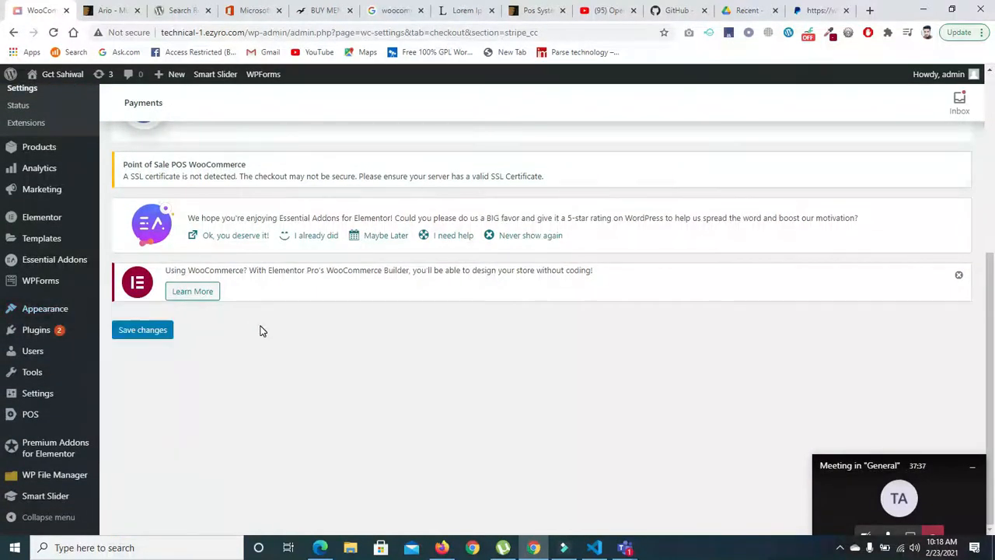
pyautogui.click(139, 330)
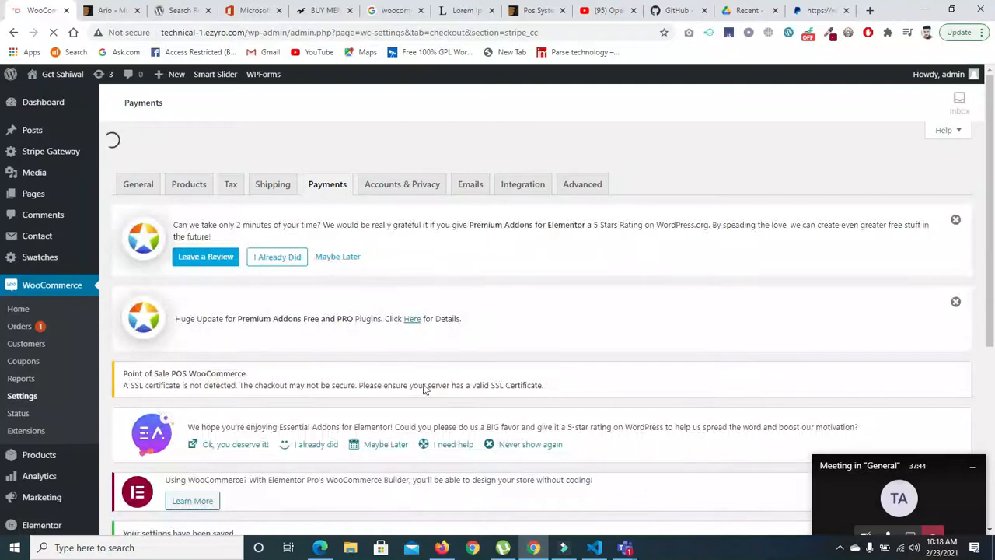
pyautogui.moveTo(989, 136); pyautogui.dragTo(987, 181)
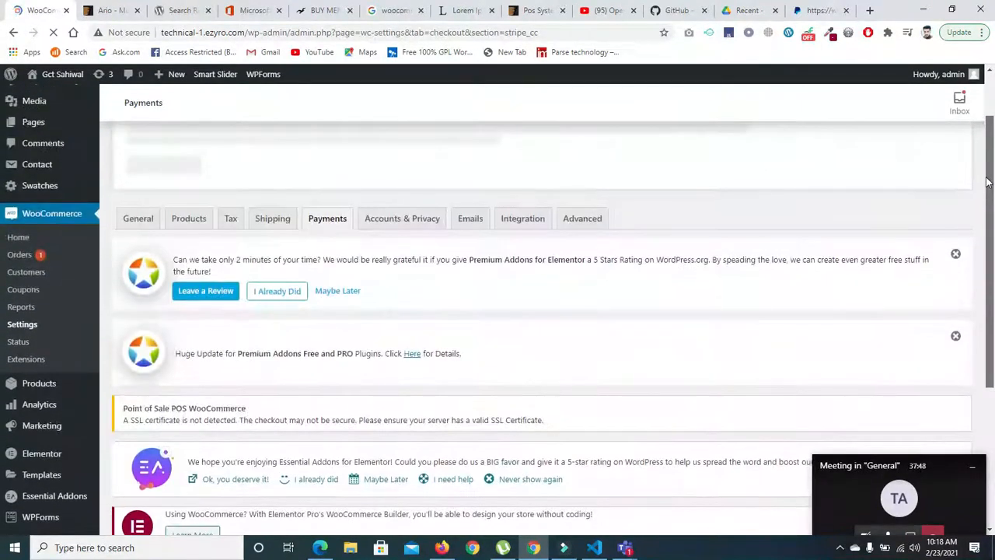
pyautogui.moveTo(987, 188); pyautogui.dragTo(986, 209)
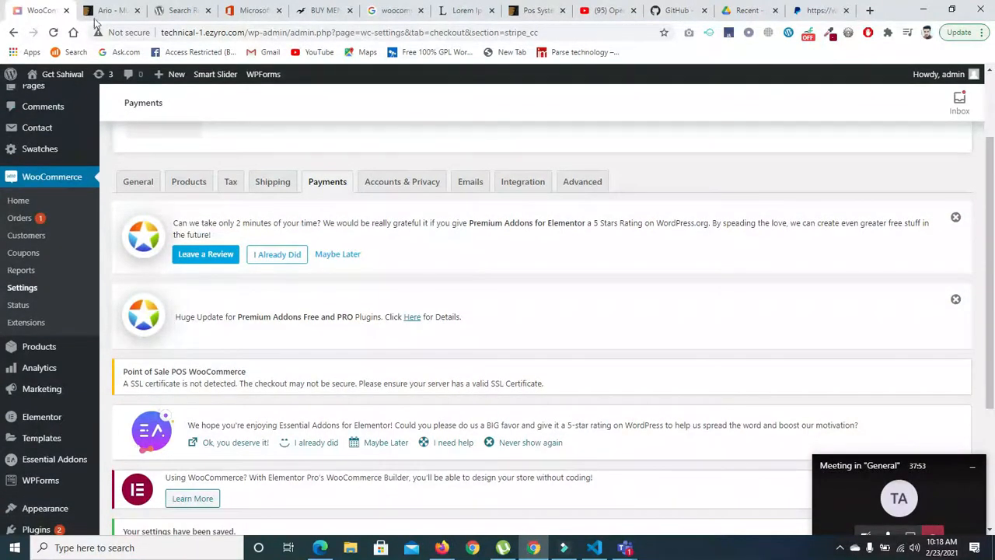
pyautogui.moveTo(60, 76)
pyautogui.rightClick(53, 97)
pyautogui.click(85, 105)
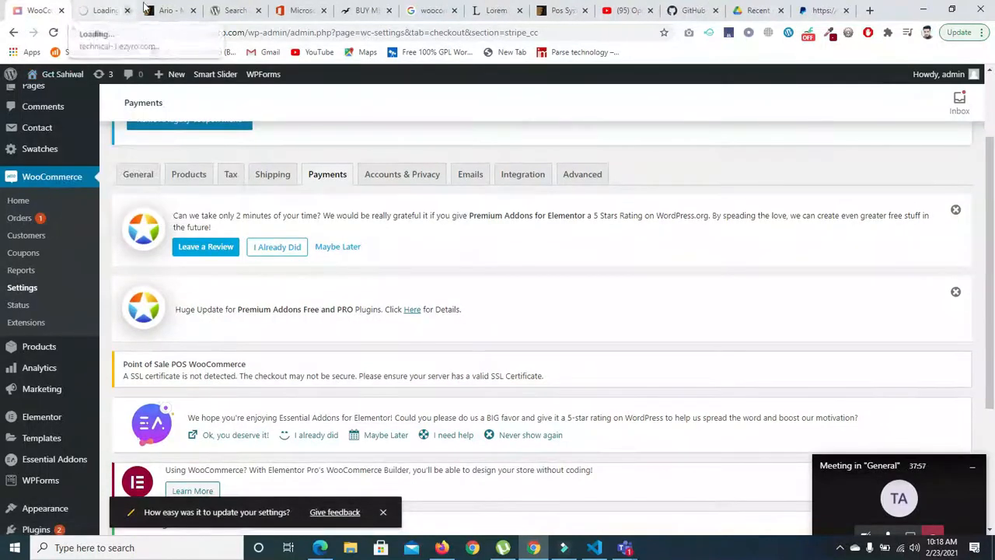
pyautogui.click(127, 10)
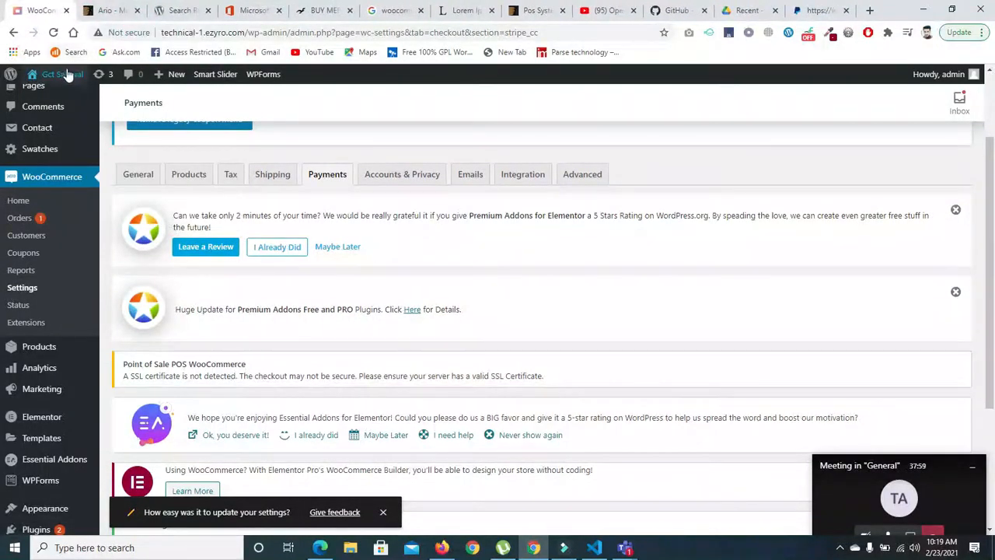
# - Open the store's shop page in a new browser tab and switch to it
pyautogui.moveTo(67, 75)
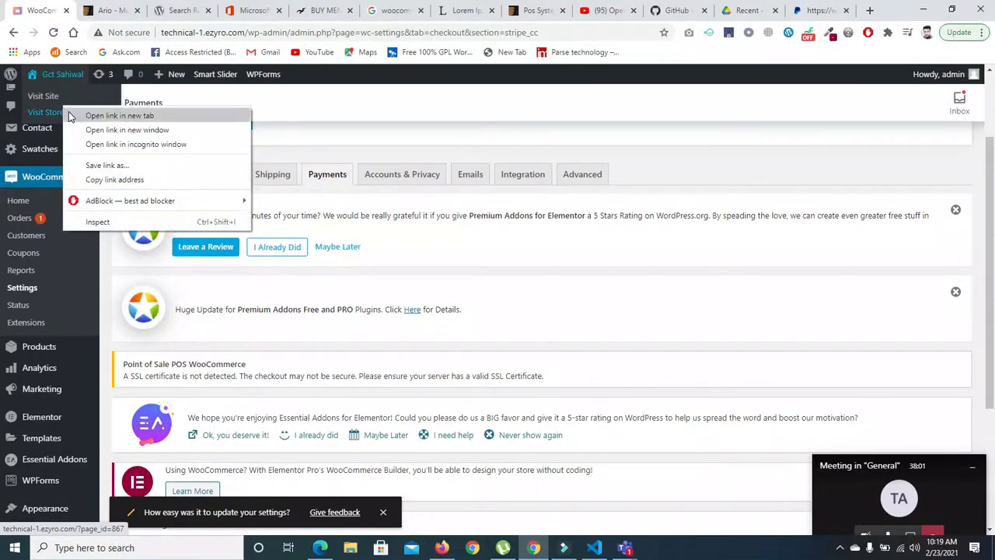
pyautogui.click(84, 115)
pyautogui.click(107, 11)
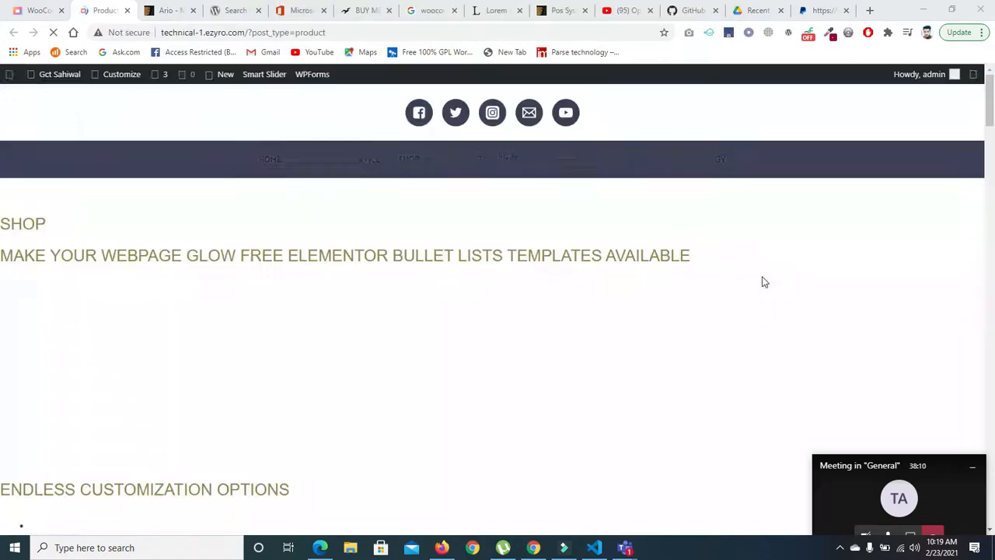
# - View the Formal Shoes product page from the shop's product list and return to the shop
pyautogui.moveTo(989, 117); pyautogui.dragTo(935, 453)
pyautogui.scroll(3, 935, 453)
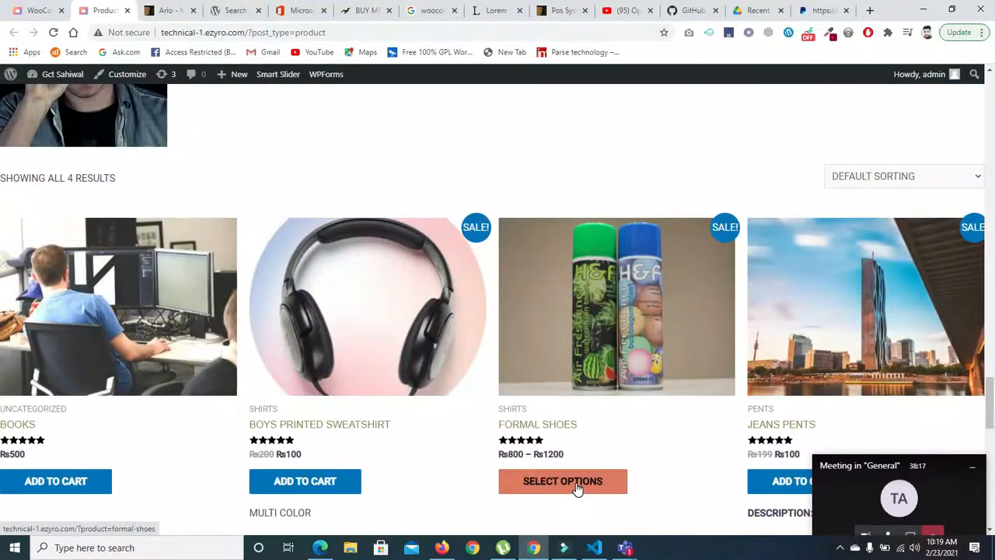
pyautogui.click(577, 488)
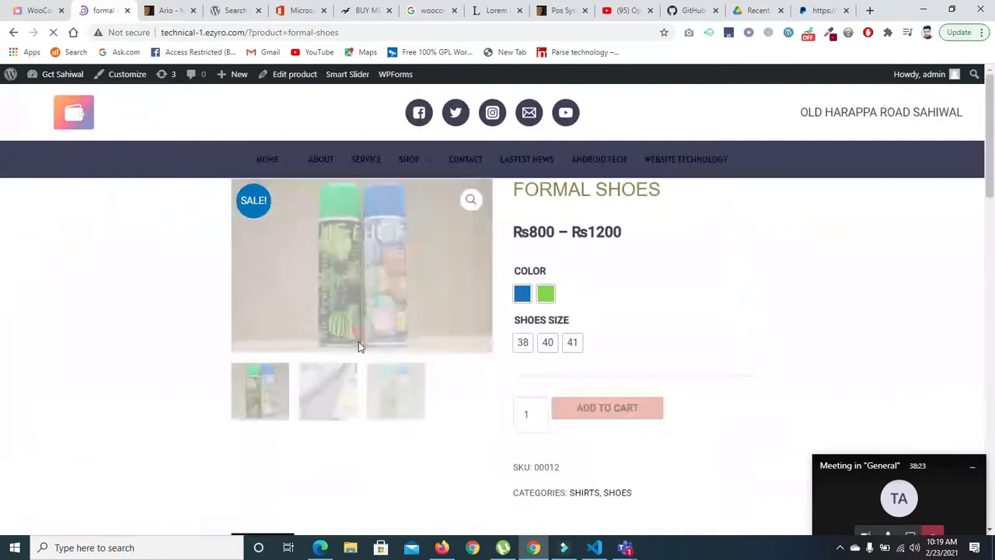
pyautogui.click(13, 32)
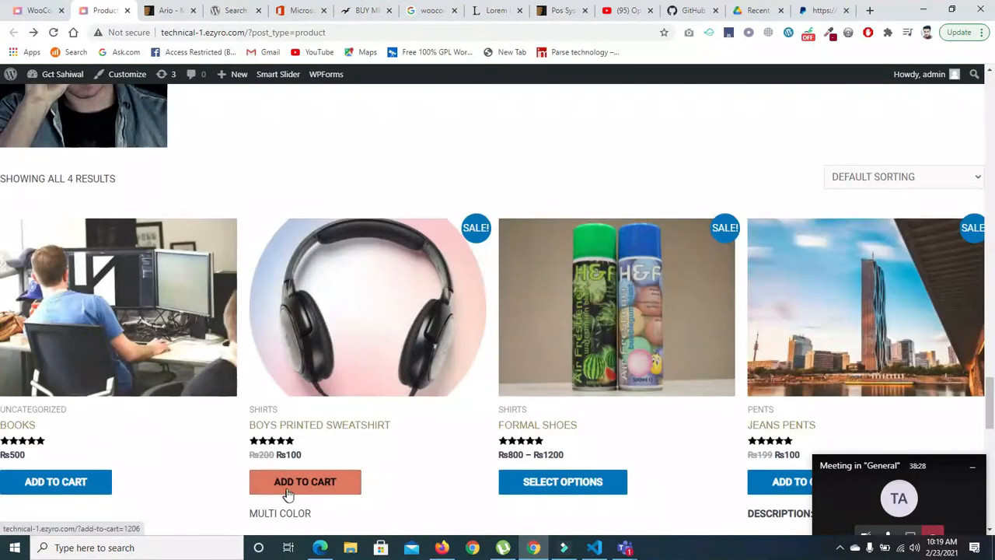
# - Add the Boys Printed Sweatshirt to the cart from the shop, and another 19 from its product page
pyautogui.click(287, 491)
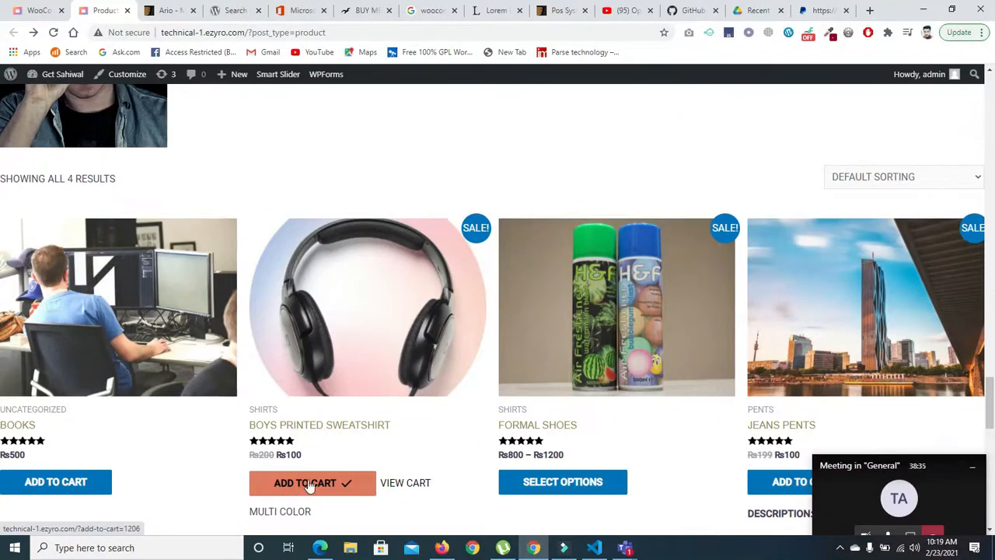
pyautogui.click(354, 366)
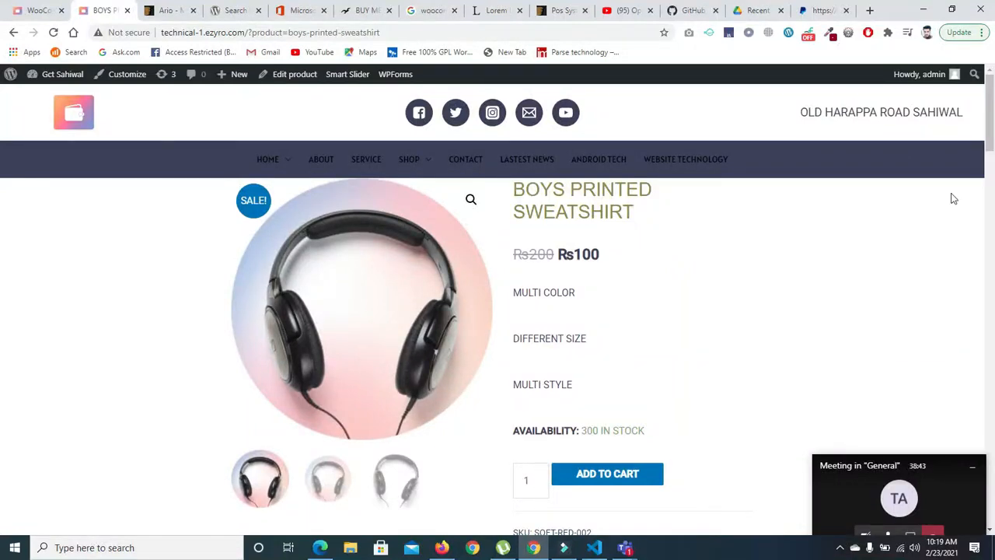
pyautogui.moveTo(989, 150)
pyautogui.mouseDown()
pyautogui.moveTo(992, 178)
pyautogui.moveTo(992, 168)
pyautogui.mouseUp()
pyautogui.click(539, 363)
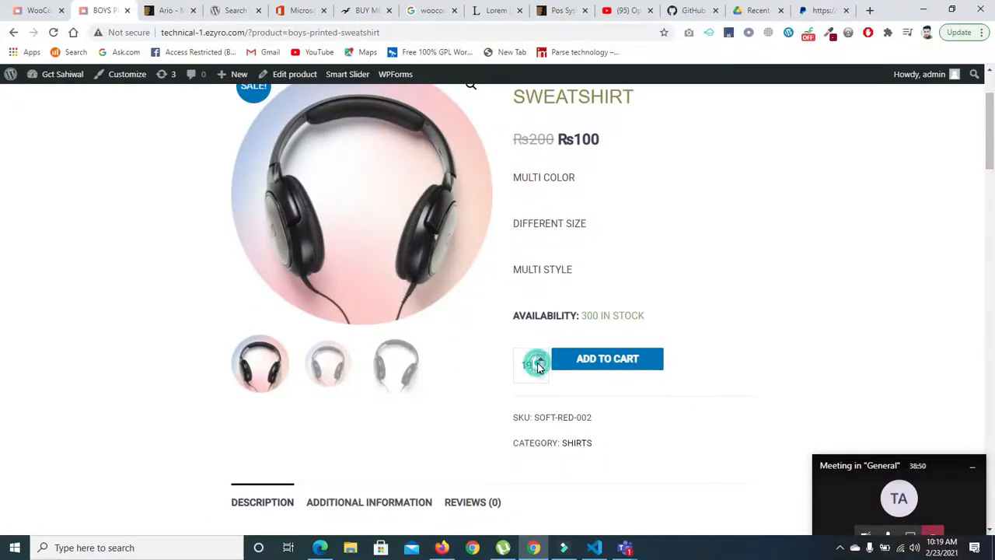
pyautogui.click(559, 367)
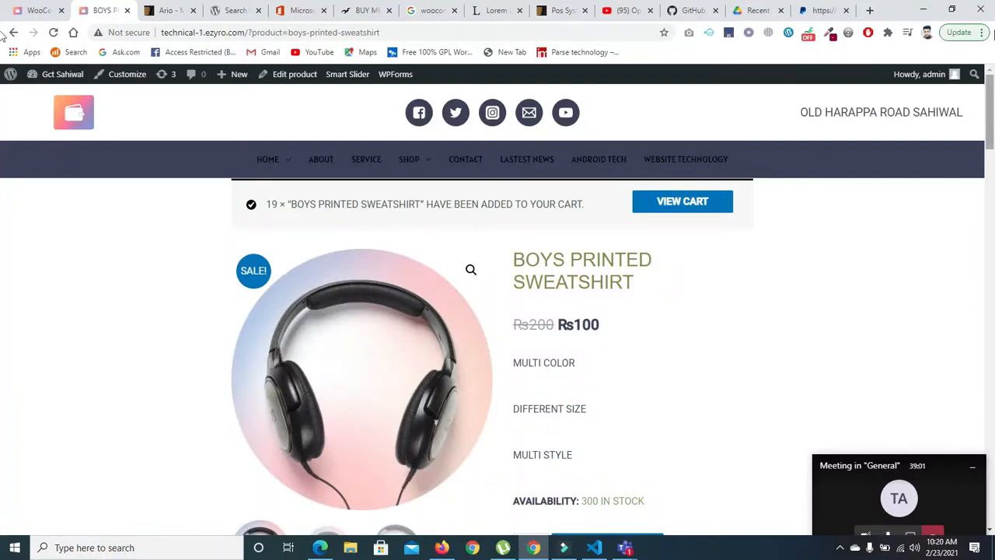
# - View the cart, proceed to checkout and examine the payment options offered for the order
pyautogui.moveTo(991, 119)
pyautogui.mouseDown()
pyautogui.moveTo(990, 183)
pyautogui.moveTo(989, 109)
pyautogui.mouseUp()
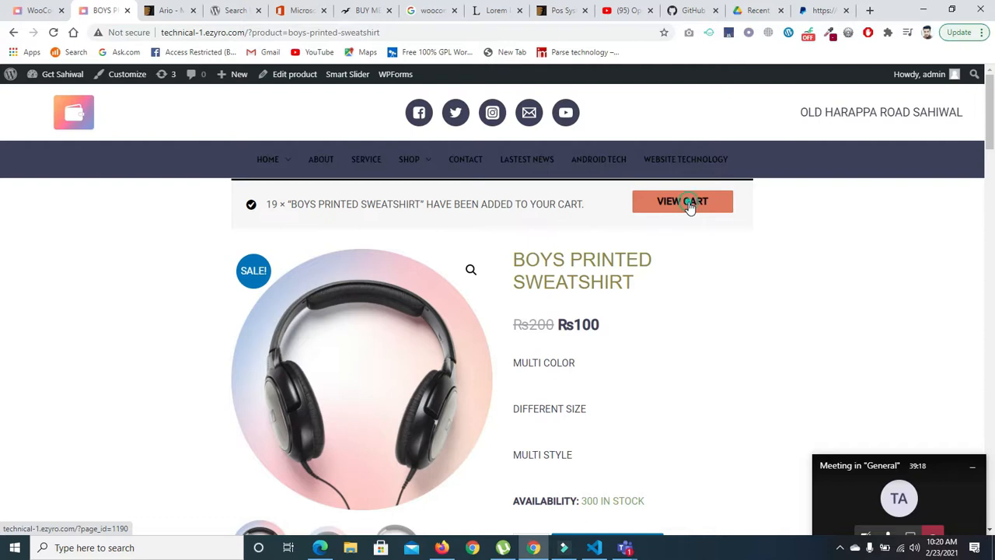
pyautogui.click(683, 201)
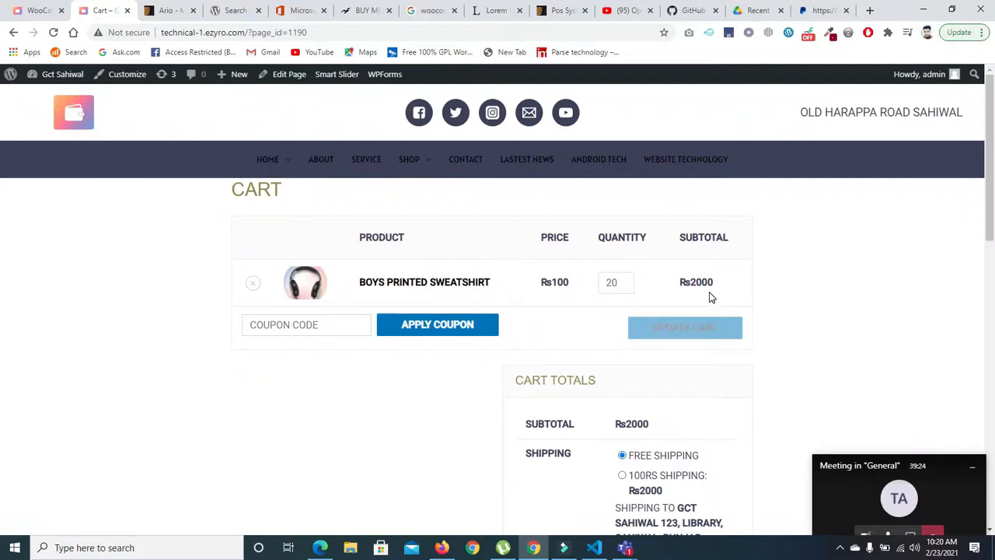
pyautogui.moveTo(992, 183); pyautogui.dragTo(992, 289)
pyautogui.click(673, 375)
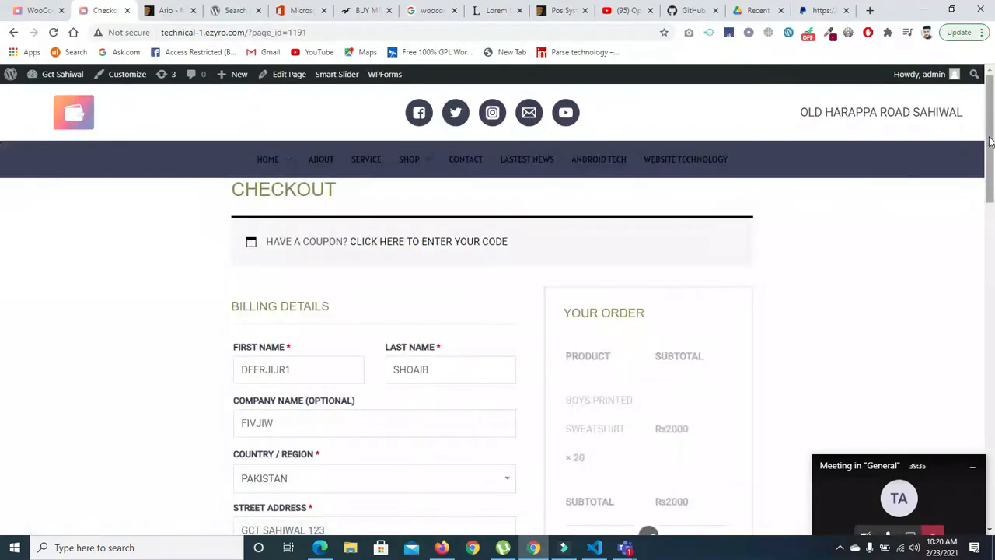
pyautogui.moveTo(989, 141); pyautogui.dragTo(989, 276)
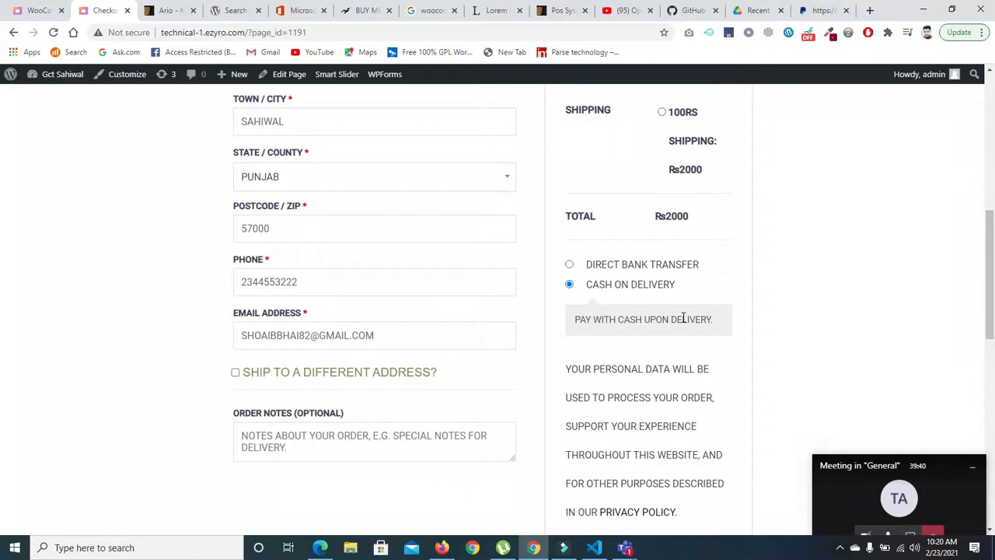
# - Choose direct bank transfer as the payment method, place the order and view its confirmation page
pyautogui.click(633, 265)
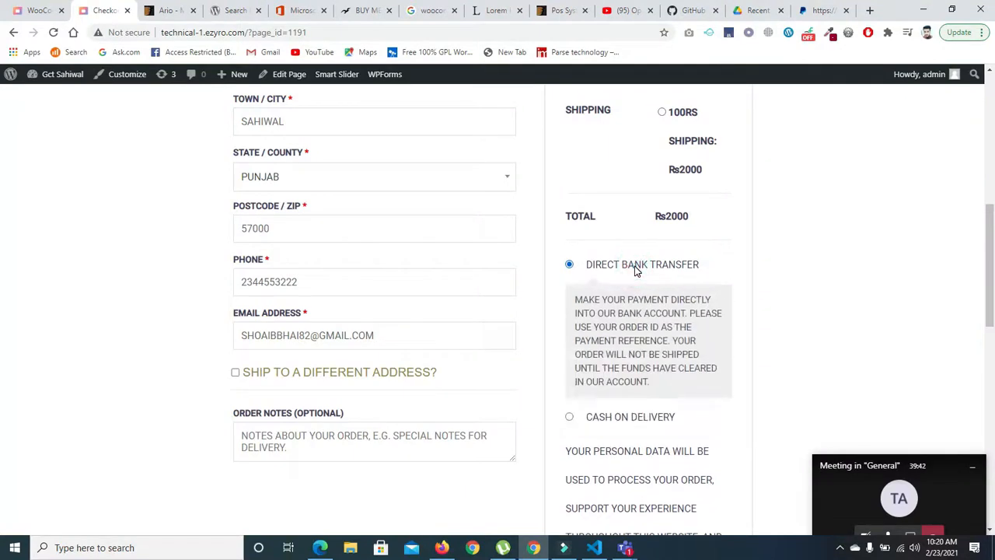
pyautogui.moveTo(992, 233); pyautogui.dragTo(991, 286)
pyautogui.scroll(3, 1, 264)
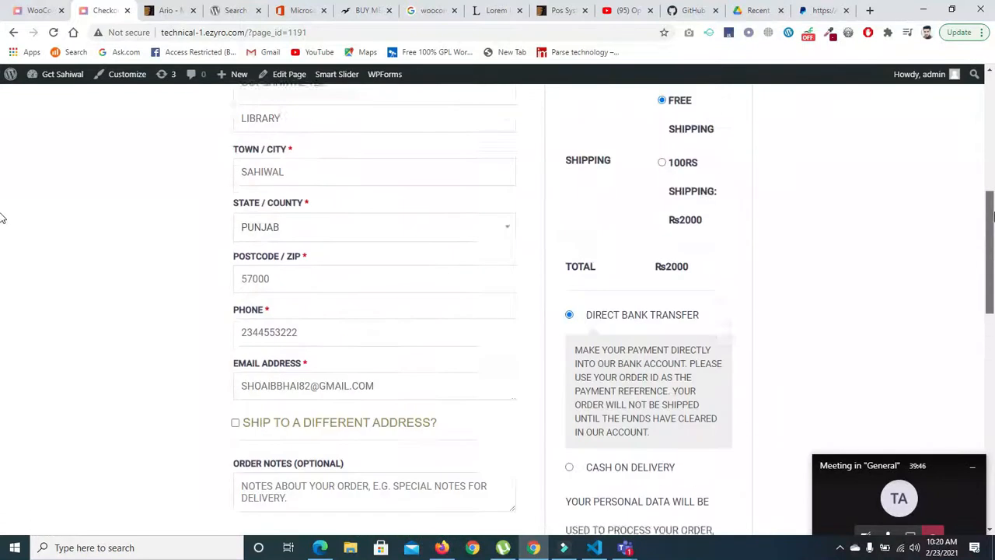
pyautogui.moveTo(992, 216); pyautogui.dragTo(990, 270)
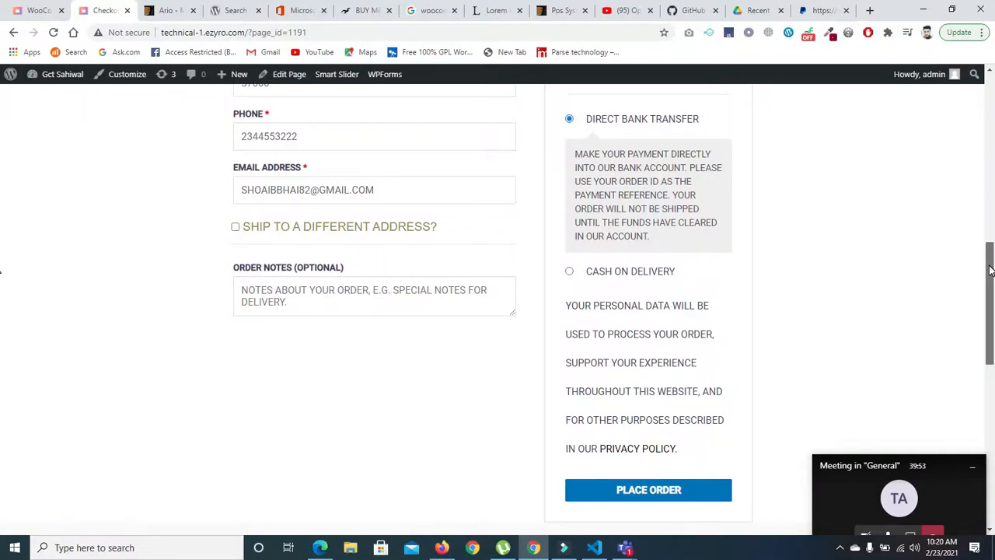
pyautogui.moveTo(990, 270)
pyautogui.mouseDown()
pyautogui.moveTo(993, 315)
pyautogui.moveTo(994, 259)
pyautogui.mouseUp()
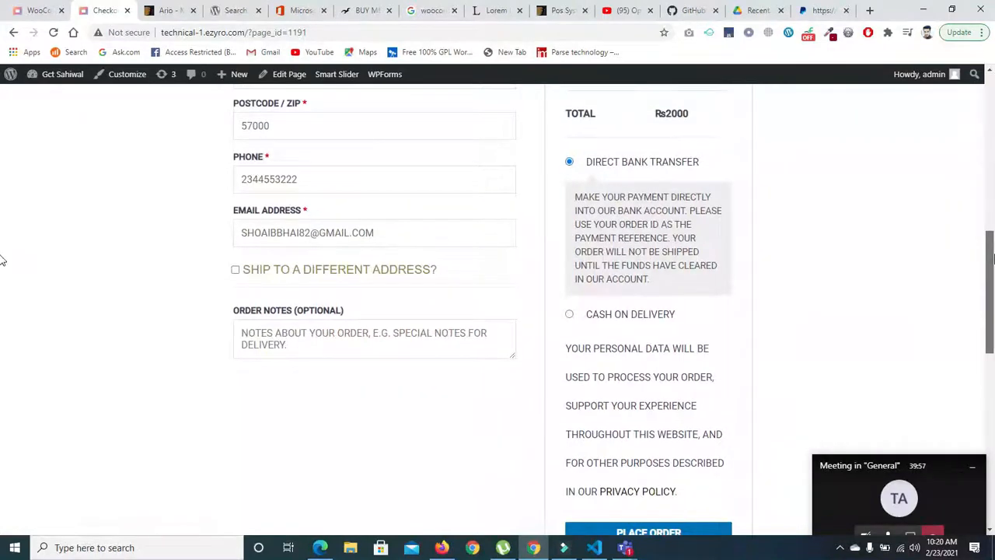
pyautogui.moveTo(2, 261); pyautogui.dragTo(0, 301)
pyautogui.click(664, 377)
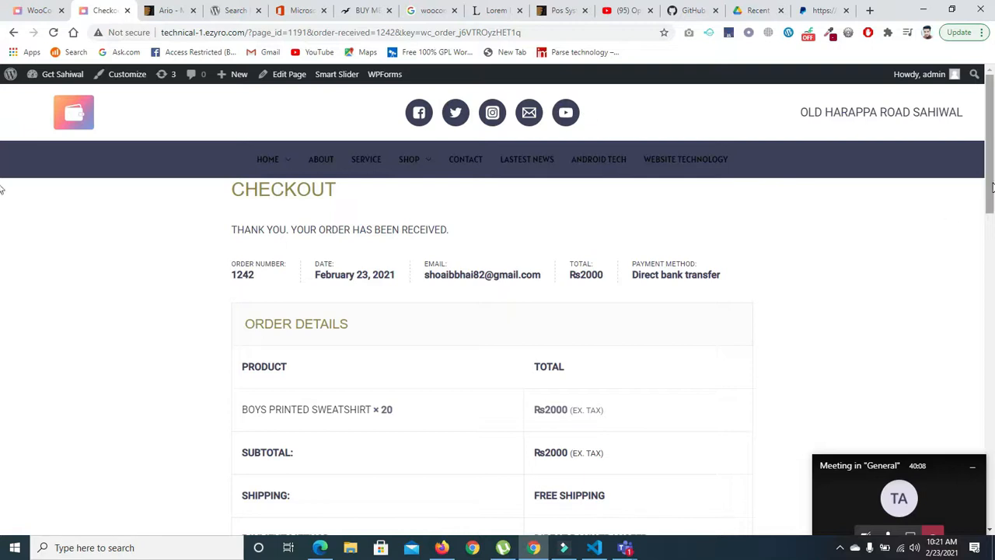
pyautogui.moveTo(992, 189); pyautogui.dragTo(992, 94)
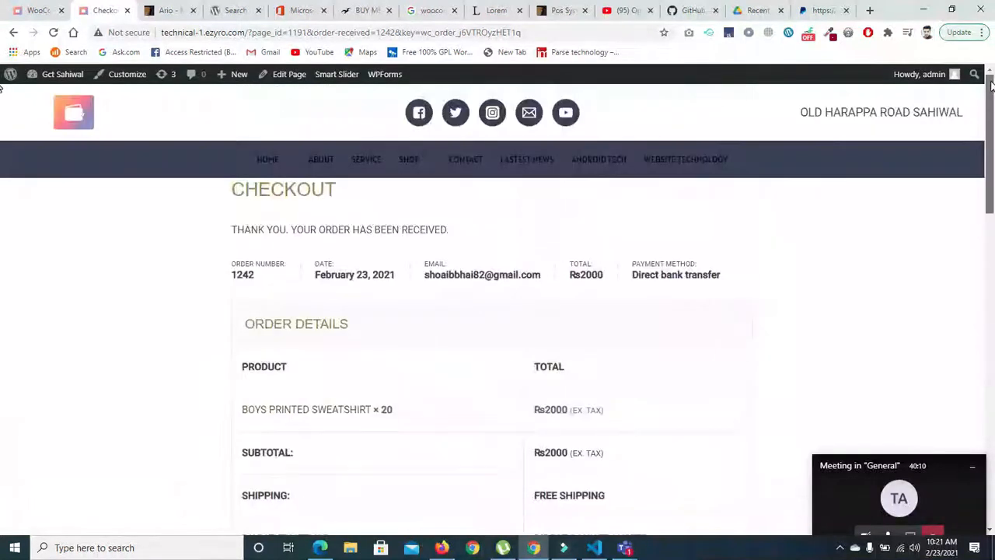
# - Disable direct bank transfer in the WooCommerce payment settings, save the changes and review the full list of payment methods
pyautogui.click(35, 11)
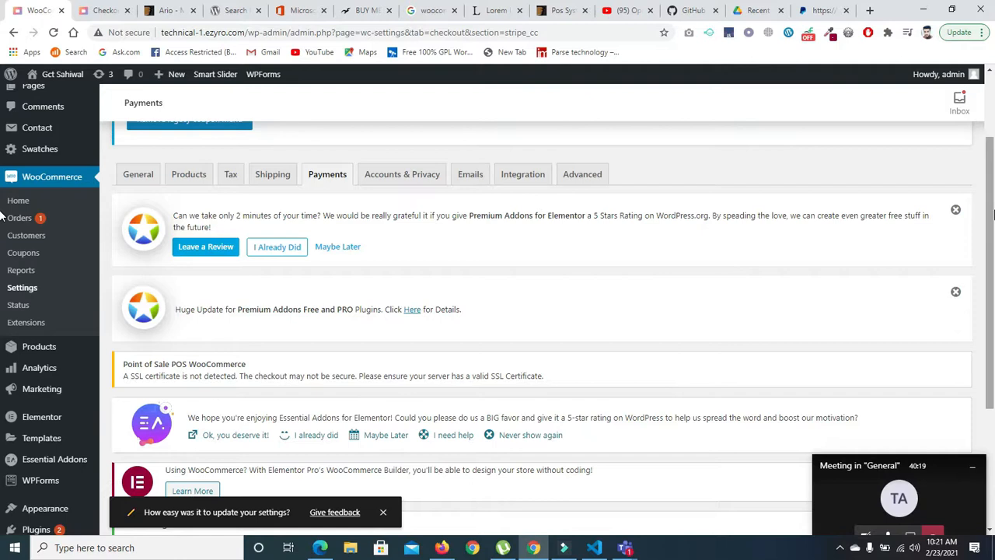
pyautogui.scroll(-5, 466, 233)
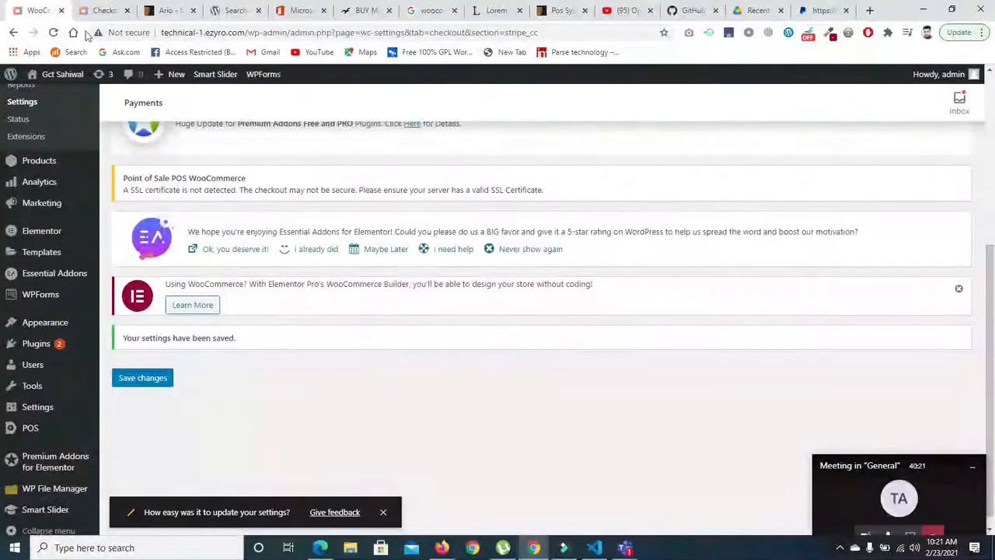
pyautogui.click(13, 32)
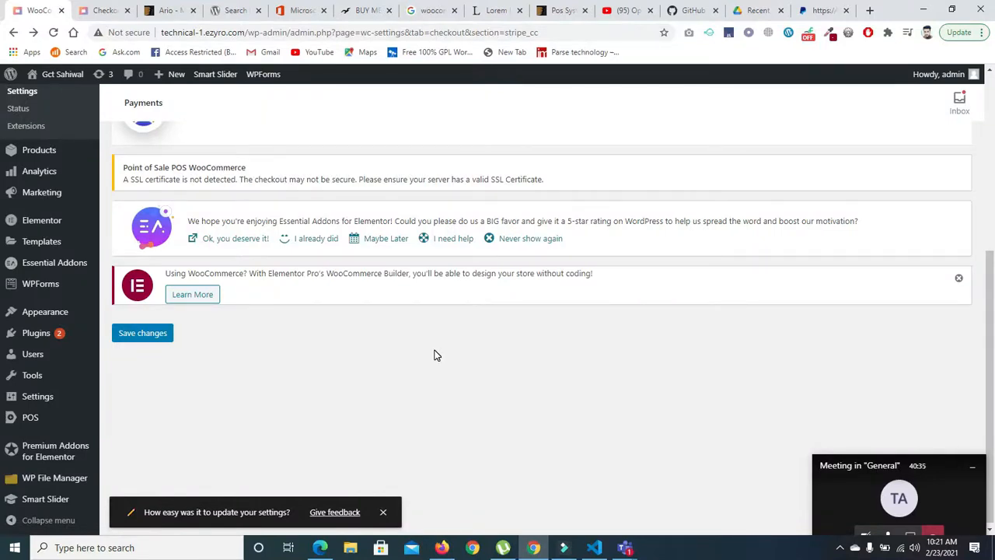
pyautogui.click(13, 33)
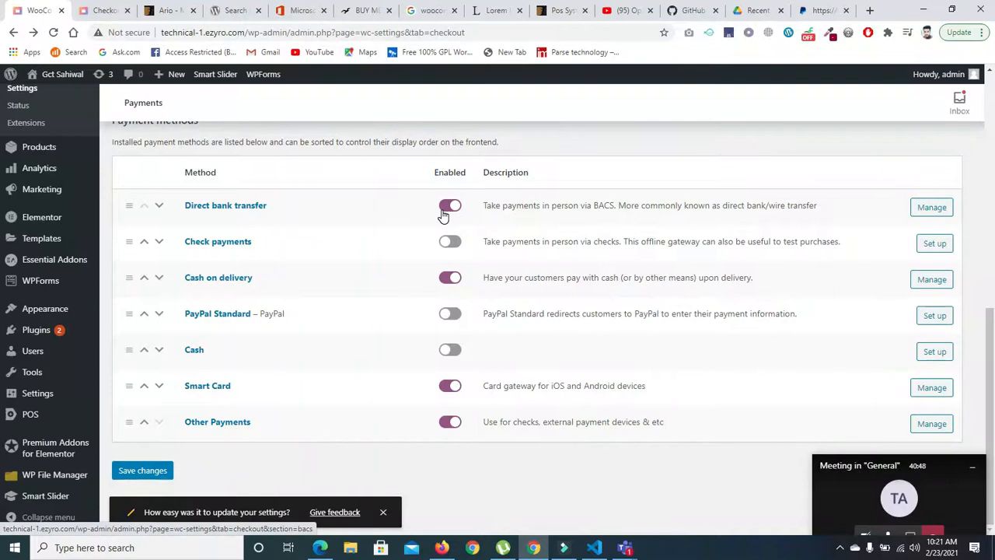
pyautogui.click(448, 207)
pyautogui.click(148, 472)
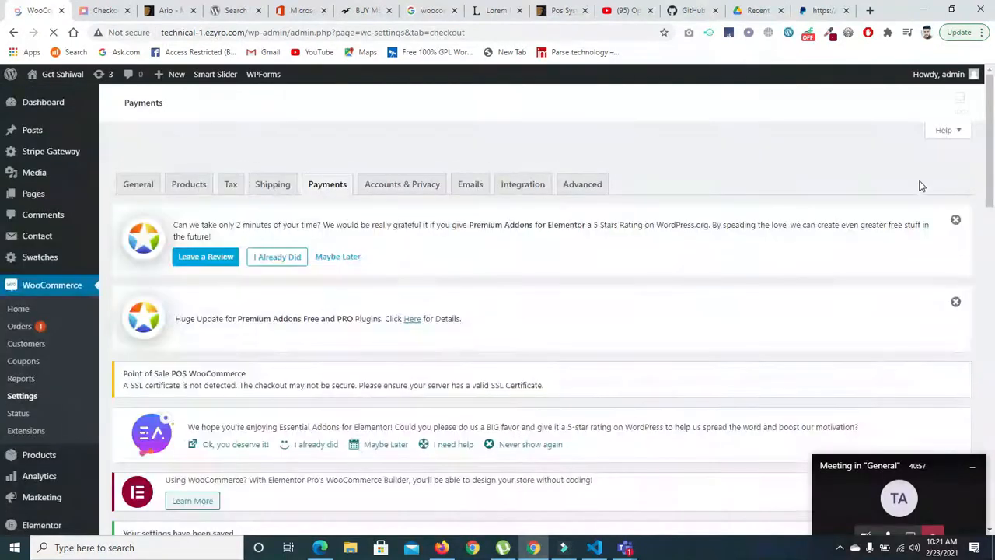
pyautogui.moveTo(987, 141); pyautogui.dragTo(987, 318)
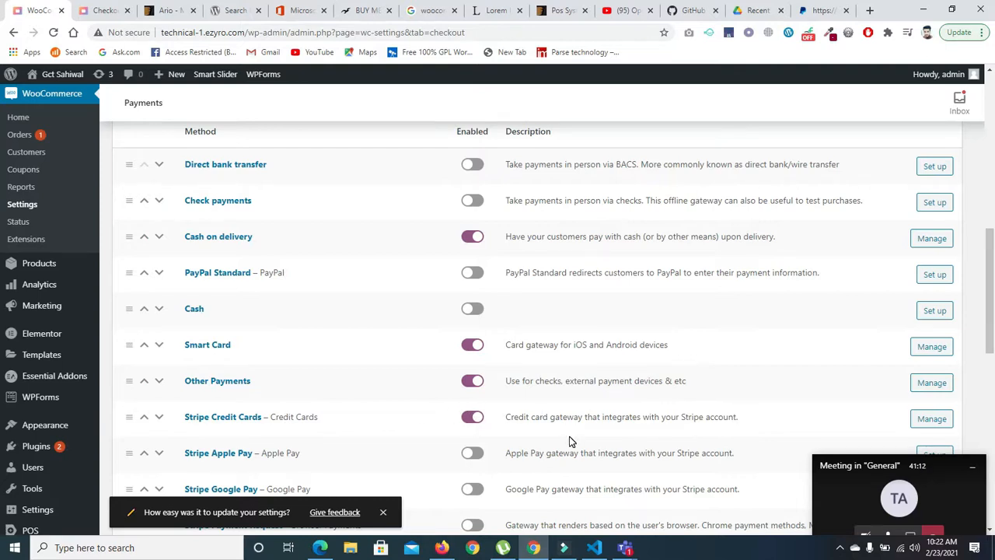
pyautogui.scroll(-1, 990, 284)
pyautogui.moveTo(990, 287)
pyautogui.mouseDown()
pyautogui.moveTo(993, 455)
pyautogui.moveTo(993, 303)
pyautogui.mouseUp()
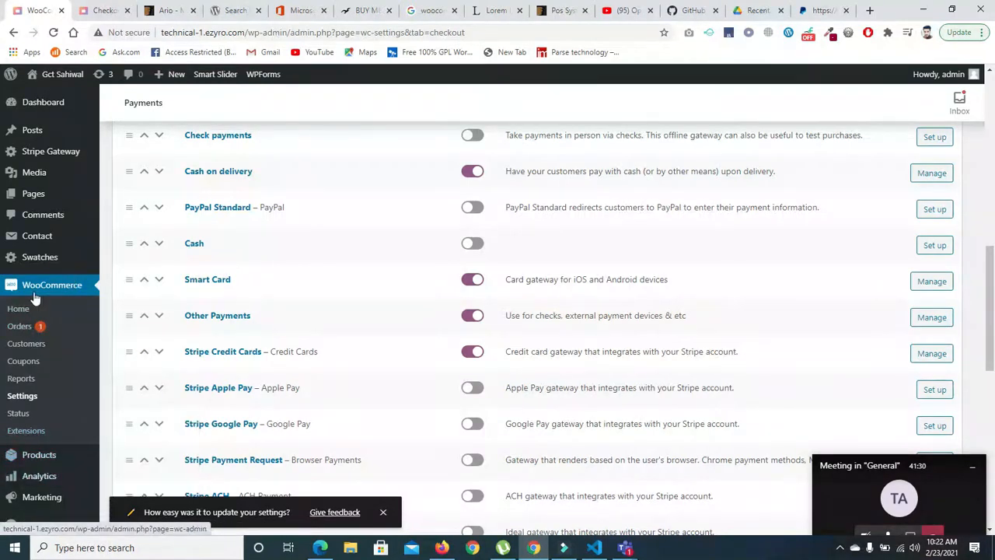
pyautogui.moveTo(988, 287); pyautogui.dragTo(993, 452)
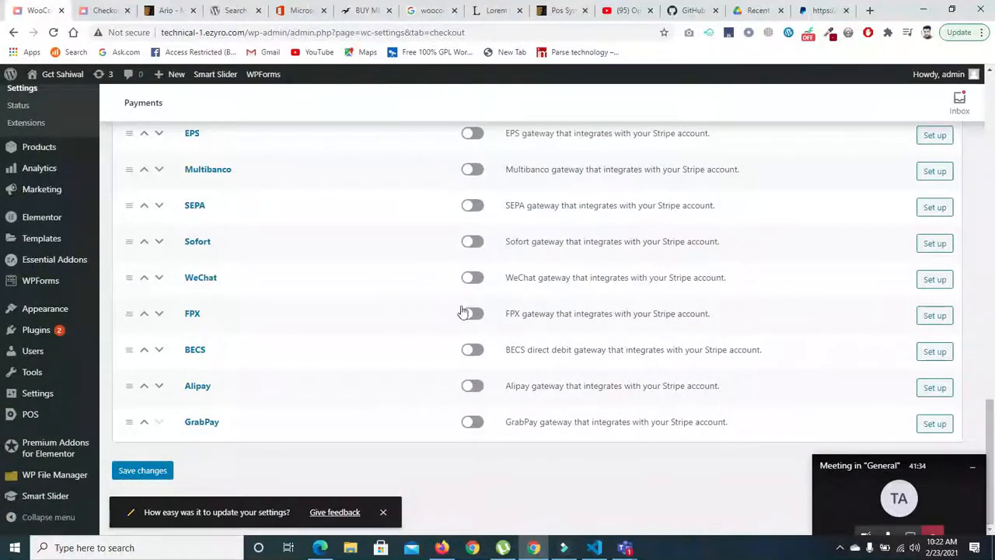
# - Go to adding a new plugin and search the plugin directory for mastercard
pyautogui.click(38, 331)
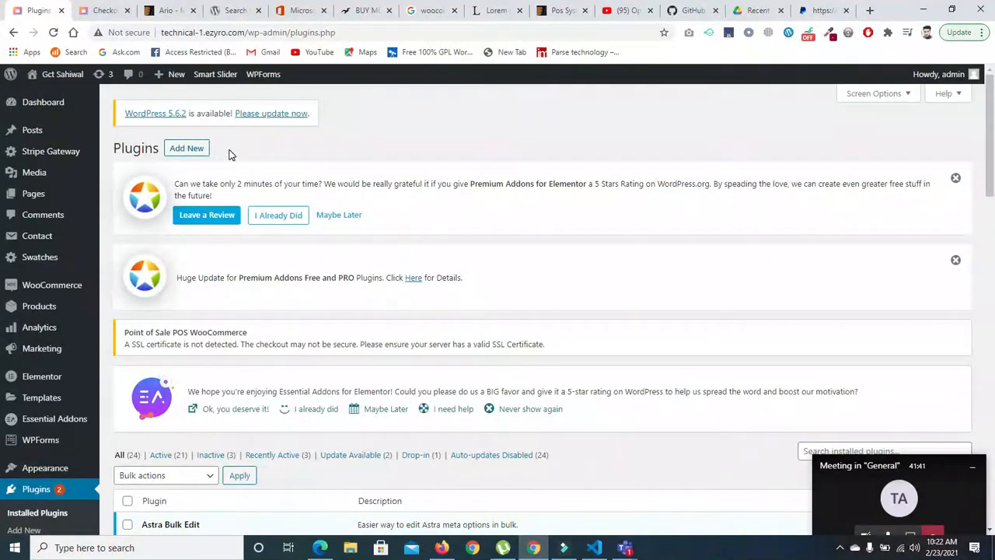
pyautogui.click(193, 148)
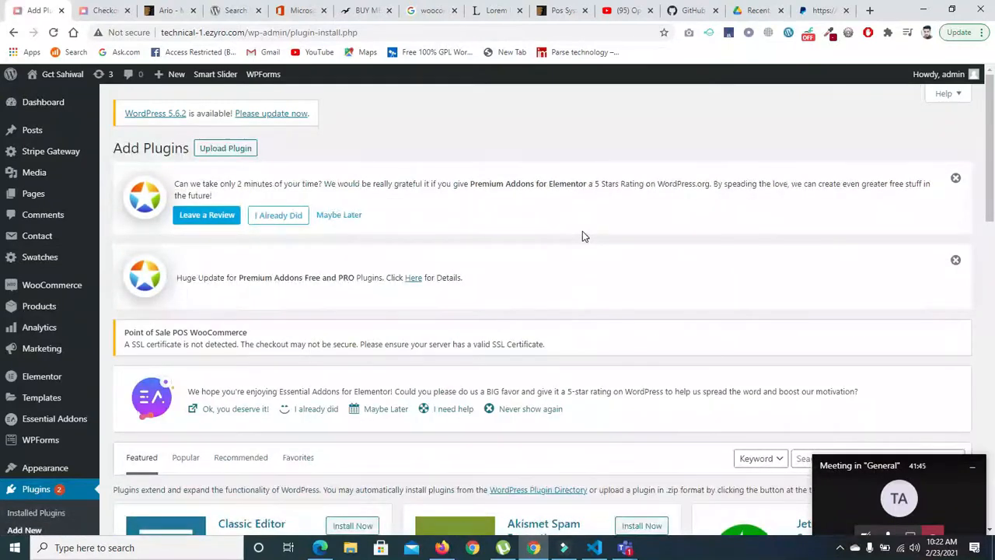
pyautogui.scroll(-3, 853, 234)
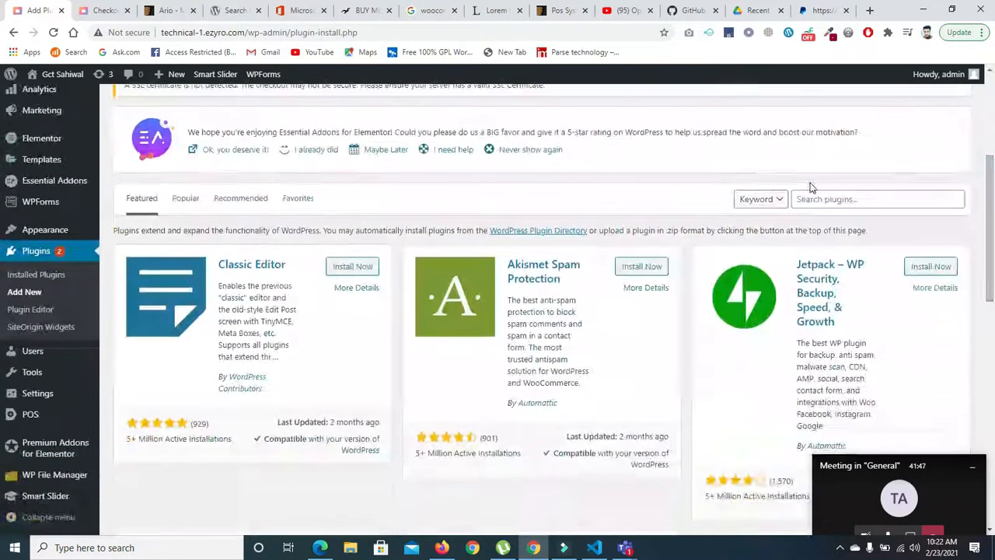
pyautogui.click(812, 199)
pyautogui.write('woo')
pyautogui.press('BackSpace')
pyautogui.press('BackSpace')
pyautogui.press('BackSpace')
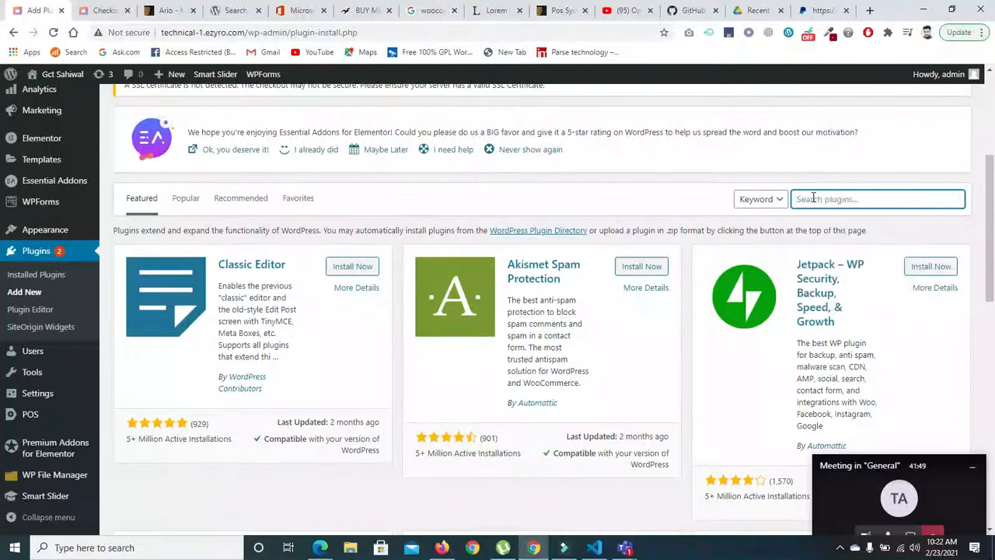
pyautogui.write('c')
pyautogui.press('BackSpace')
pyautogui.write('mas')
pyautogui.press('Return')
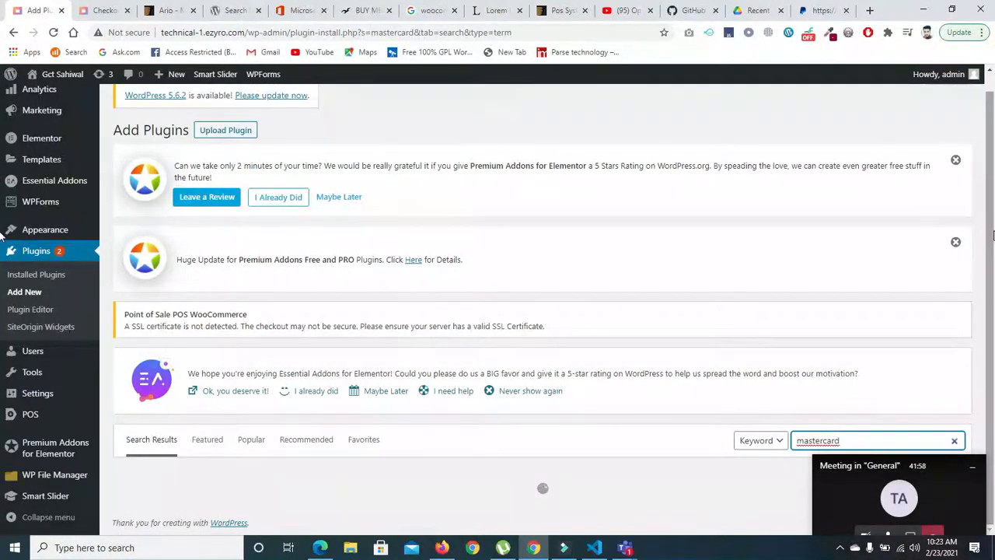
# - Install and activate WebToffee's WooCommerce Stripe Payment Gateway (Credit Card, AliPay, Apple Pay) plugin from the search results
pyautogui.scroll(-3, 993, 235)
pyautogui.scroll(-1, 992, 161)
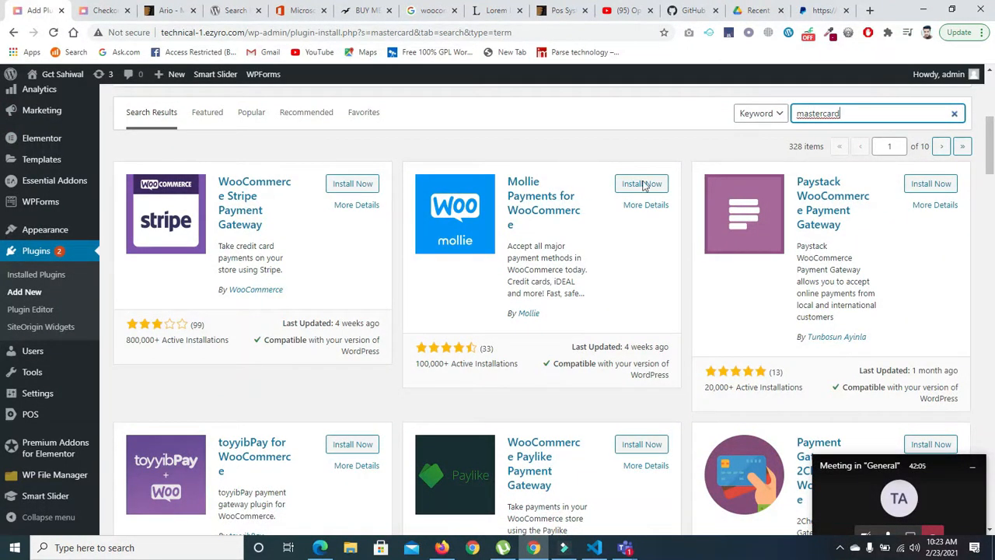
pyautogui.scroll(-3, 992, 180)
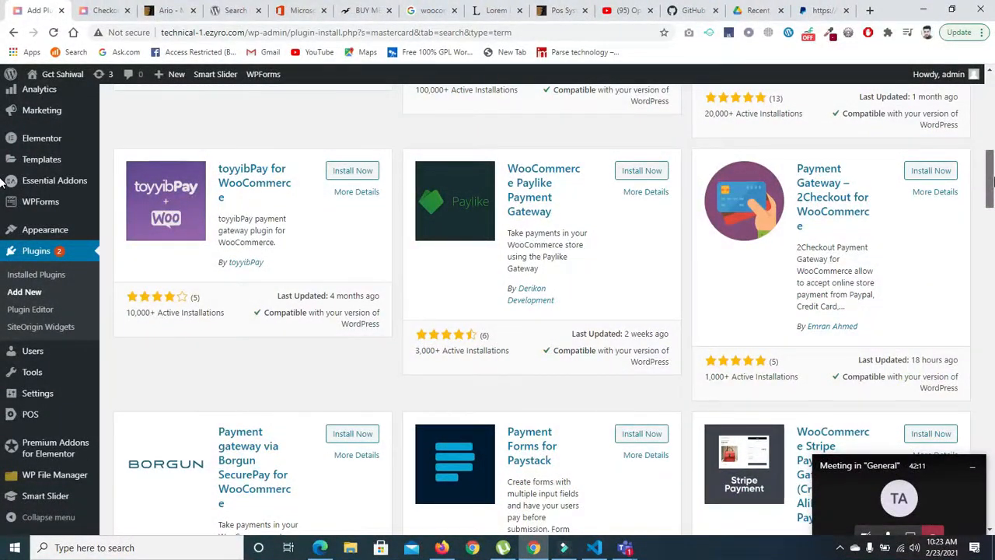
pyautogui.scroll(-2, 992, 181)
pyautogui.scroll(-1, 993, 206)
pyautogui.moveTo(994, 207); pyautogui.dragTo(994, 208)
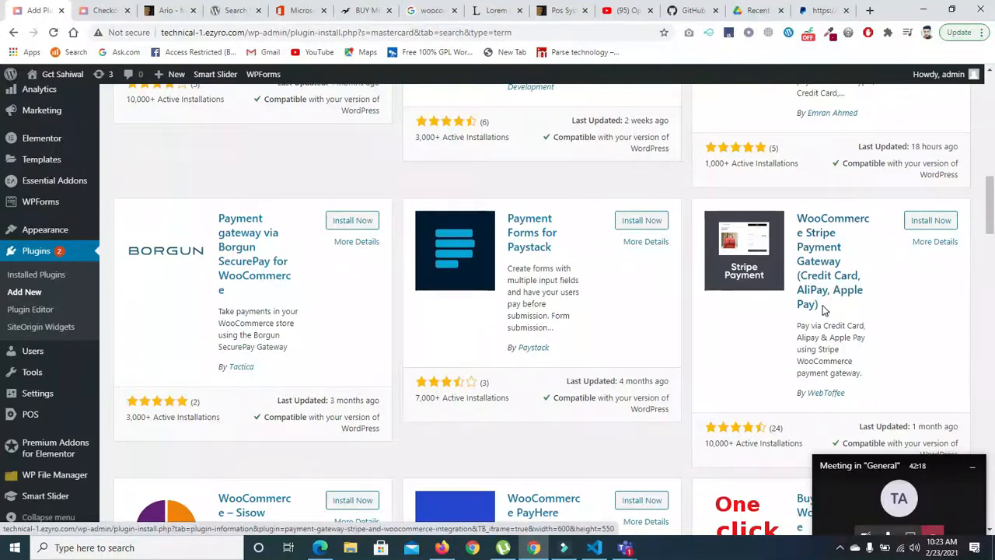
pyautogui.click(927, 226)
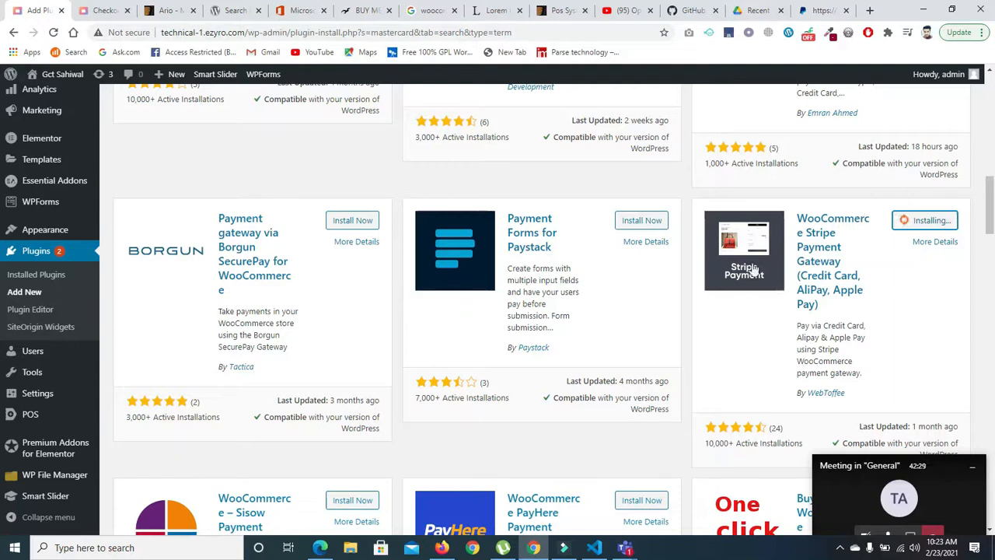
pyautogui.click(935, 221)
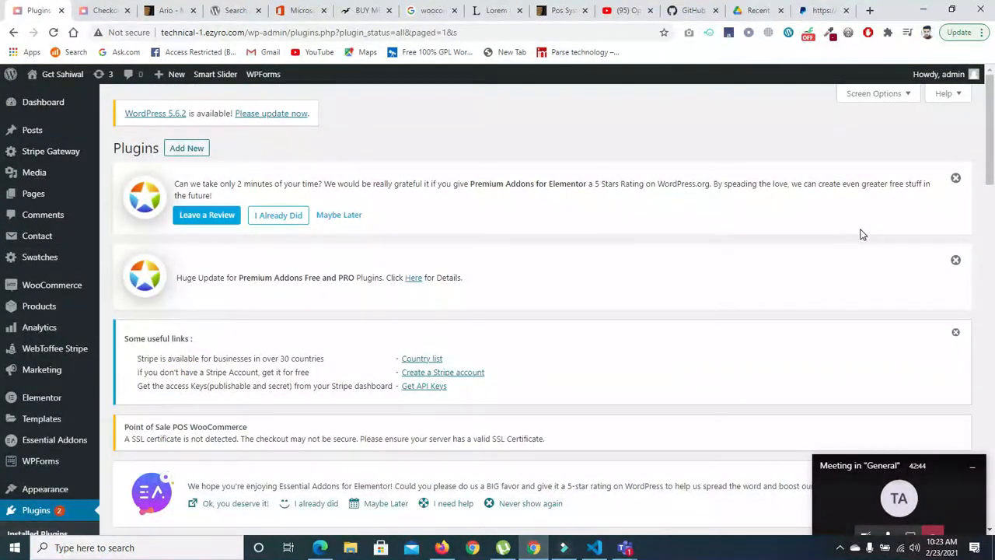
# - Deactivate Stripe Payment Gateway for WooCommerce (Basic), giving the reason "It's not what I was looking for" with the comment kk
pyautogui.moveTo(984, 174); pyautogui.dragTo(951, 447)
pyautogui.scroll(1, 952, 447)
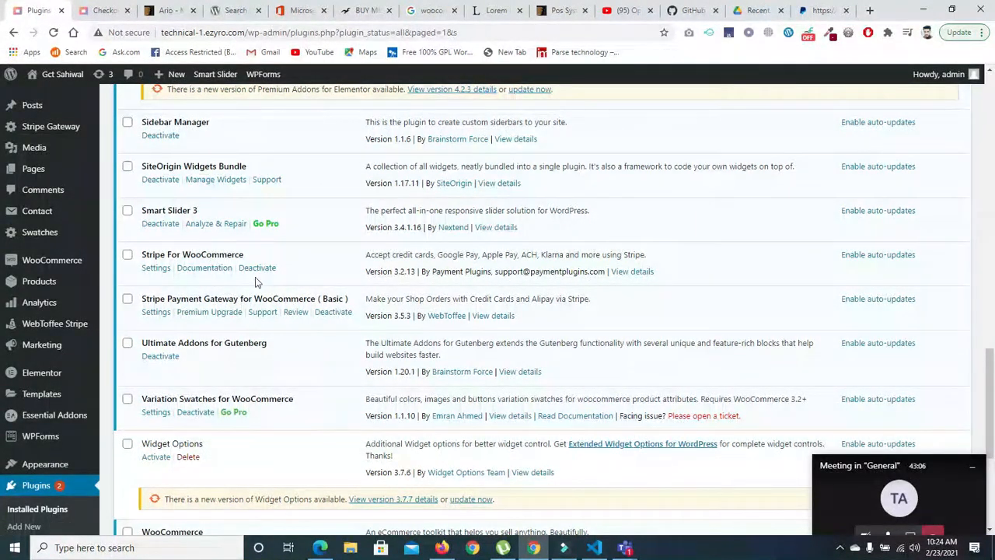
pyautogui.click(333, 311)
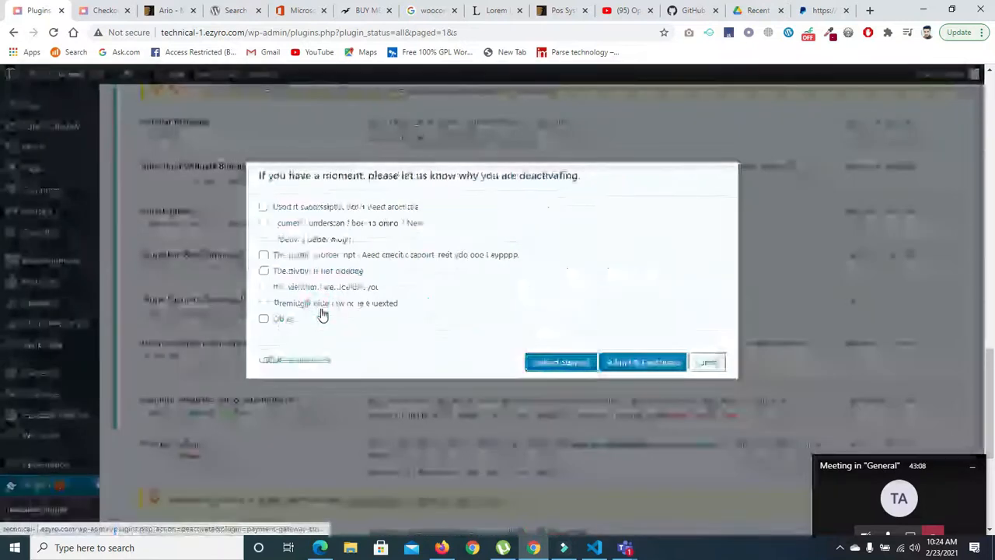
pyautogui.click(293, 288)
pyautogui.click(479, 326)
pyautogui.write('kk')
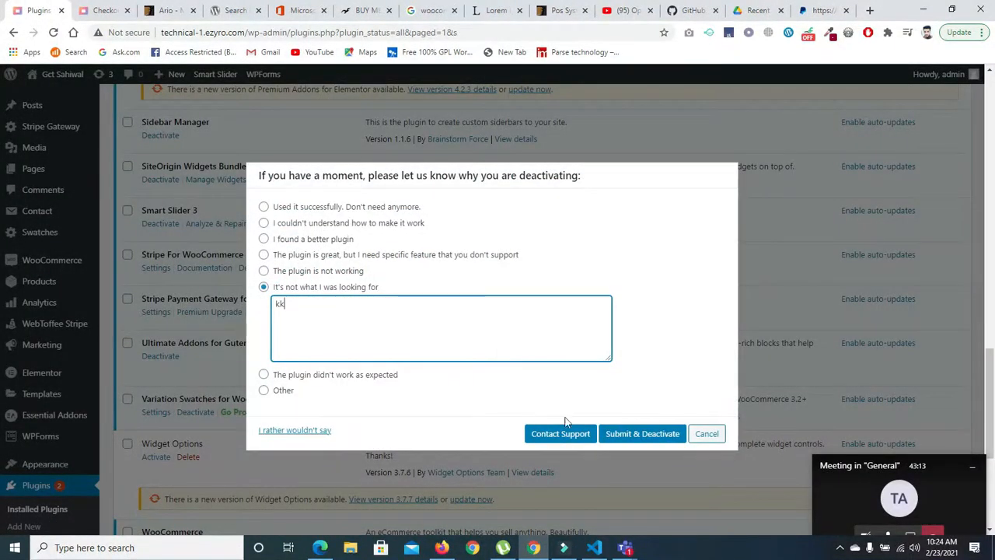
pyautogui.click(634, 433)
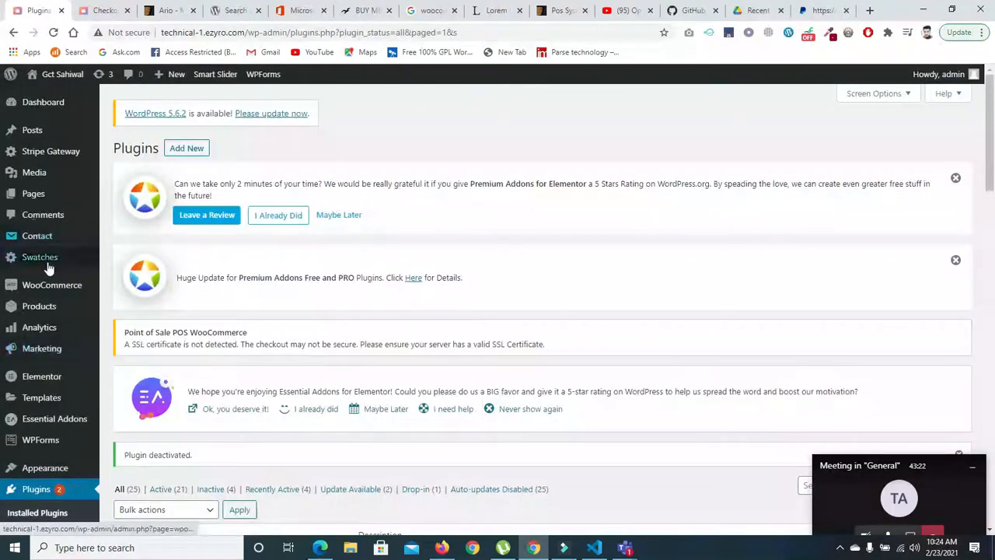
# - Open the WooCommerce payment settings and switch the Check payments method on and back off
pyautogui.moveTo(49, 284)
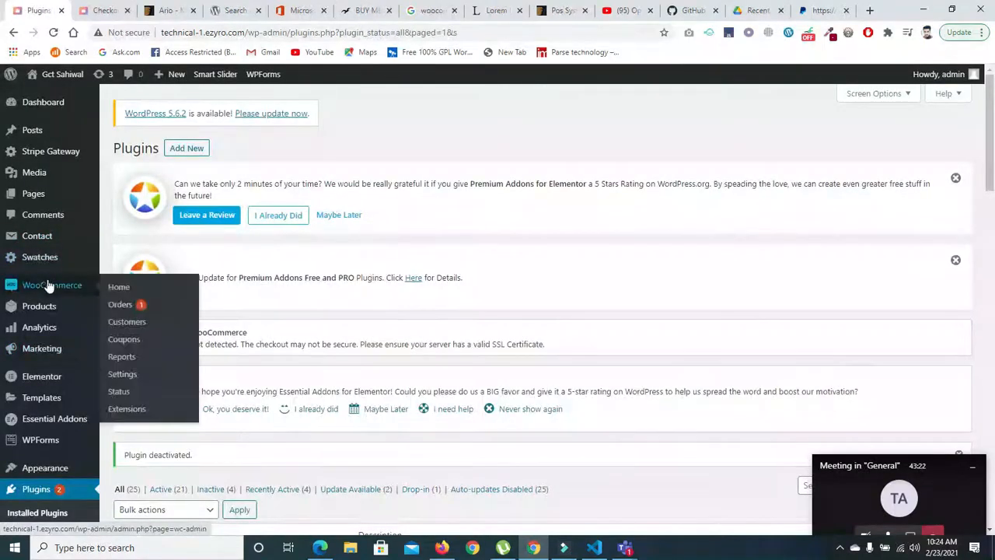
pyautogui.click(132, 379)
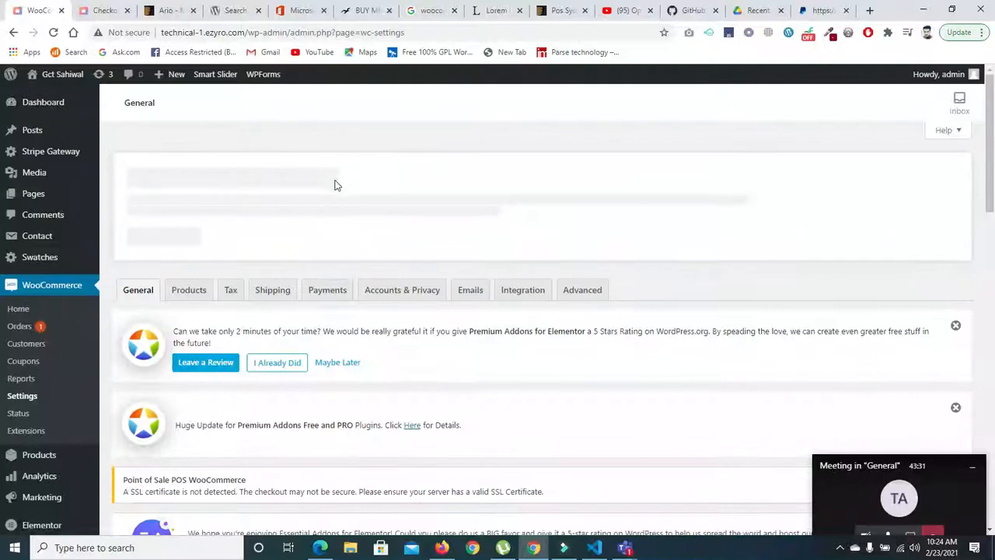
pyautogui.click(326, 298)
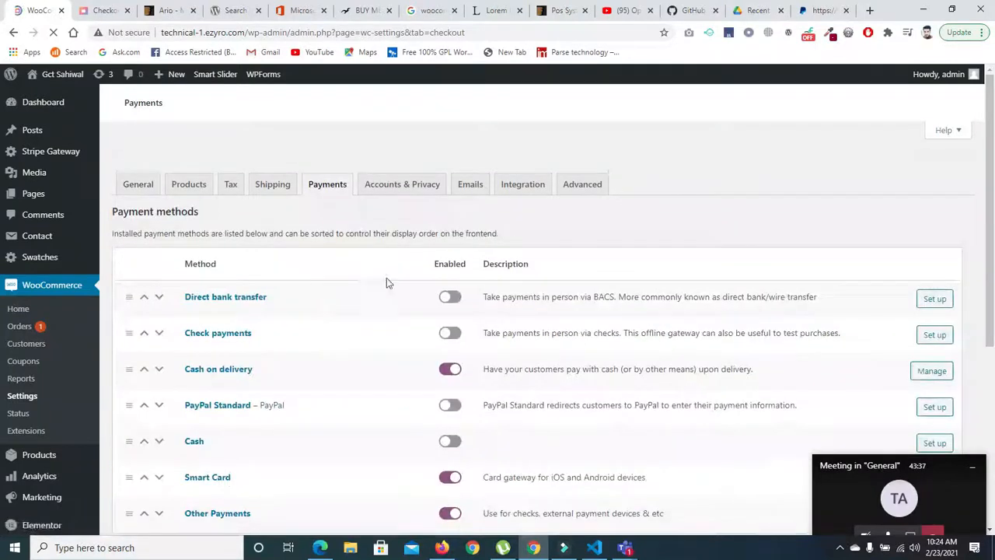
pyautogui.moveTo(992, 131); pyautogui.dragTo(991, 367)
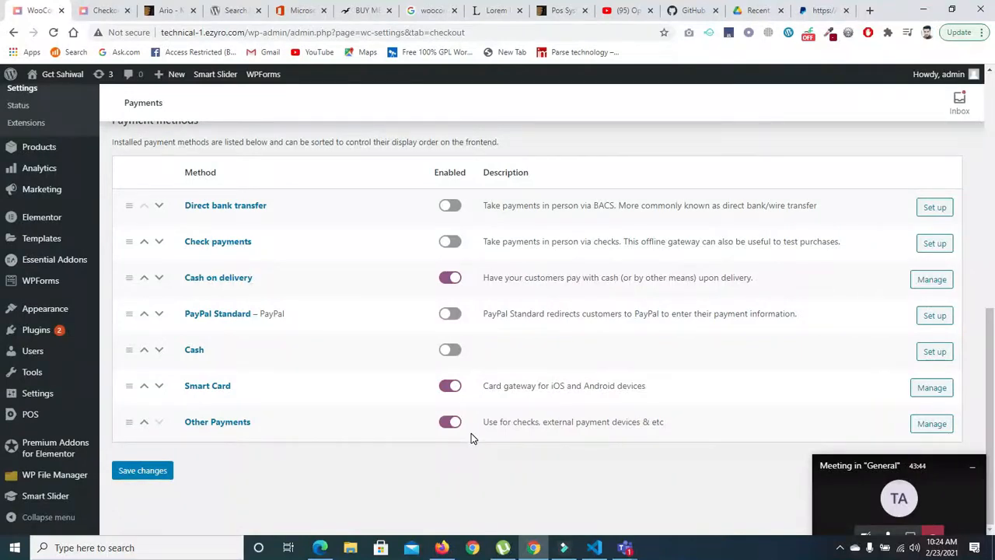
pyautogui.click(454, 244)
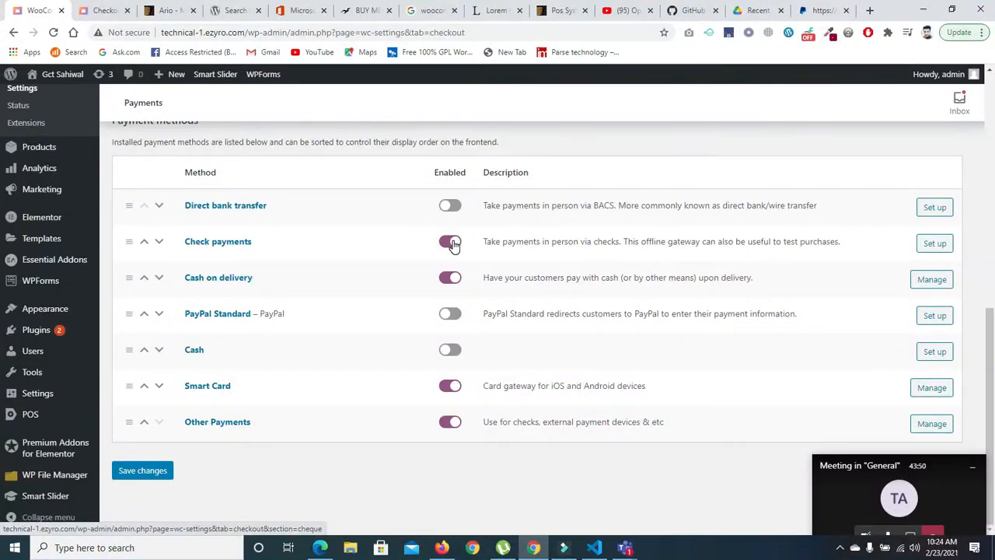
pyautogui.click(451, 243)
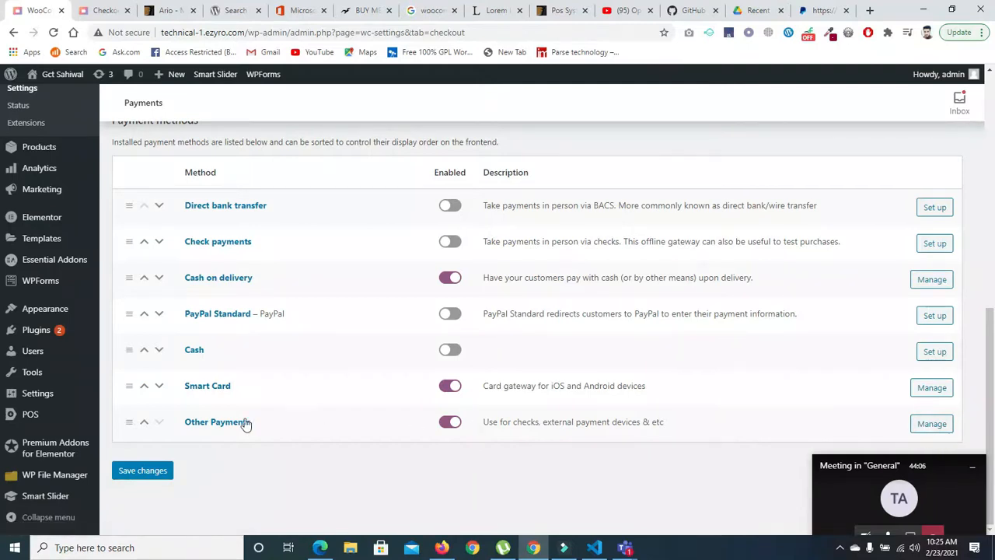
# - Move the Other Payments method above Smart Card and back below it in the payment methods list
pyautogui.click(143, 426)
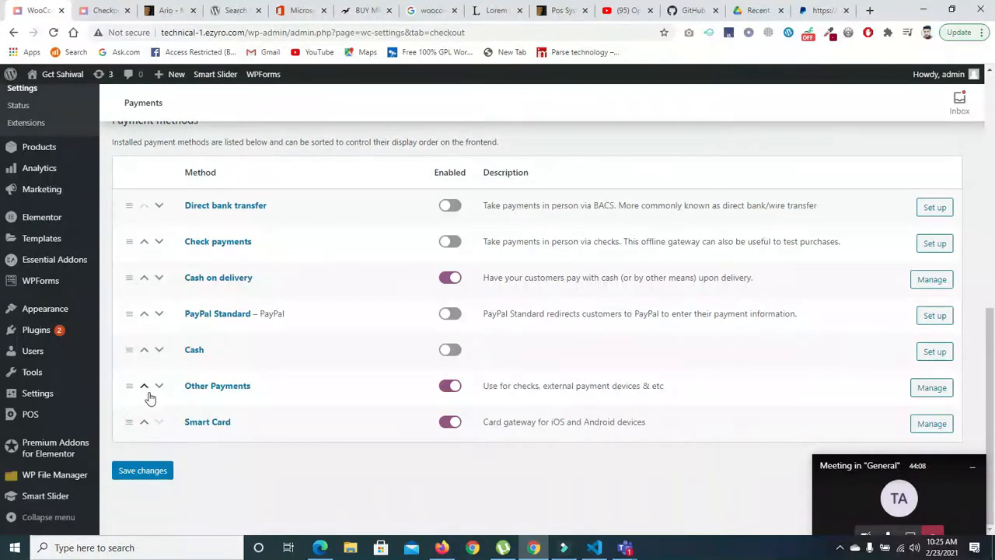
pyautogui.click(159, 387)
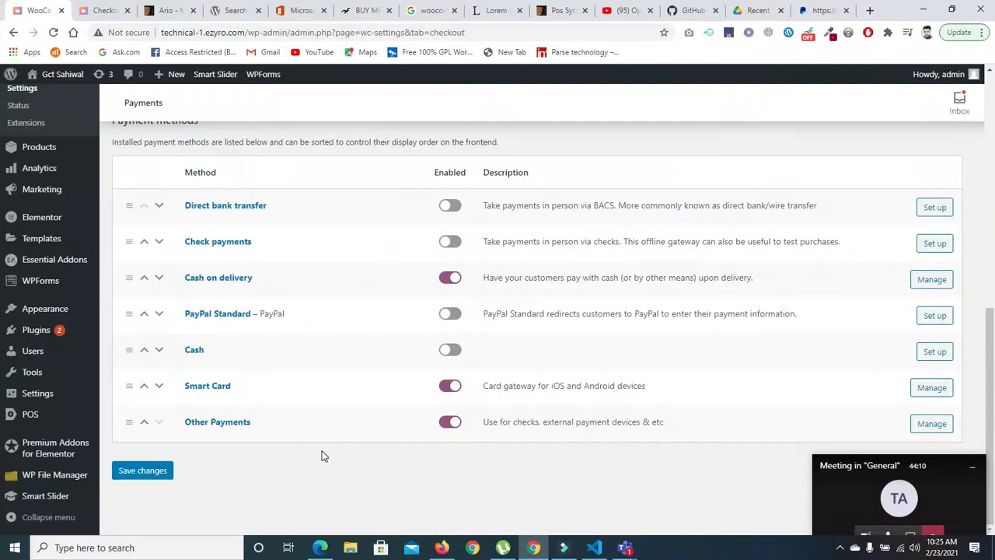
# - Open the settings of the Other Payments method and save them
pyautogui.click(220, 425)
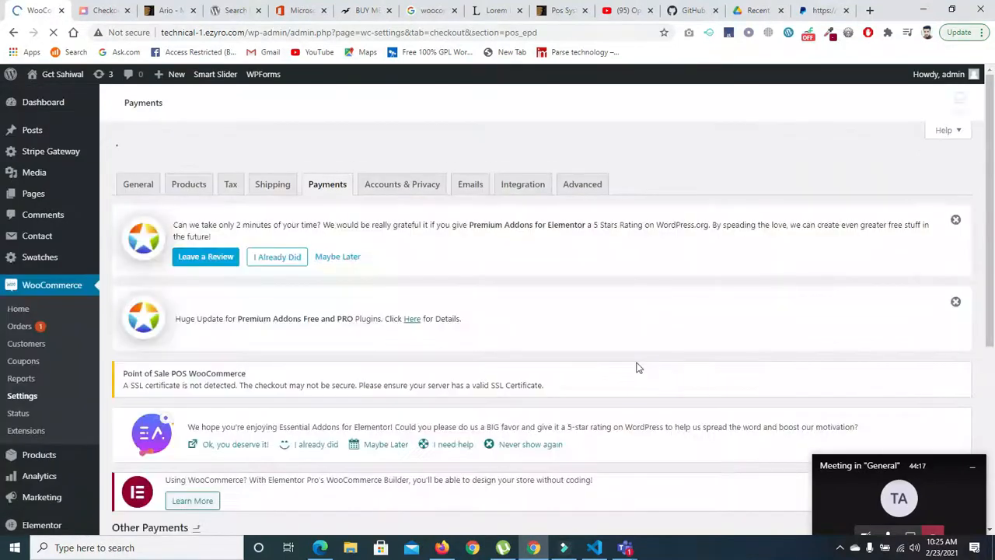
pyautogui.moveTo(990, 243); pyautogui.dragTo(988, 477)
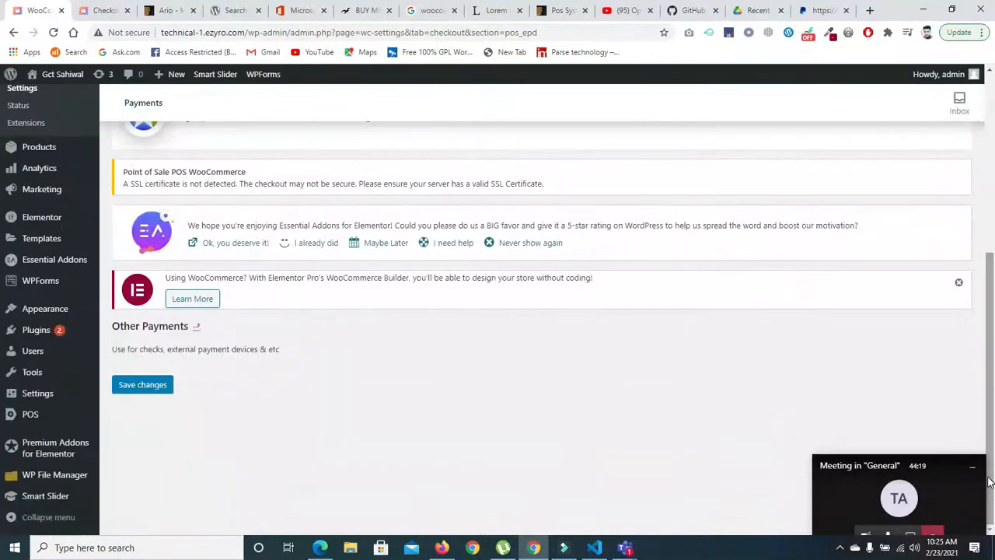
pyautogui.click(137, 384)
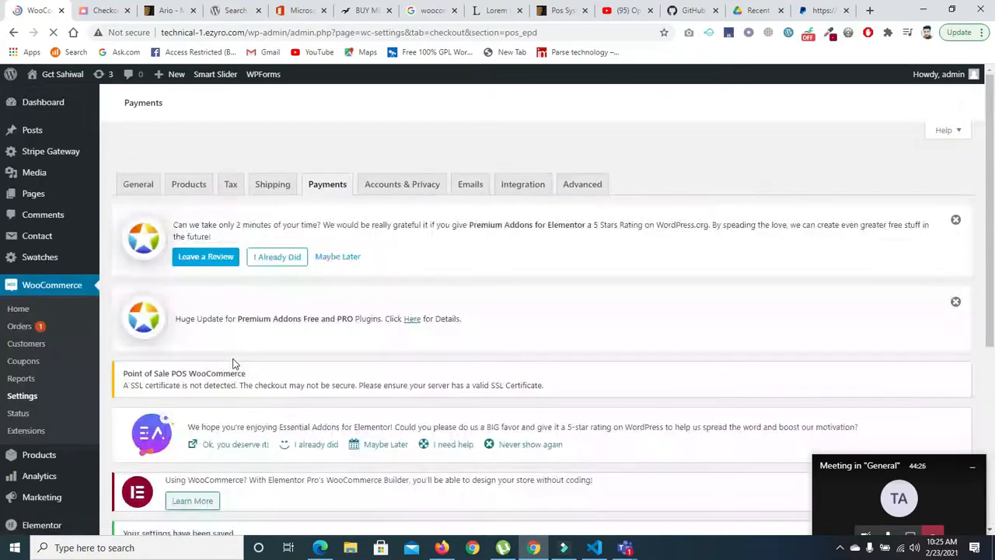
pyautogui.moveTo(988, 167); pyautogui.dragTo(990, 329)
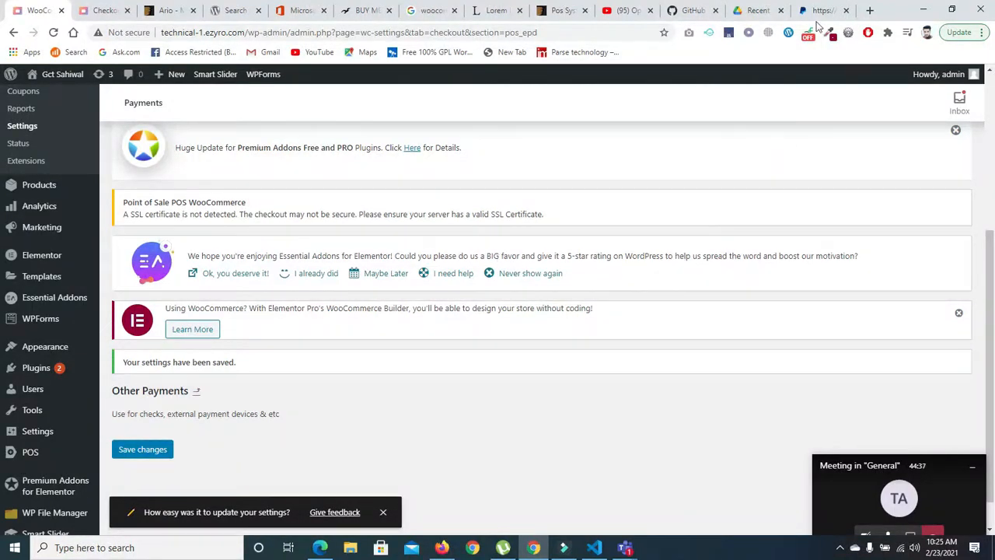
# - Open YouTube in a new browser tab
pyautogui.click(870, 11)
pyautogui.write('y')
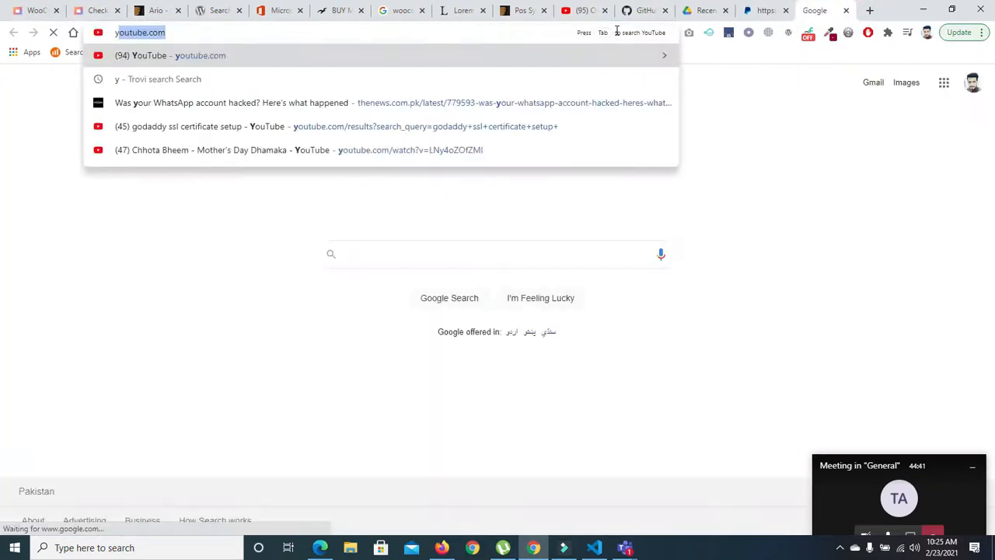
pyautogui.press('Return')
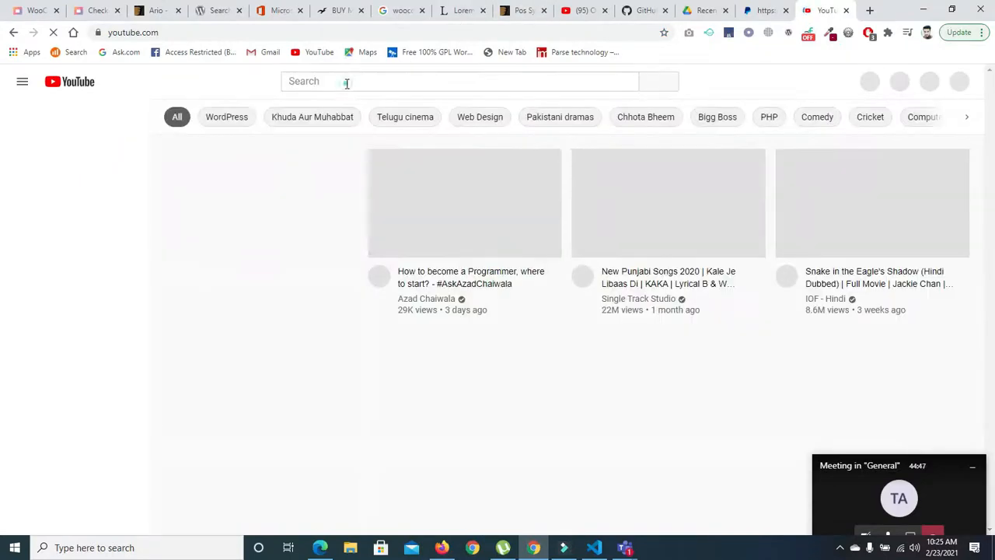
pyautogui.click(347, 82)
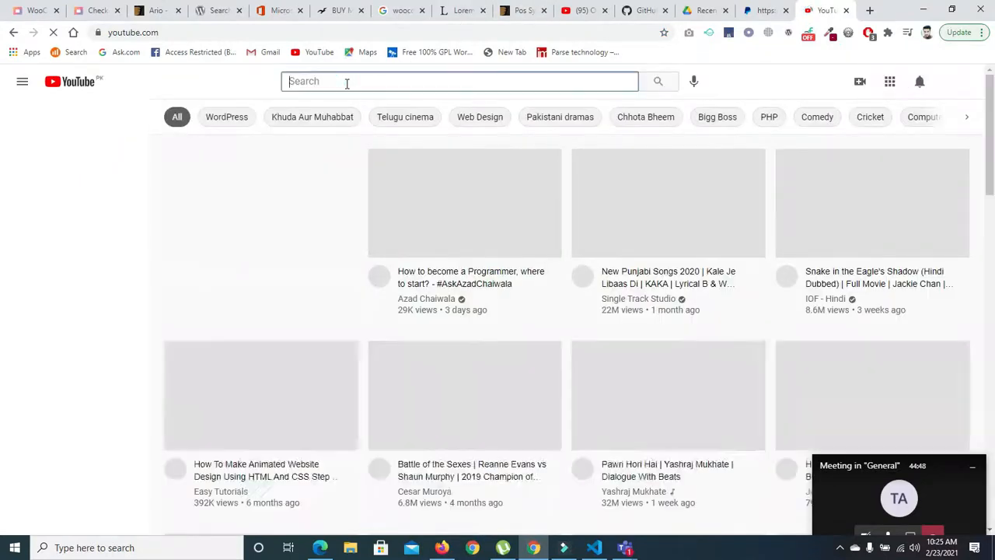
pyautogui.write('ma')
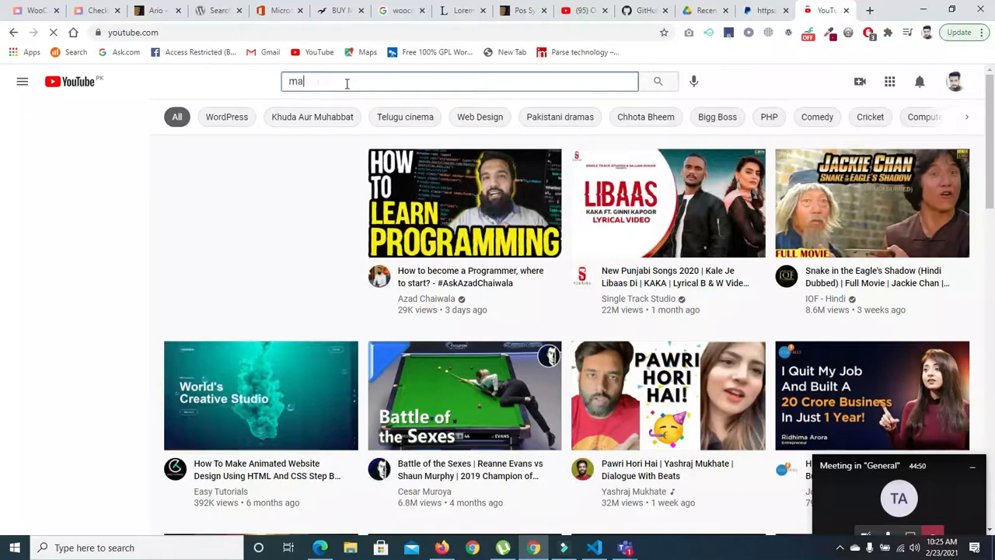
pyautogui.write('ster carr')
pyautogui.press('BackSpace')
pyautogui.press('BackSpace')
pyautogui.press('BackSpace')
pyautogui.press('BackSpace')
pyautogui.press('BackSpace')
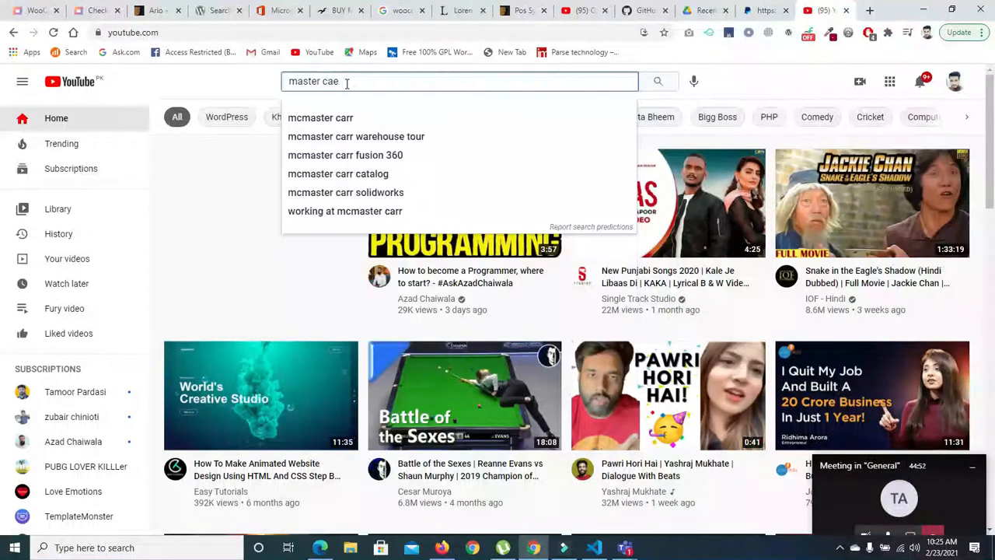
# - Search YouTube for "woocommerce payment gateway in pakistan", using the matching search suggestion
pyautogui.hotkey('ctrl', 'a')
pyautogui.write('woom')
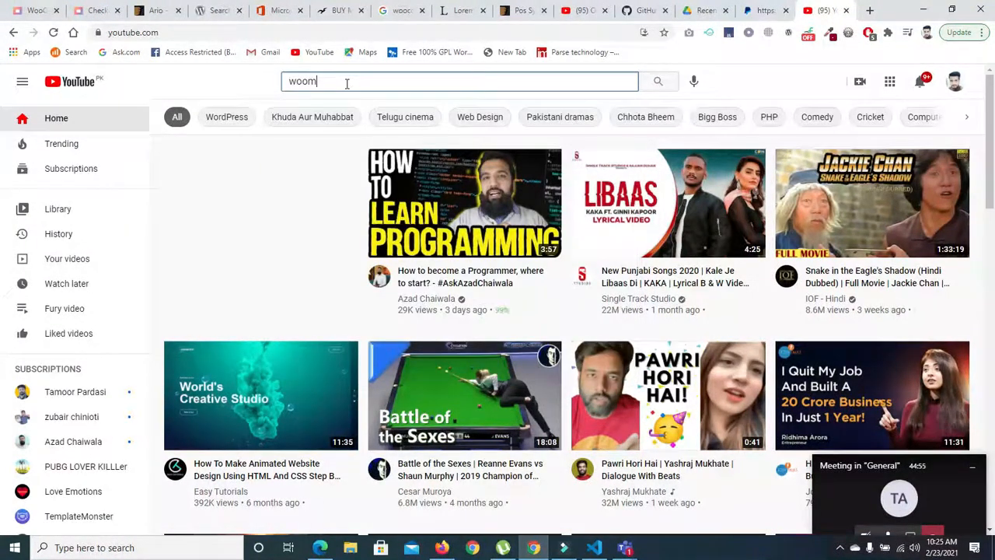
pyautogui.press('BackSpace')
pyautogui.write('commerce')
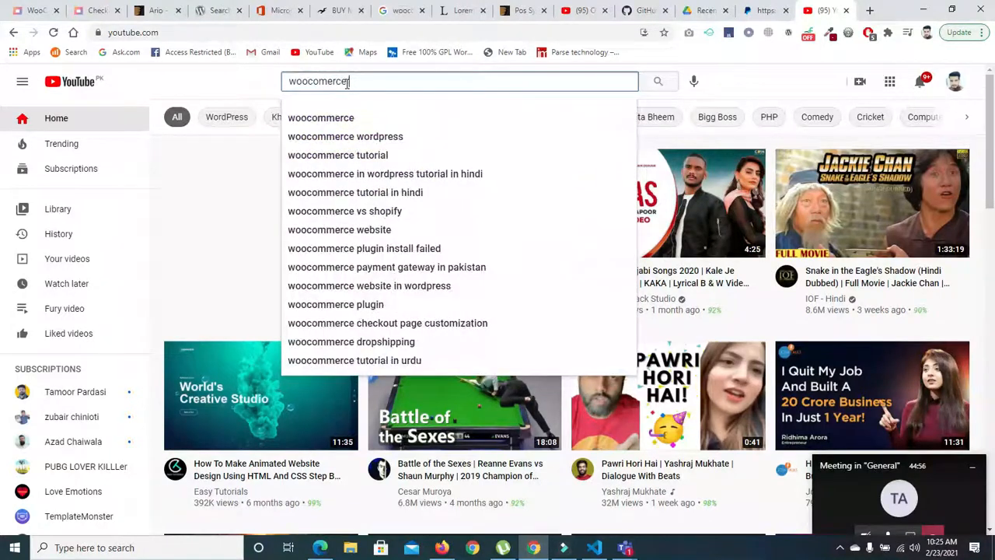
pyautogui.write(' payment')
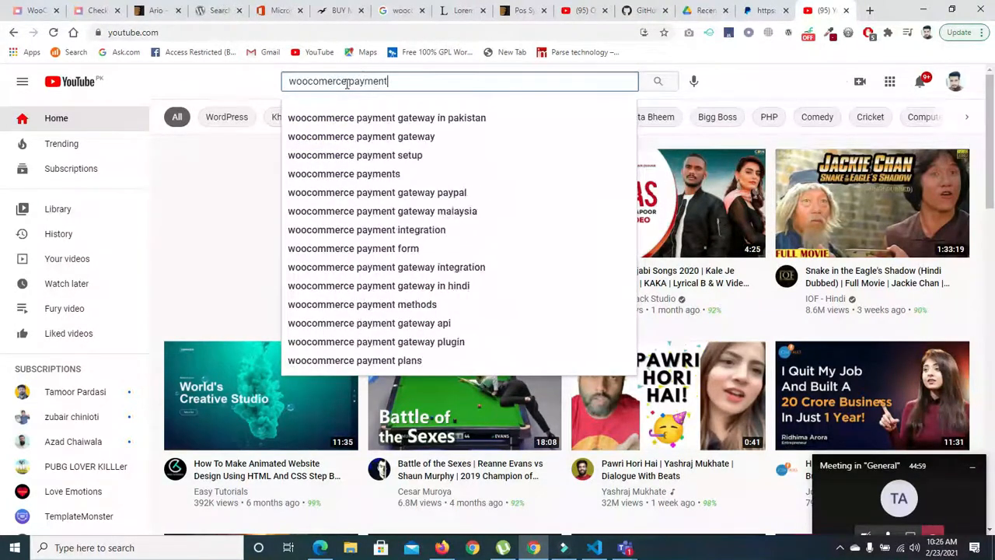
pyautogui.press('Down')
pyautogui.press('Return')
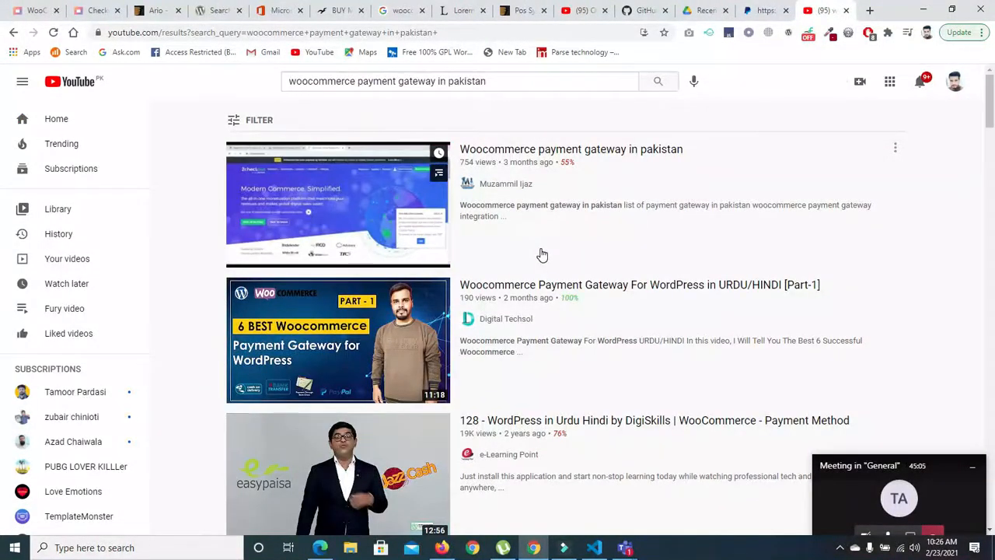
# - Open the video "Woocommerce payment gateway in pakistan" from the search results and pause it
pyautogui.moveTo(559, 337)
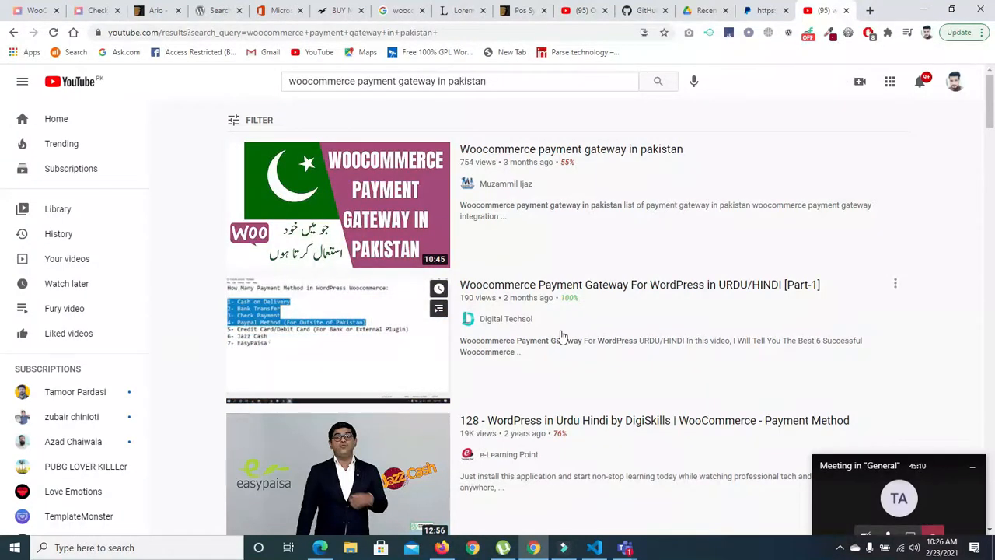
pyautogui.click(367, 202)
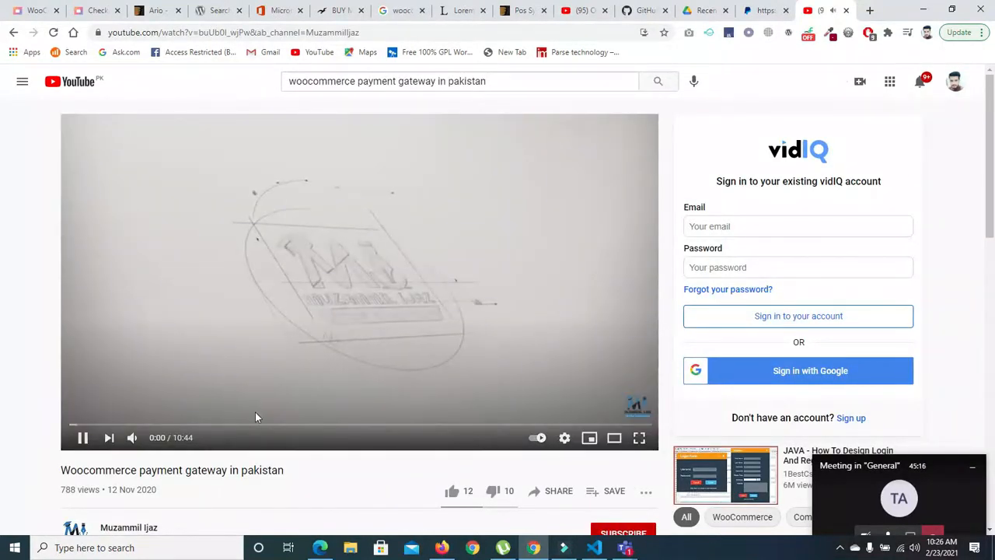
pyautogui.click(256, 414)
# - Skip through the video to the Paddle Payment Gateway for WooCommerce plugin page at 4:53, play it briefly and pause
pyautogui.click(94, 424)
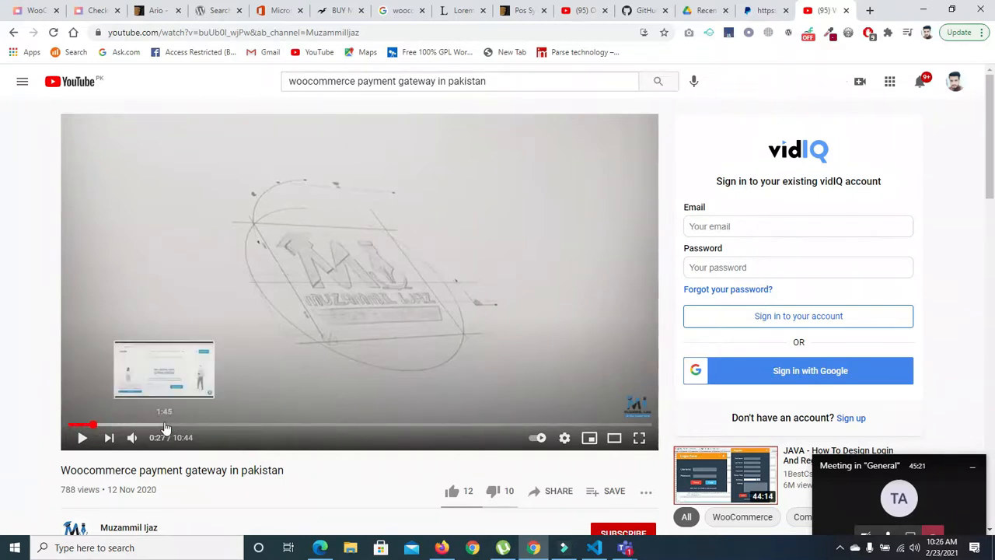
pyautogui.click(184, 425)
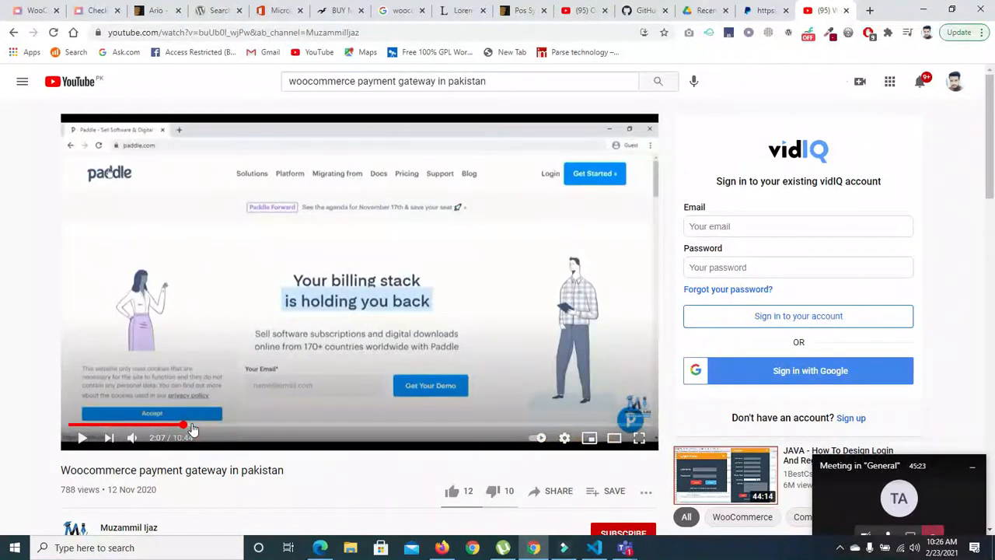
pyautogui.click(224, 425)
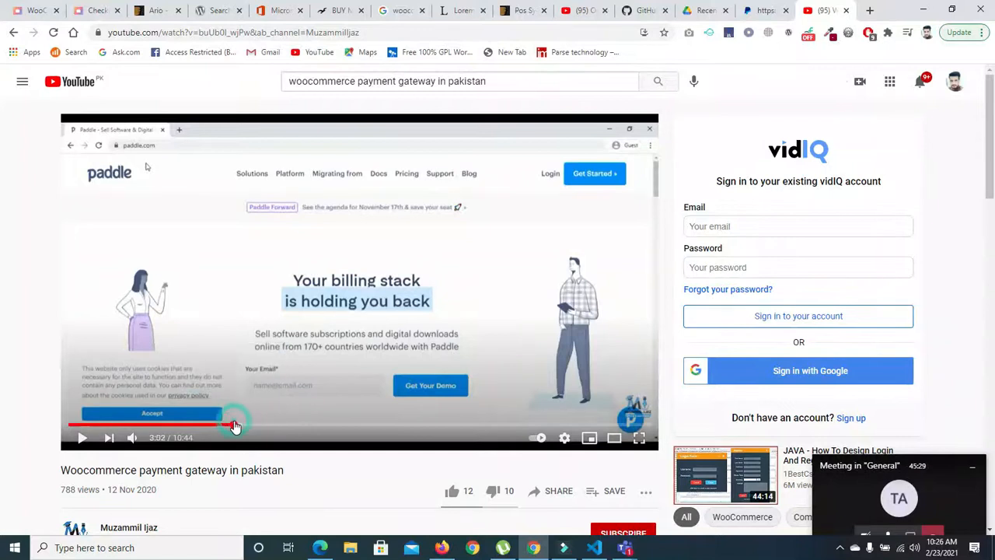
pyautogui.click(241, 426)
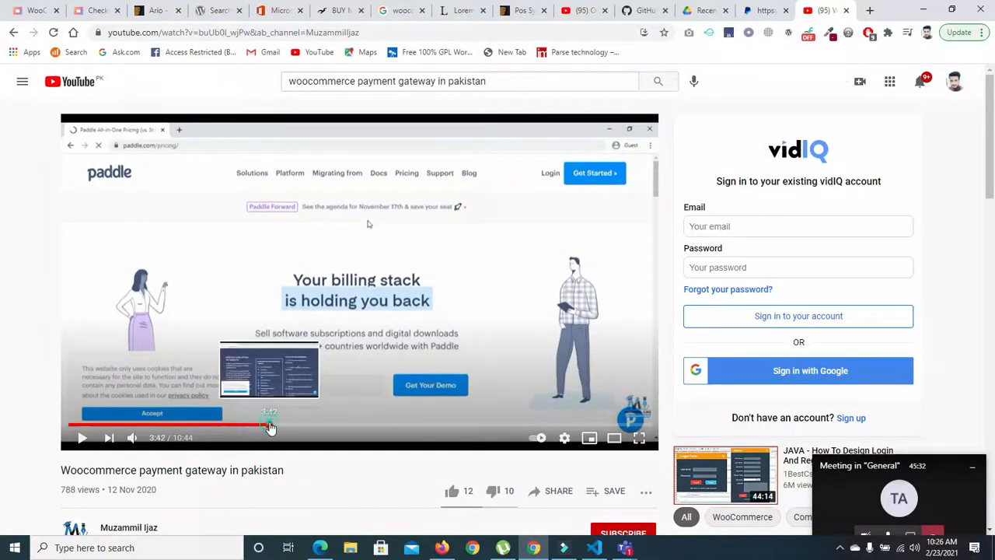
pyautogui.click(294, 428)
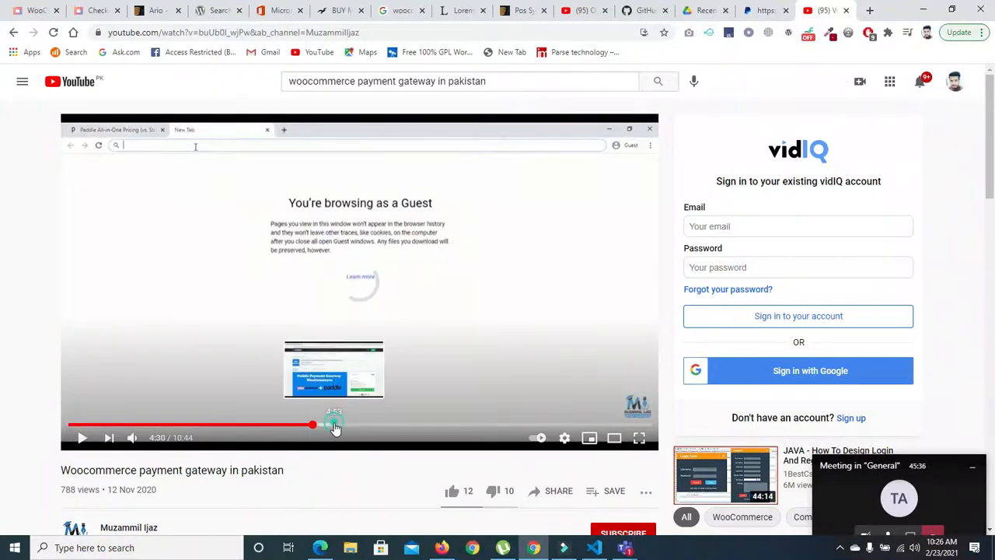
pyautogui.click(334, 427)
pyautogui.press('space')
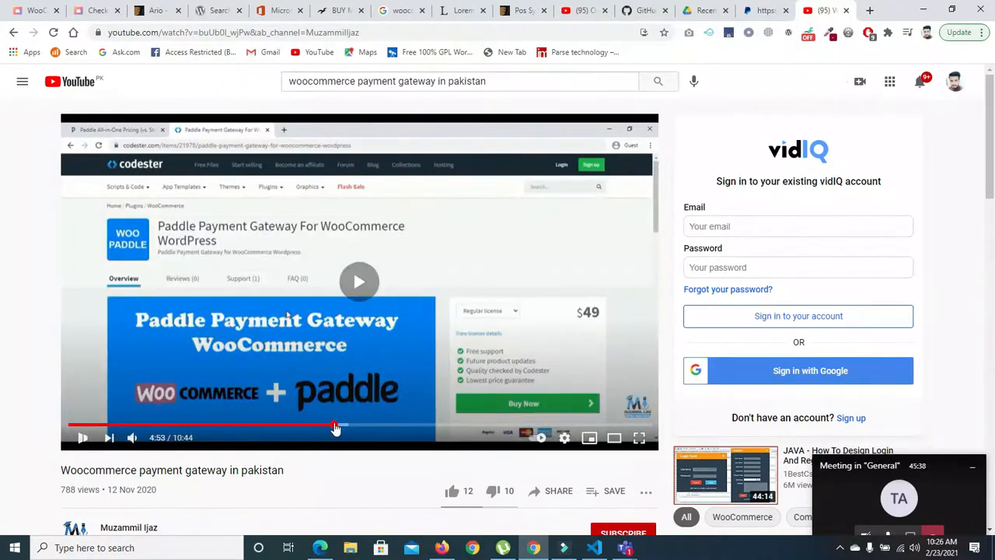
pyautogui.click(80, 439)
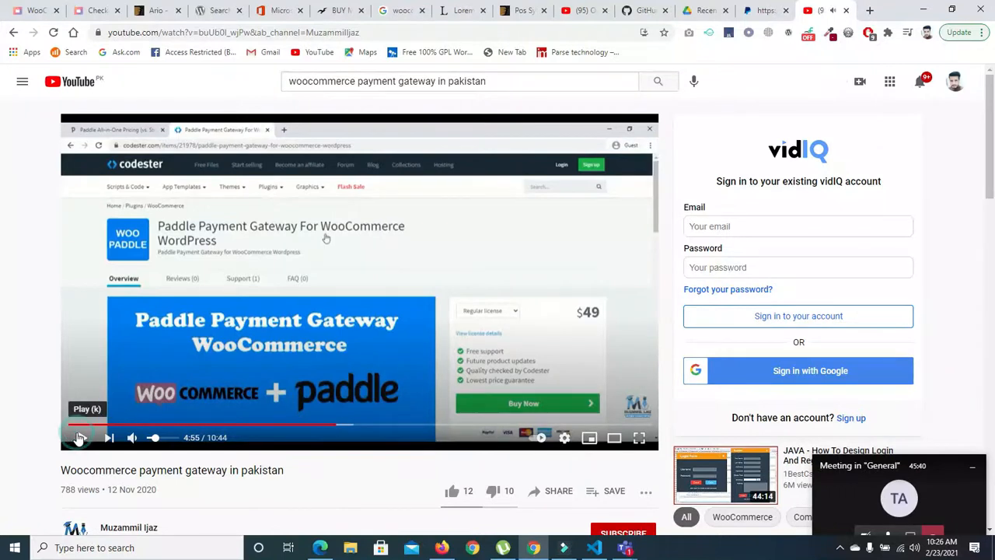
# - Resume the video, skip ahead to the 2Checkout pricing plans at about 6:14 and pause there
pyautogui.click(199, 337)
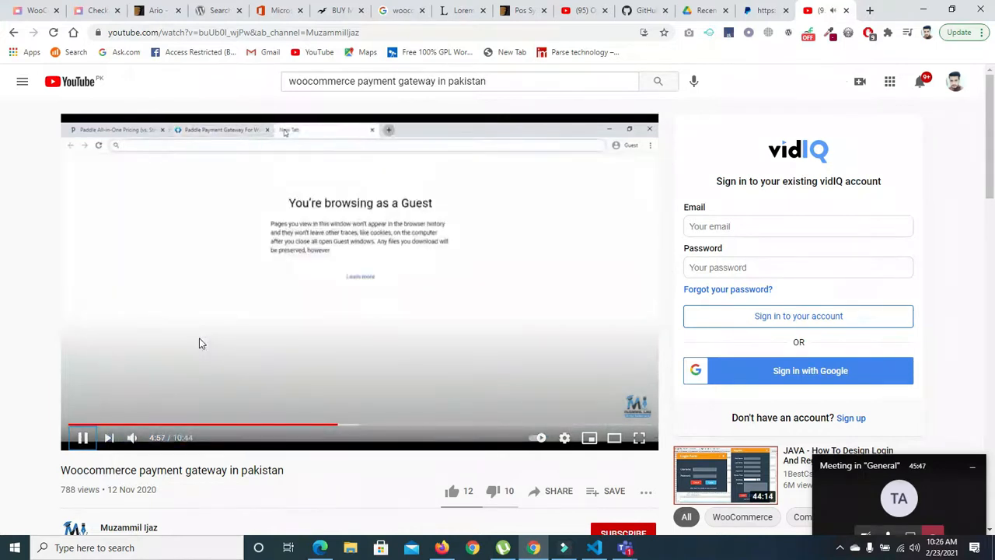
pyautogui.press('Right')
pyautogui.press('Right')
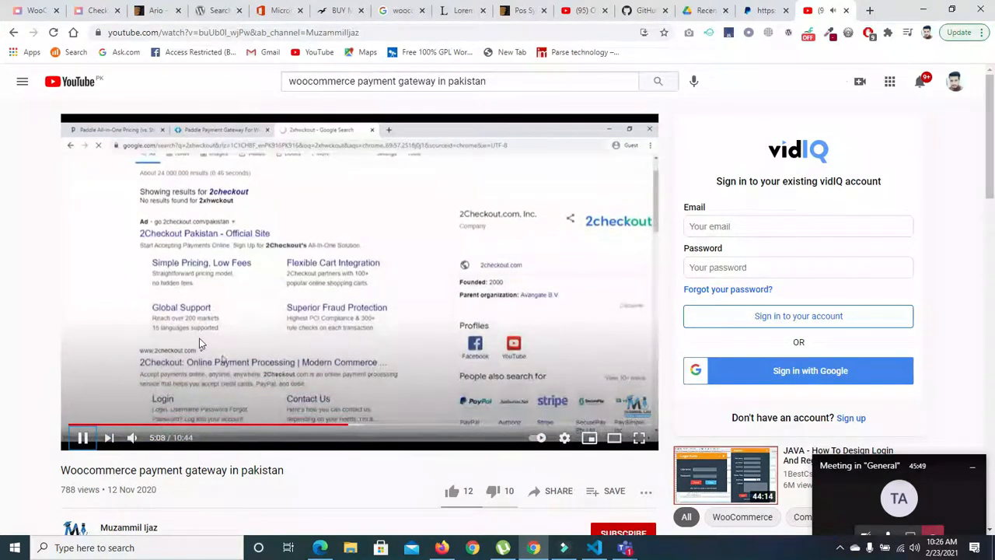
pyautogui.press('Right')
pyautogui.press('Right')
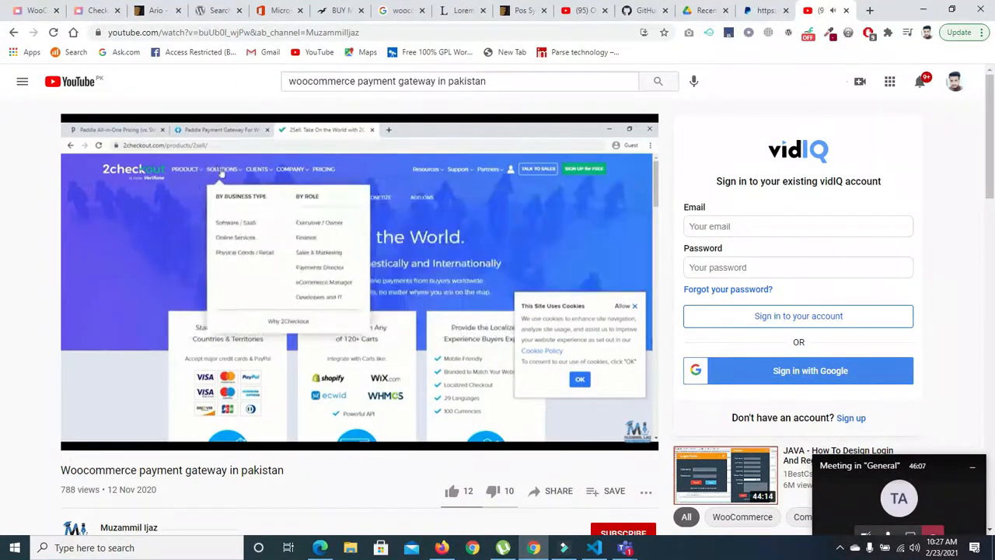
pyautogui.press('Right')
pyautogui.press('Right')
pyautogui.press('Right')
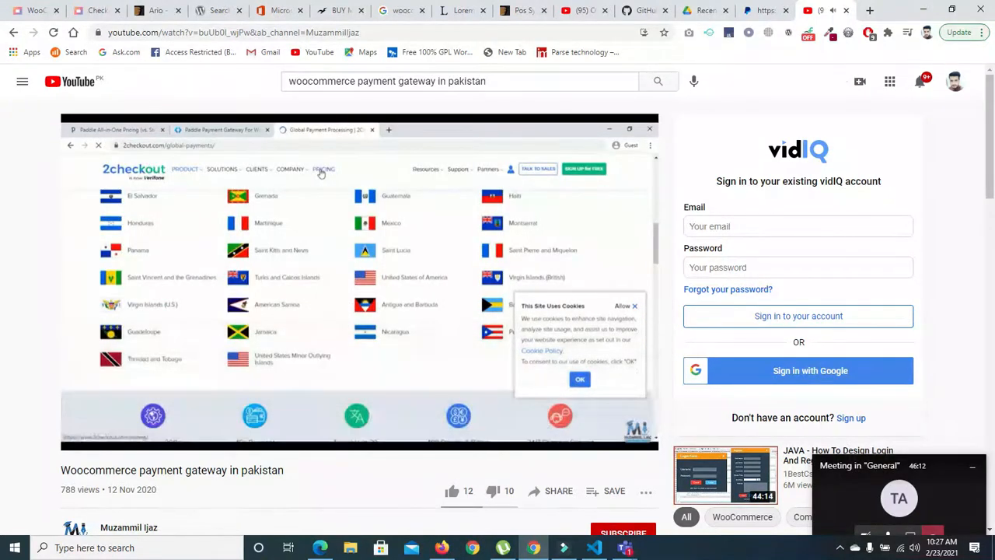
pyautogui.press('Right')
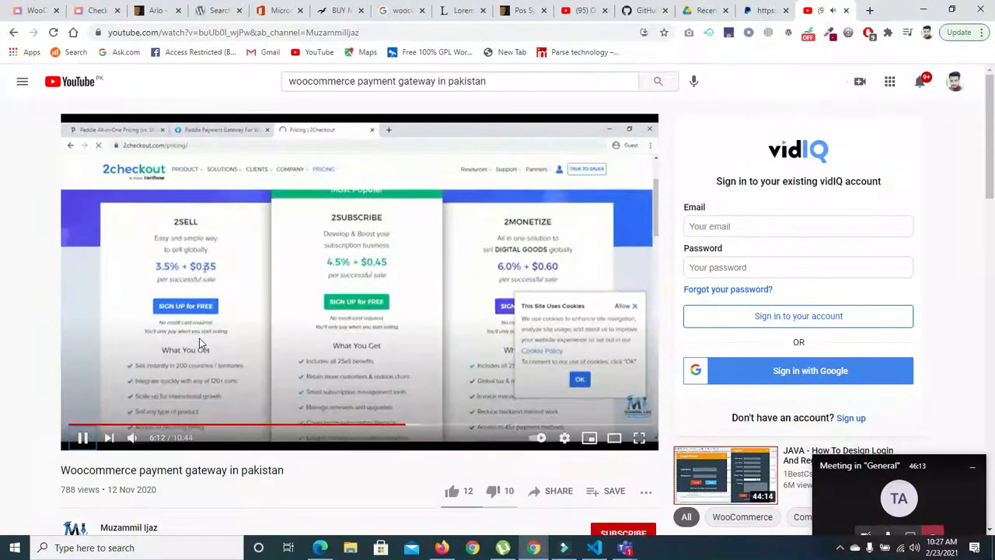
pyautogui.click(199, 338)
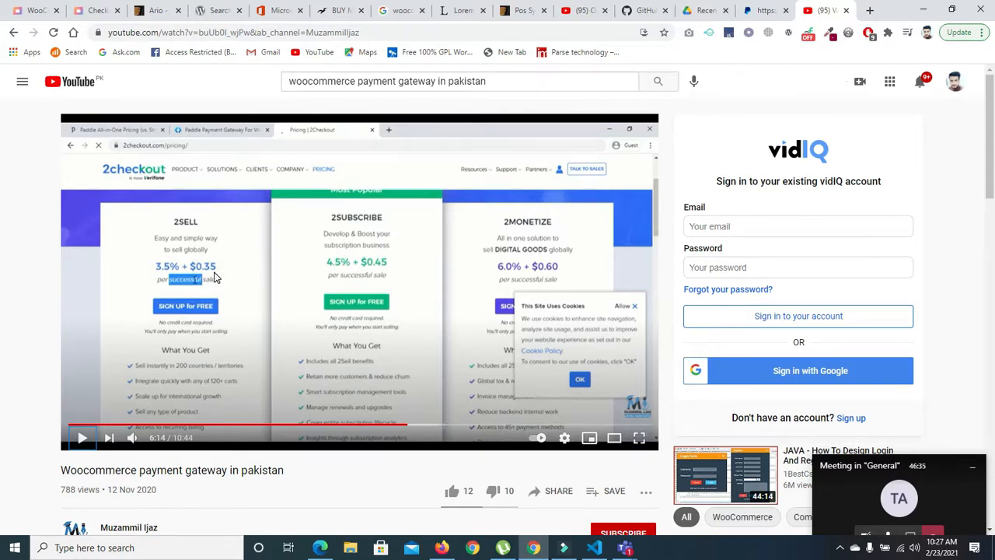
# - Play on past the 2Checkout pricing plans and skip ahead to the Stripe website at about 6:58
pyautogui.press('space')
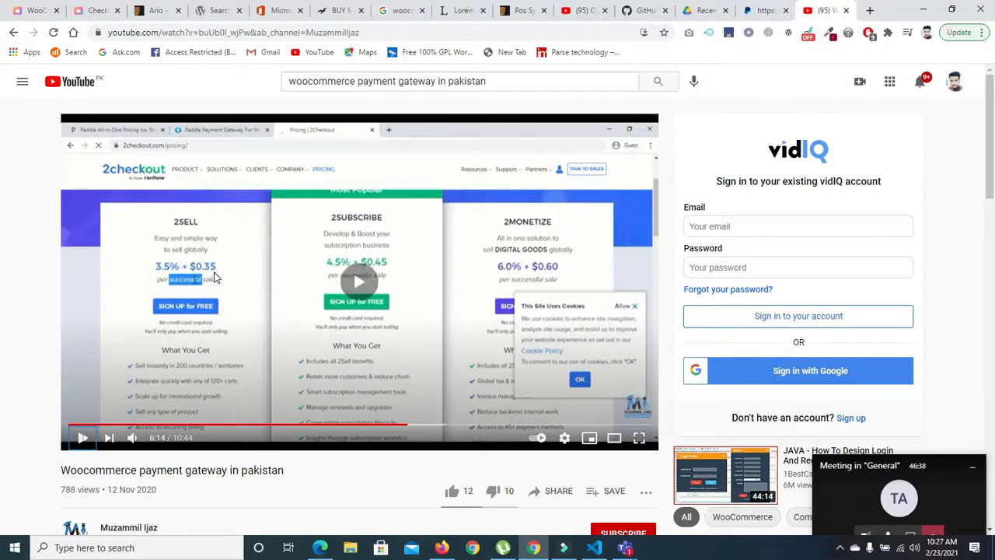
pyautogui.press('space')
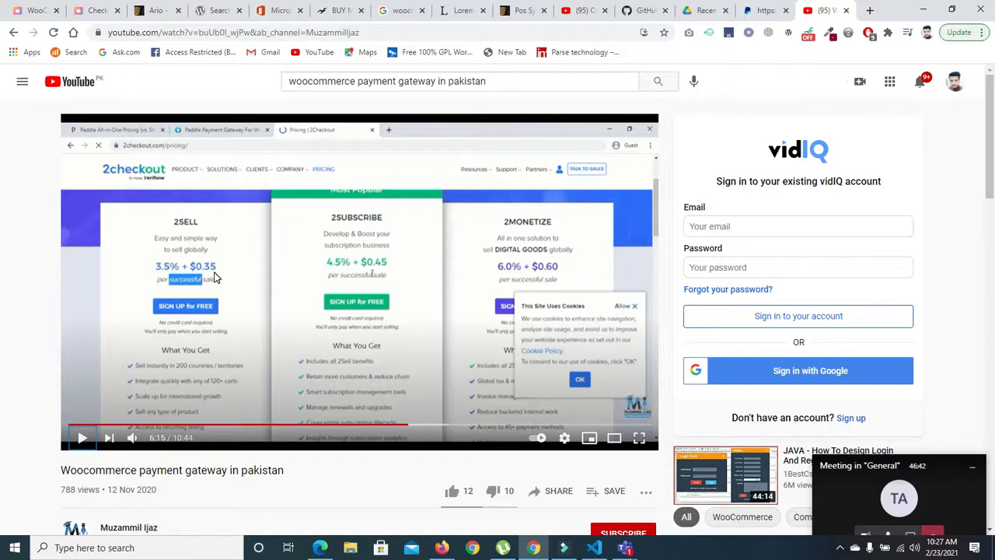
pyautogui.press('space')
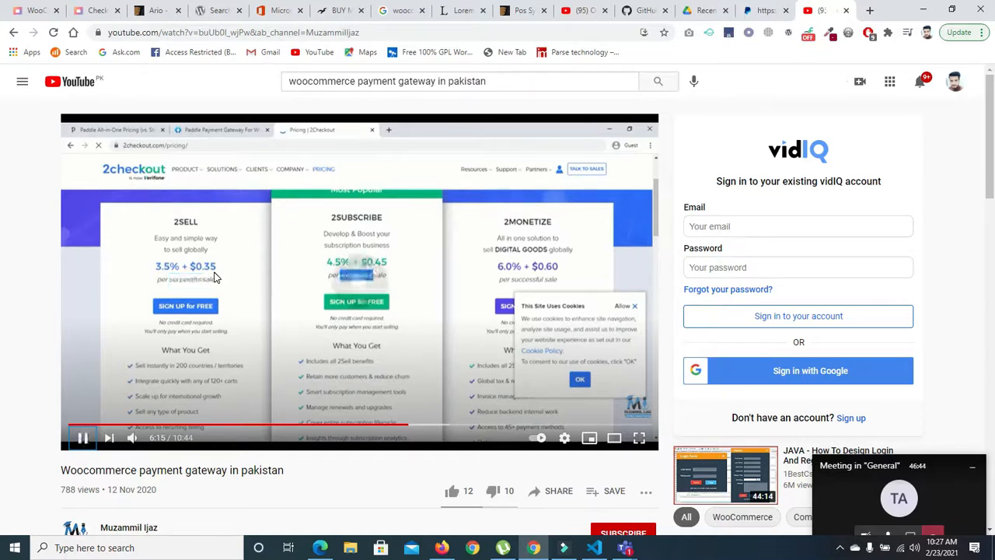
pyautogui.press('Right')
pyautogui.press('Right')
pyautogui.press('Right')
pyautogui.press('Right')
pyautogui.press('Right')
pyautogui.press('Right')
pyautogui.press('Right')
pyautogui.press('Right')
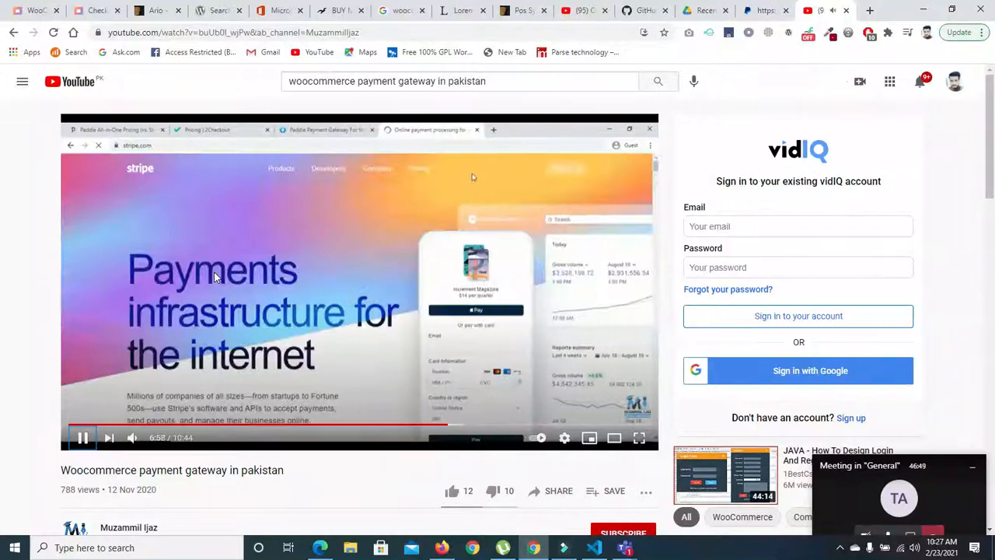
# - Skip ahead through the Stripe website section of the video to the Stripe Atlas page at about 8:14
pyautogui.press('Right')
pyautogui.press('Right')
pyautogui.press('Right')
pyautogui.press('Right')
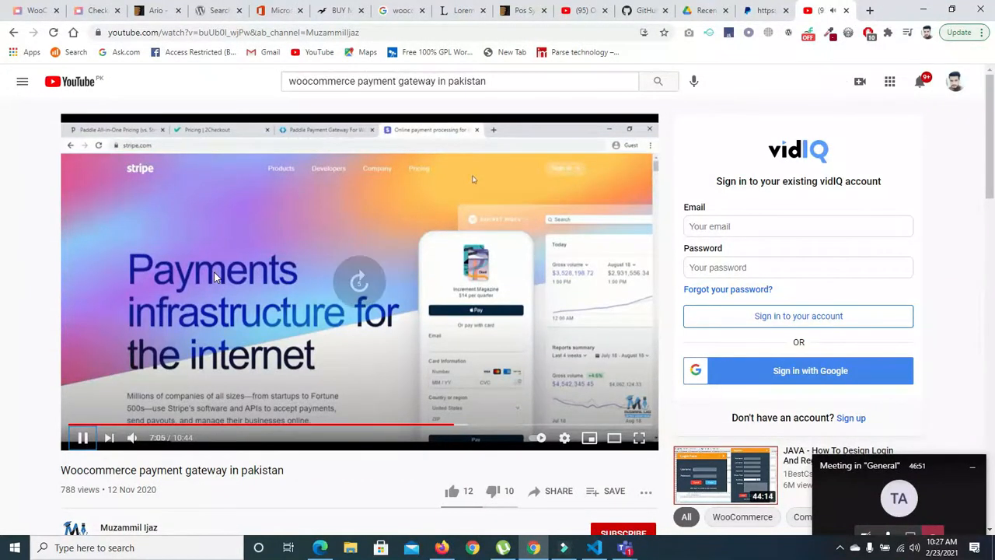
pyautogui.press('Right')
pyautogui.press('Right')
pyautogui.press('Right')
pyautogui.press('Right')
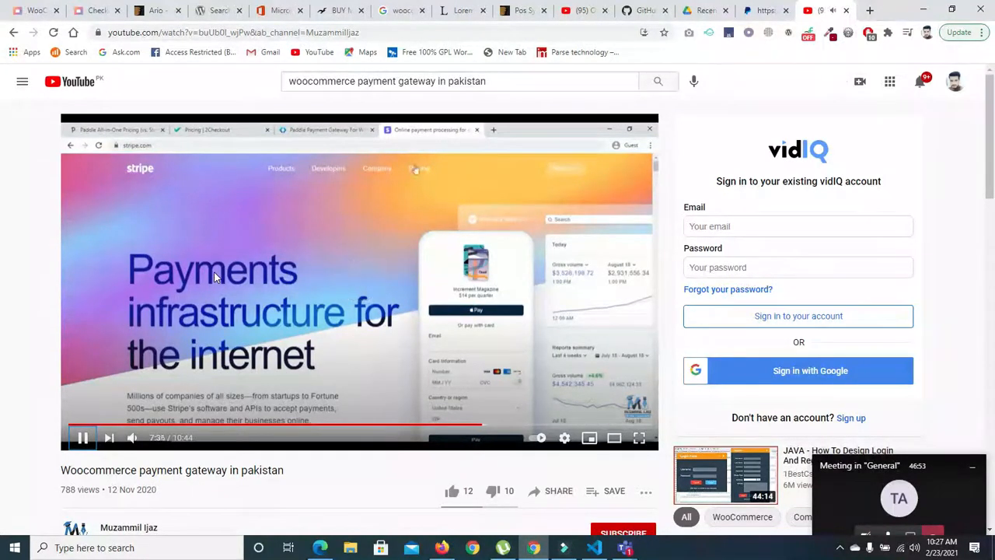
pyautogui.press('Right')
pyautogui.press('Right')
pyautogui.press('Right')
pyautogui.press('Right')
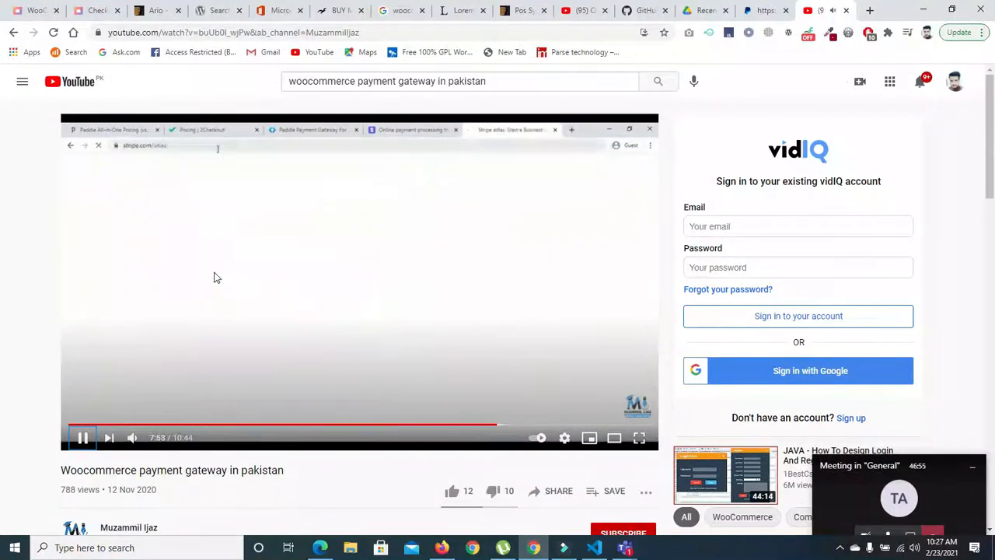
pyautogui.press('Right')
pyautogui.press('Right')
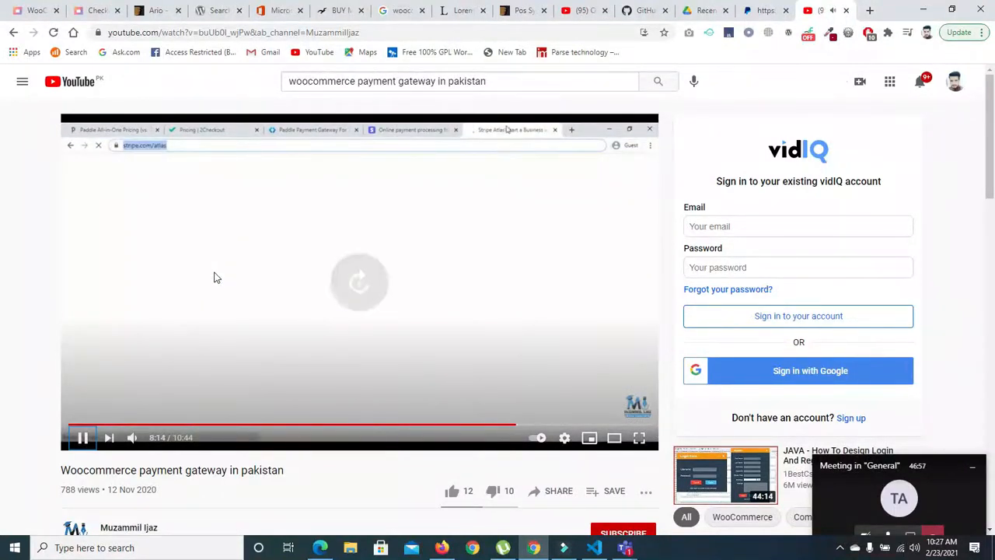
# - Skip on through the Stripe Atlas setup costs in the video and pause it at 8:44
pyautogui.press('space')
pyautogui.click(162, 363)
pyautogui.press('Right')
pyautogui.press('Right')
pyautogui.press('Right')
pyautogui.press('Right')
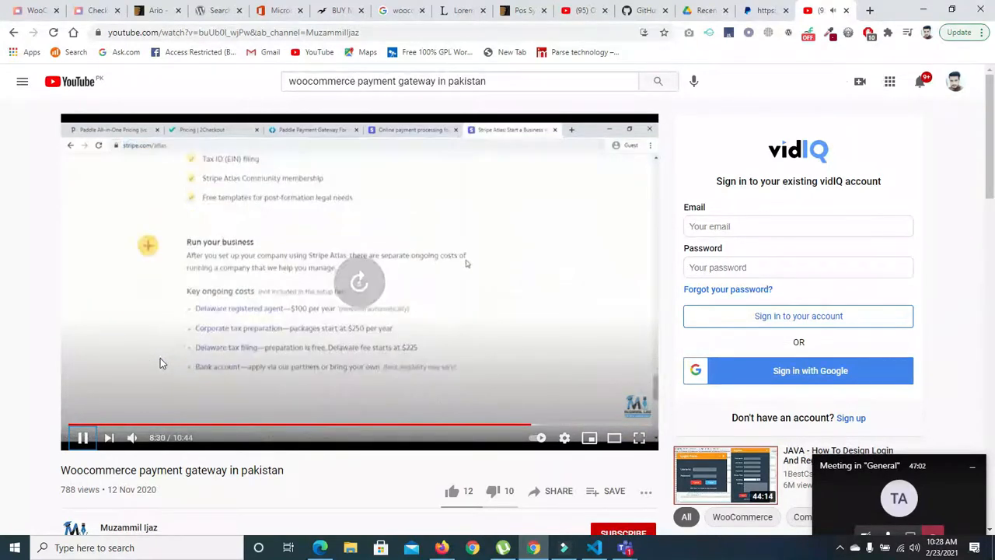
pyautogui.press('Right')
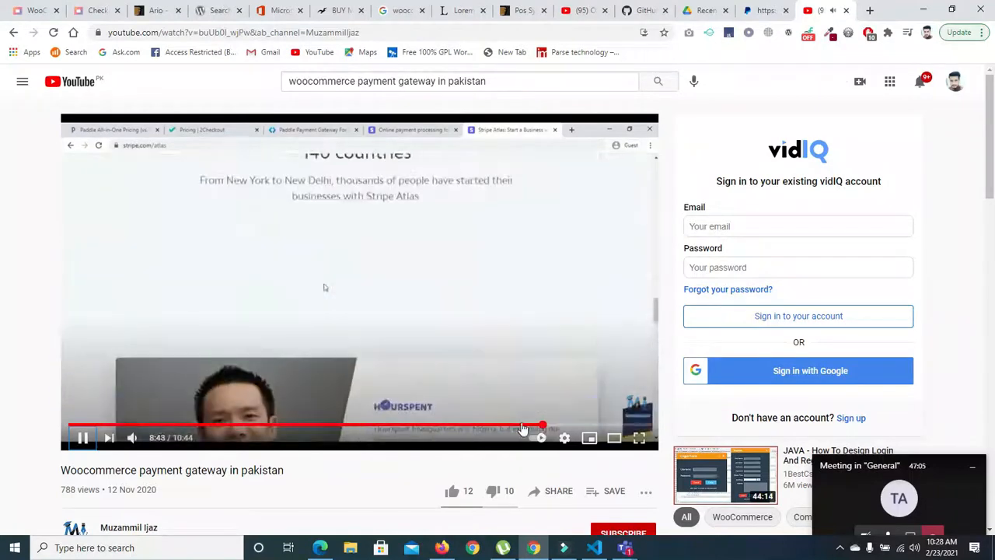
pyautogui.press('space')
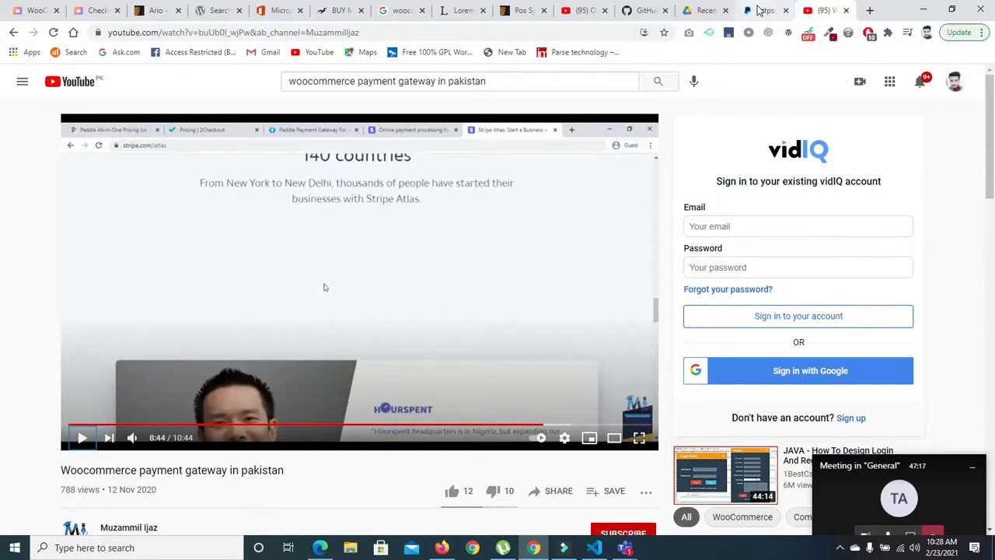
# - Return to the YouTube search results and look through the other videos on payment gateways in Pakistan
pyautogui.click(14, 32)
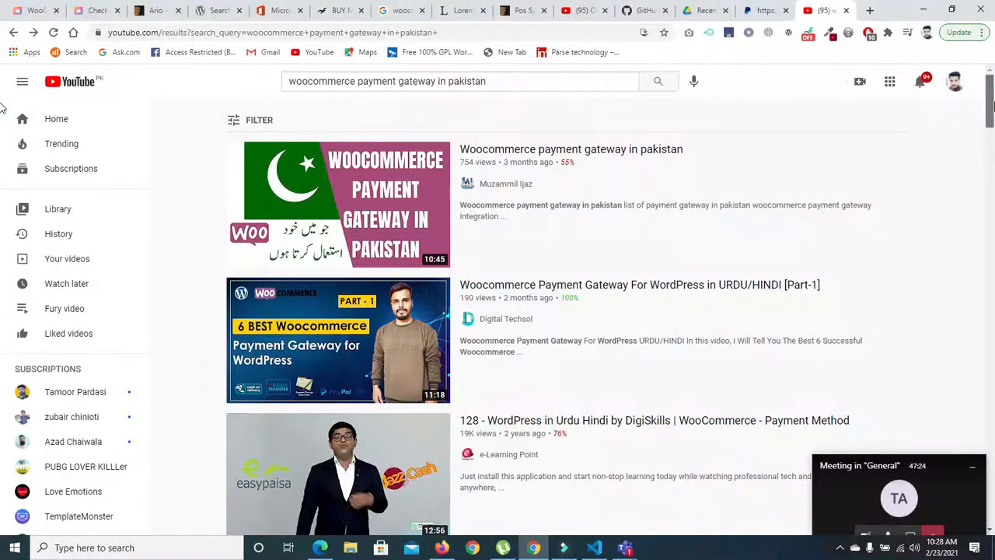
pyautogui.scroll(-2, 991, 117)
pyautogui.moveTo(994, 117); pyautogui.dragTo(993, 121)
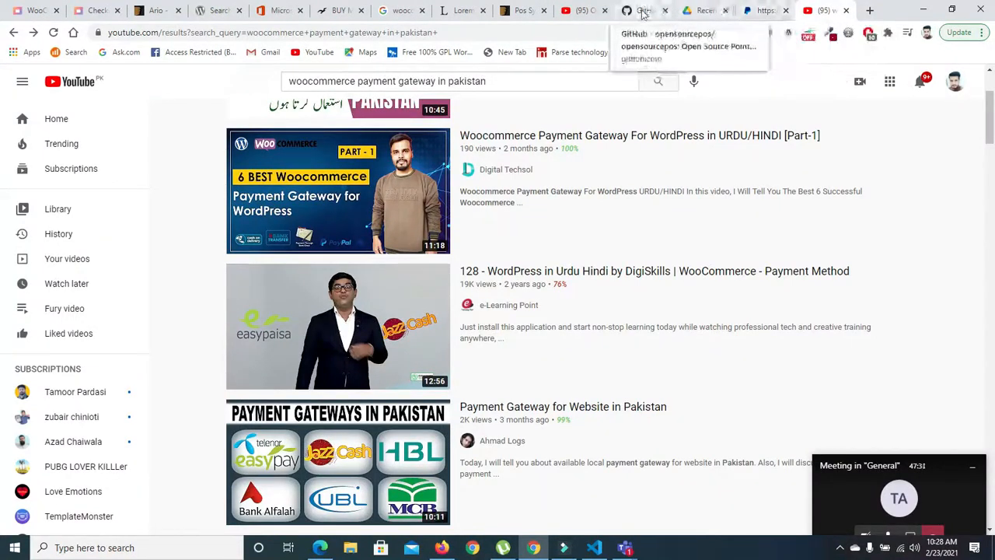
# - Go back to the WooCommerce settings page and save the Other Payments gateway settings
pyautogui.click(4, 15)
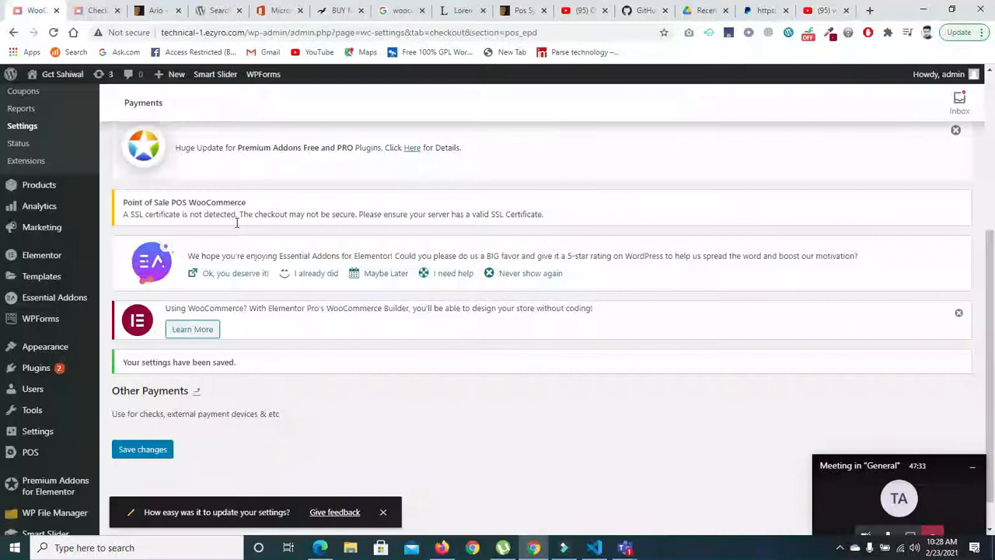
pyautogui.click(159, 457)
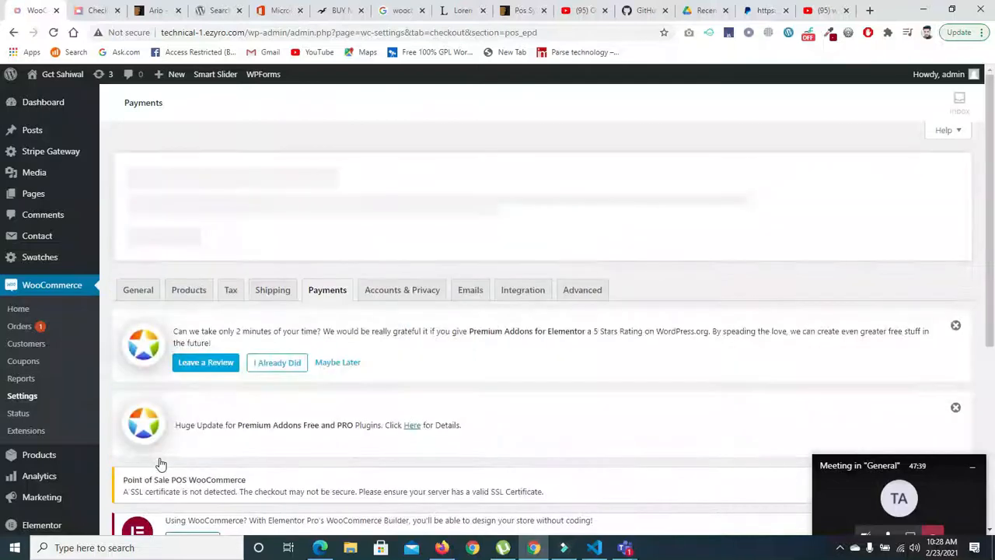
pyautogui.scroll(-3, 4, 366)
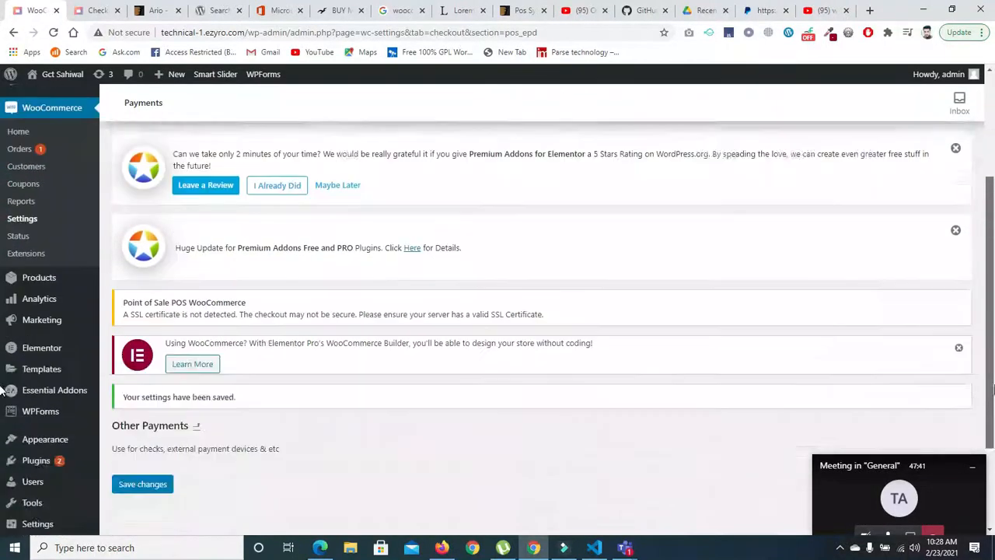
pyautogui.scroll(1, 426, 146)
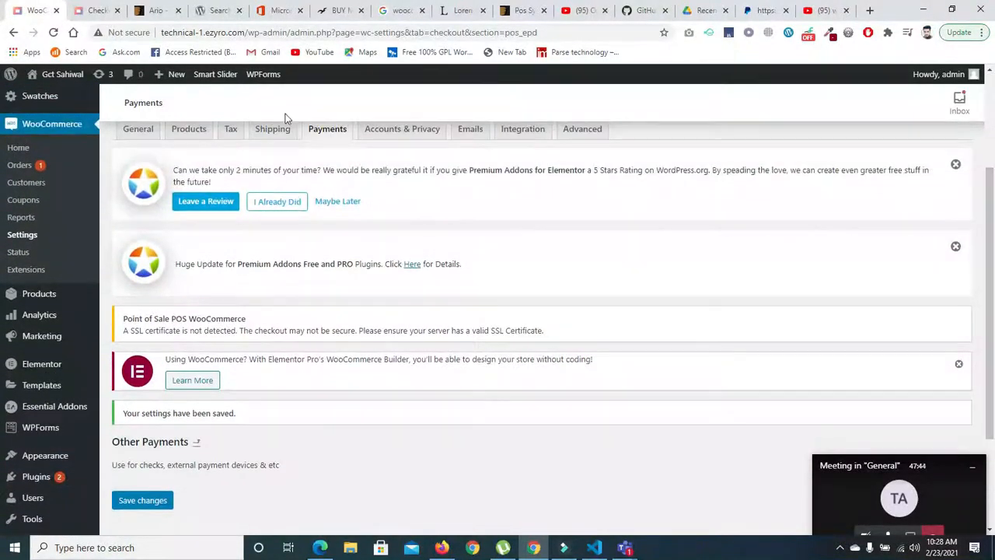
# - Open the list of WooCommerce payment methods and try to enable PayPal Standard
pyautogui.click(320, 129)
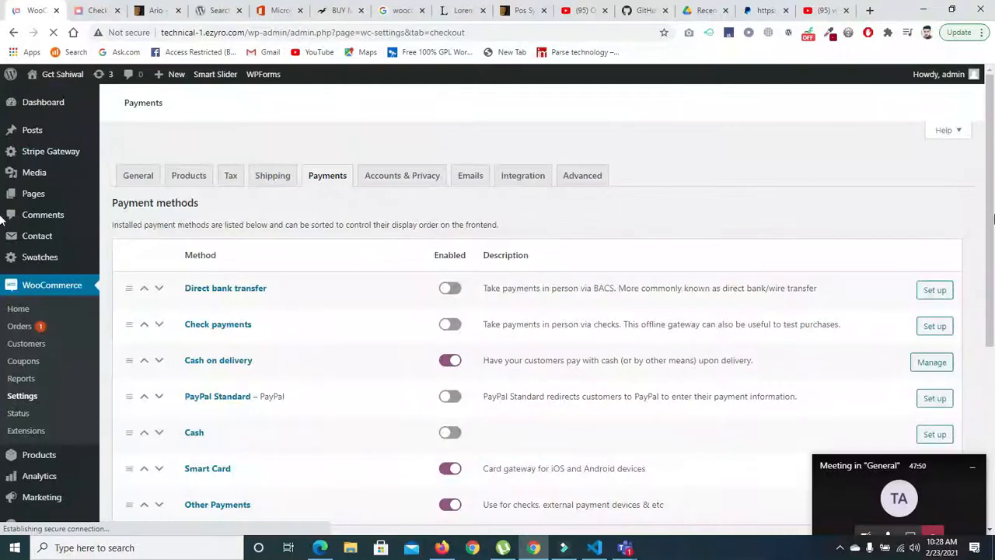
pyautogui.scroll(-5, 510, 347)
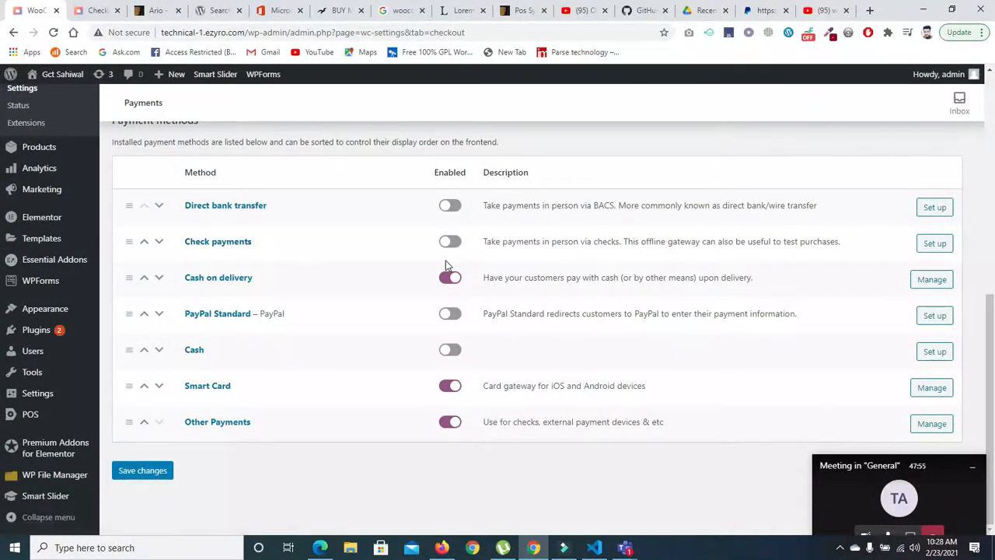
pyautogui.click(451, 314)
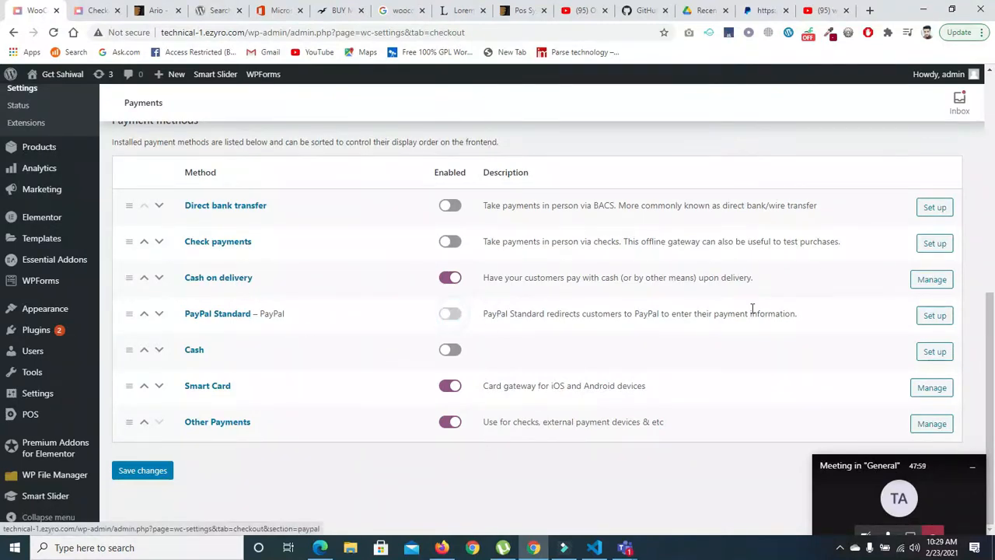
# - Open the PayPal Standard setup, save its settings and return to the payment methods list
pyautogui.click(932, 316)
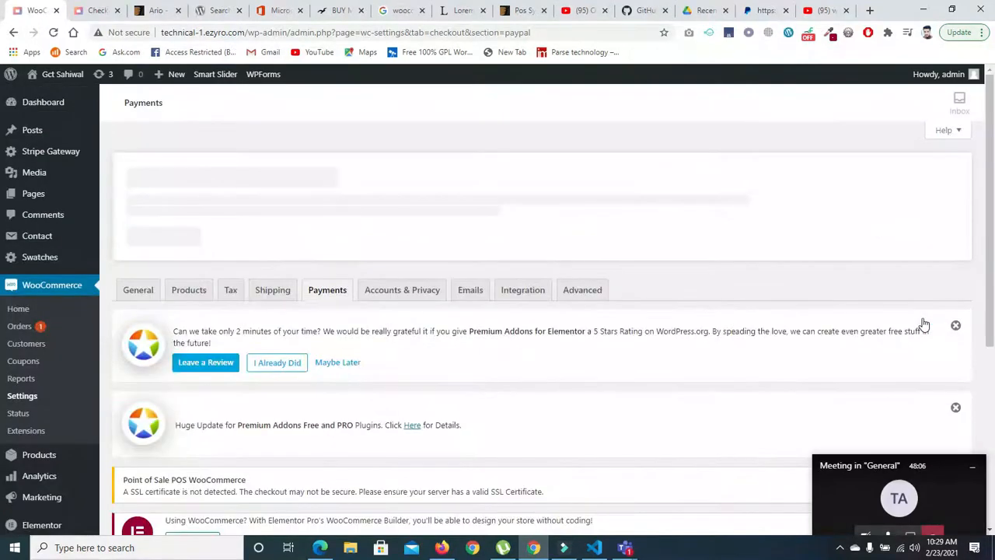
pyautogui.moveTo(989, 169); pyautogui.dragTo(992, 315)
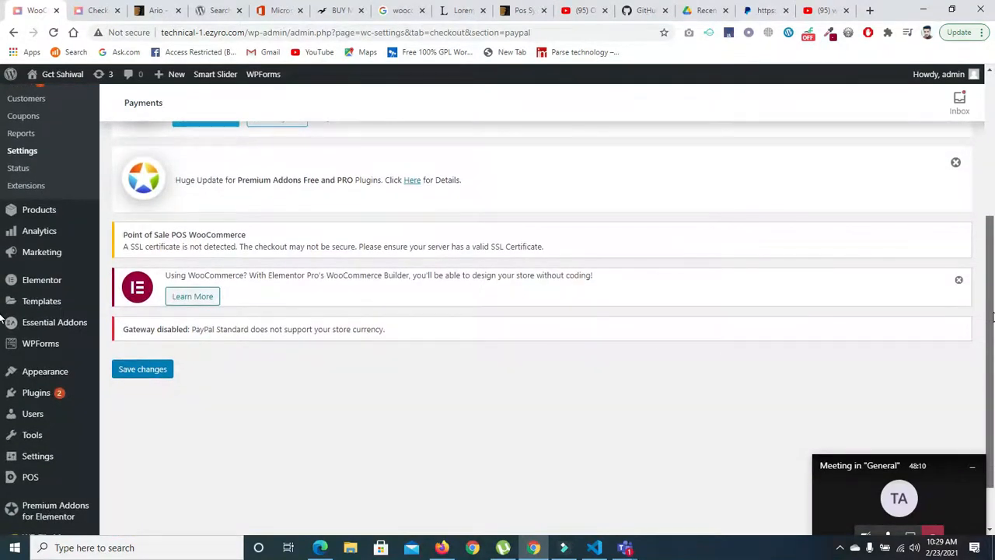
pyautogui.scroll(-1, 740, 229)
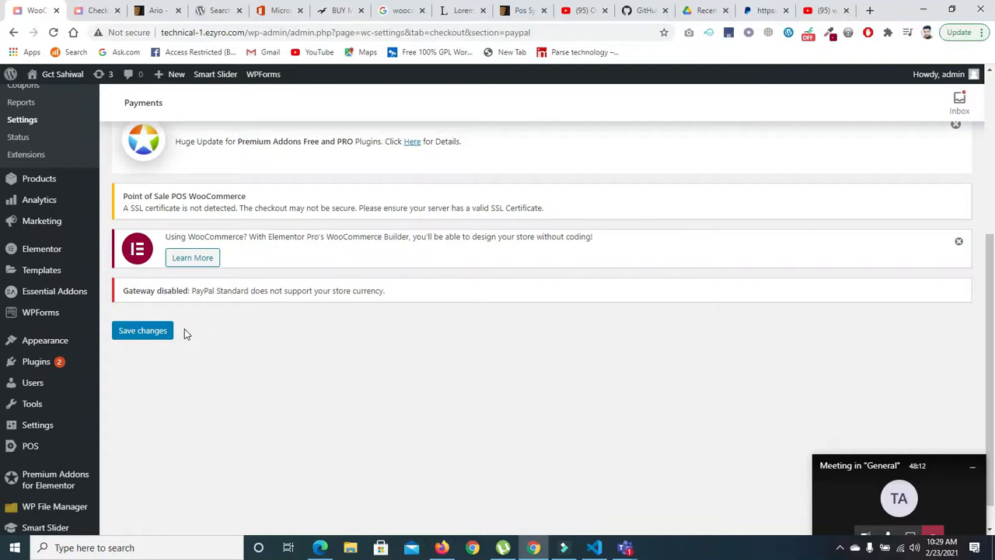
pyautogui.click(142, 332)
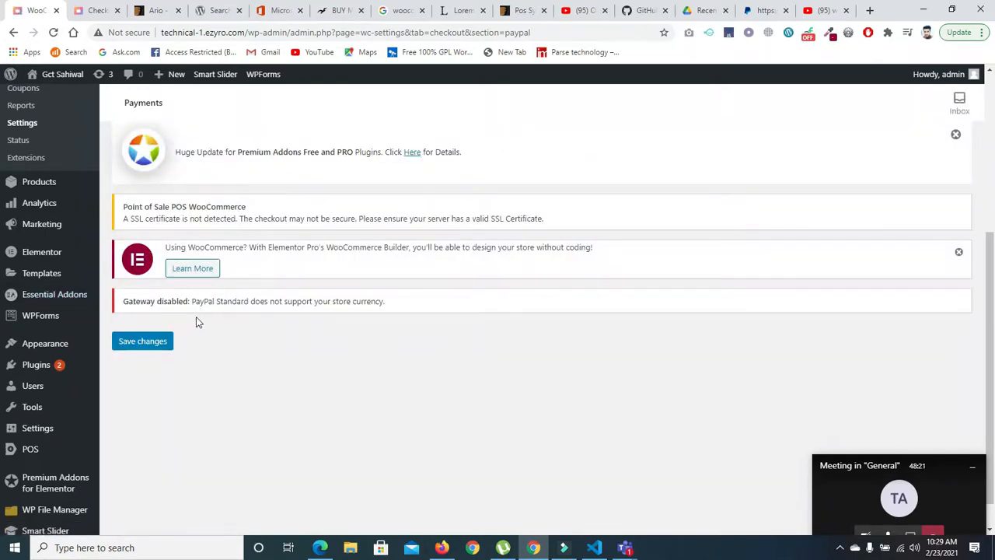
pyautogui.click(14, 33)
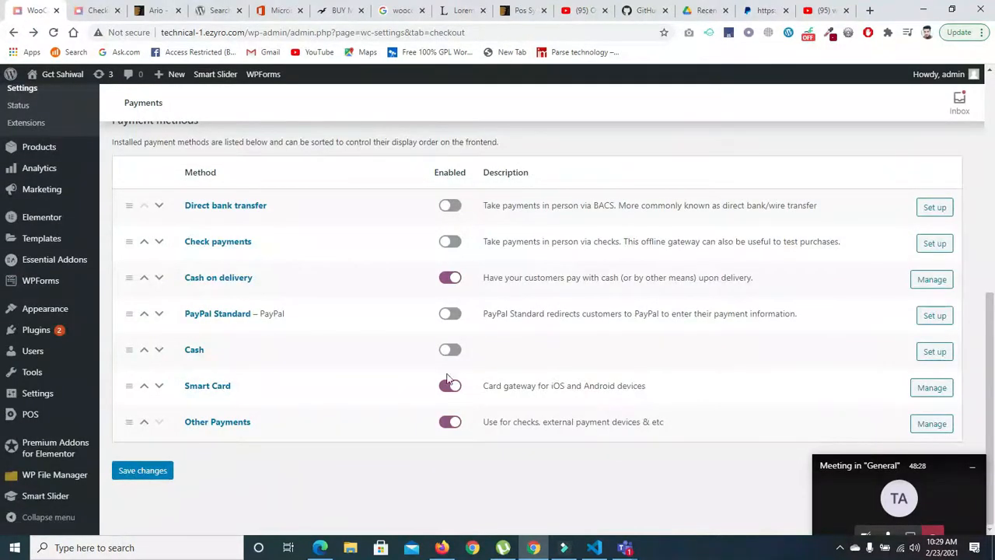
# - Open the Smart Card gateway settings, examine the available options and reload the page
pyautogui.click(929, 395)
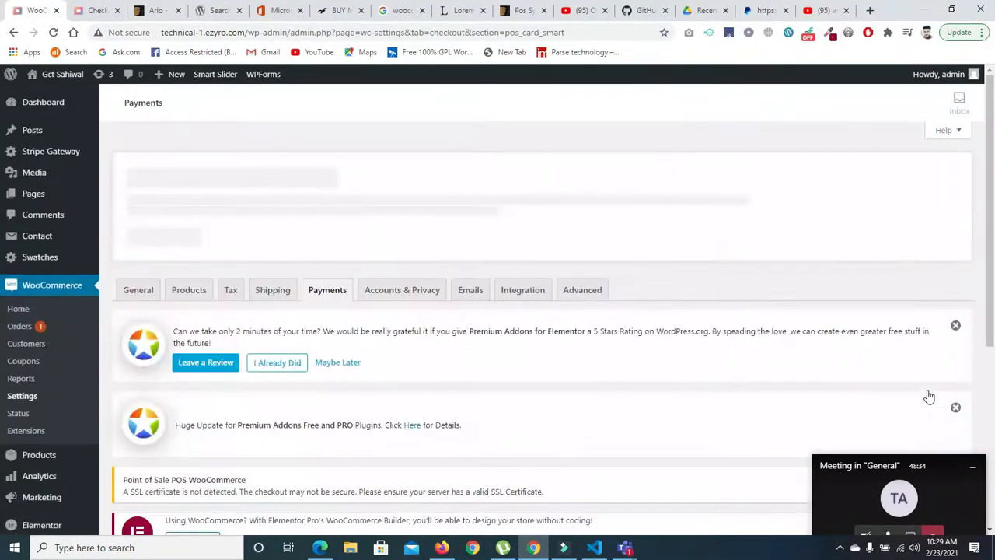
pyautogui.scroll(-3, 988, 245)
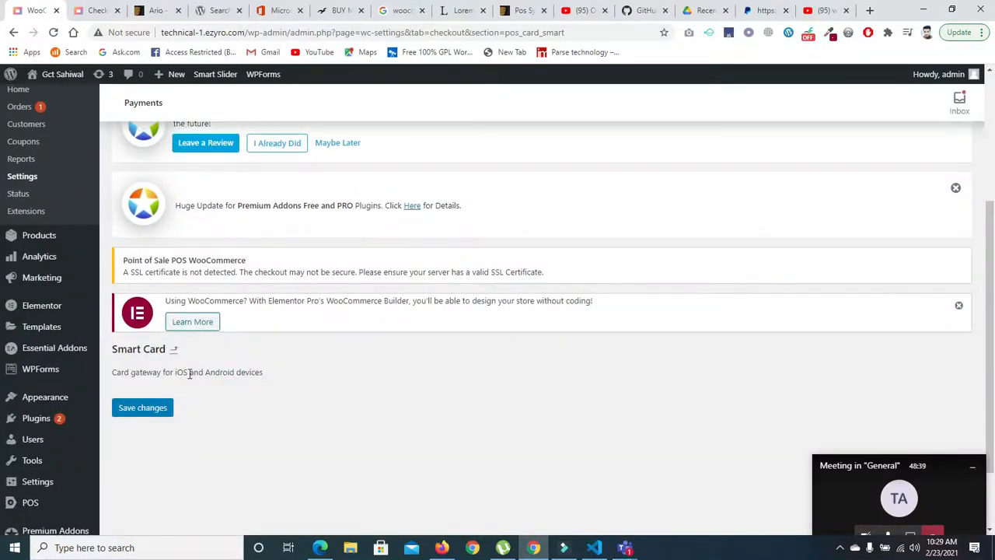
pyautogui.scroll(-1, 202, 396)
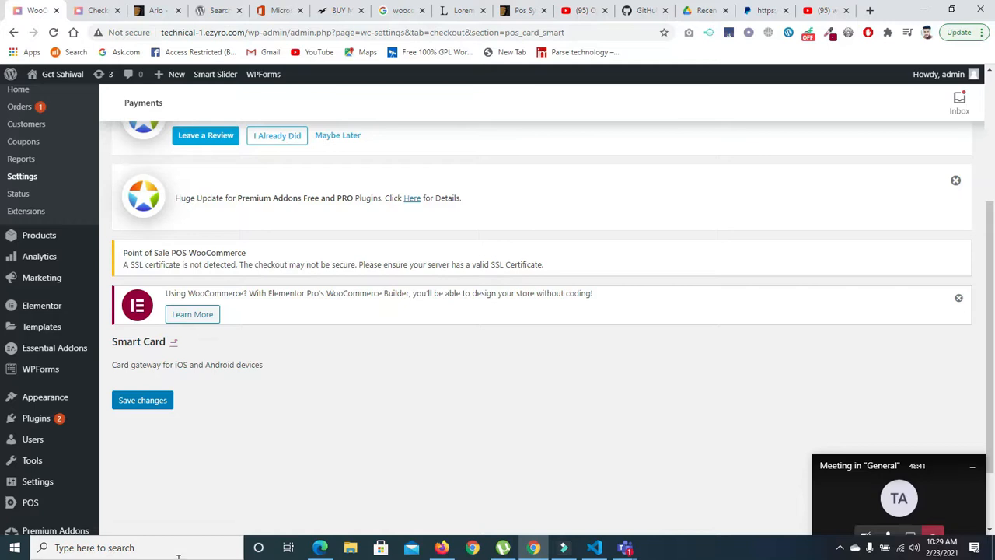
pyautogui.scroll(-2, 984, 402)
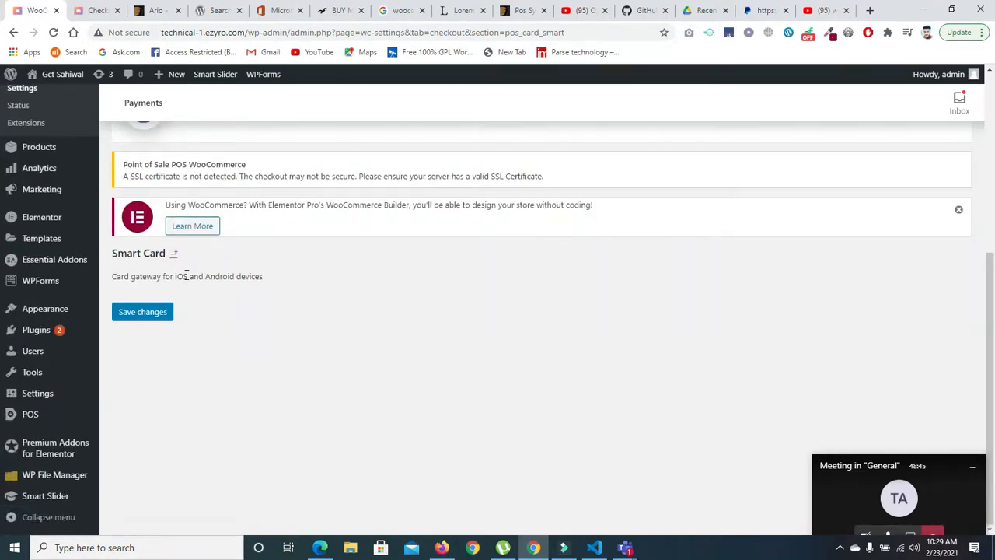
pyautogui.click(53, 32)
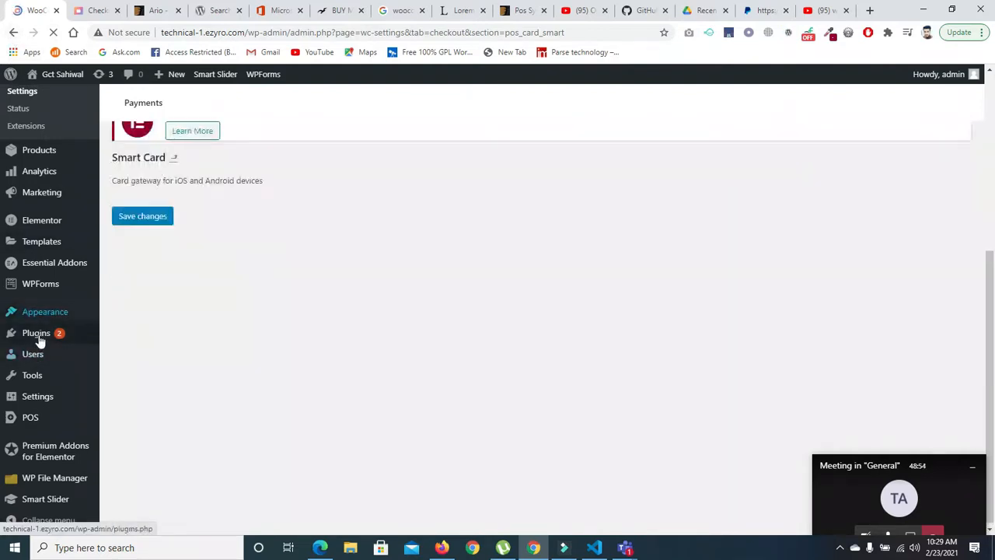
# - Deactivate the Stripe For WooCommerce plugin in the installed plugins list
pyautogui.moveTo(37, 336)
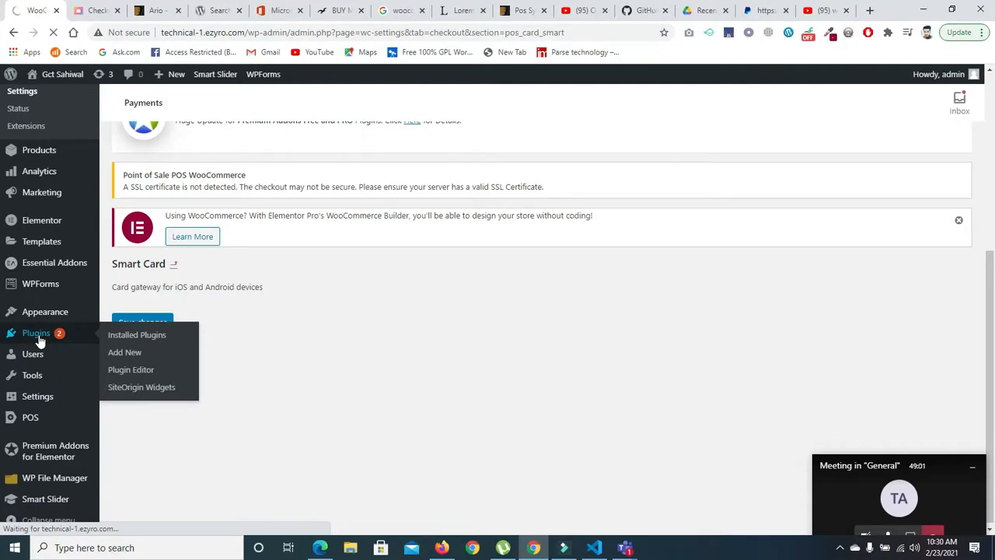
pyautogui.click(37, 335)
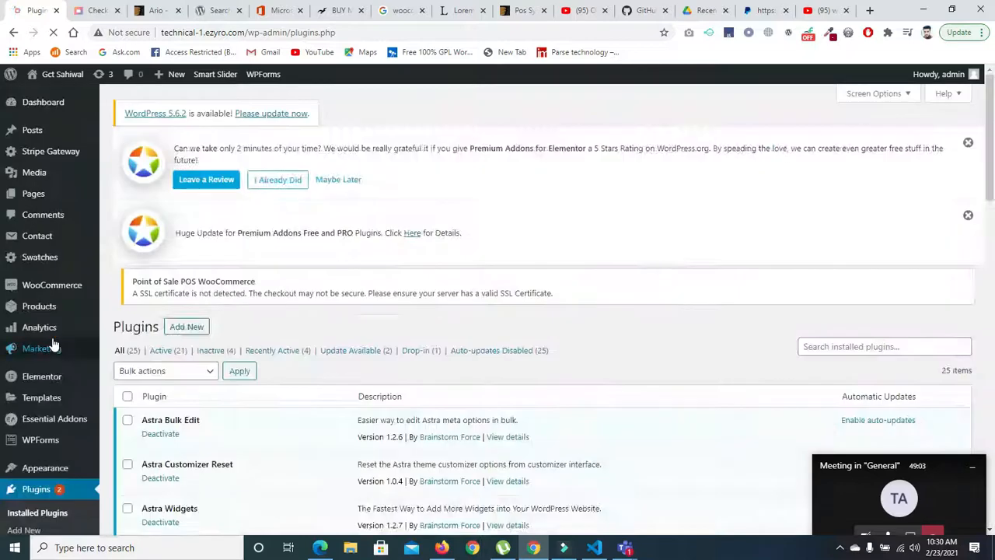
pyautogui.moveTo(987, 134); pyautogui.dragTo(985, 382)
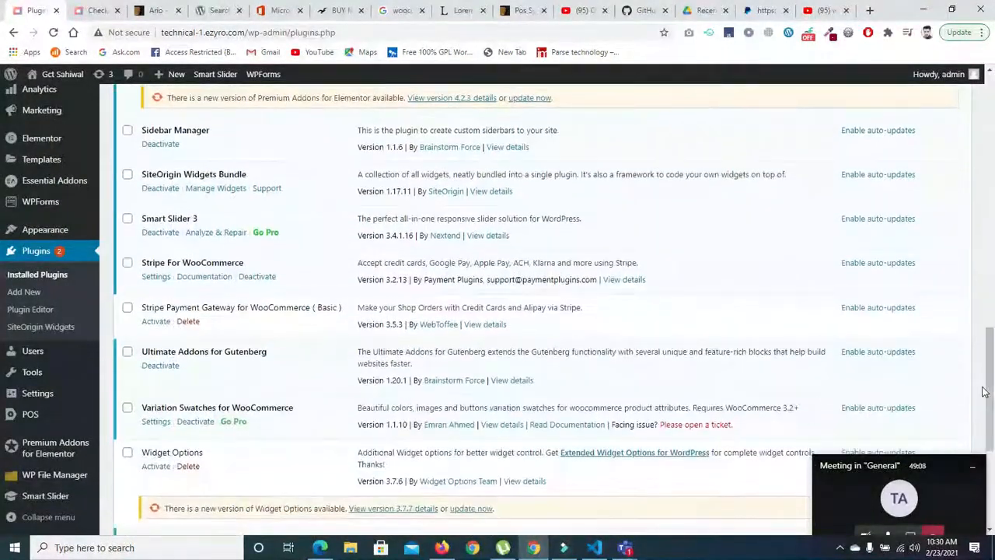
pyautogui.click(252, 279)
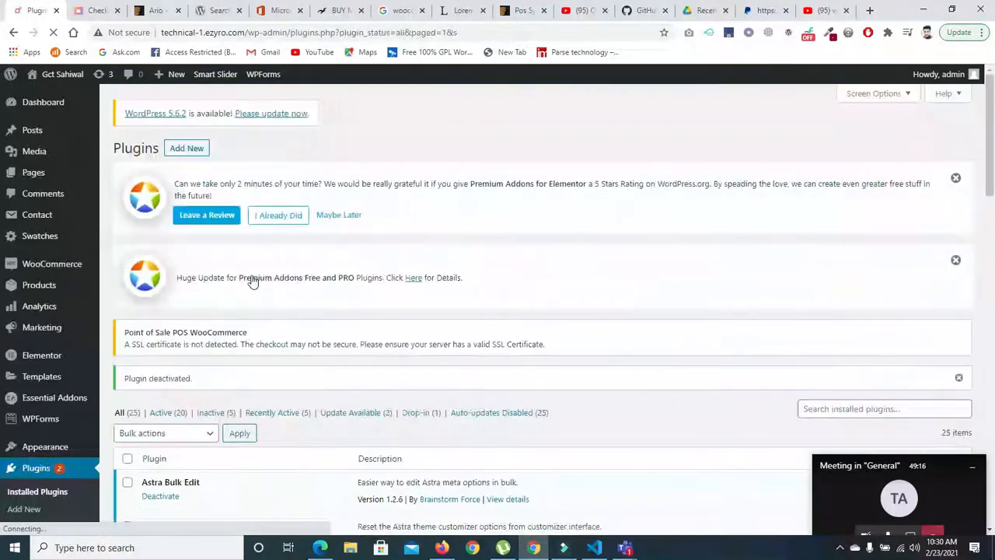
# - Activate the Stripe Payment Gateway for WooCommerce ( Basic ) plugin and locate its entry in the plugins list
pyautogui.moveTo(985, 143); pyautogui.dragTo(963, 400)
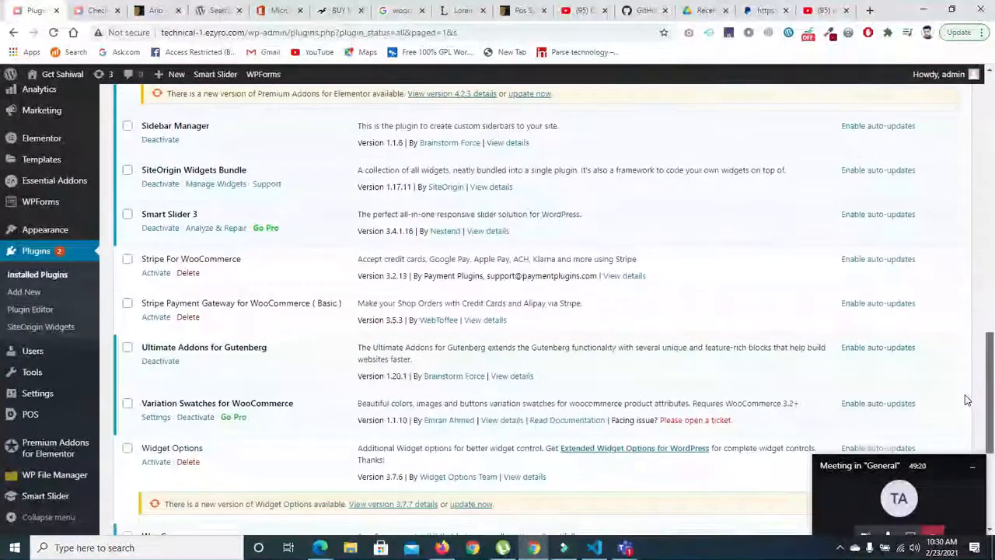
pyautogui.click(156, 317)
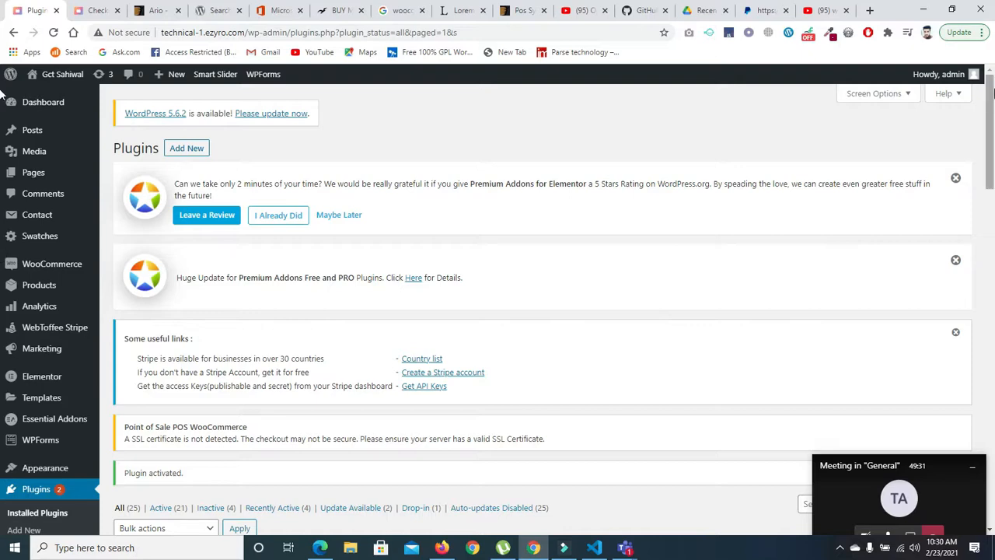
pyautogui.moveTo(992, 92); pyautogui.dragTo(992, 153)
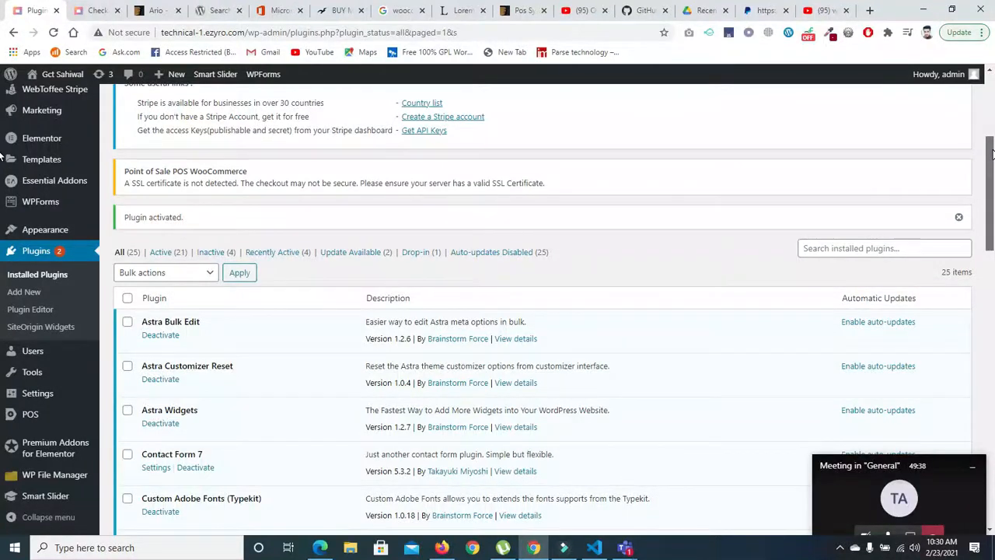
pyautogui.moveTo(992, 154); pyautogui.dragTo(986, 346)
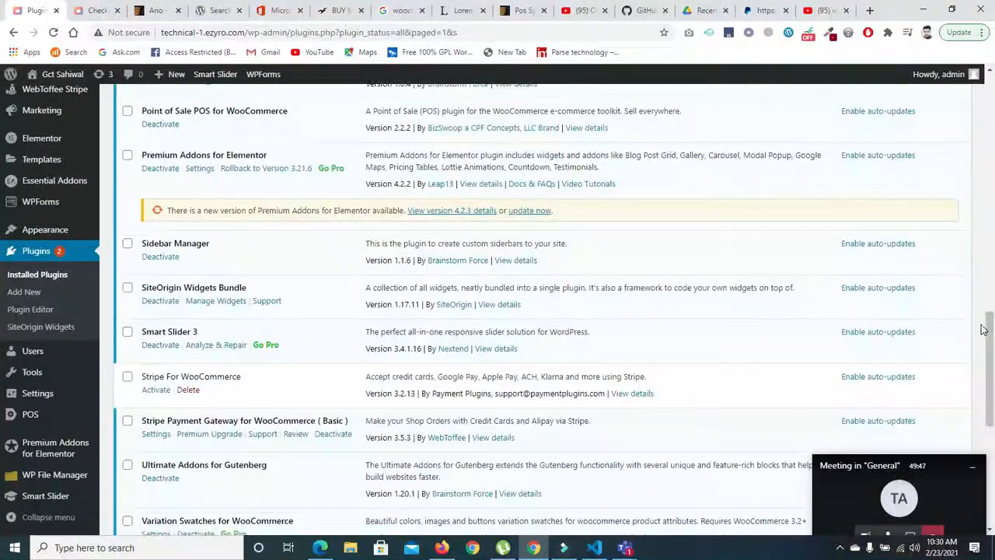
# - Open the payment methods list in the WooCommerce settings and enable the Stripe Payment gateway
pyautogui.moveTo(48, 235)
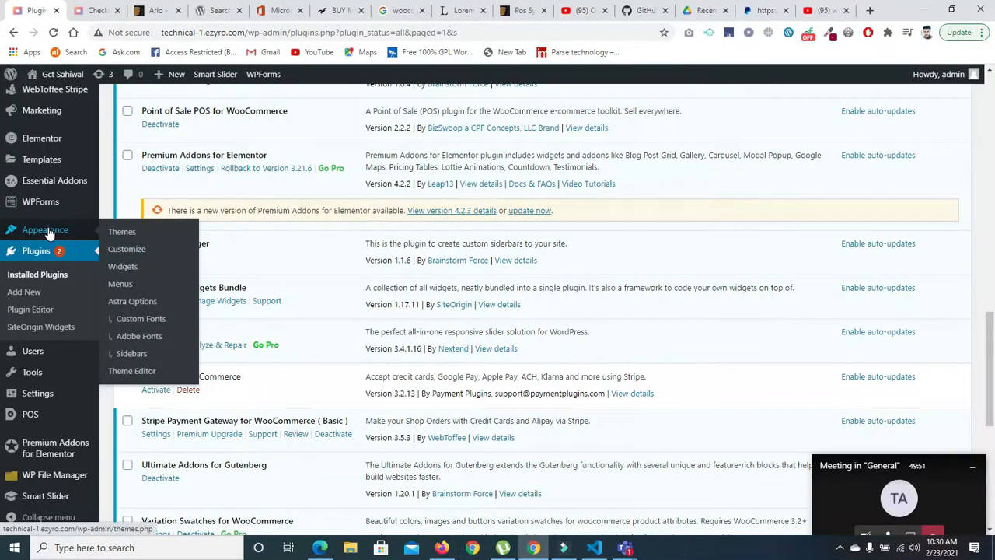
pyautogui.click(48, 233)
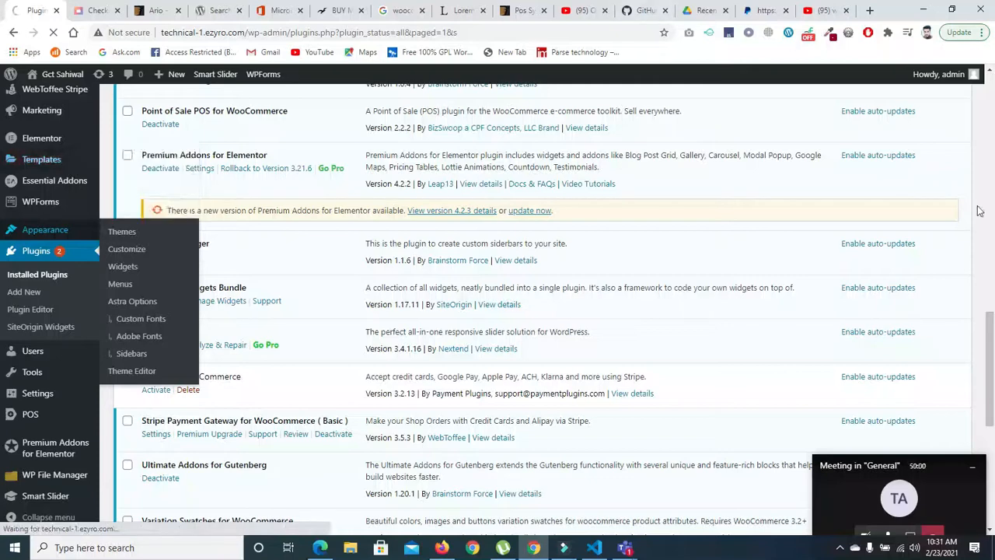
pyautogui.scroll(3, 991, 332)
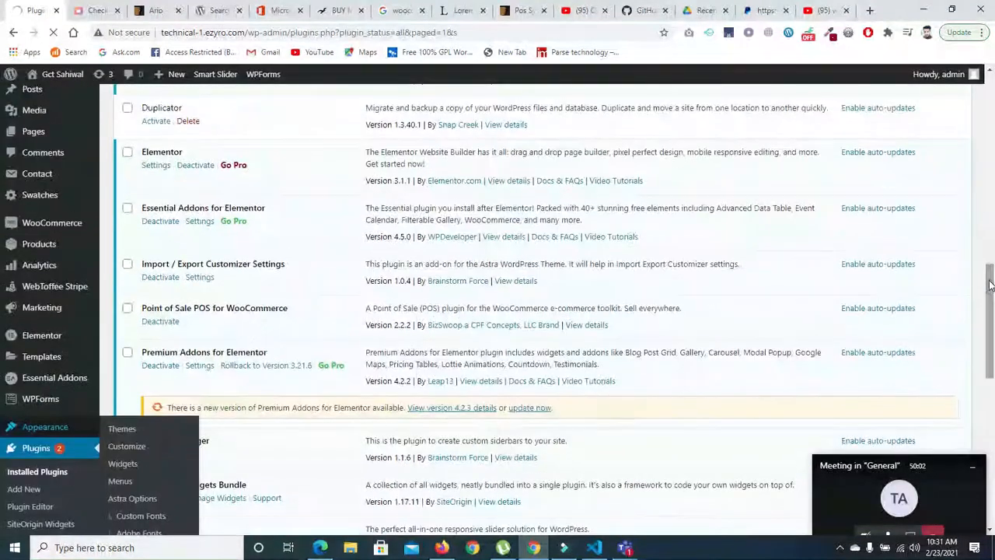
pyautogui.moveTo(46, 223)
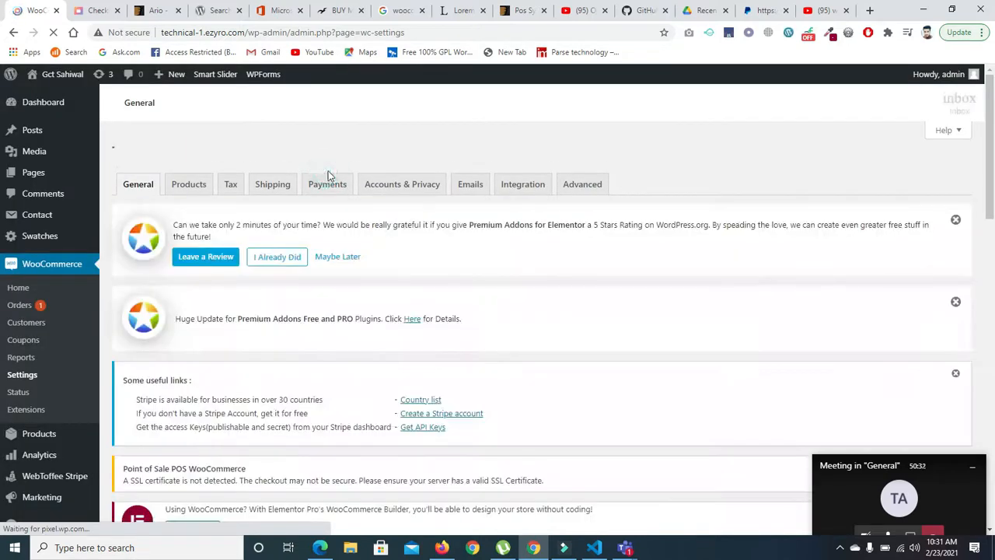
pyautogui.click(328, 185)
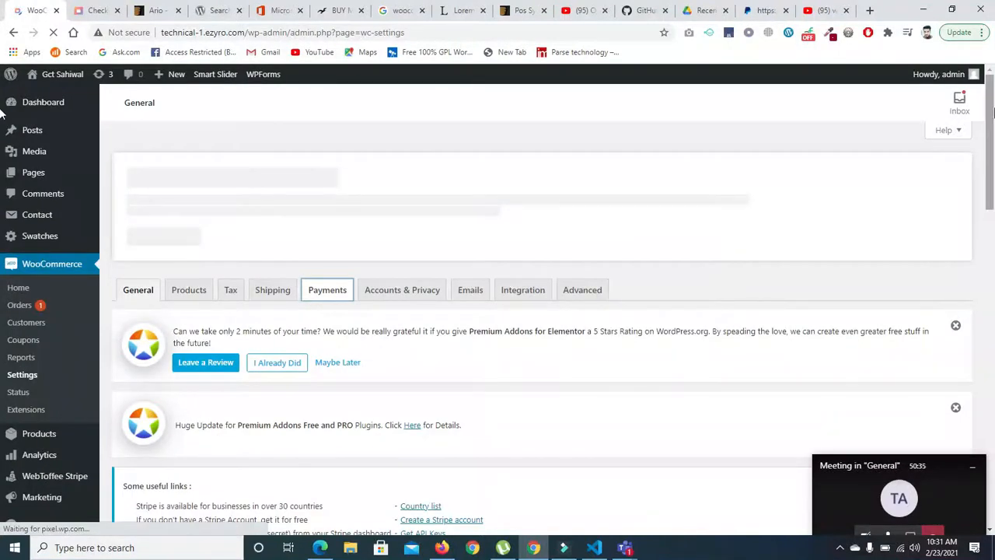
pyautogui.moveTo(992, 101); pyautogui.dragTo(993, 139)
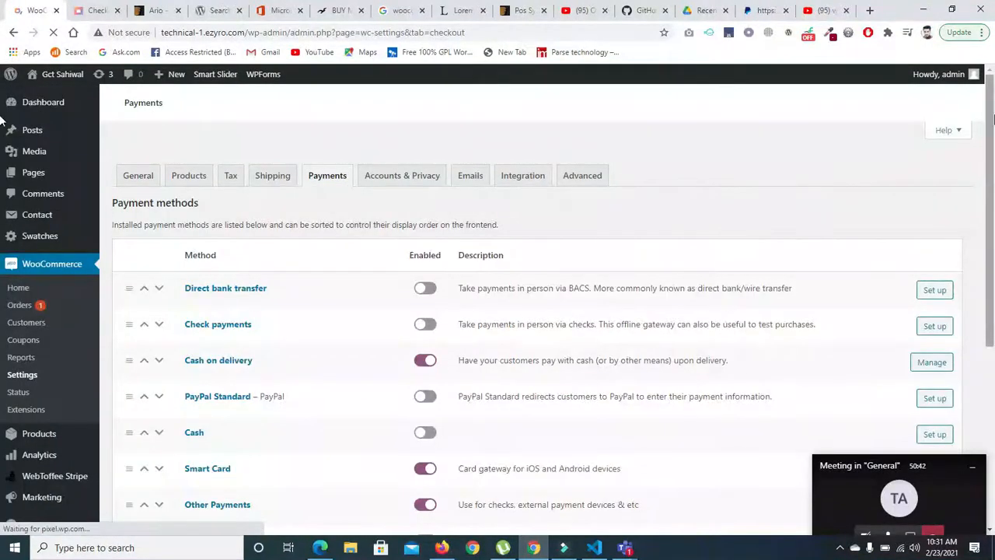
pyautogui.moveTo(993, 148); pyautogui.dragTo(983, 384)
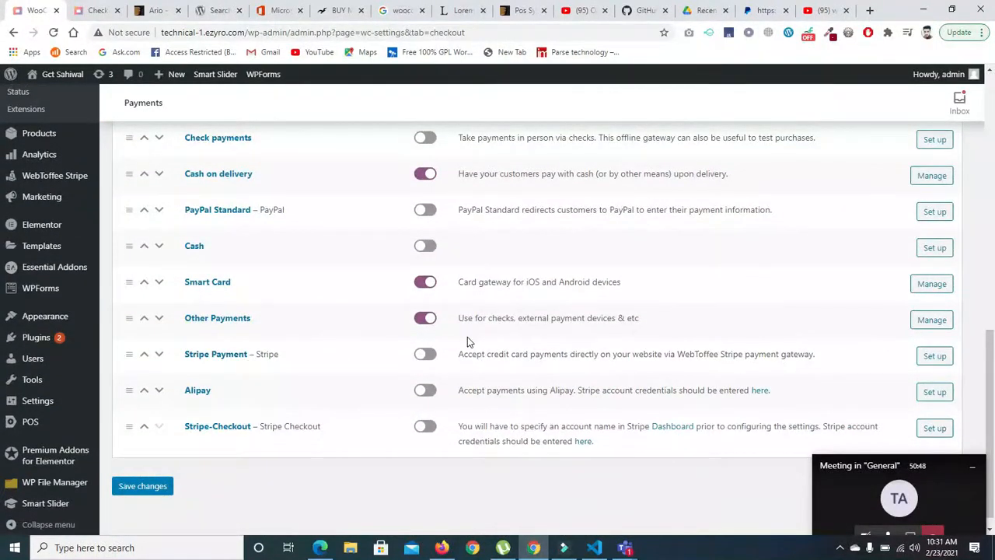
pyautogui.click(426, 353)
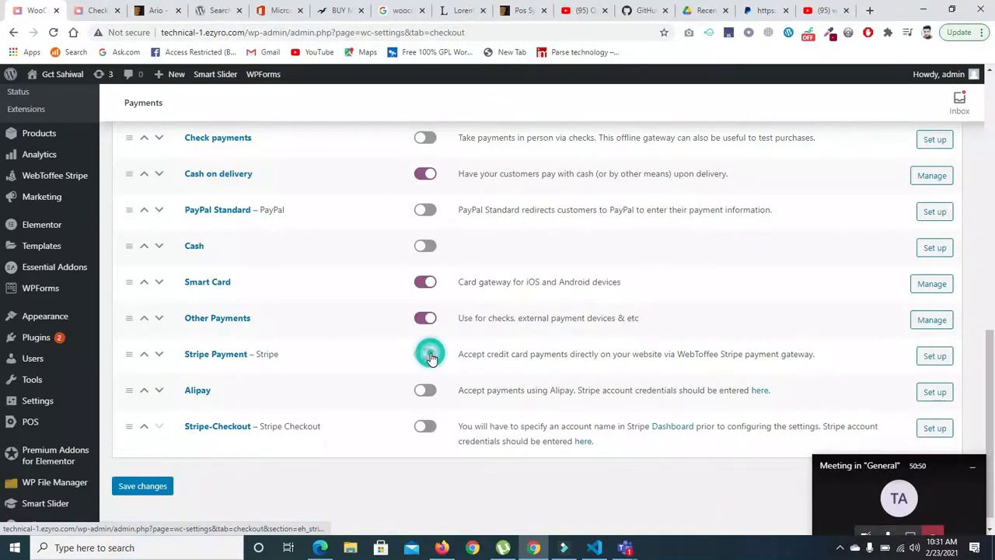
# - Open the Stripe Payment setup and examine its credentials, preferred cards and action settings
pyautogui.click(936, 358)
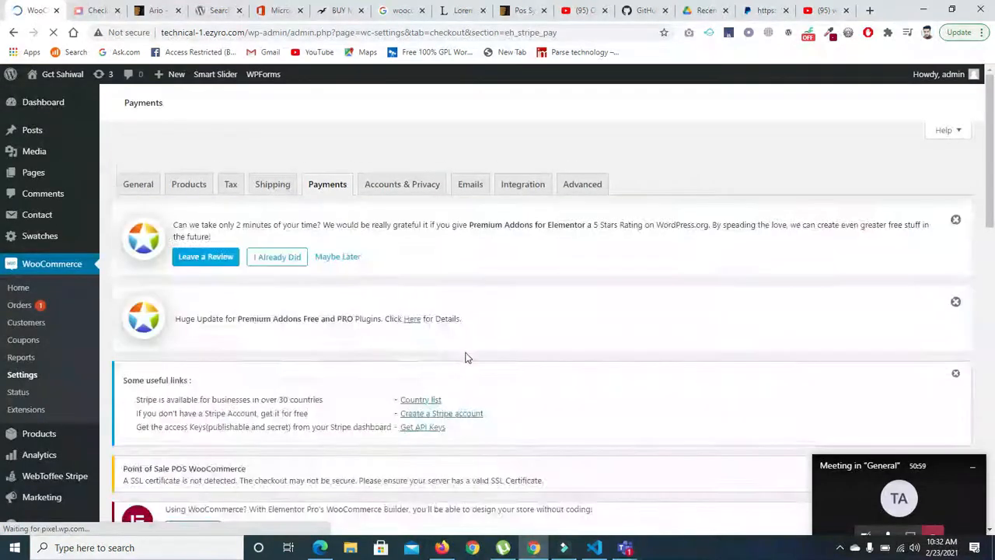
pyautogui.moveTo(981, 136); pyautogui.dragTo(970, 384)
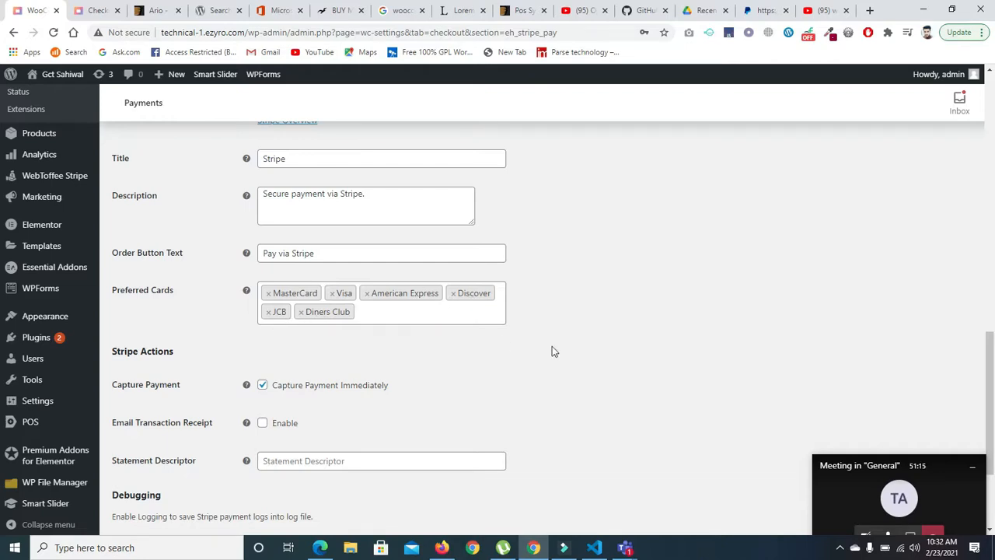
pyautogui.moveTo(988, 361); pyautogui.dragTo(993, 247)
pyautogui.scroll(-1, 260, 350)
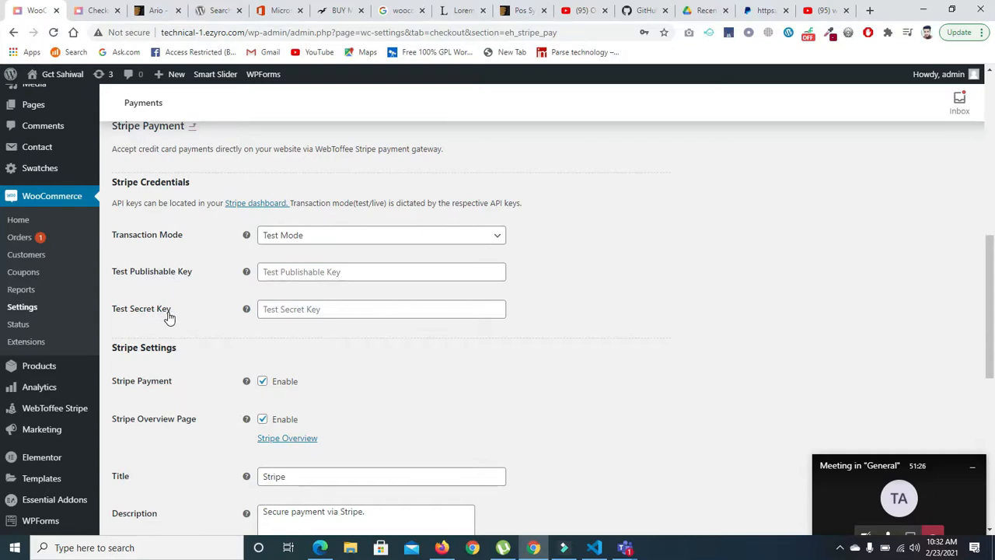
# - Open the Stripe dashboard link from the credentials section in a new tab, view its sign-in page and return to the gateway settings
pyautogui.rightClick(242, 205)
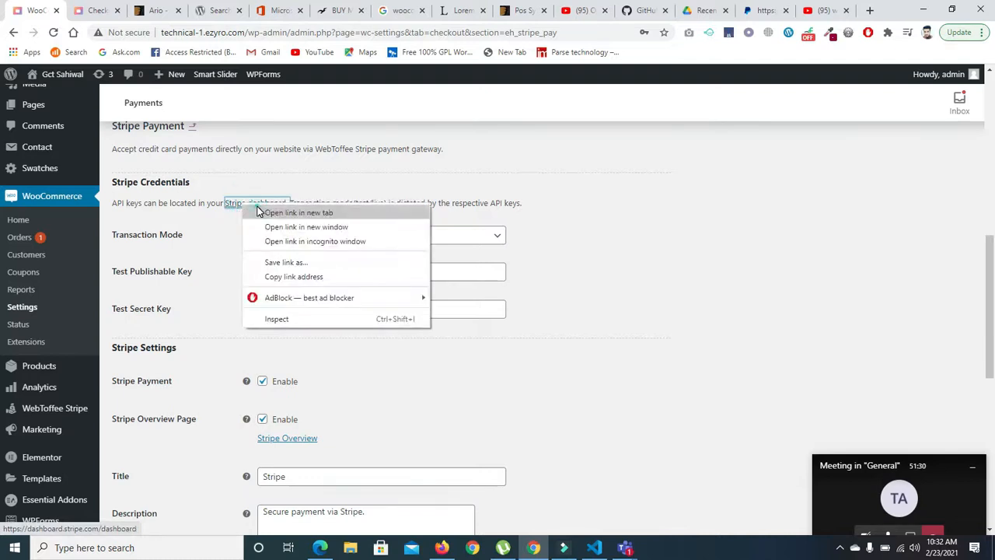
pyautogui.click(259, 211)
pyautogui.click(79, 6)
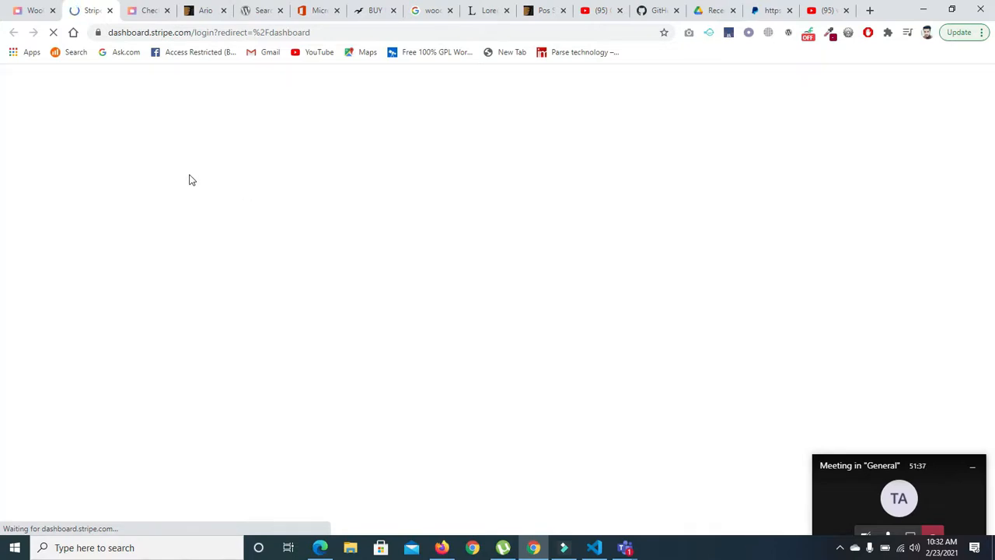
pyautogui.click(24, 11)
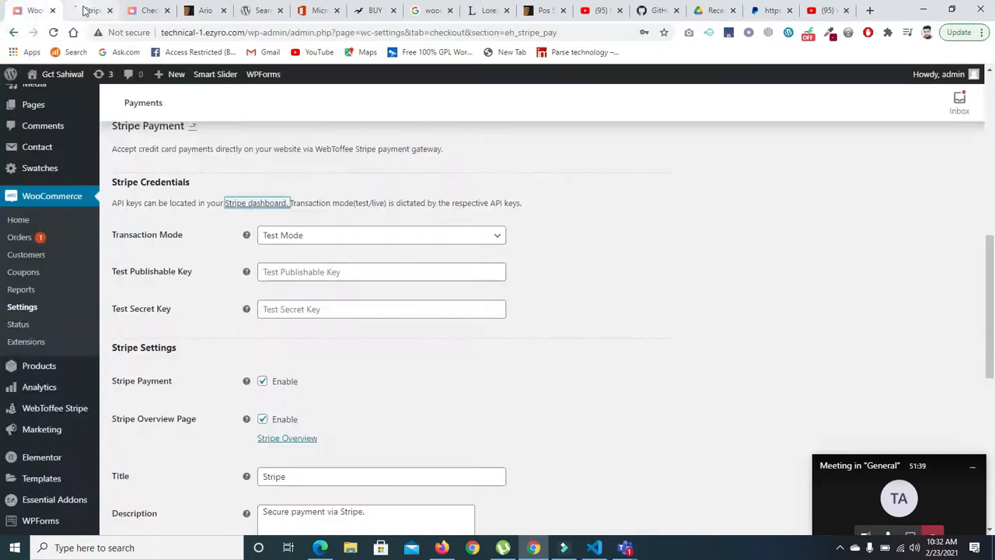
pyautogui.click(85, 11)
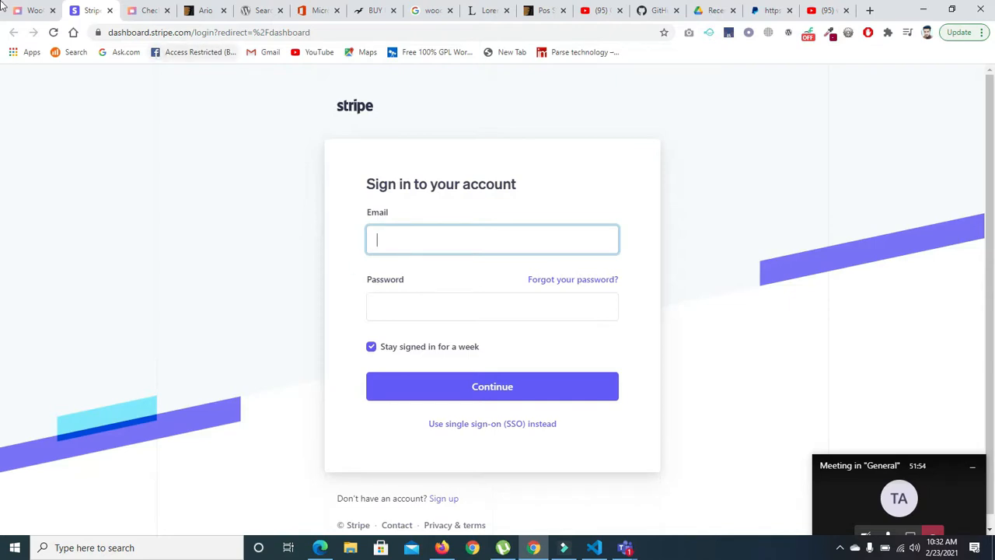
pyautogui.click(31, 10)
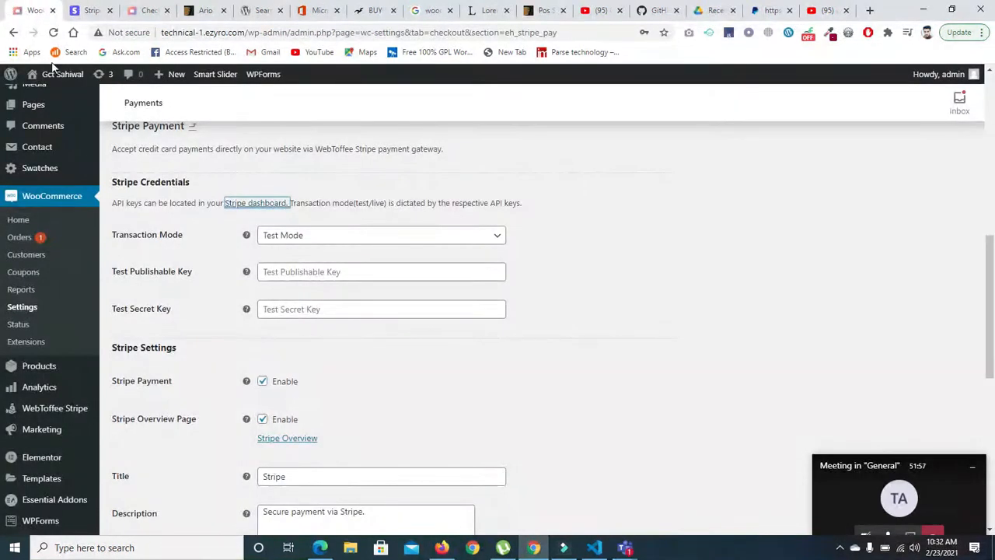
# - Save the Stripe Payment settings with the test key fields left empty
pyautogui.click(302, 270)
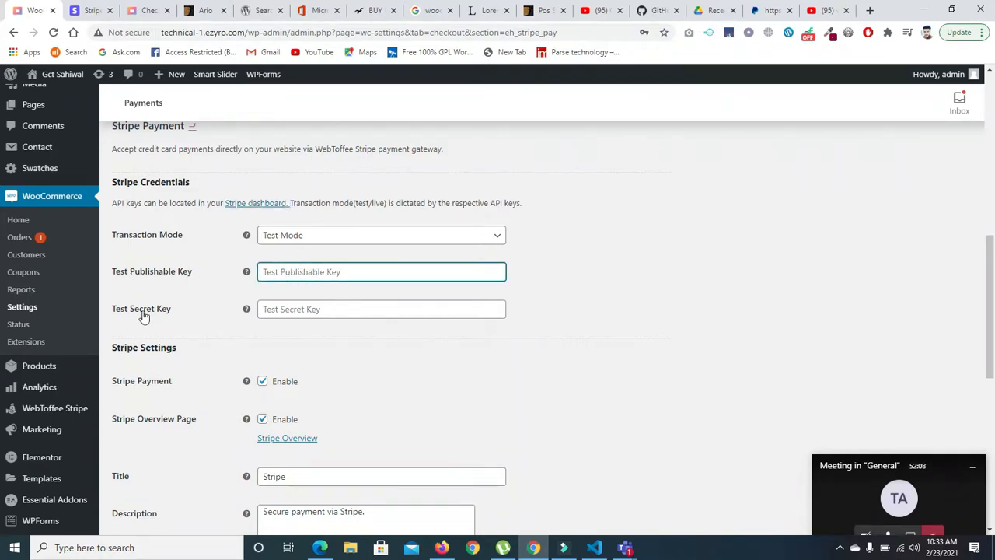
pyautogui.scroll(-5, 922, 282)
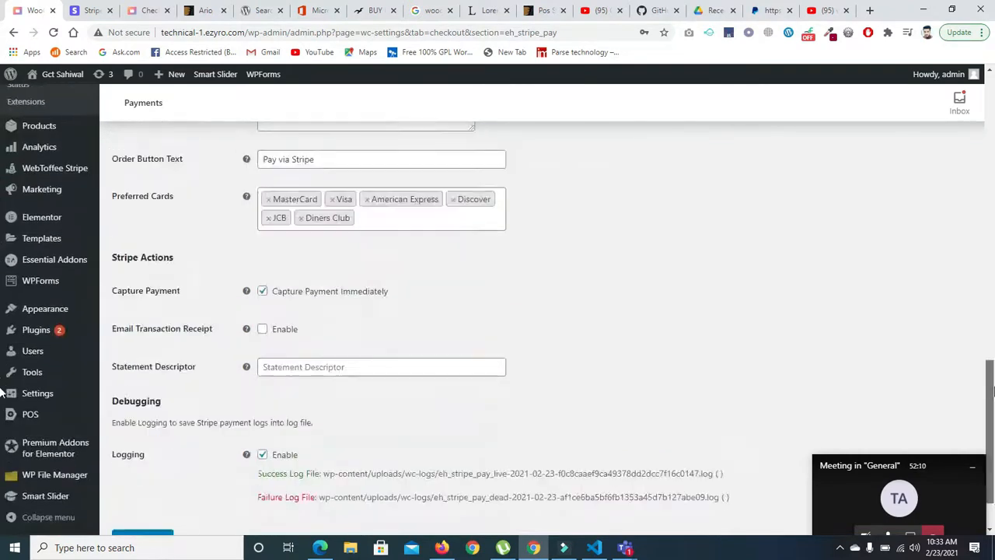
pyautogui.scroll(-2, 500, 429)
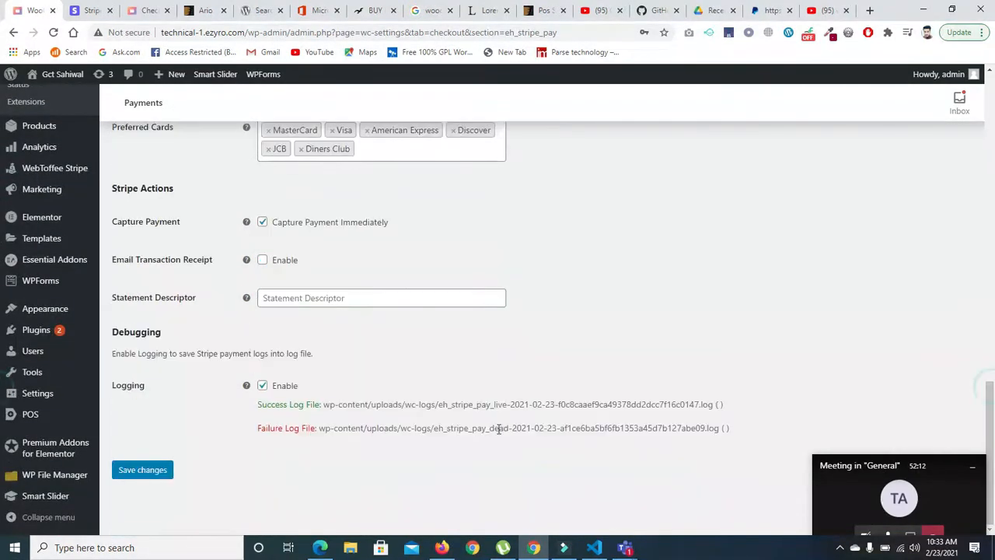
pyautogui.click(137, 470)
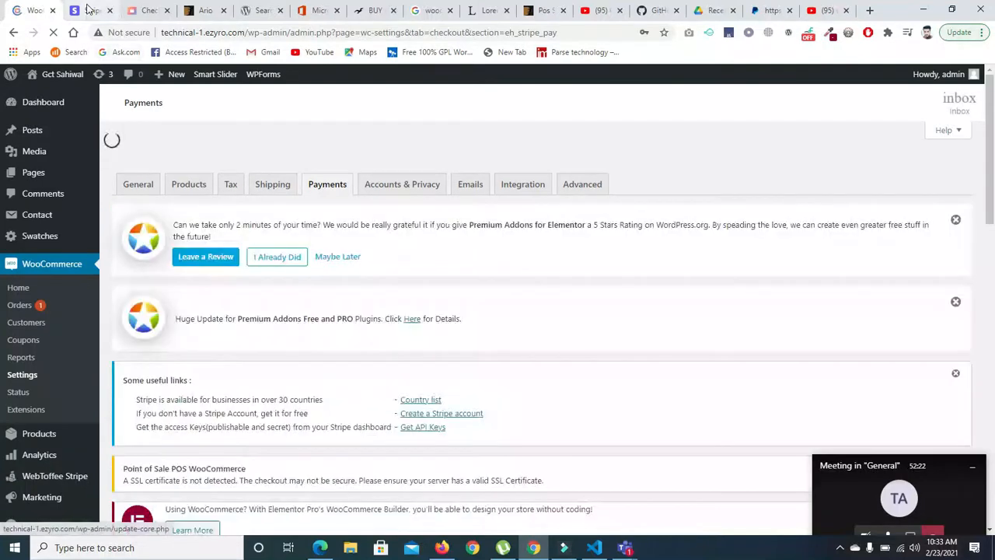
# - Add the Jeans Pents product to the cart from the store's shop page and view the cart
pyautogui.click(92, 10)
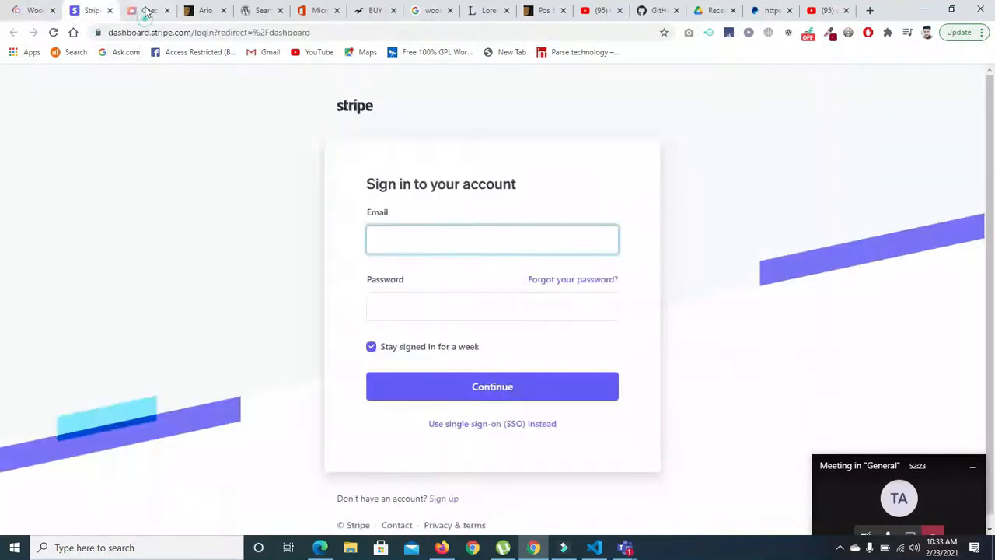
pyautogui.click(147, 10)
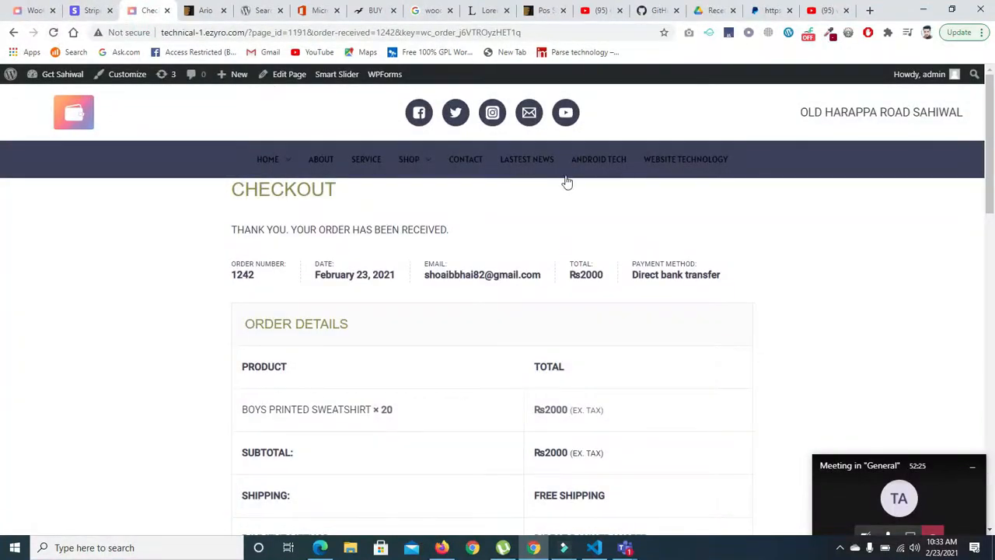
pyautogui.click(419, 167)
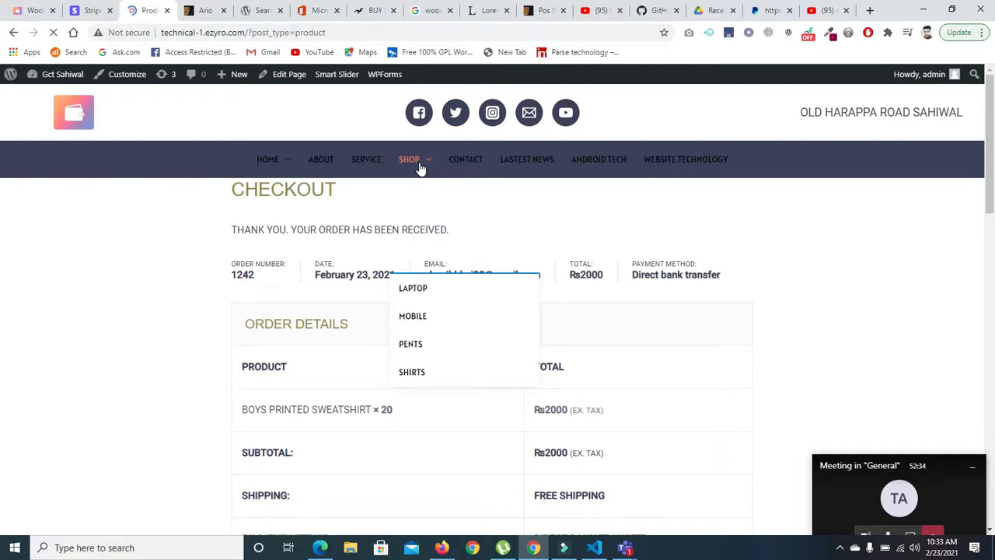
pyautogui.scroll(-5, 2, 263)
pyautogui.scroll(-10, 2, 262)
pyautogui.click(787, 353)
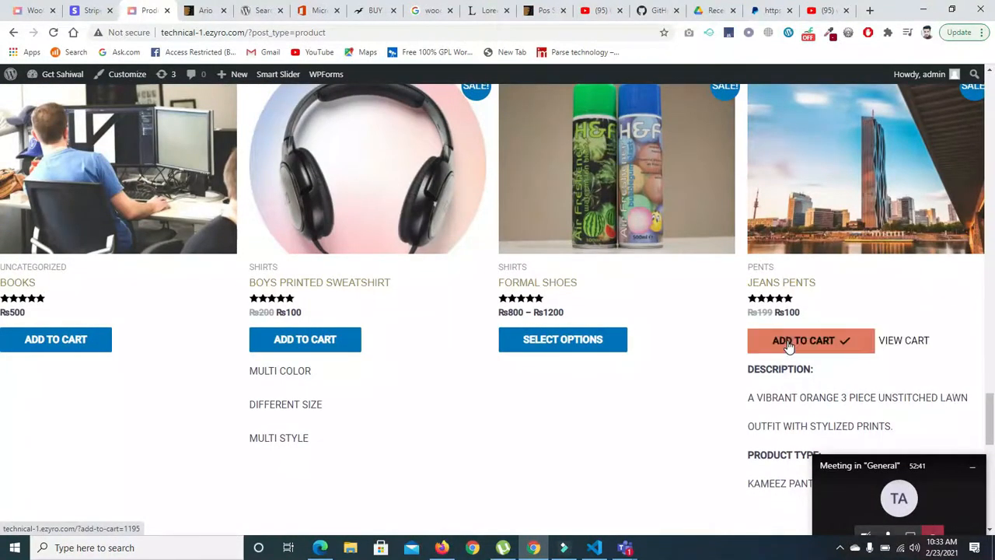
pyautogui.click(914, 340)
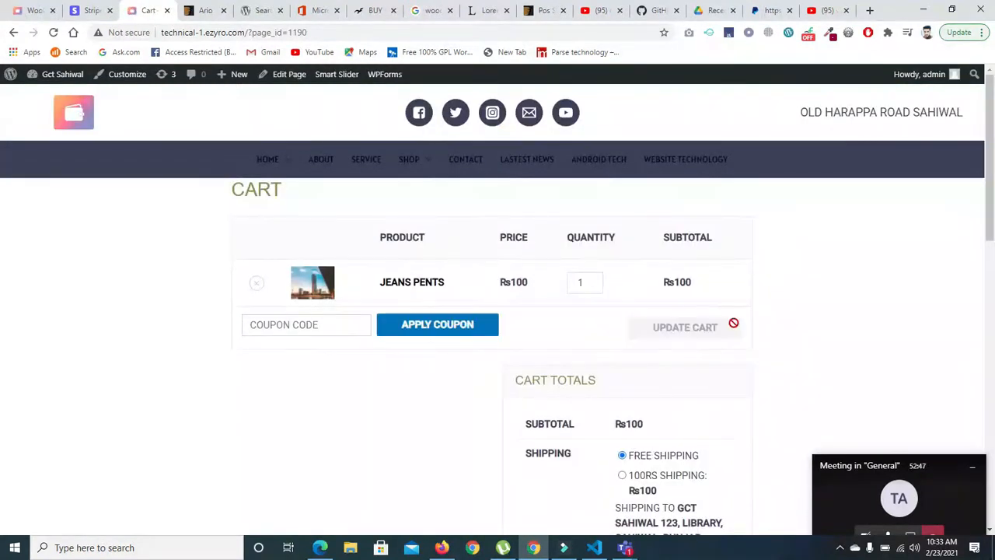
# - Proceed to checkout with the cart and examine which payment methods the order form offers
pyautogui.scroll(-3, 8, 264)
pyautogui.click(635, 391)
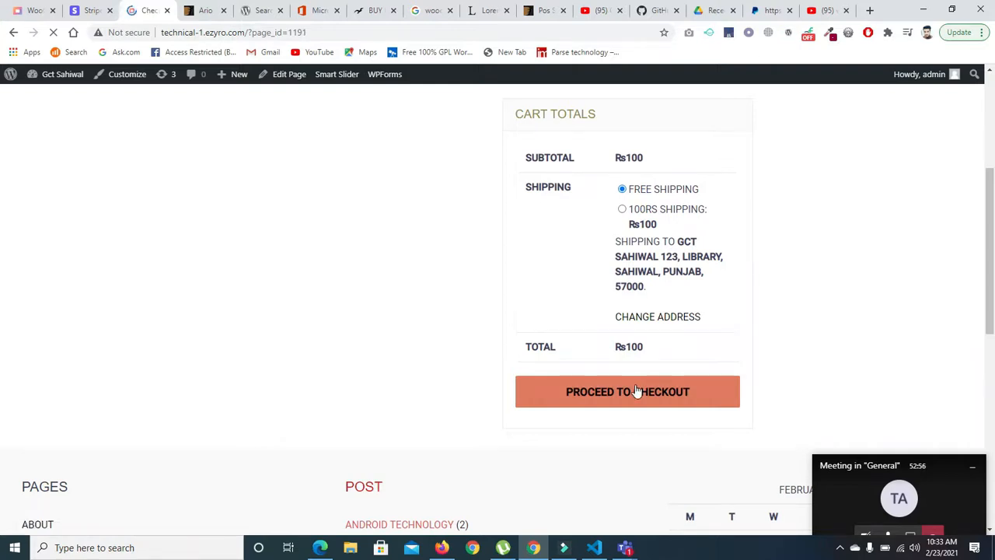
pyautogui.scroll(-4, 3, 256)
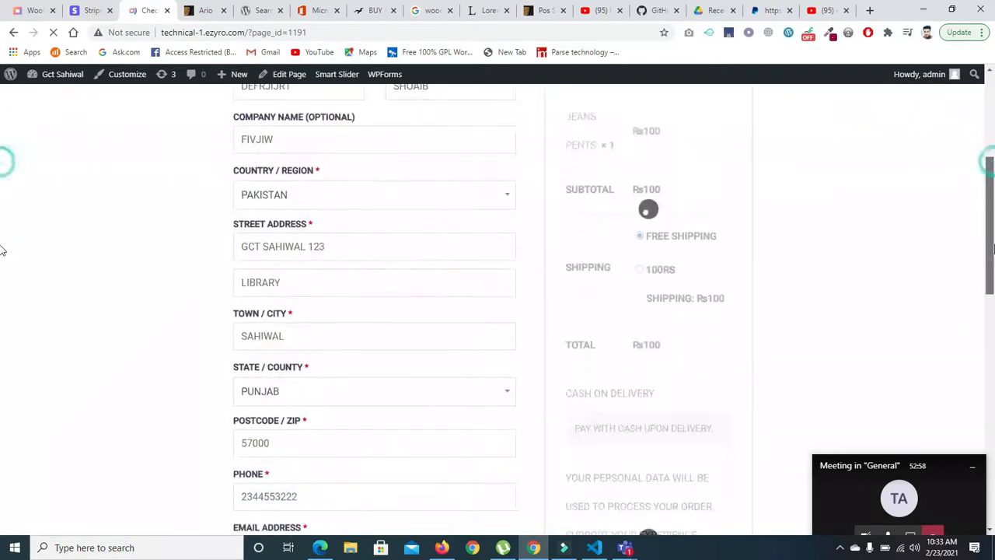
pyautogui.scroll(-3, 2, 261)
pyautogui.scroll(2, 2, 272)
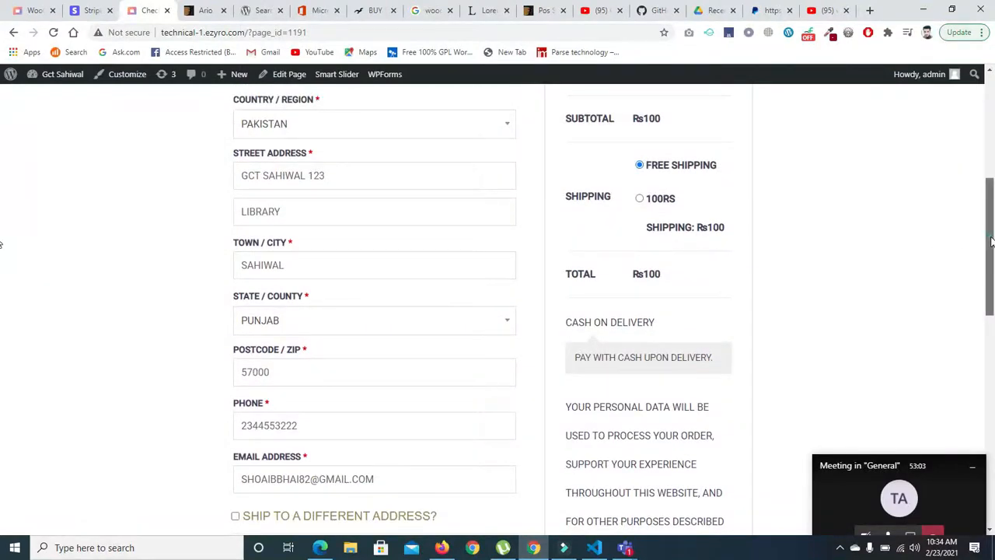
pyautogui.scroll(-3, 2, 296)
pyautogui.scroll(2, 2, 271)
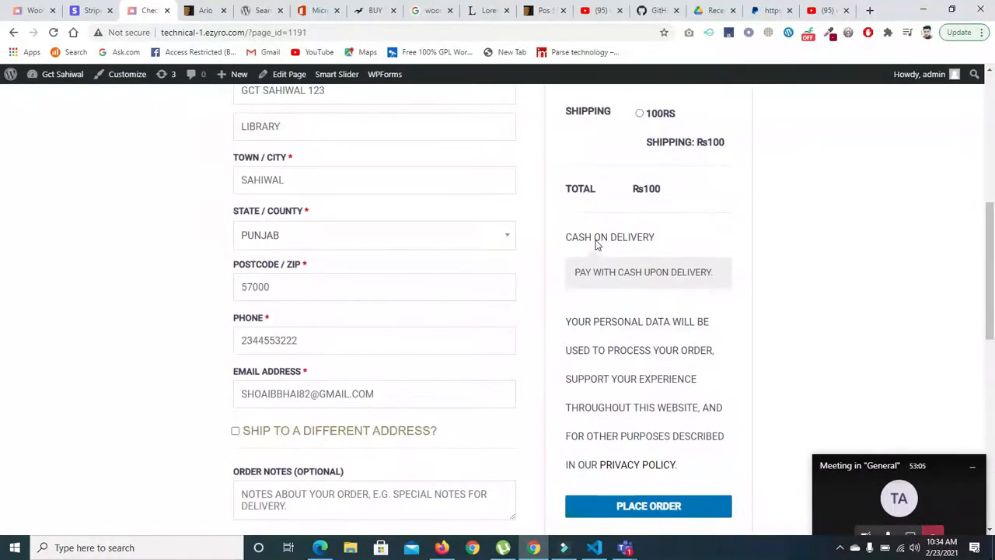
# - Return to the WooCommerce payment methods list, try to enable PayPal Standard, Cash and Stripe-Checkout, and save the changes
pyautogui.click(31, 10)
pyautogui.moveTo(993, 189); pyautogui.dragTo(993, 217)
pyautogui.click(329, 169)
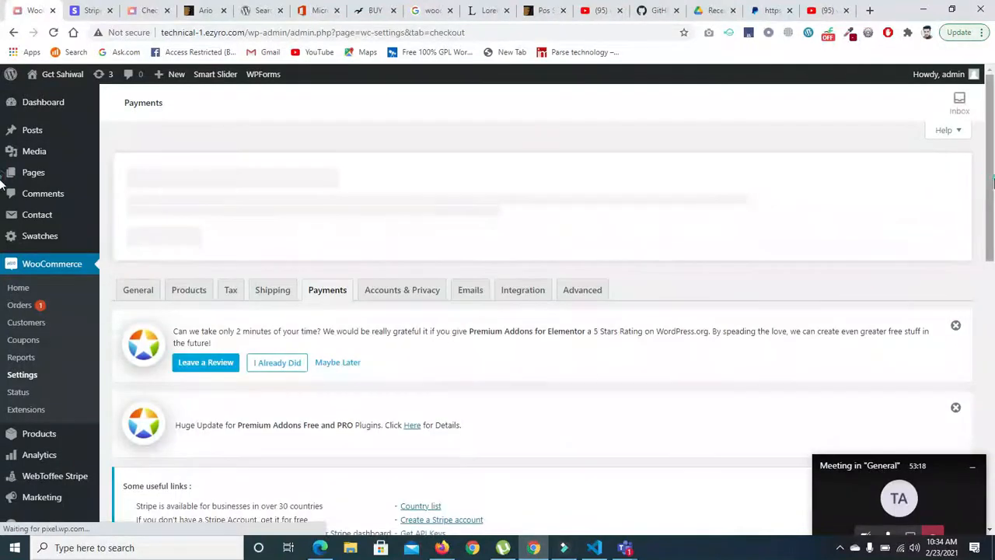
pyautogui.moveTo(993, 227); pyautogui.dragTo(994, 451)
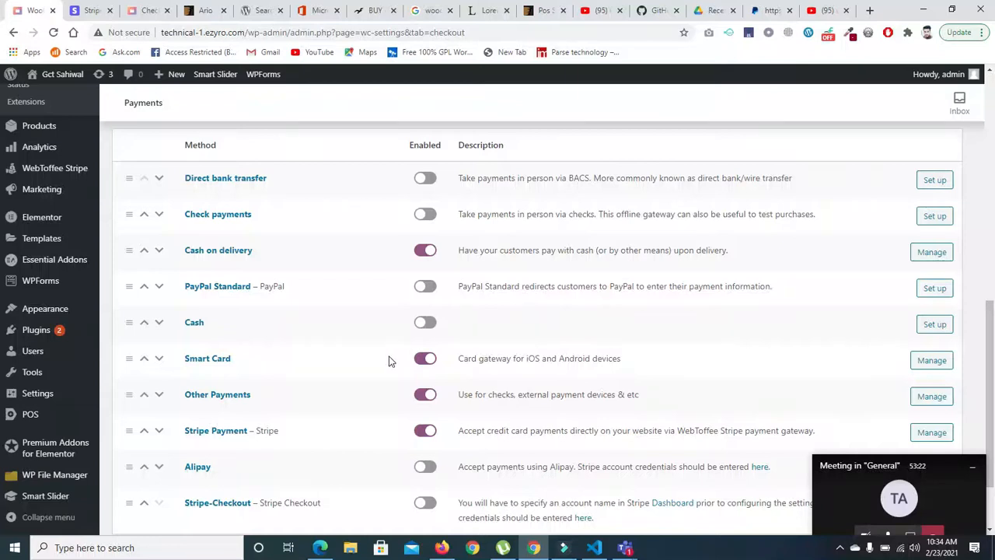
pyautogui.click(419, 289)
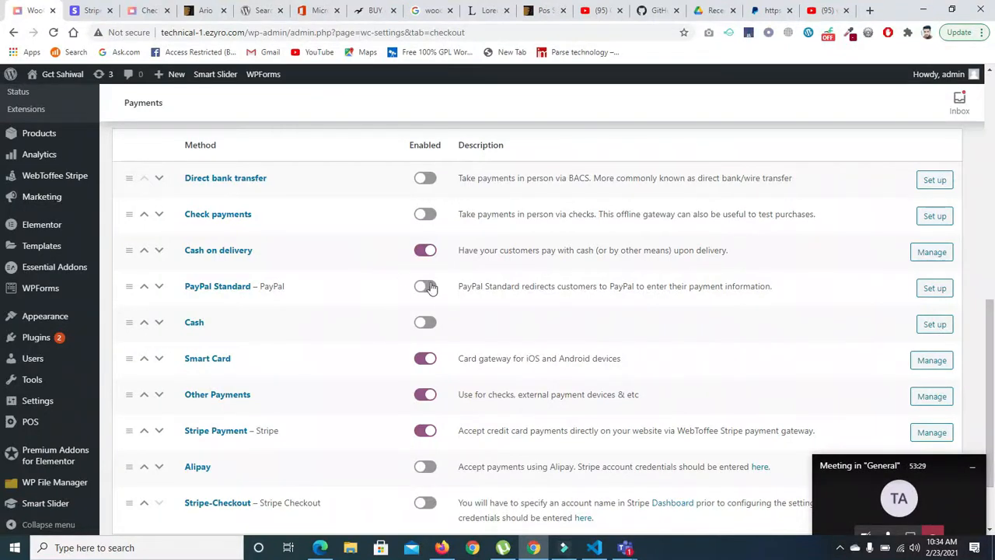
pyautogui.click(426, 323)
pyautogui.scroll(-2, 991, 325)
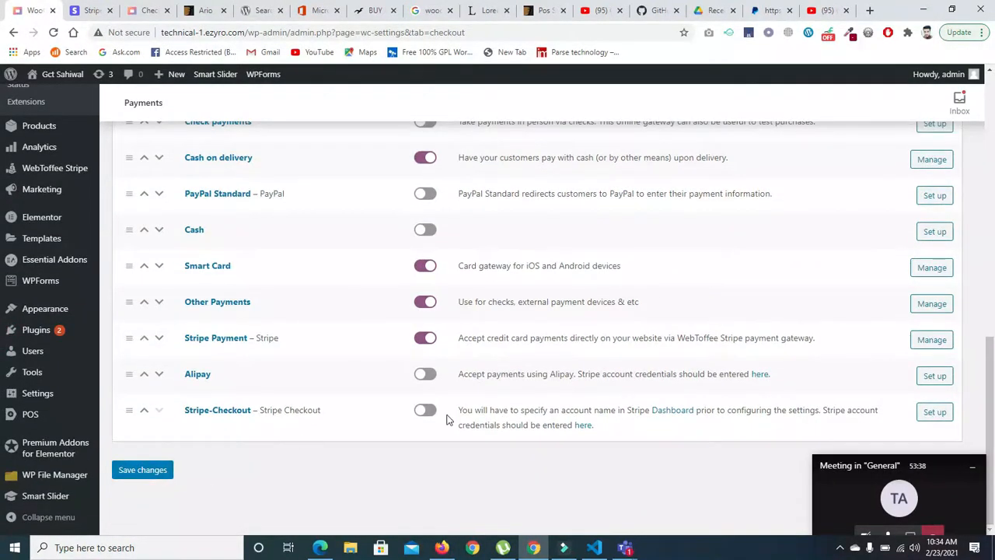
pyautogui.click(426, 410)
pyautogui.click(144, 471)
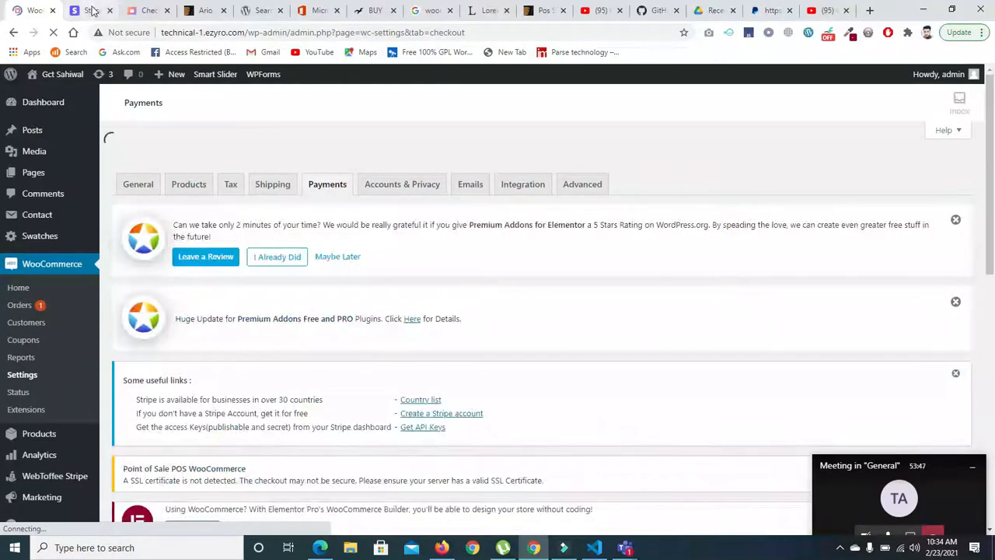
# - Reload the store's checkout page and examine which payment methods the order form offers
pyautogui.click(91, 10)
pyautogui.click(147, 10)
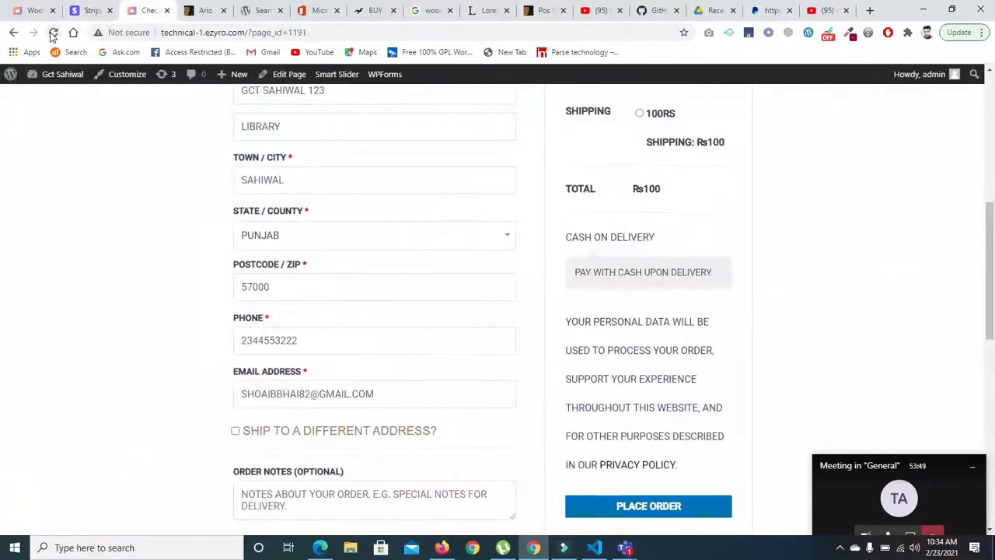
pyautogui.click(53, 33)
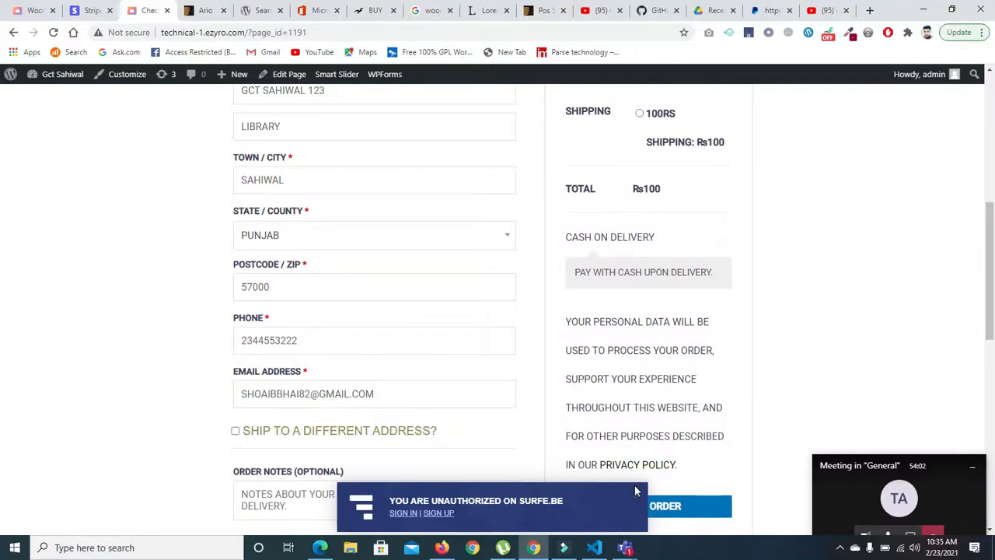
pyautogui.click(634, 489)
pyautogui.moveTo(992, 234); pyautogui.dragTo(992, 211)
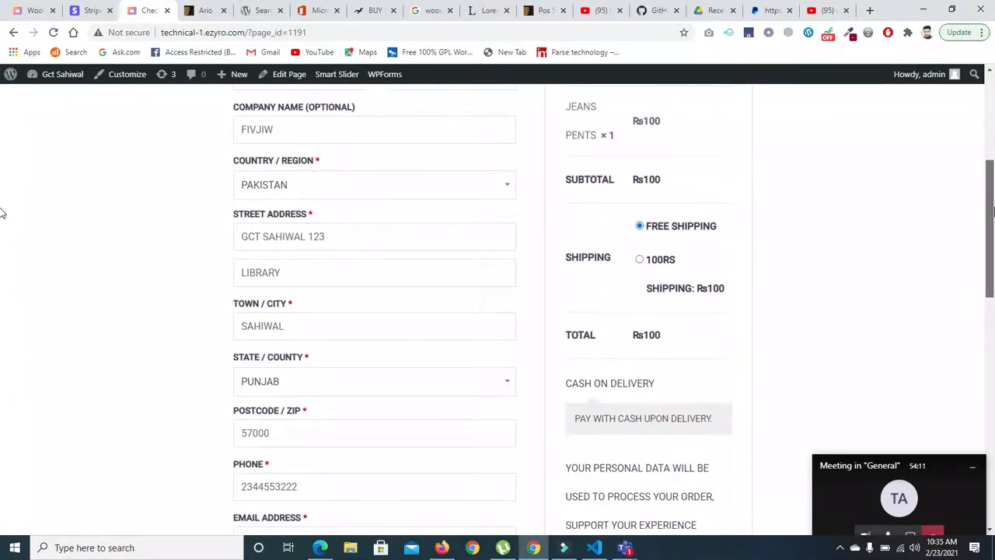
# - Choose the 100Rs shipping option, place the cash on delivery order and review the order confirmation
pyautogui.click(640, 260)
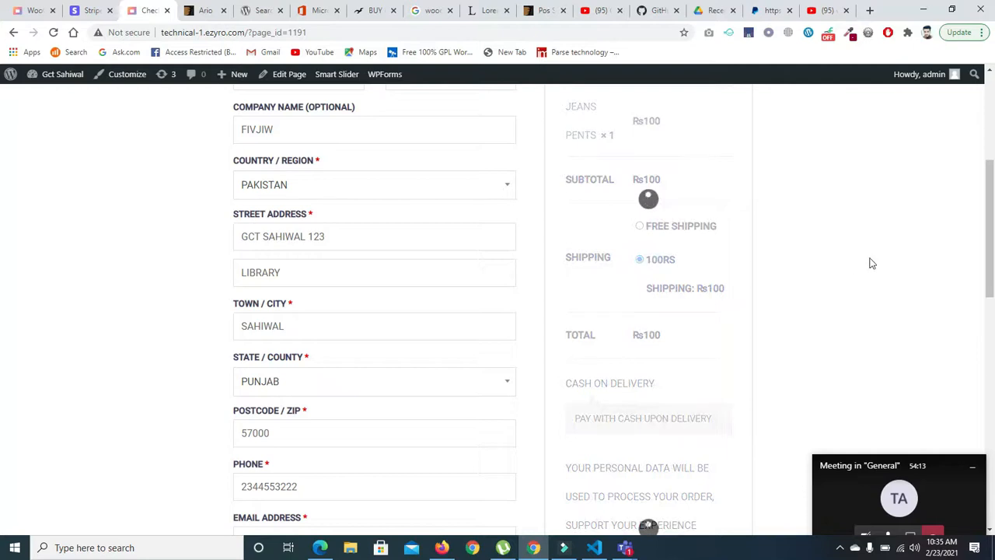
pyautogui.moveTo(990, 231); pyautogui.dragTo(993, 331)
pyautogui.click(677, 357)
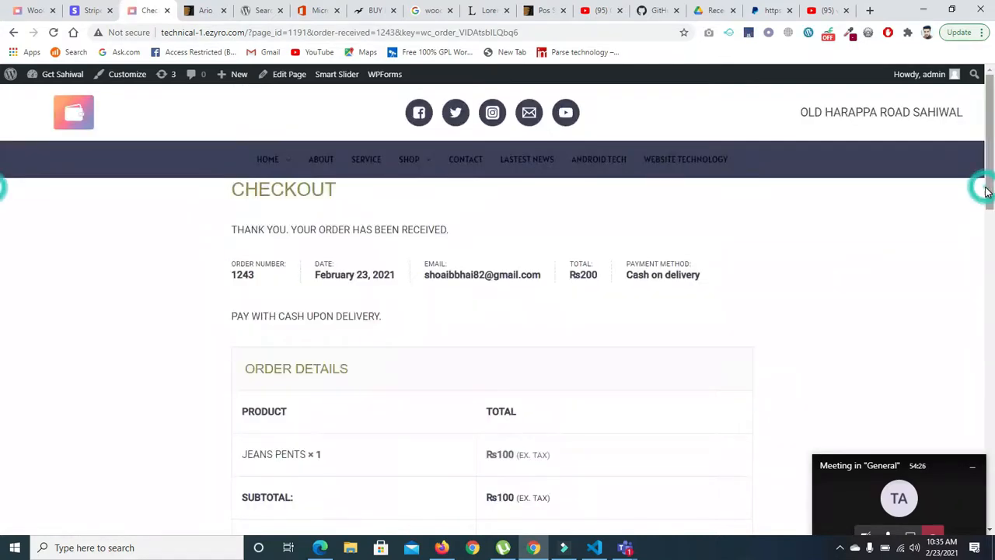
pyautogui.moveTo(987, 191); pyautogui.dragTo(993, 367)
pyautogui.scroll(6, 1, 369)
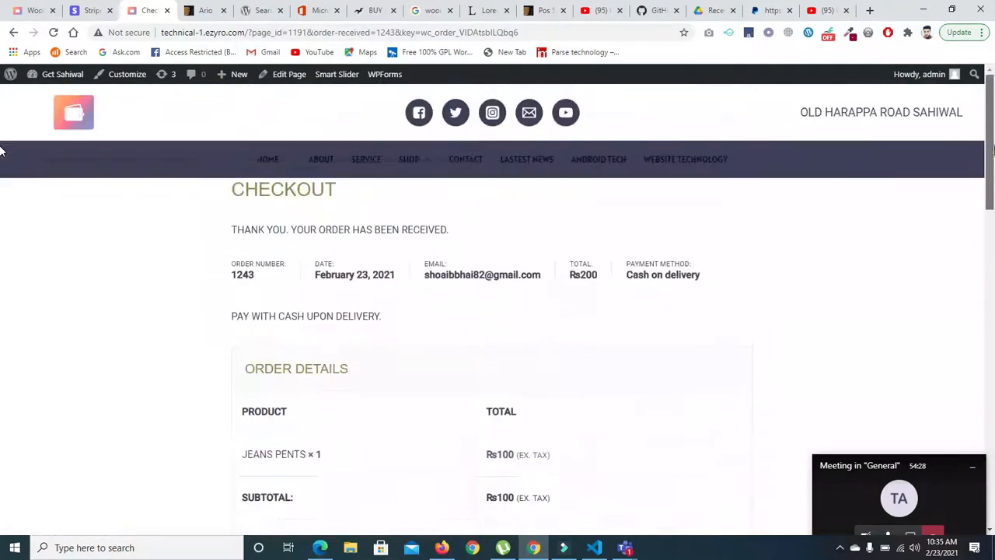
# - Return to the WooCommerce payment methods list, try to disable Cash on delivery, and save the changes
pyautogui.click(31, 11)
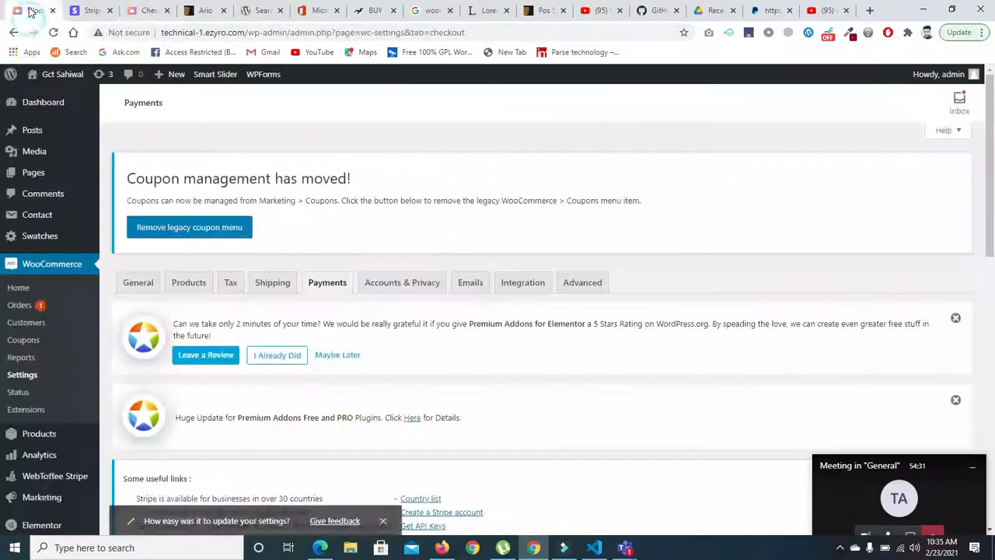
pyautogui.scroll(-3, 3, 264)
pyautogui.scroll(-4, 3, 265)
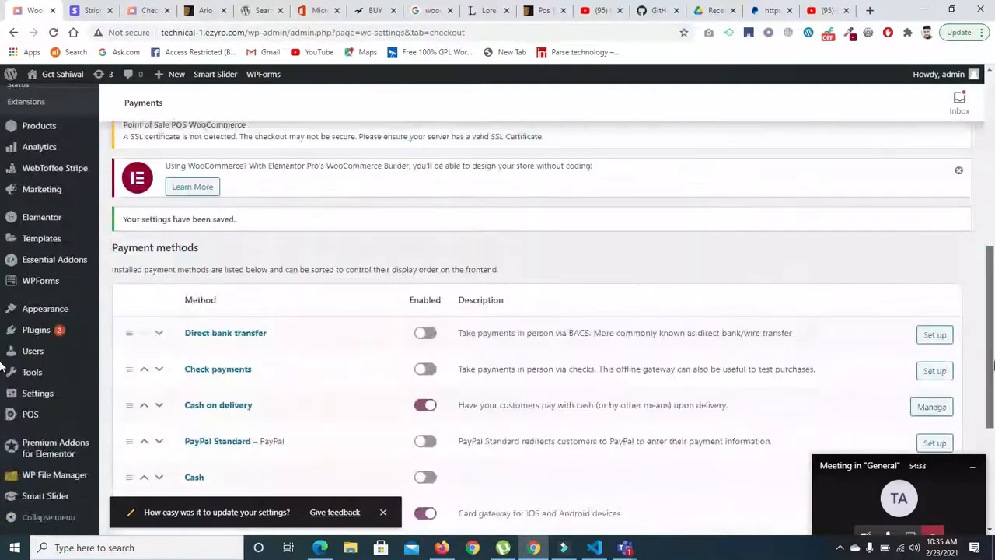
pyautogui.scroll(-2, 2, 376)
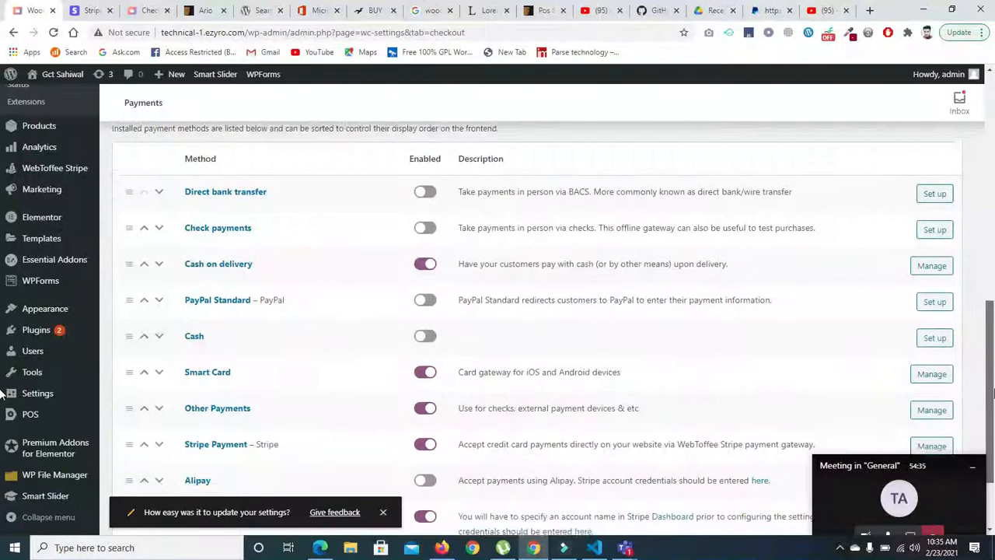
pyautogui.click(420, 240)
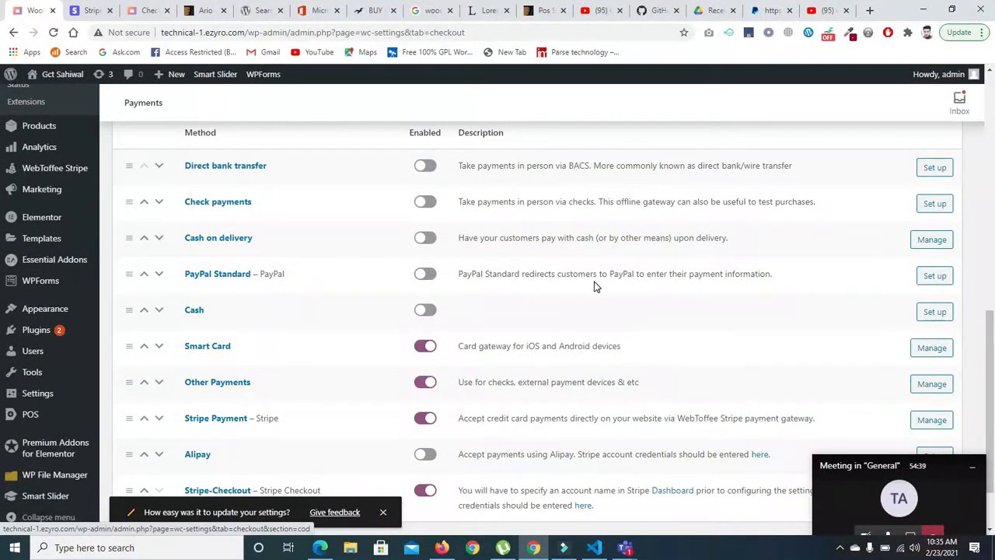
pyautogui.scroll(-2, 440, 459)
pyautogui.click(153, 470)
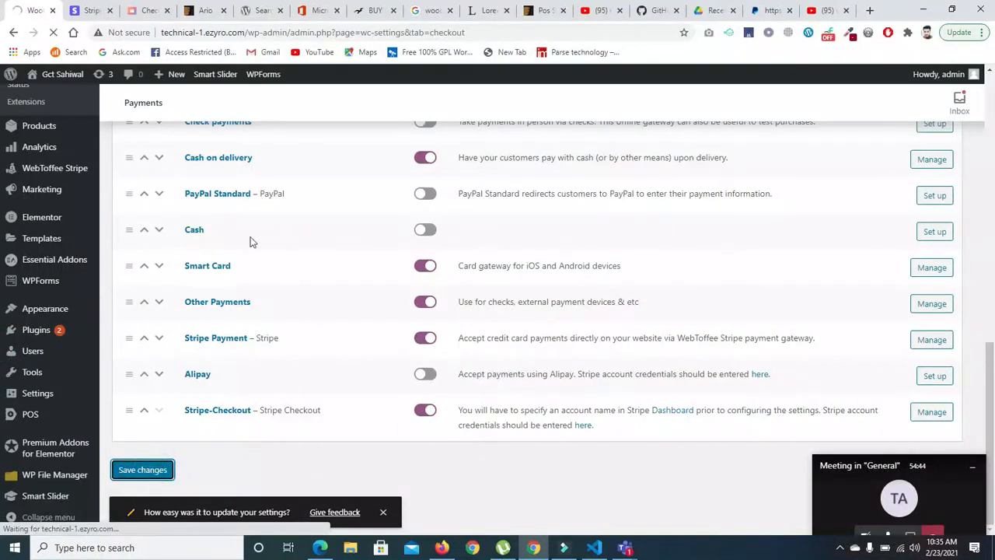
# - Add the Boys Printed Sweatshirt product to the cart from the store's shop page and view the cart
pyautogui.click(92, 13)
pyautogui.click(136, 15)
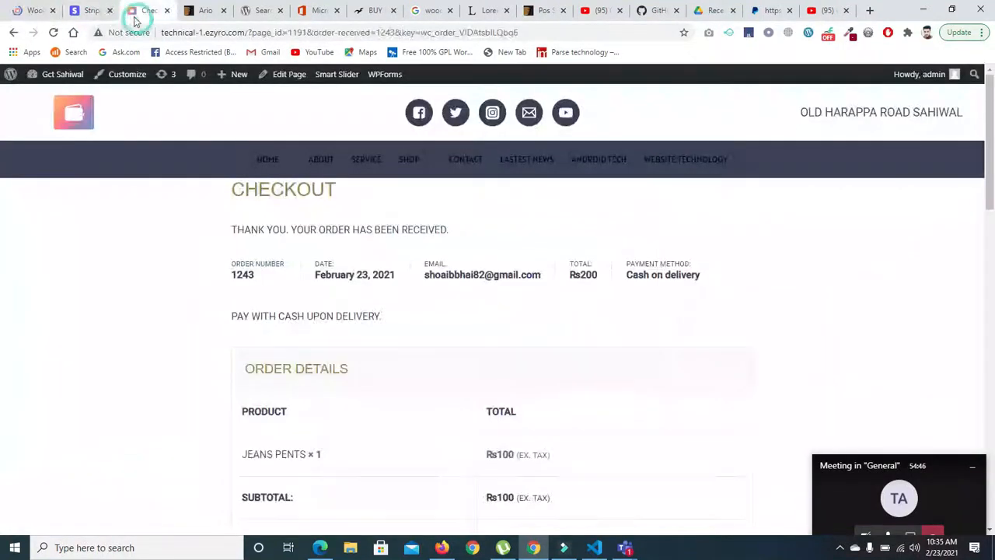
pyautogui.click(413, 164)
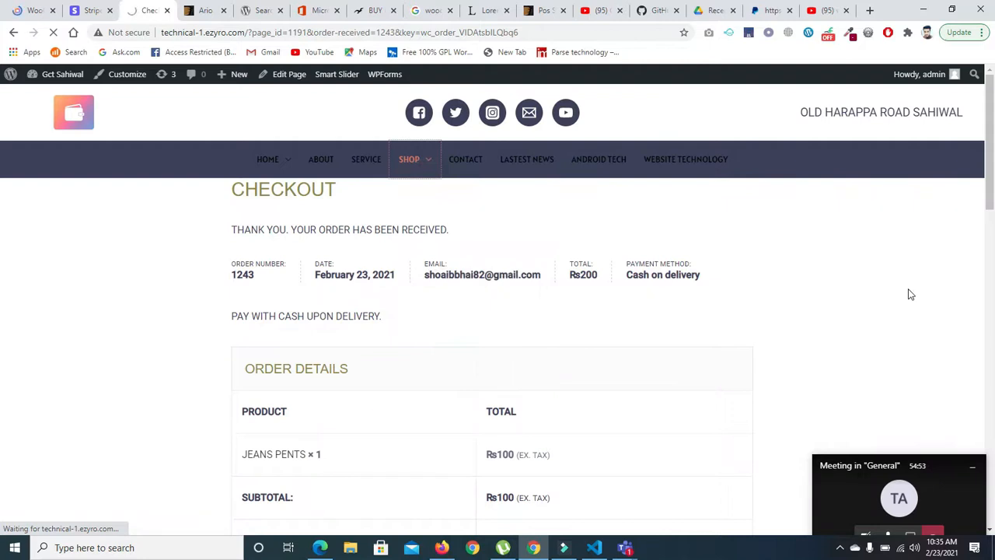
pyautogui.click(988, 397)
pyautogui.click(321, 462)
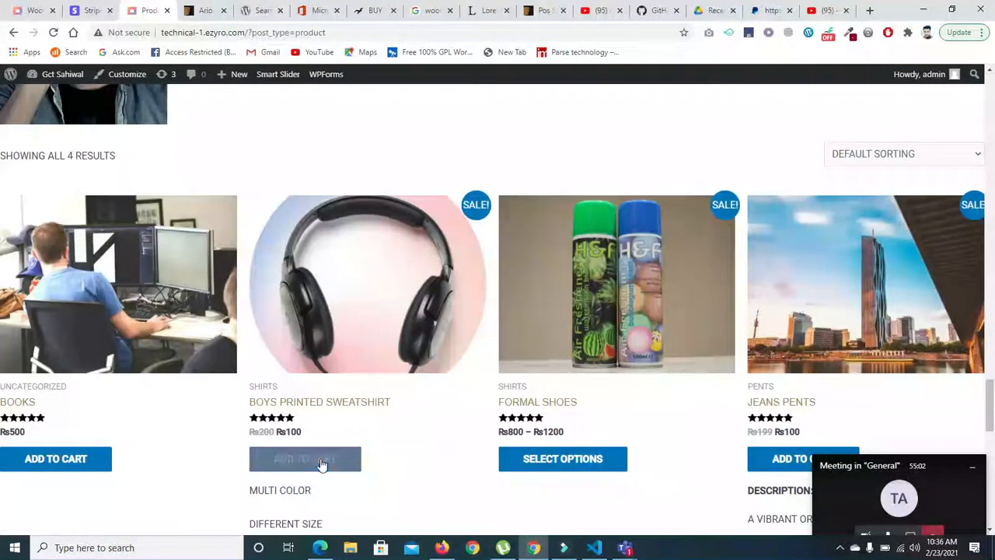
pyautogui.click(399, 464)
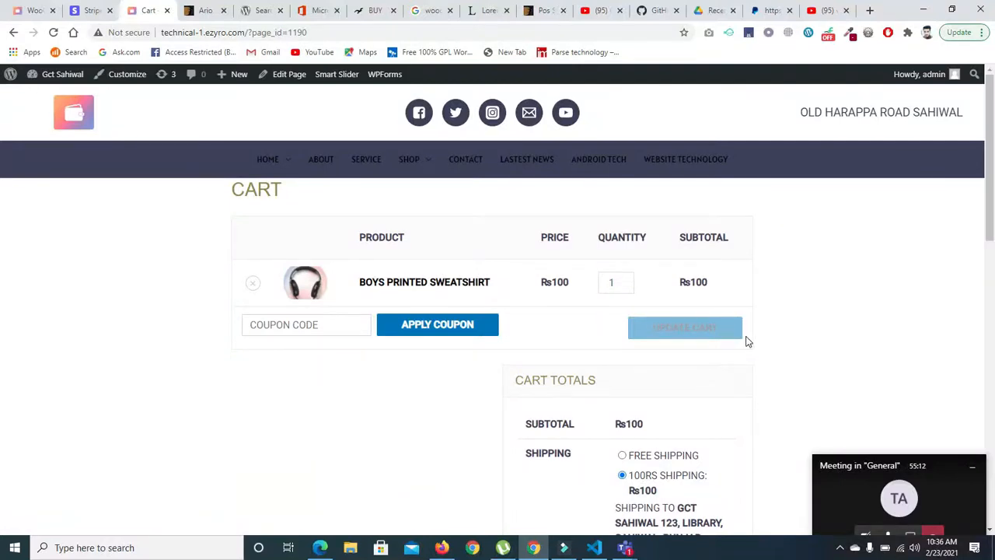
# - Proceed to checkout with the sweatshirt in the cart and examine the payment methods in the order form
pyautogui.scroll(-3, 1, 275)
pyautogui.click(628, 453)
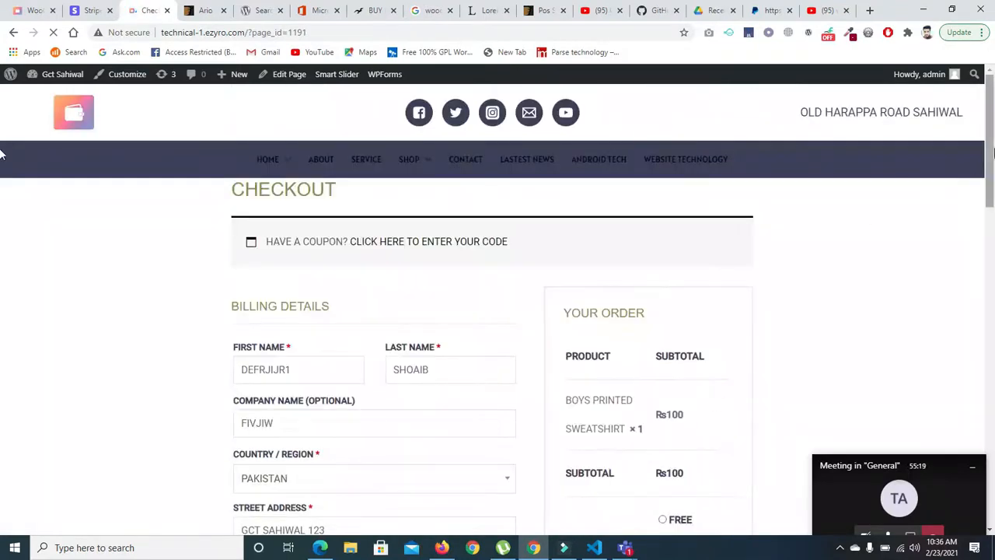
pyautogui.scroll(-5, 2, 249)
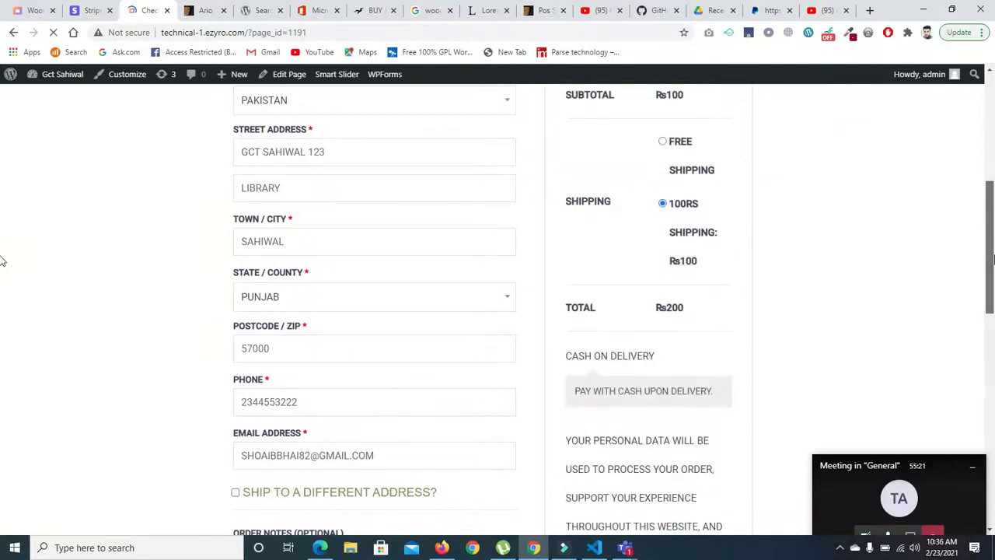
pyautogui.scroll(-1, 3, 261)
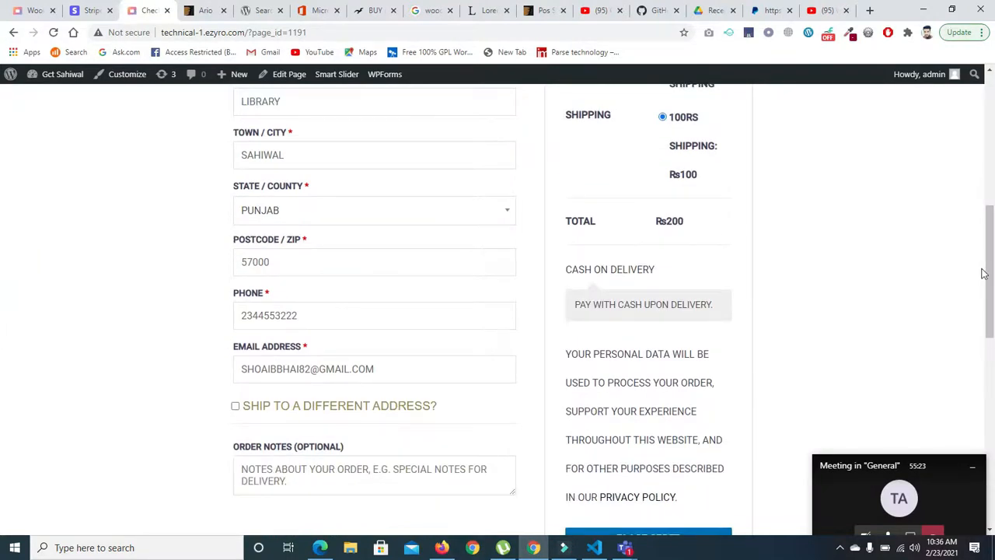
pyautogui.moveTo(988, 264); pyautogui.dragTo(993, 190)
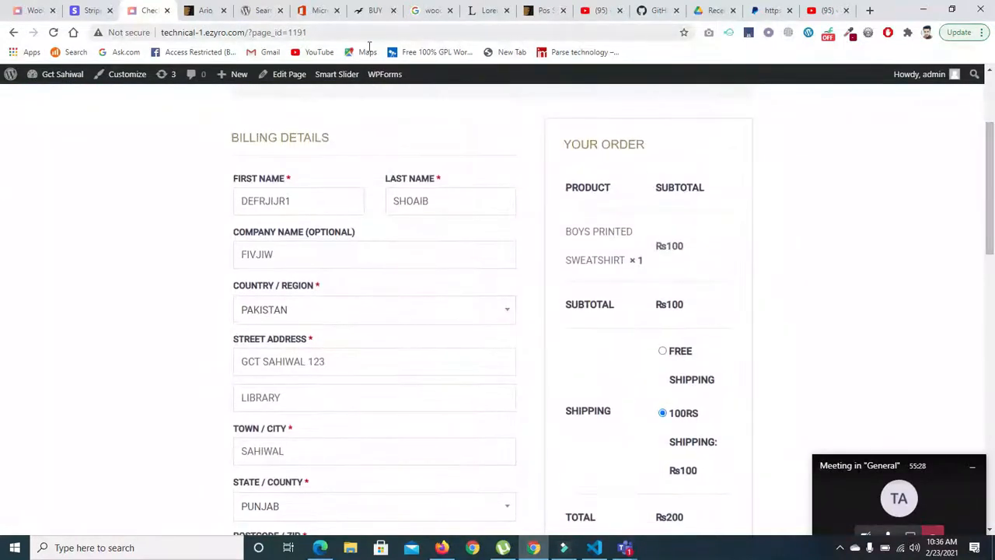
# - Try to enable PayPal Standard in the WooCommerce payment methods list, save the changes and reload the checkout page
pyautogui.click(31, 11)
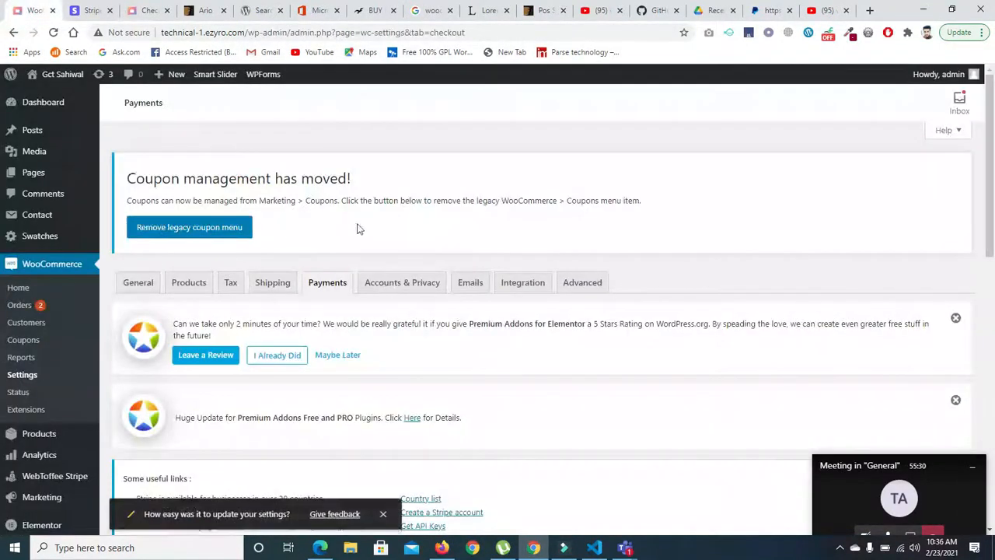
pyautogui.moveTo(991, 173); pyautogui.dragTo(981, 445)
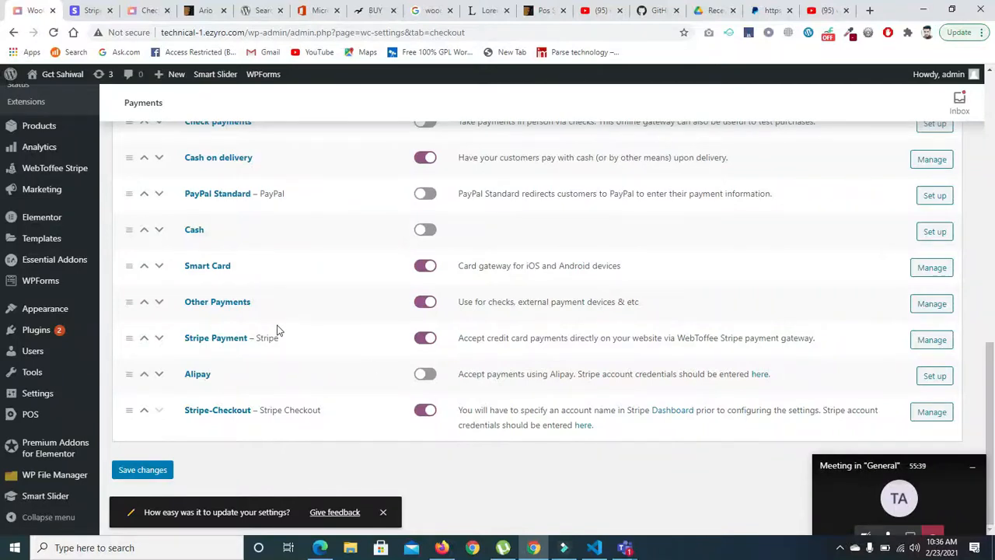
pyautogui.click(426, 194)
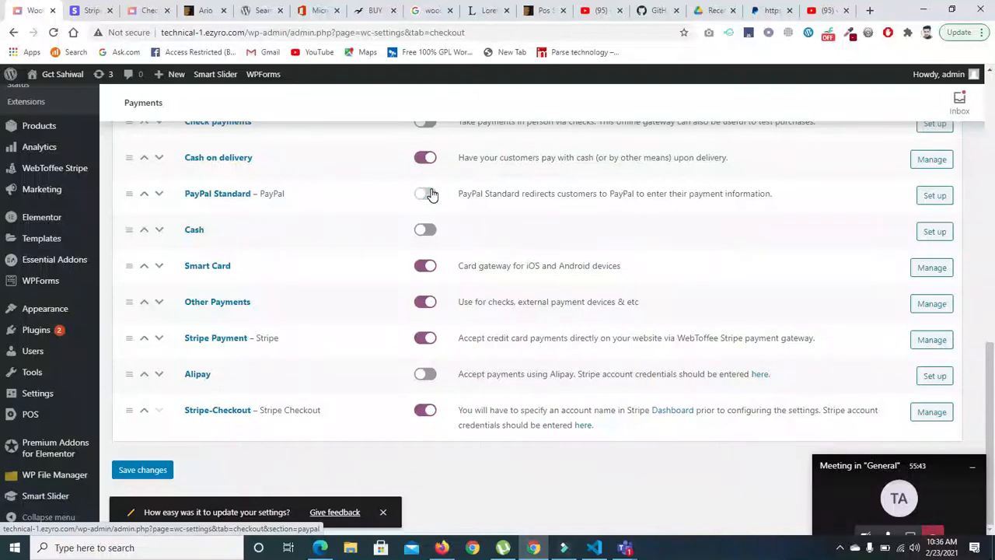
pyautogui.click(144, 469)
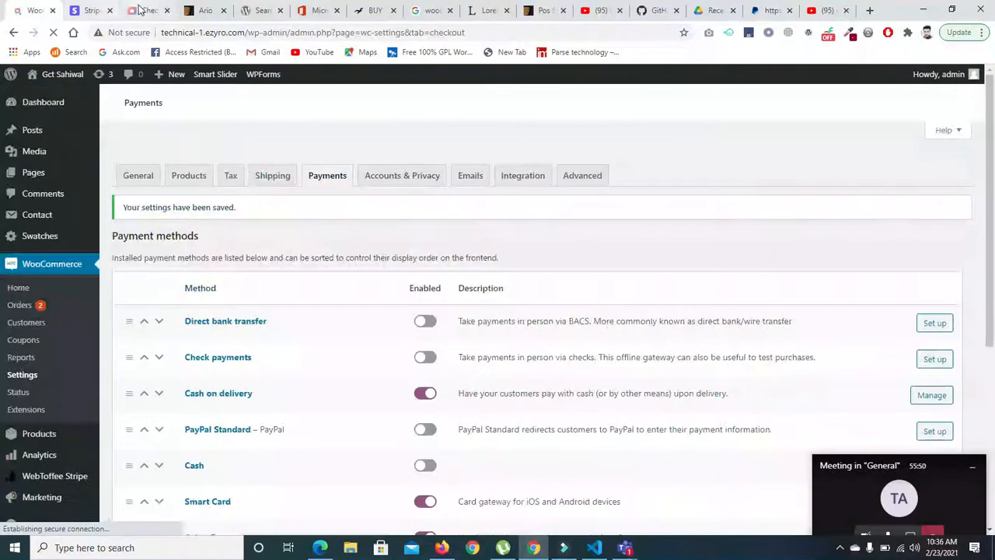
pyautogui.click(135, 12)
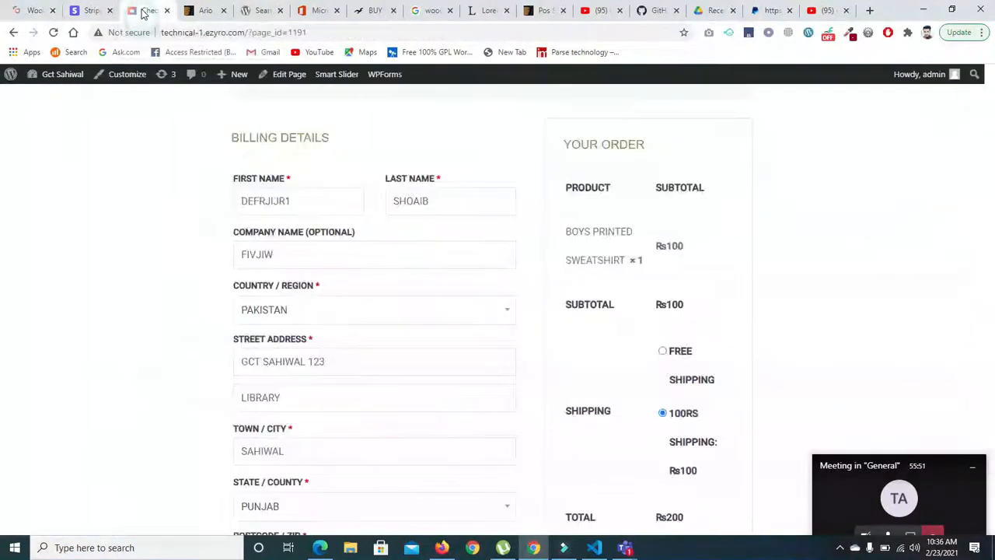
pyautogui.click(53, 32)
# - Go back to the WooCommerce payment methods list, enable PayPal Standard again and save the changes
pyautogui.click(31, 10)
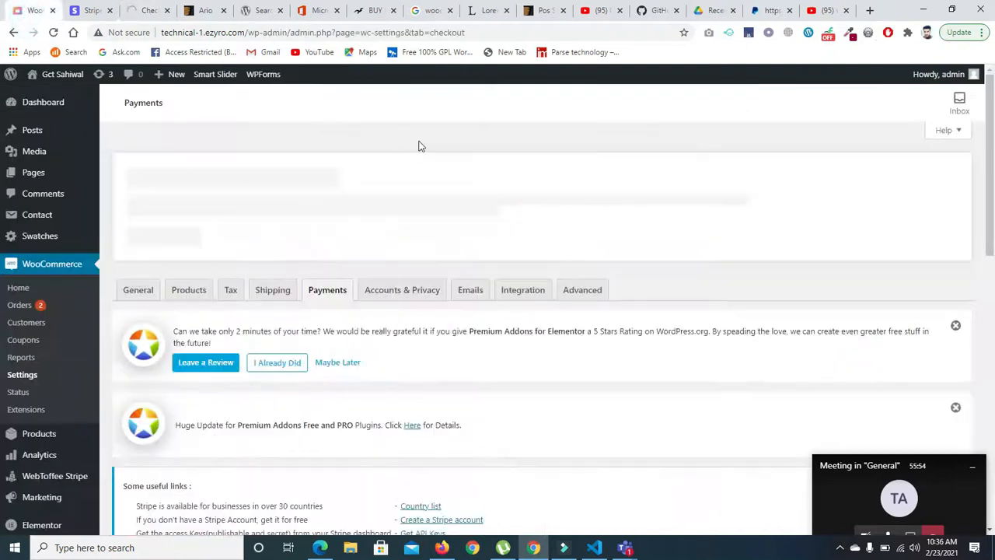
pyautogui.moveTo(990, 205); pyautogui.dragTo(991, 465)
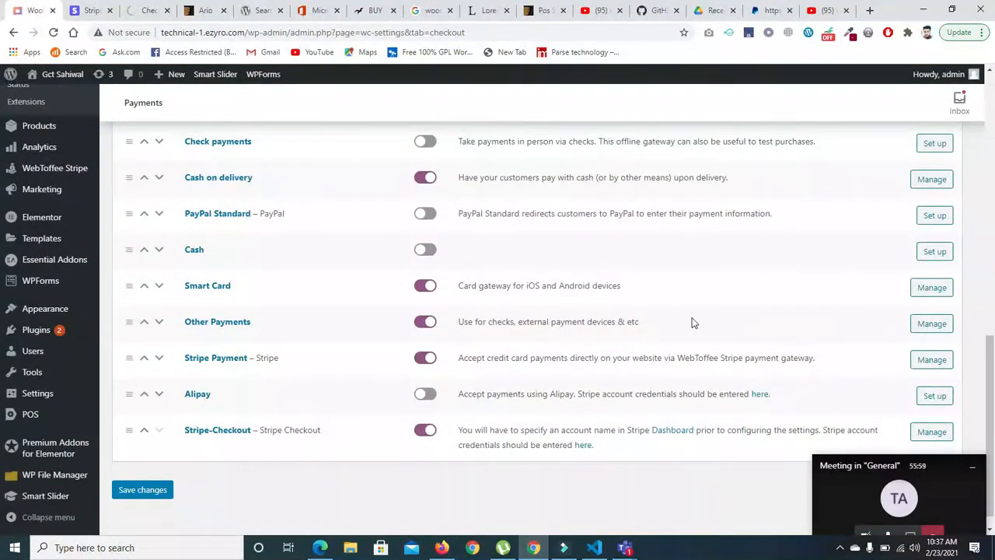
pyautogui.click(432, 214)
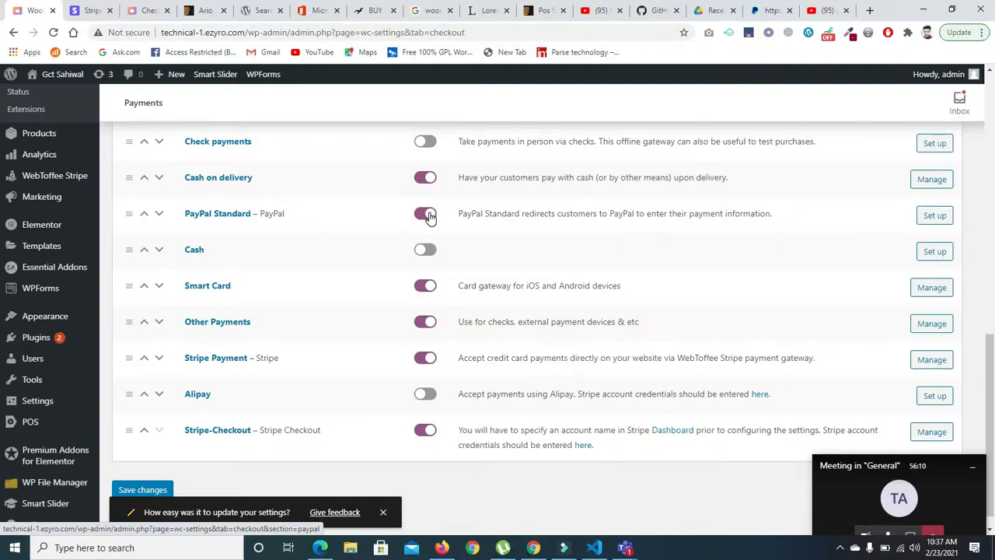
pyautogui.click(130, 491)
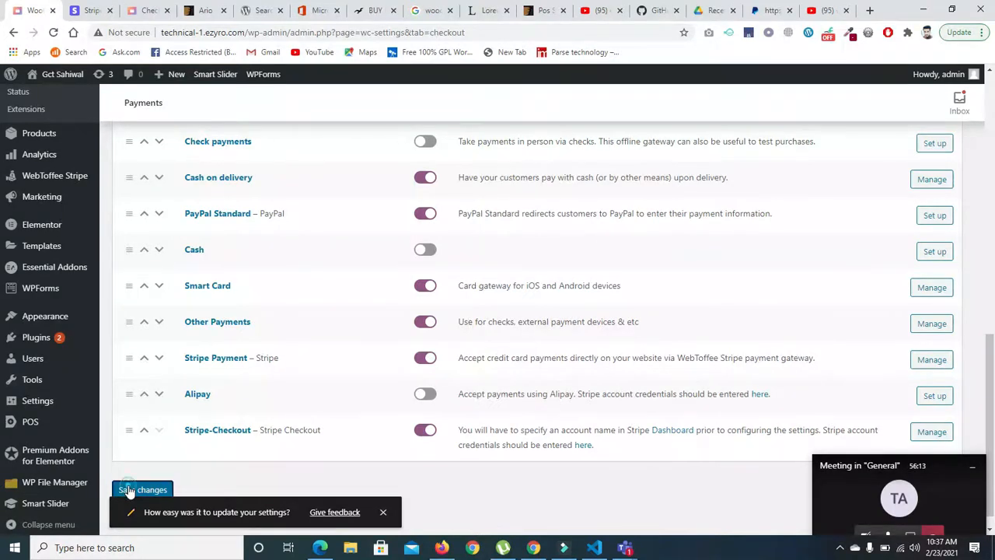
# - Examine the payment section of the sweatshirt order's checkout page for a PayPal option
pyautogui.click(130, 12)
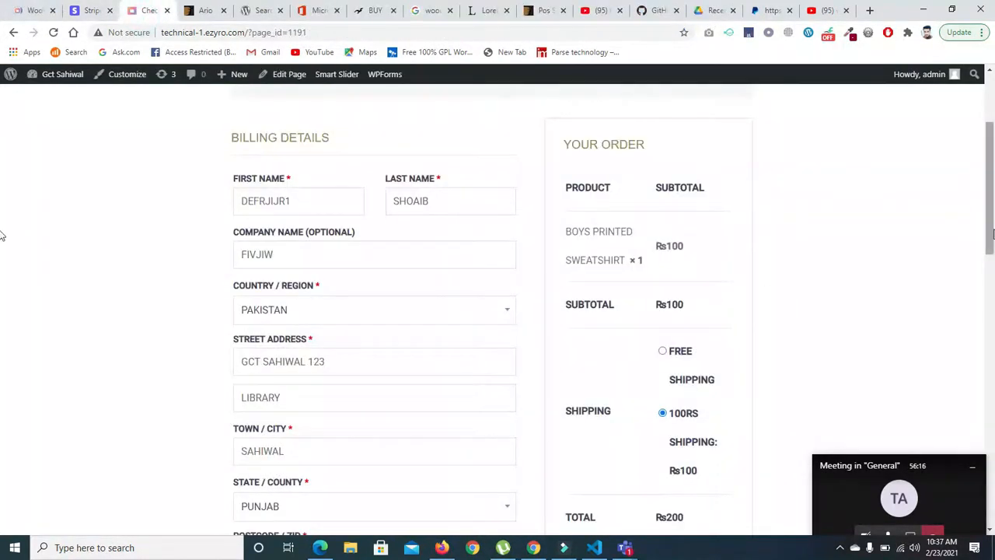
pyautogui.moveTo(992, 226); pyautogui.dragTo(992, 322)
pyautogui.click(595, 267)
pyautogui.click(590, 248)
pyautogui.click(590, 270)
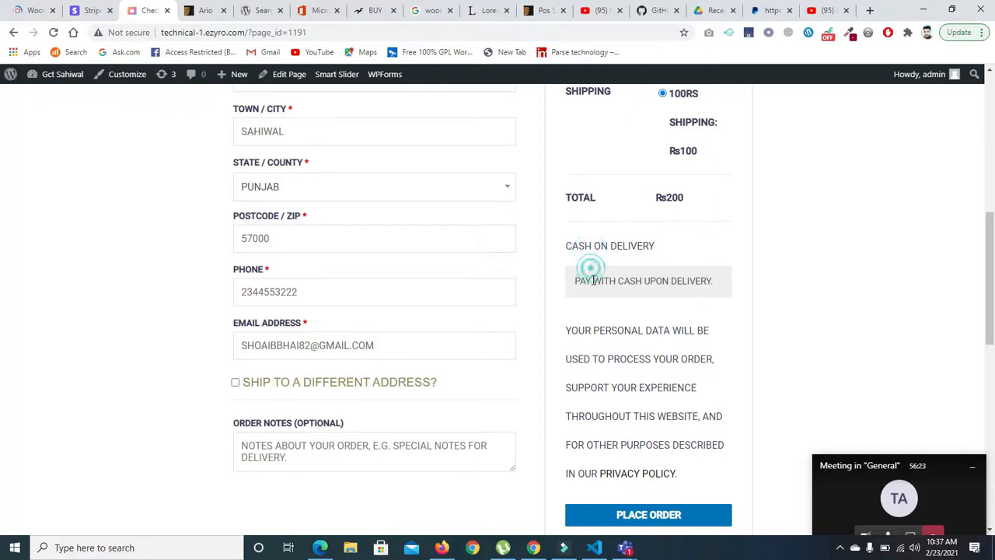
pyautogui.scroll(-2, 3, 297)
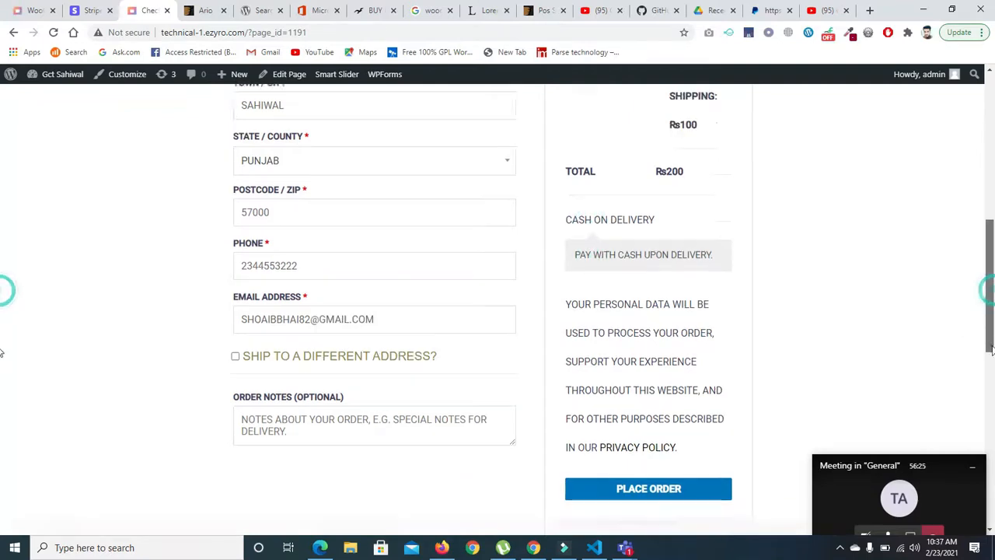
pyautogui.scroll(3, 5, 295)
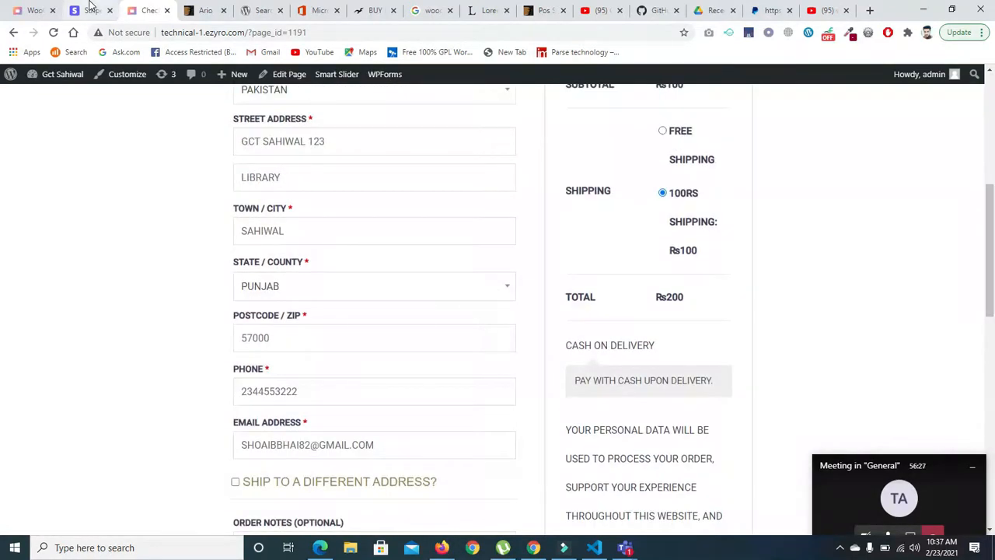
# - In the reloaded WooCommerce payment methods list, disable Cash on delivery, Smart Card and Other Payments and save the changes
pyautogui.click(26, 8)
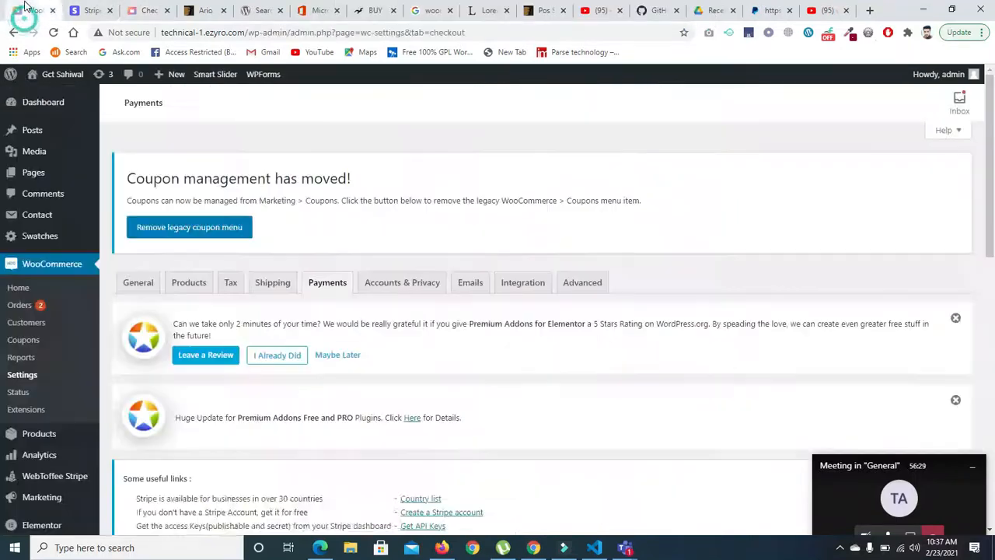
pyautogui.click(53, 33)
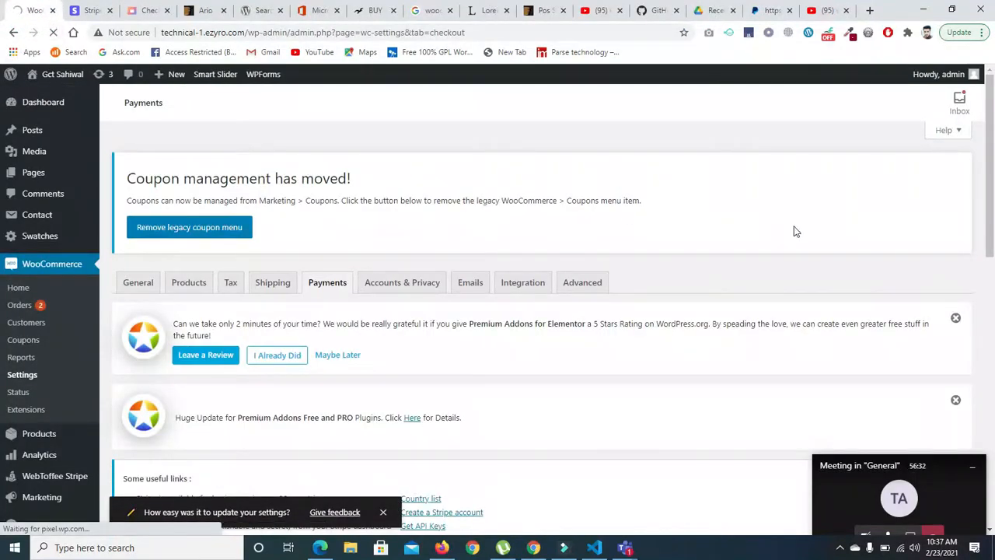
pyautogui.moveTo(994, 118); pyautogui.dragTo(994, 322)
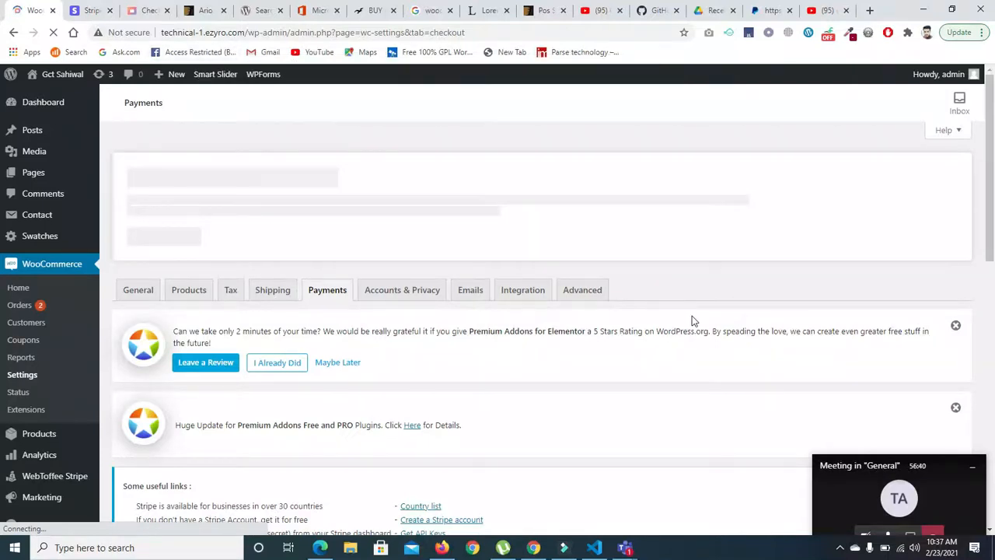
pyautogui.moveTo(990, 210); pyautogui.dragTo(993, 423)
pyautogui.click(424, 220)
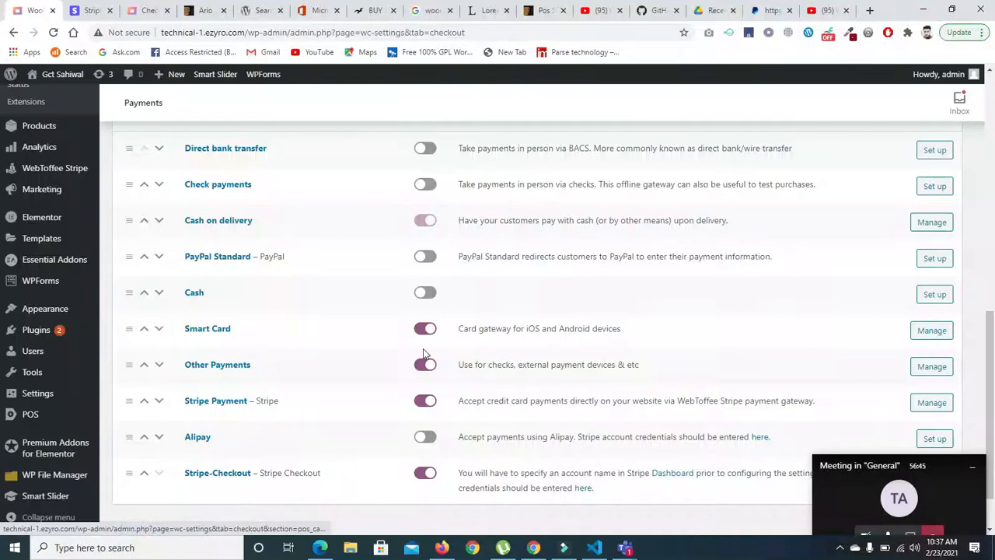
pyautogui.click(425, 329)
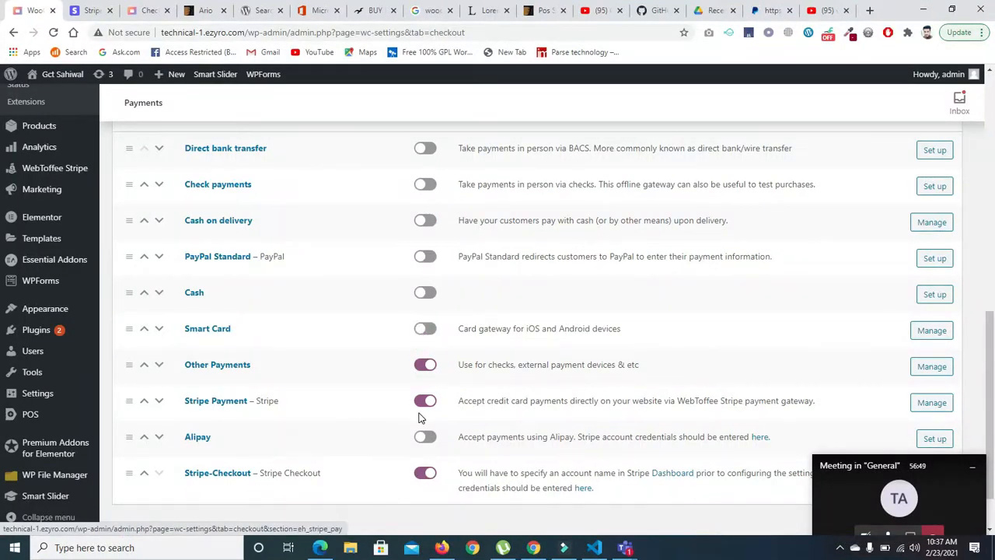
pyautogui.click(424, 365)
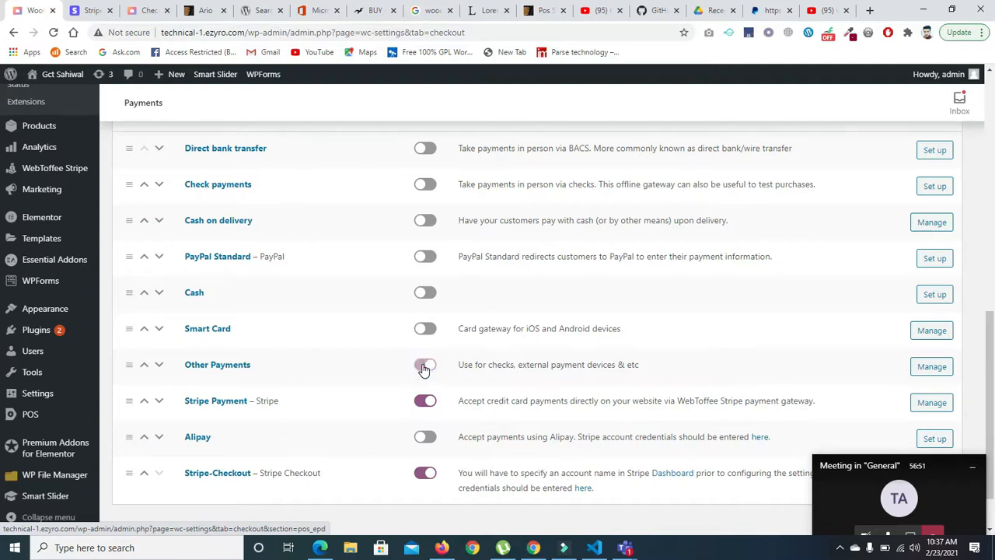
pyautogui.click(421, 401)
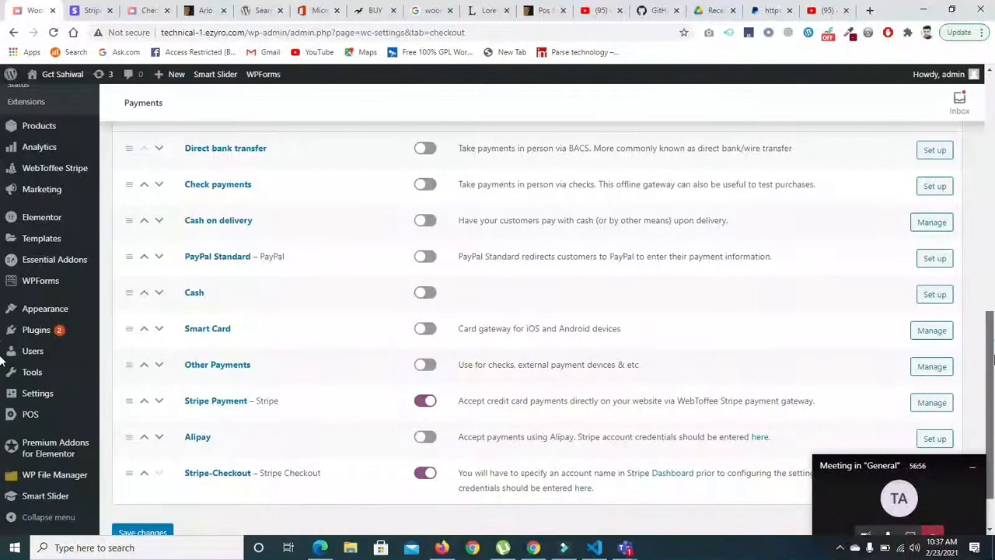
pyautogui.scroll(-2, 470, 405)
pyautogui.click(162, 475)
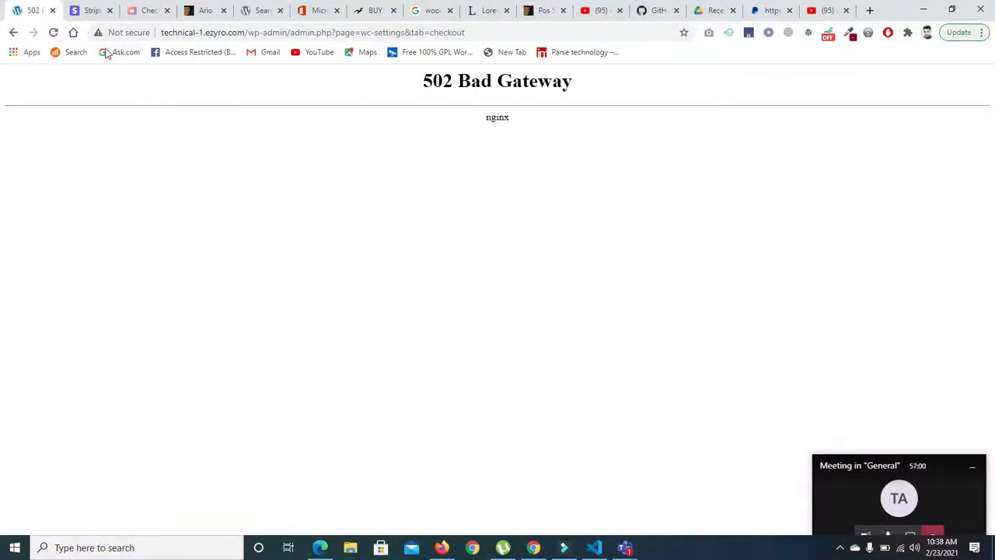
pyautogui.moveTo(296, 32); pyautogui.dragTo(544, 31)
pyautogui.write('al-1.ezyro.com/wp-admin/a')
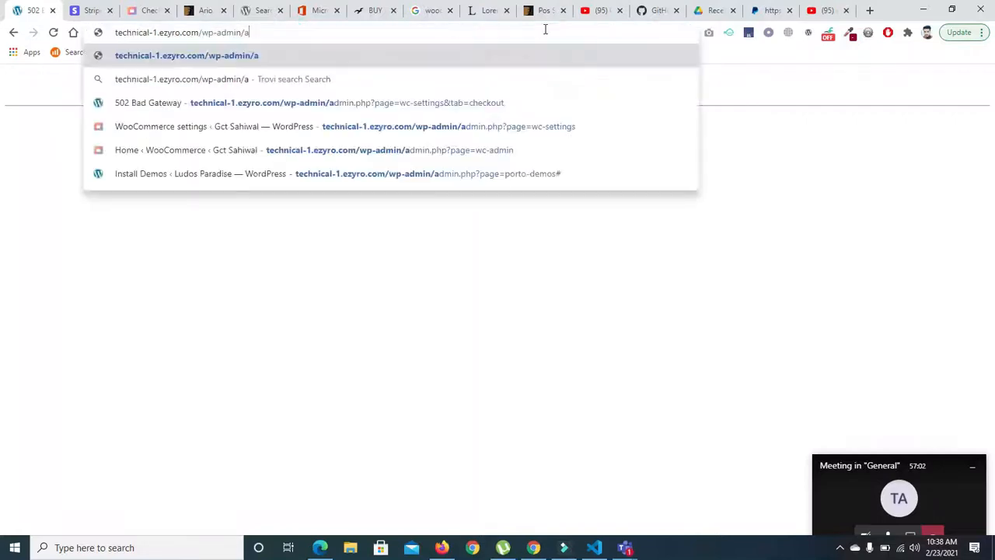
pyautogui.press('Return')
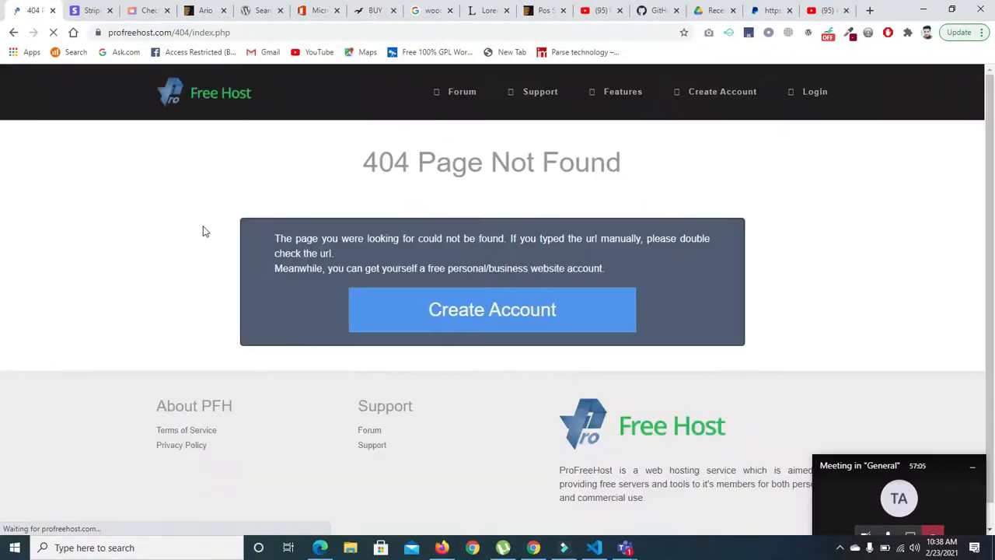
pyautogui.click(13, 32)
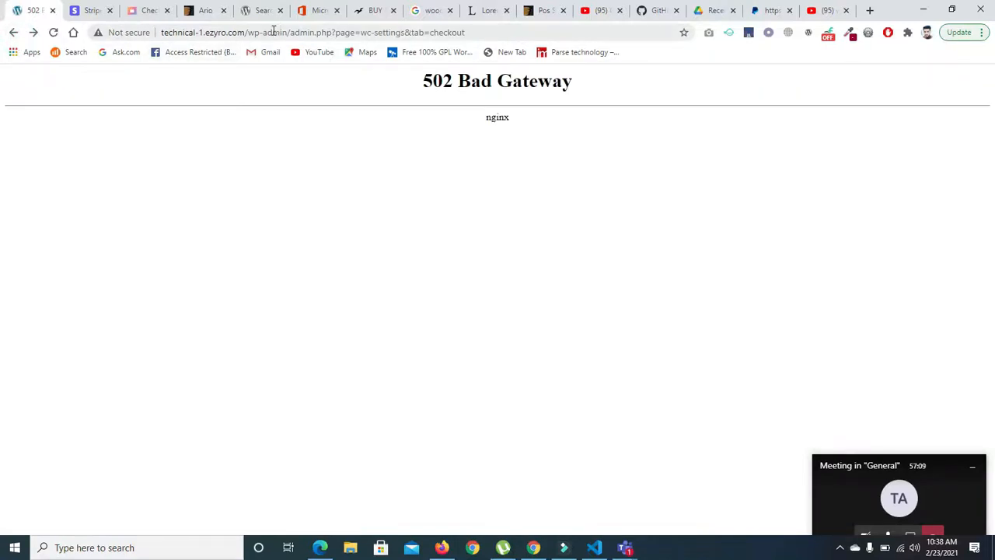
# - Load the site's dashboard at technical-1.ezyro.com/wp-admin/ and open the WooCommerce payment settings
pyautogui.moveTo(280, 33); pyautogui.dragTo(599, 53)
pyautogui.press('BackSpace')
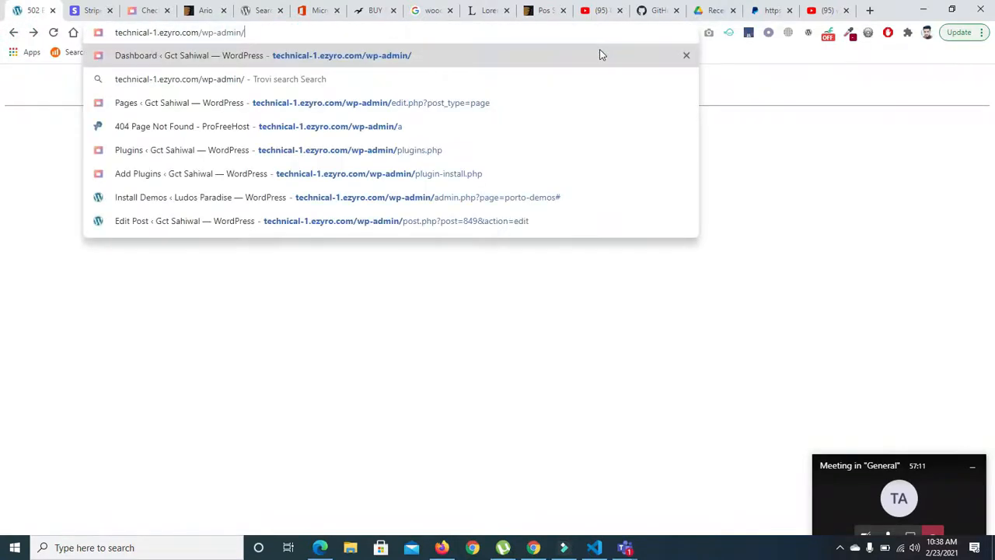
pyautogui.press('Return')
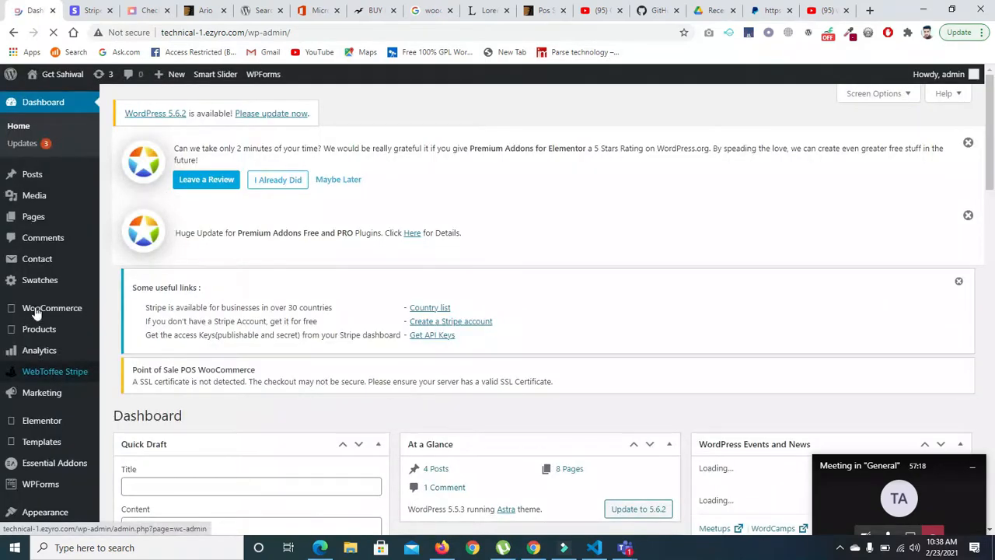
pyautogui.moveTo(36, 311)
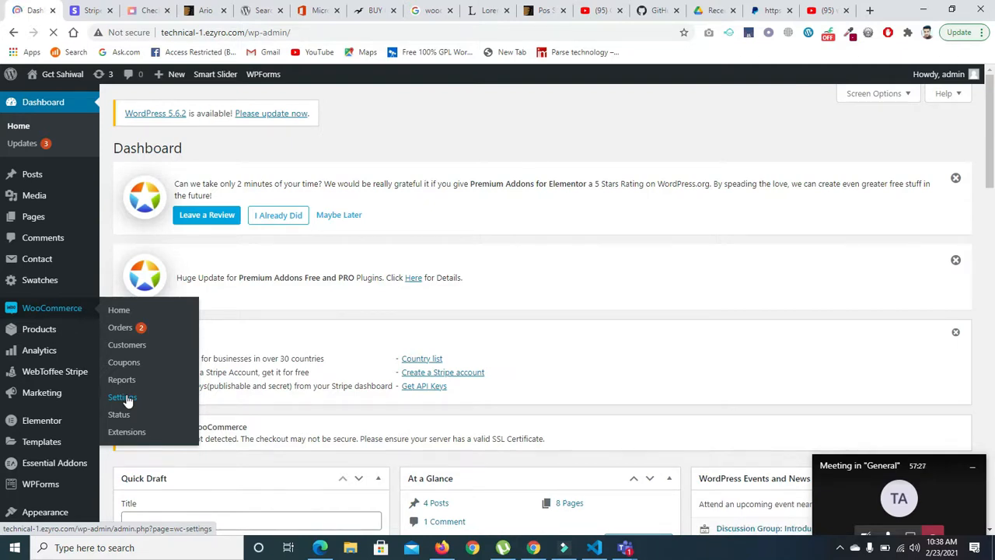
pyautogui.click(122, 397)
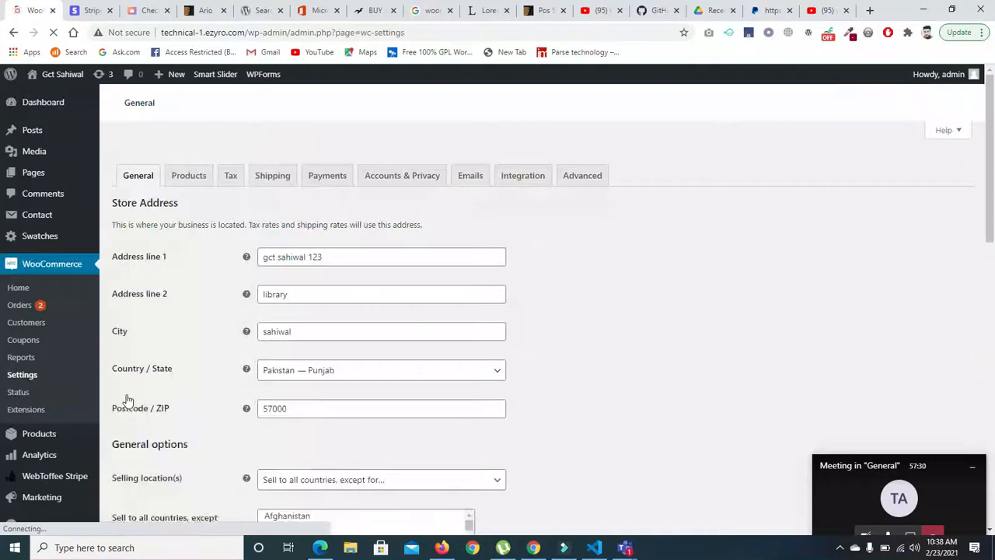
pyautogui.click(326, 177)
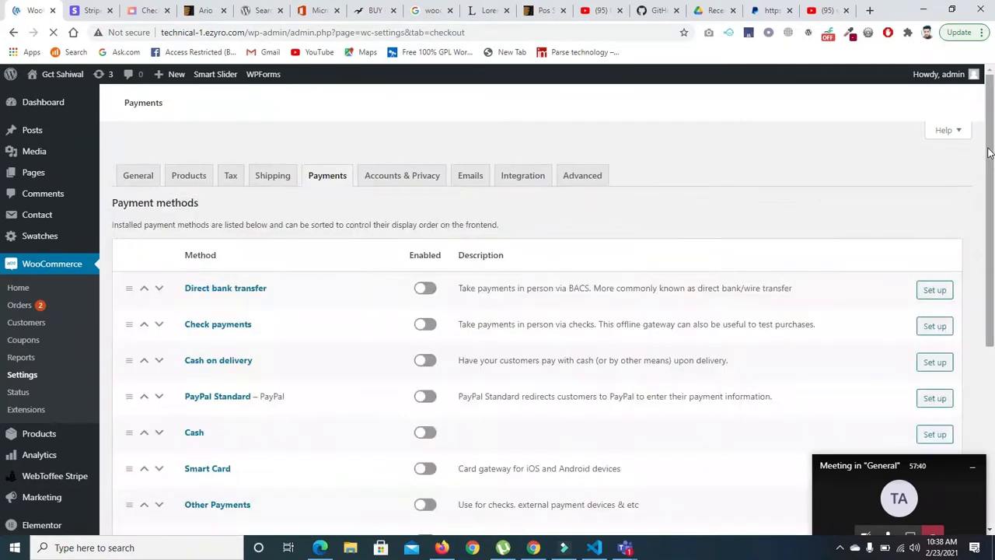
# - Save the WooCommerce payment methods list again and reload the store's checkout page
pyautogui.moveTo(990, 143); pyautogui.dragTo(994, 280)
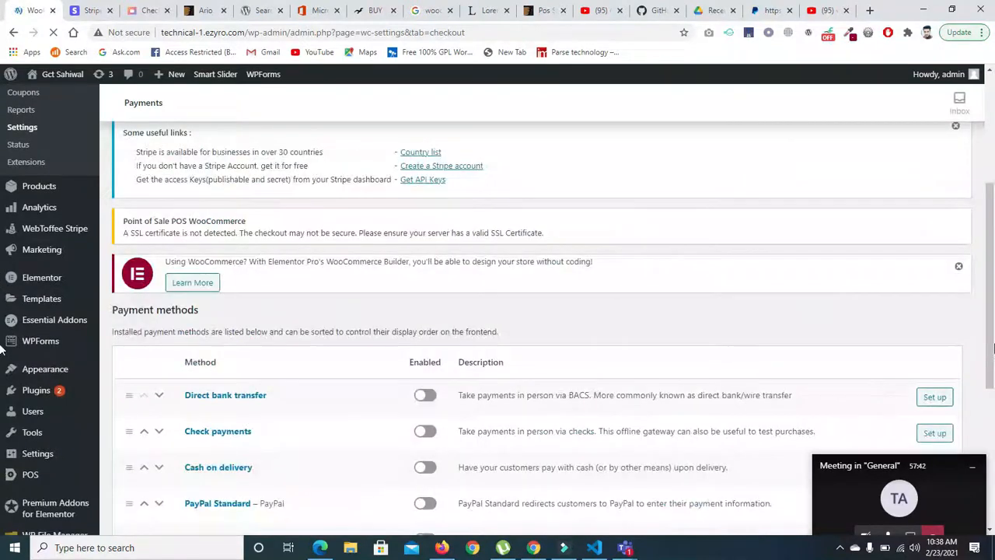
pyautogui.moveTo(994, 325); pyautogui.dragTo(664, 496)
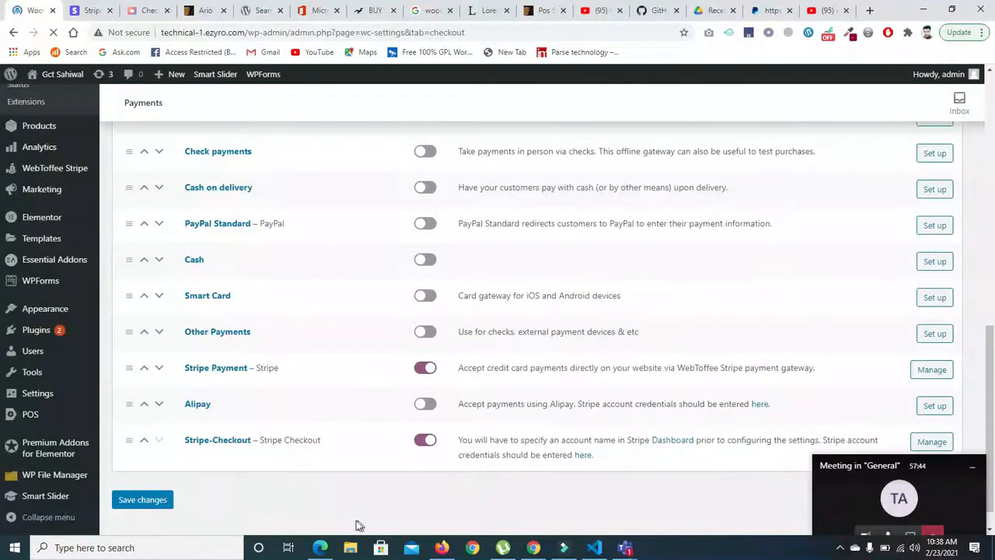
pyautogui.click(165, 503)
pyautogui.click(142, 10)
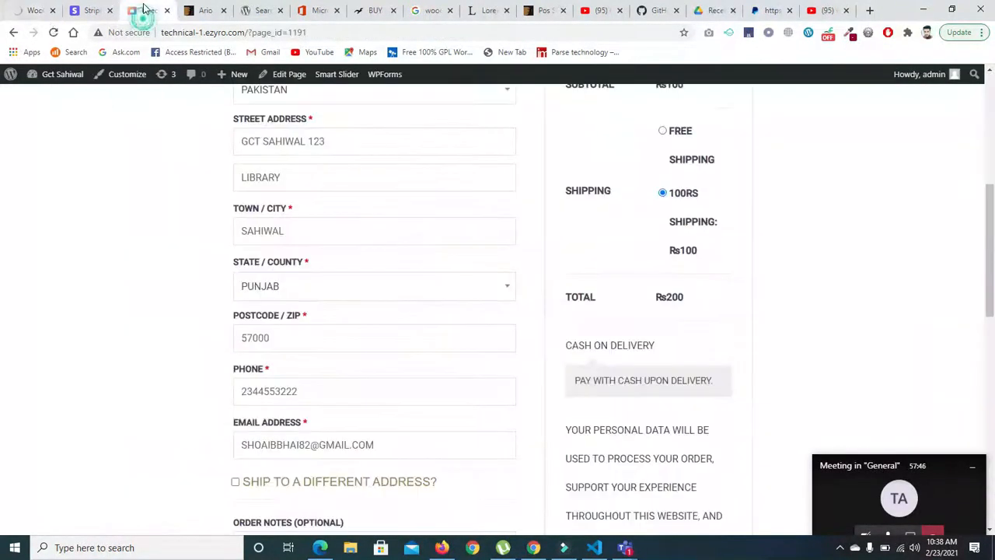
pyautogui.click(52, 31)
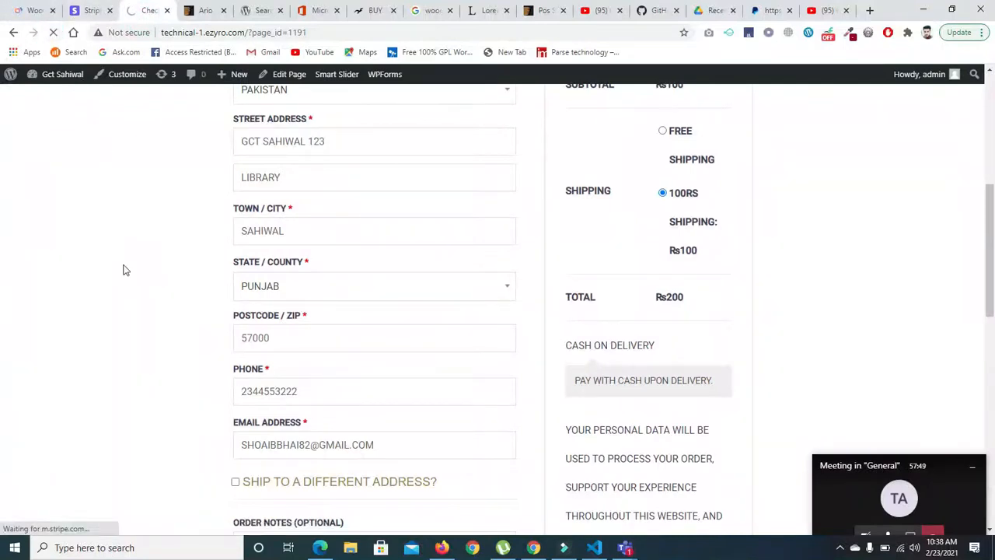
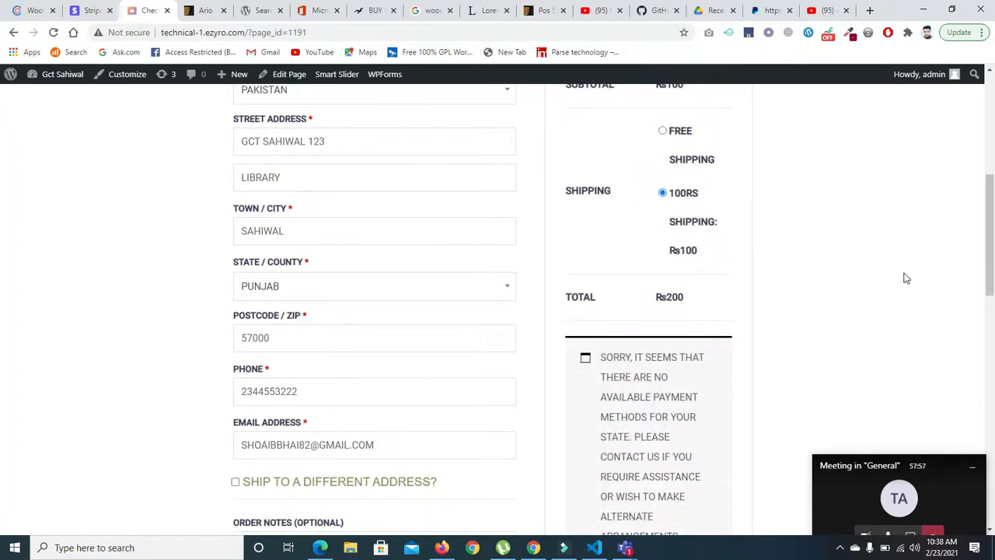
# - Check the payment section of the store's checkout page, and open the Stripe Payment gateway's settings from the WooCommerce payment methods list
pyautogui.scroll(-2, 905, 277)
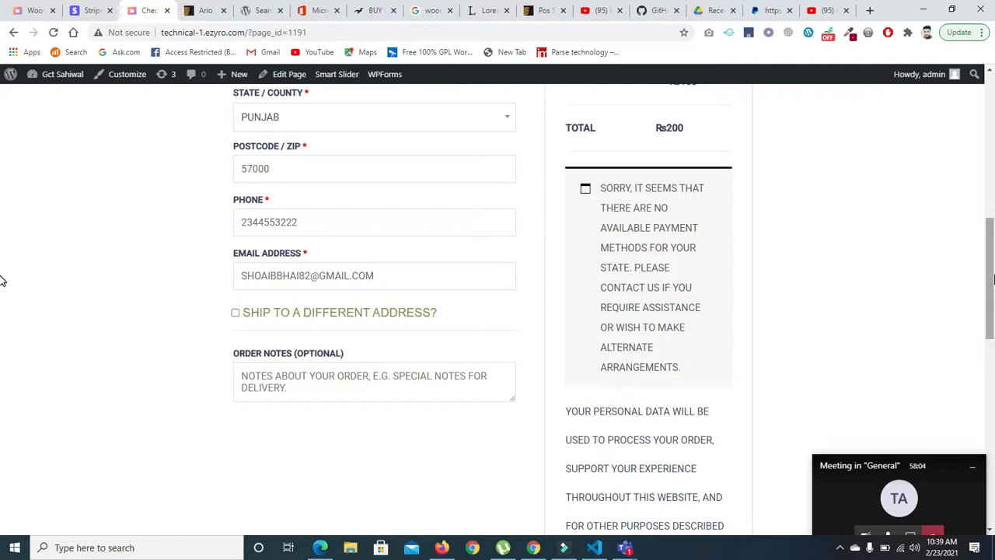
pyautogui.scroll(-3, 1, 288)
pyautogui.scroll(5, 3, 256)
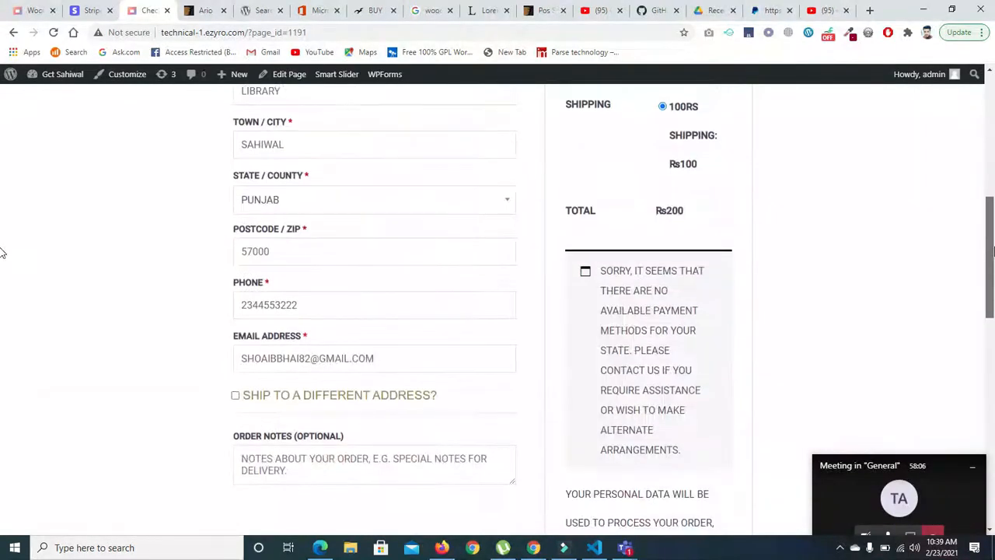
pyautogui.click(23, 14)
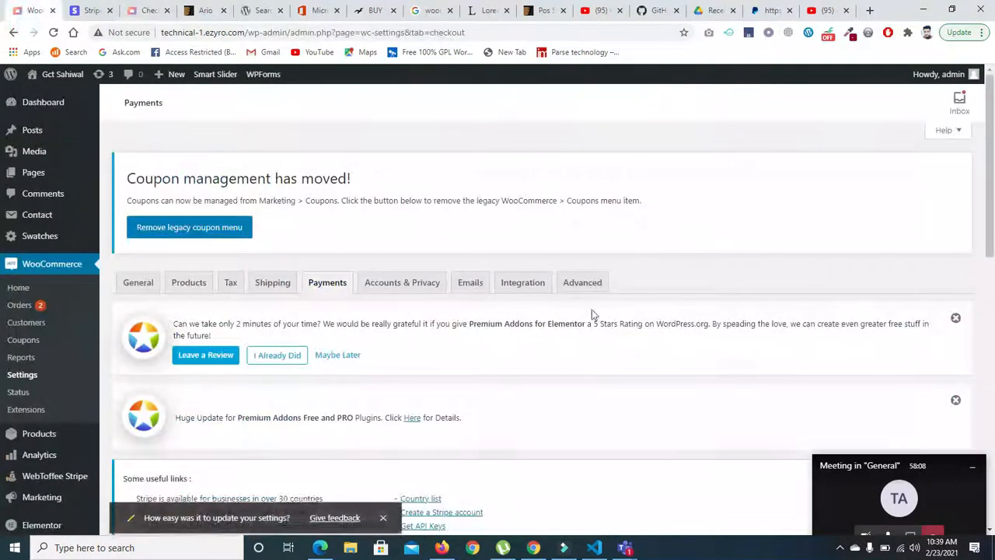
pyautogui.moveTo(990, 143); pyautogui.dragTo(972, 191)
pyautogui.scroll(-10, 972, 191)
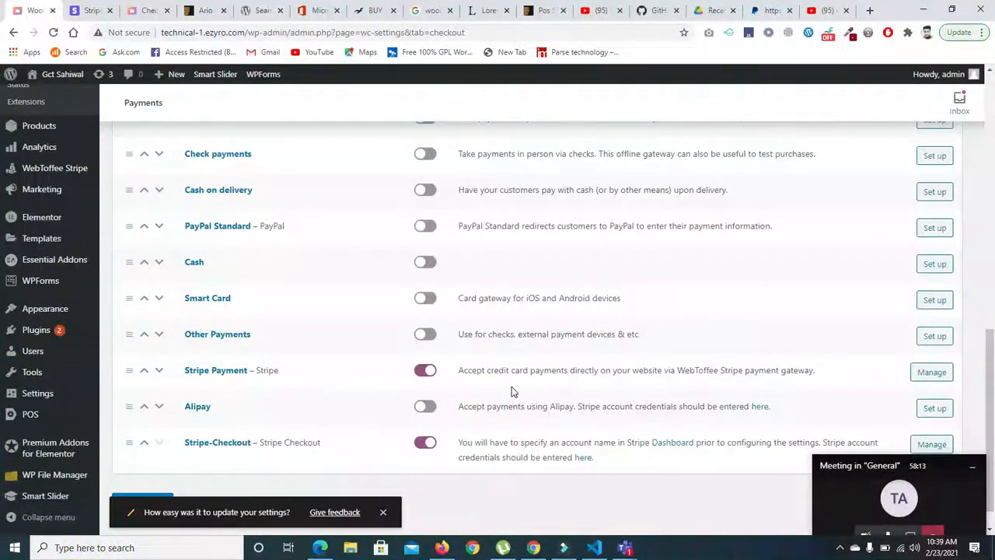
pyautogui.click(927, 377)
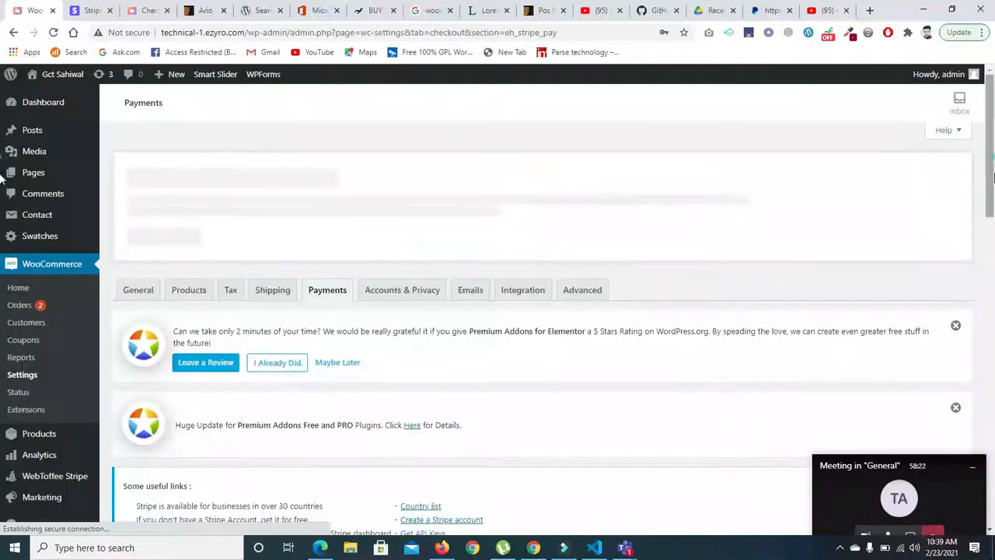
# - Set the Stripe Payment transaction mode to Live Mode, enable Email Transaction Receipt and save the changes
pyautogui.scroll(-5, 3, 257)
pyautogui.click(419, 225)
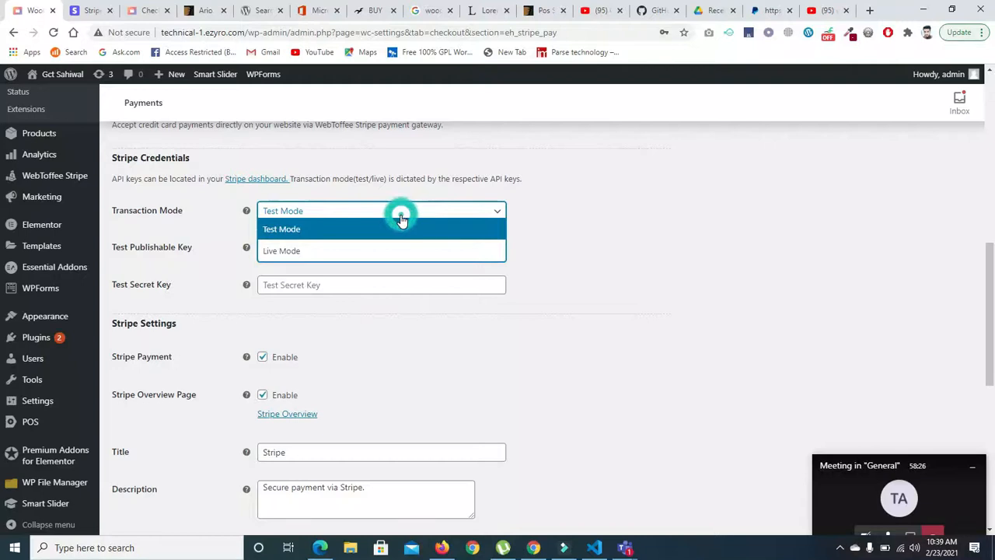
pyautogui.click(357, 249)
pyautogui.scroll(-1, 993, 309)
pyautogui.scroll(-5, 994, 310)
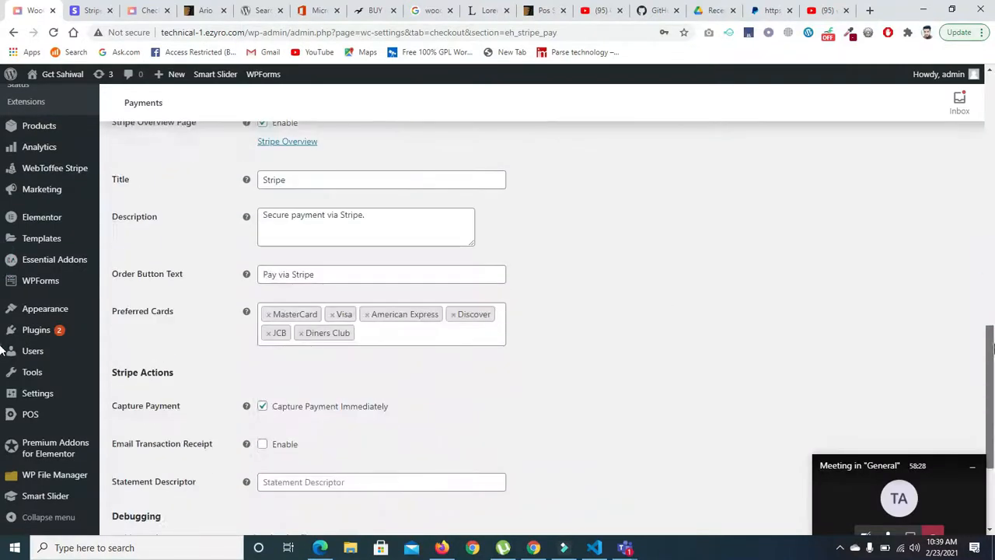
pyautogui.click(263, 261)
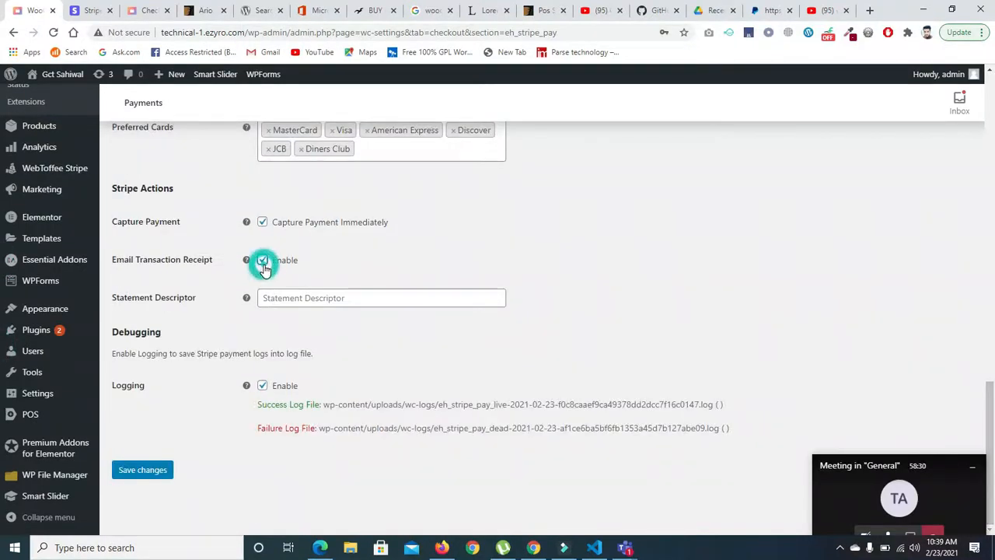
pyautogui.click(141, 479)
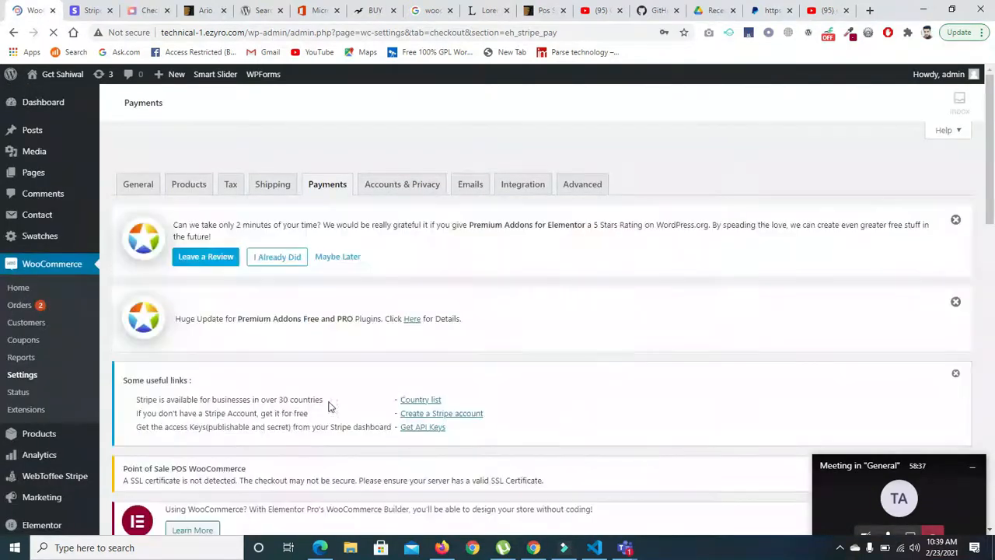
# - Fill in the Live Publishable Key and Live Secret Key in the Stripe credentials and save the changes
pyautogui.moveTo(993, 178); pyautogui.dragTo(994, 350)
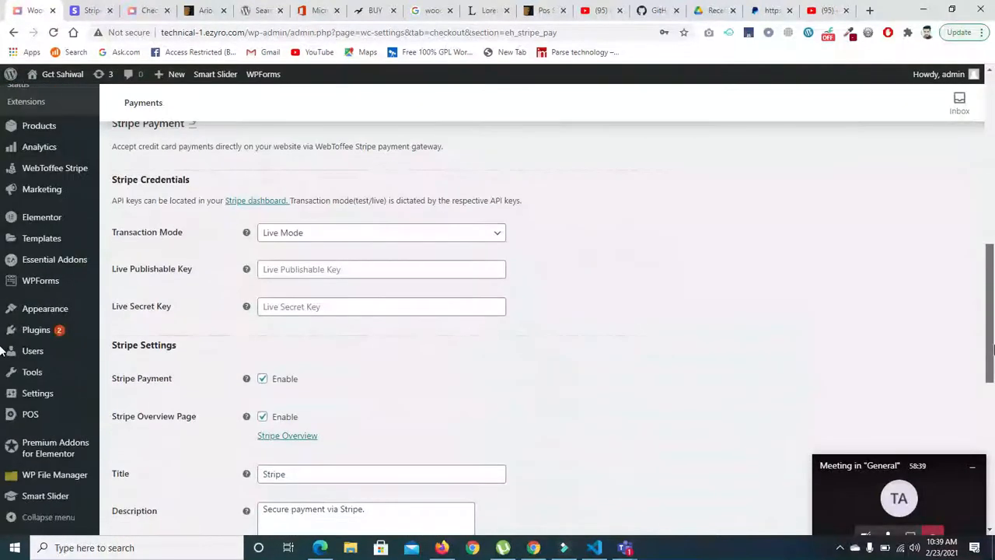
pyautogui.click(396, 272)
pyautogui.write('wrtgi')
pyautogui.press('Tab')
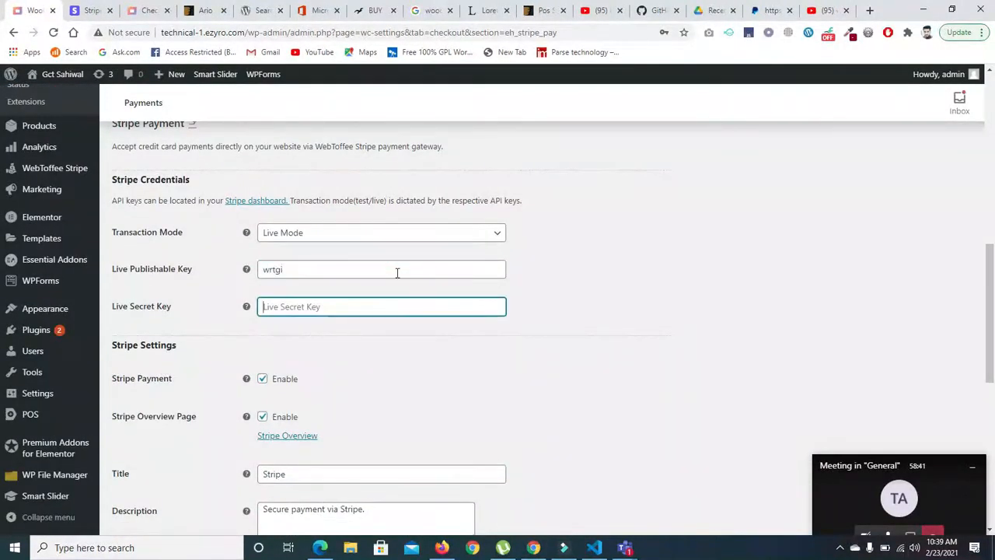
pyautogui.hotkey('ctrl', 'v')
pyautogui.scroll(-6, 762, 340)
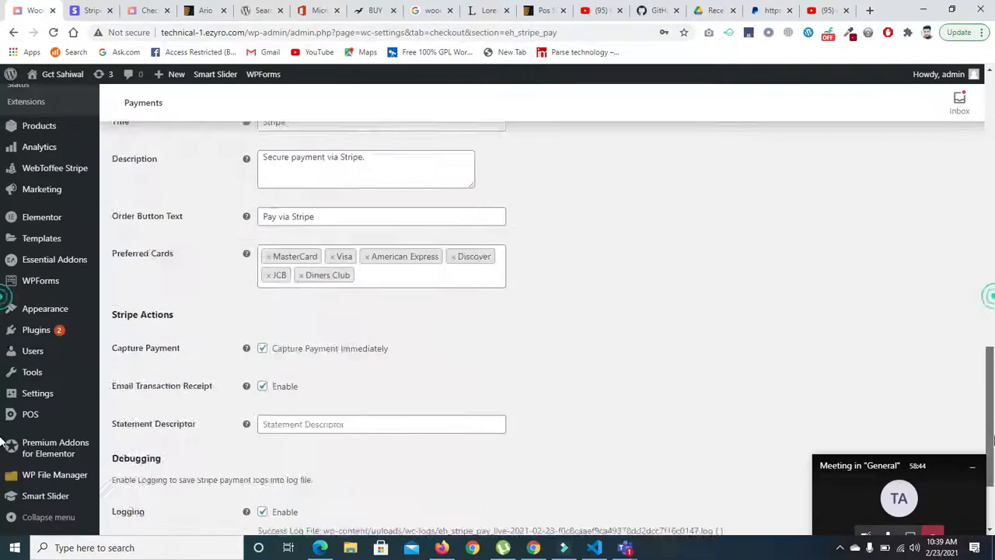
pyautogui.click(159, 479)
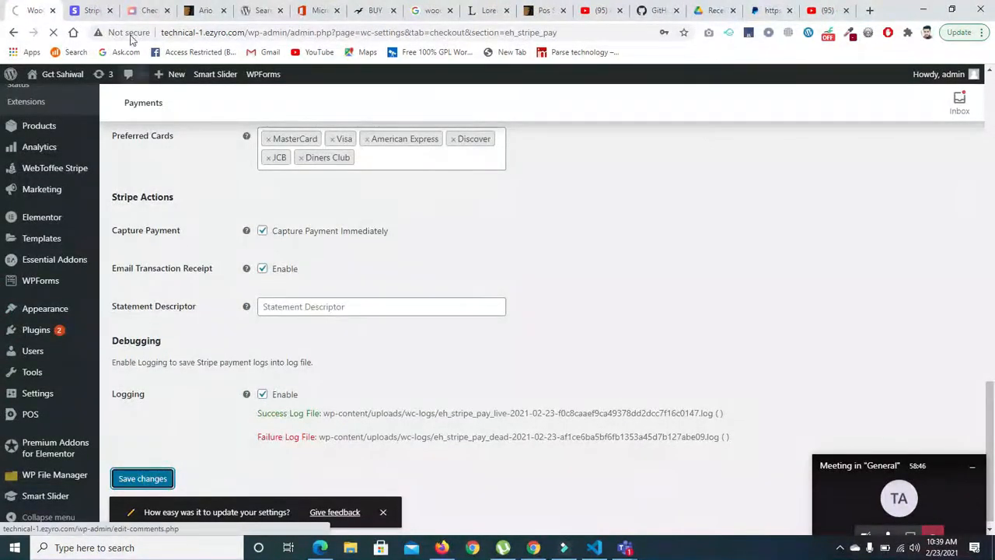
# - Reload the store's checkout page and examine the payment methods offered below the order total
pyautogui.click(147, 11)
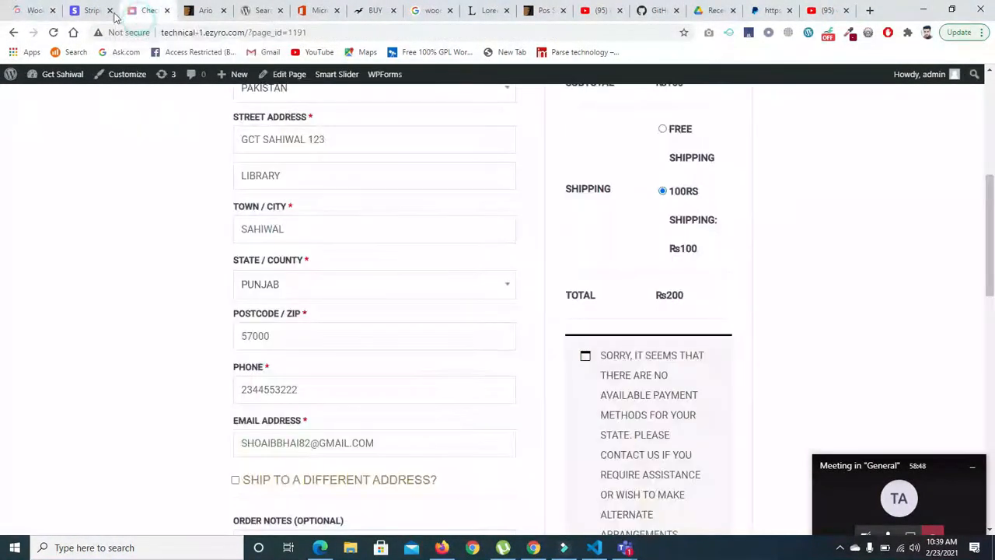
pyautogui.click(53, 32)
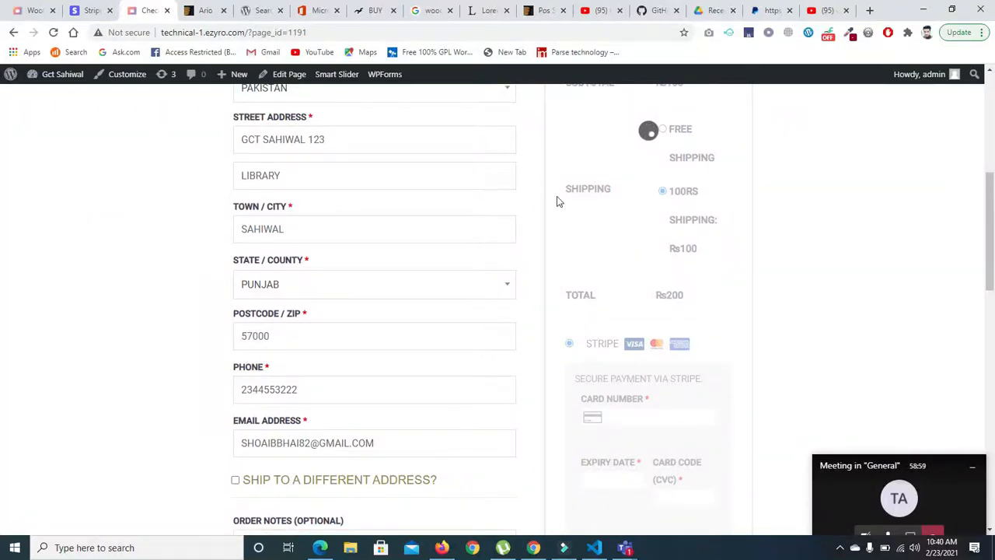
pyautogui.moveTo(992, 233); pyautogui.dragTo(992, 255)
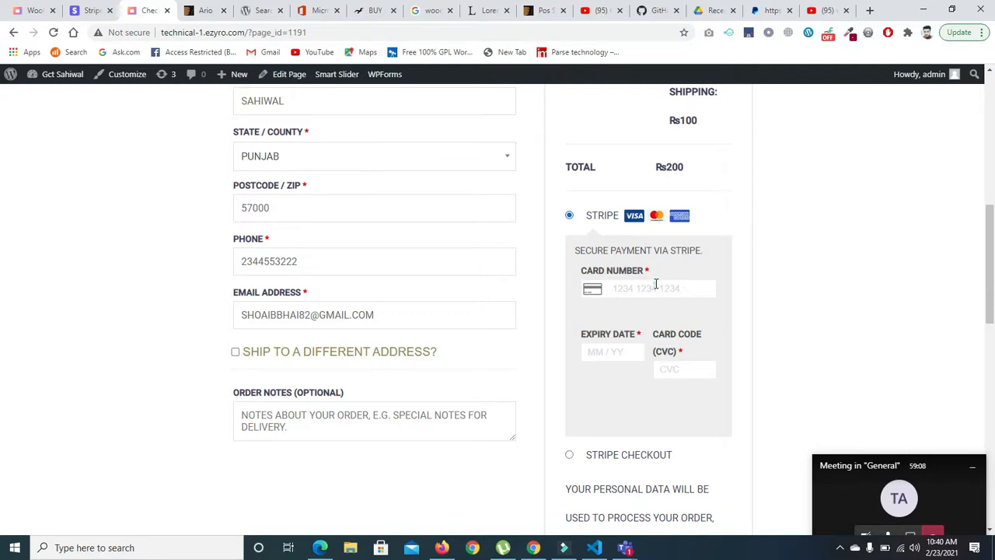
# - Append more characters to the Live Publishable Key in the Stripe Payment settings and save the changes
pyautogui.click(20, 11)
pyautogui.scroll(-6, 523, 293)
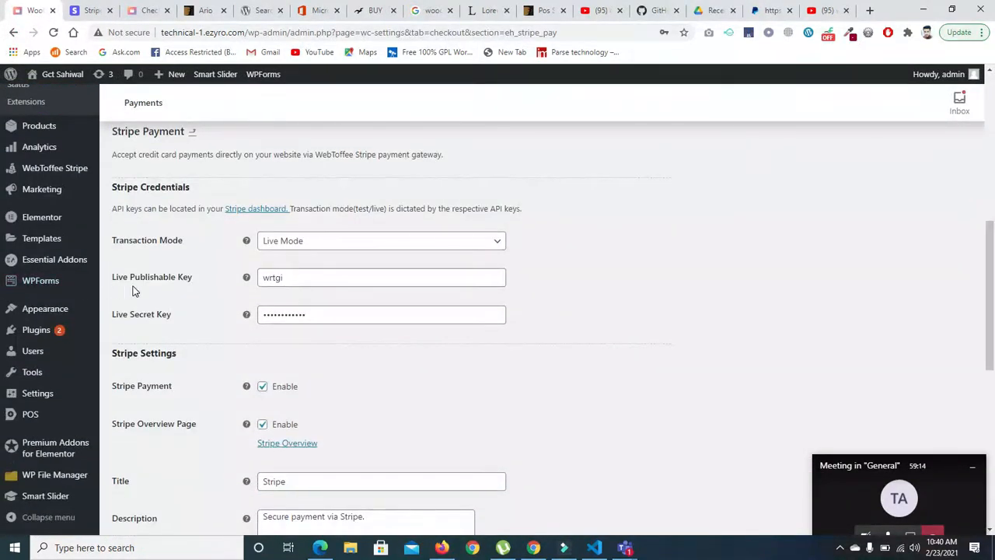
pyautogui.click(302, 280)
pyautogui.write('wdegotmi')
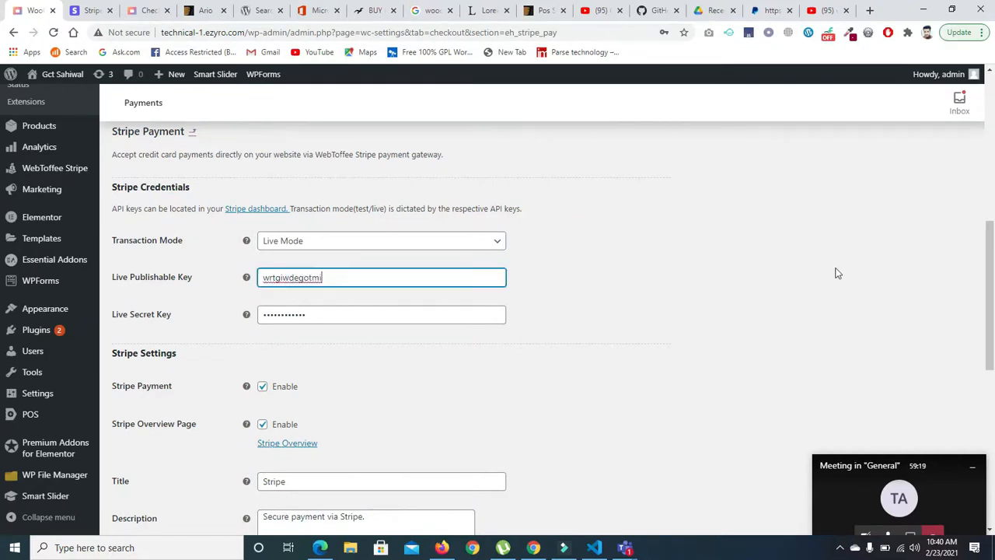
pyautogui.click(993, 211)
pyautogui.moveTo(993, 182); pyautogui.dragTo(993, 482)
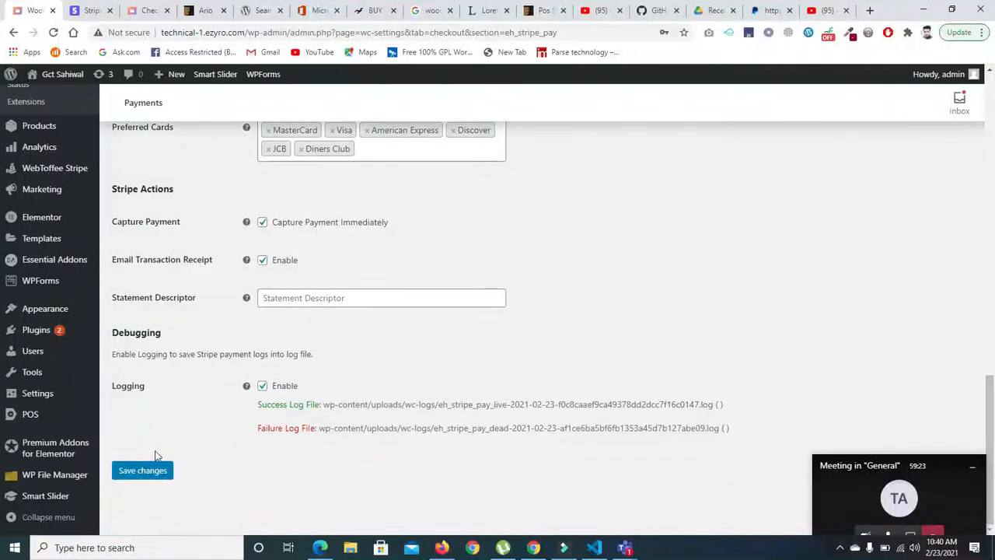
pyautogui.click(142, 470)
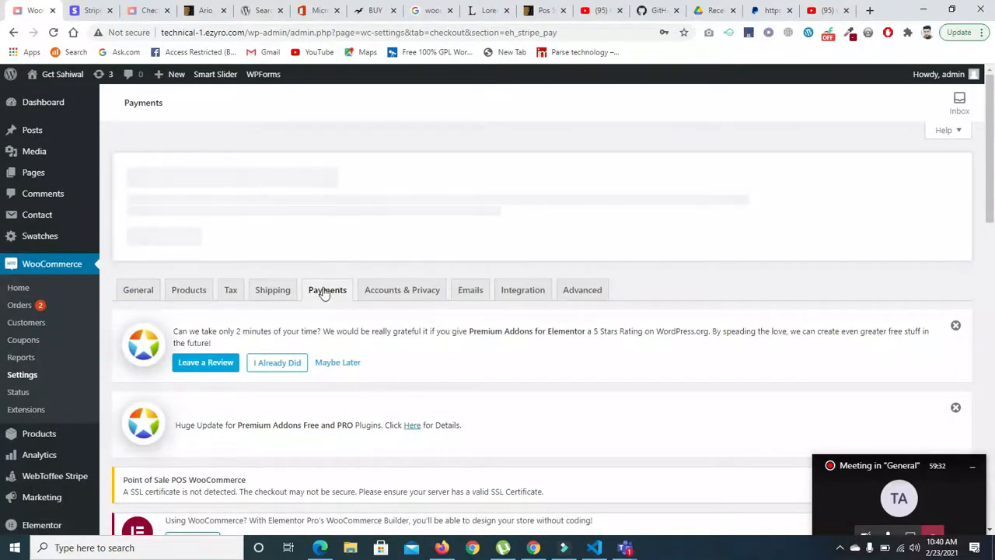
# - Enable Cash on delivery in the WooCommerce payment methods list and save the changes
pyautogui.click(324, 293)
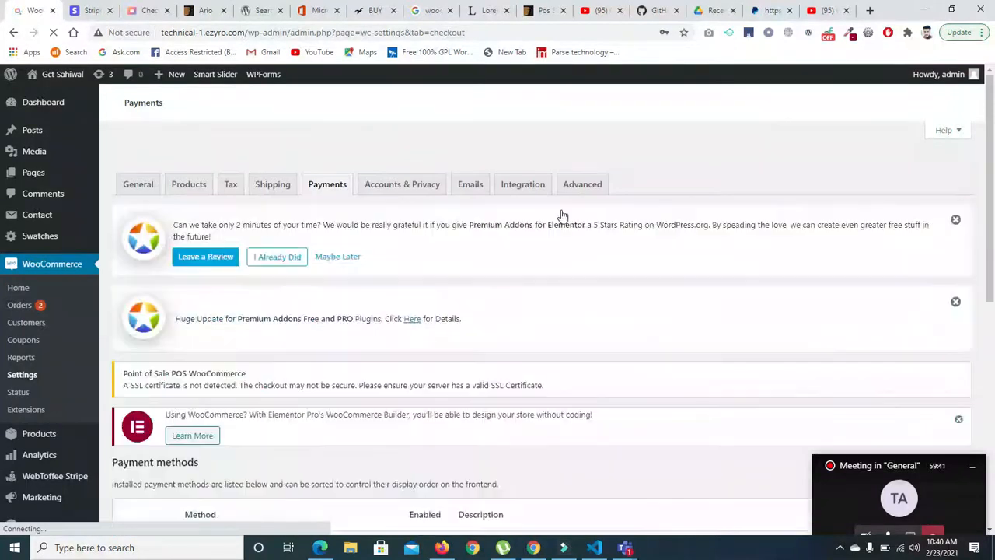
pyautogui.moveTo(993, 190); pyautogui.dragTo(993, 397)
pyautogui.click(420, 279)
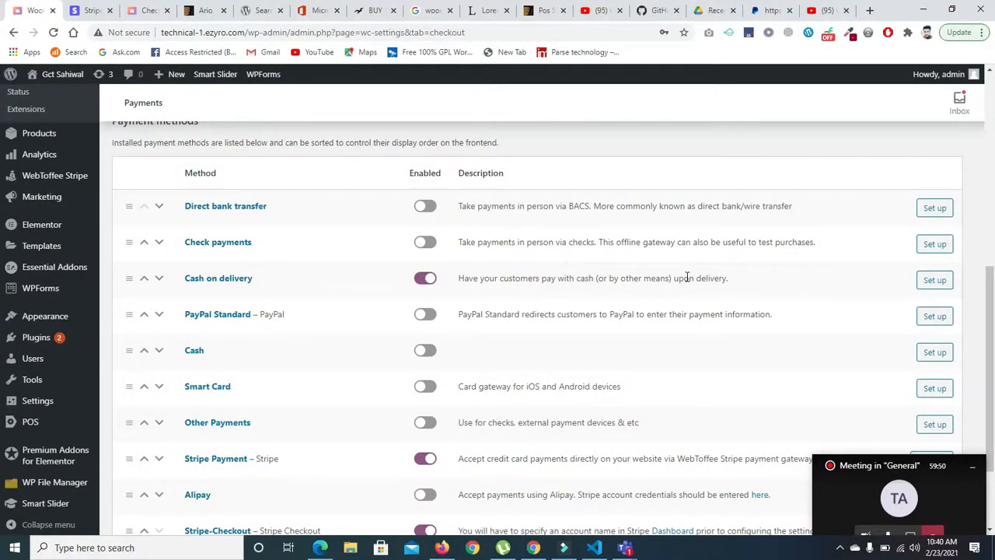
pyautogui.moveTo(994, 328); pyautogui.dragTo(994, 403)
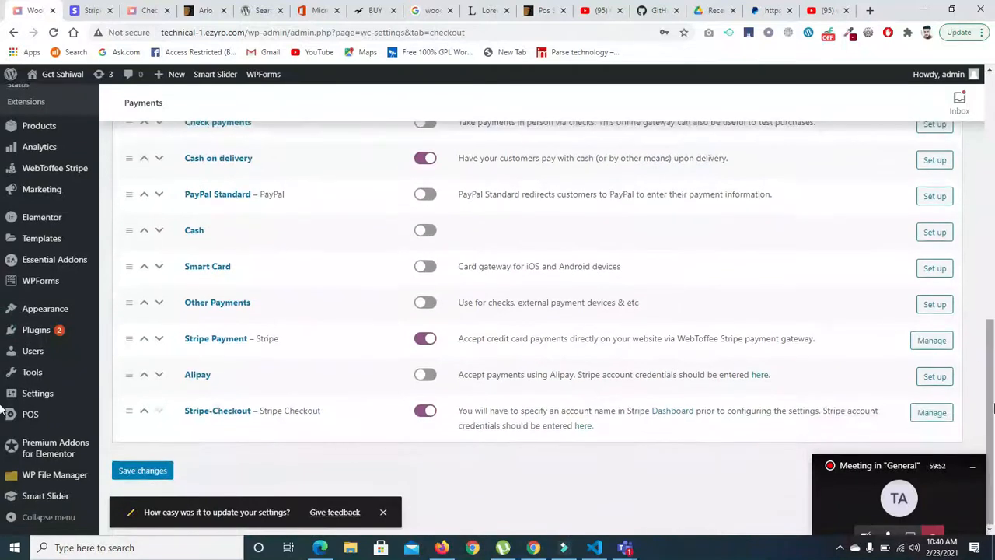
pyautogui.click(155, 476)
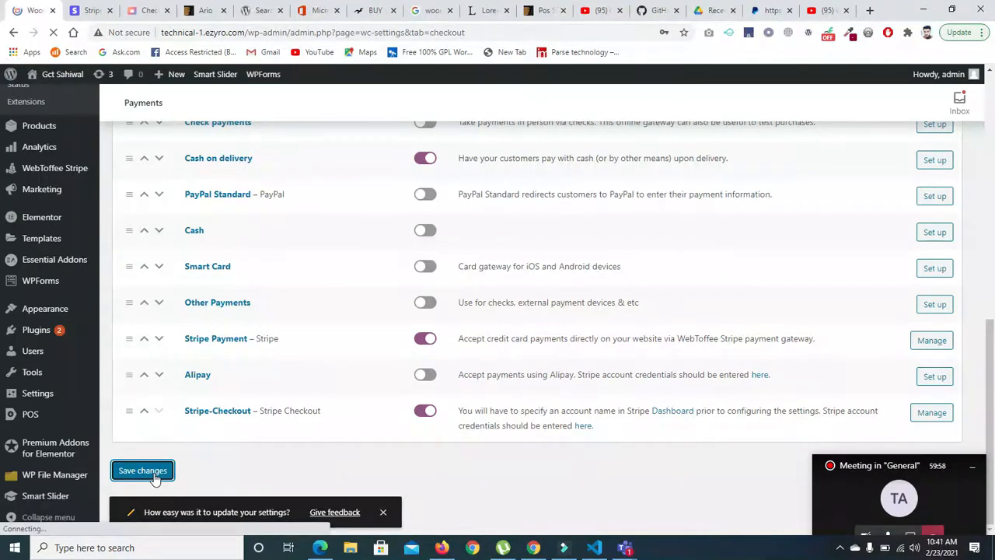
# - Reload the store's checkout page and switch between the Stripe Checkout, Cash on delivery and Stripe payment options to compare them
pyautogui.click(147, 10)
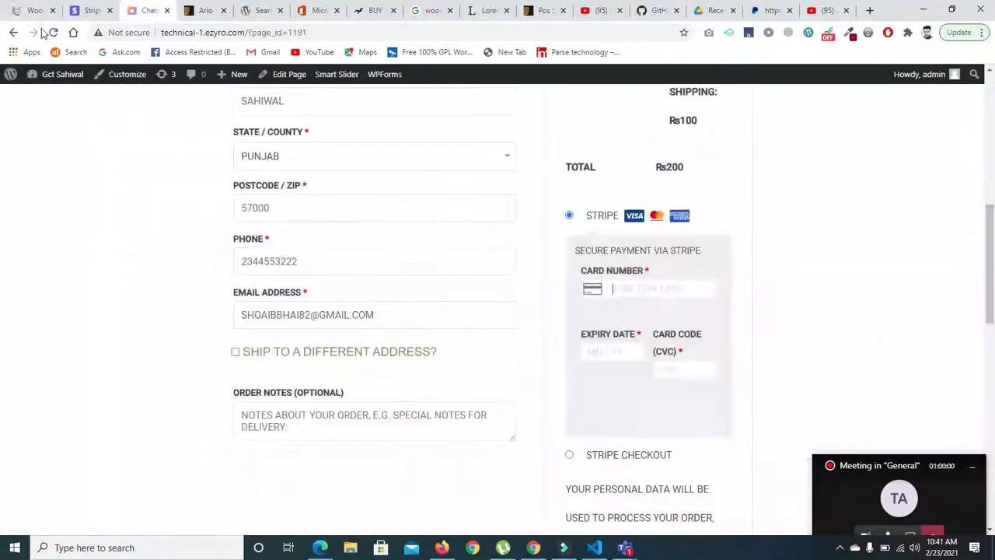
pyautogui.click(54, 33)
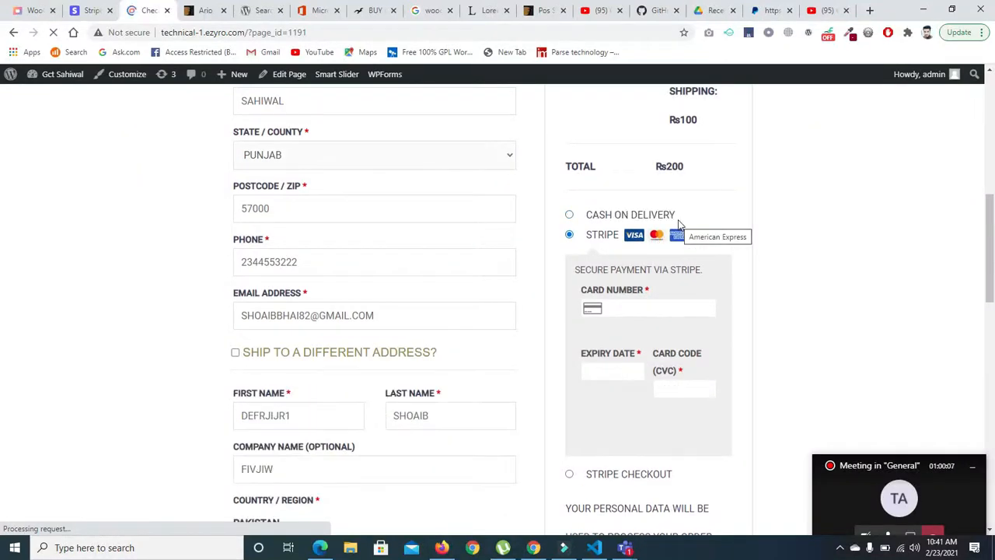
pyautogui.scroll(-3, 921, 277)
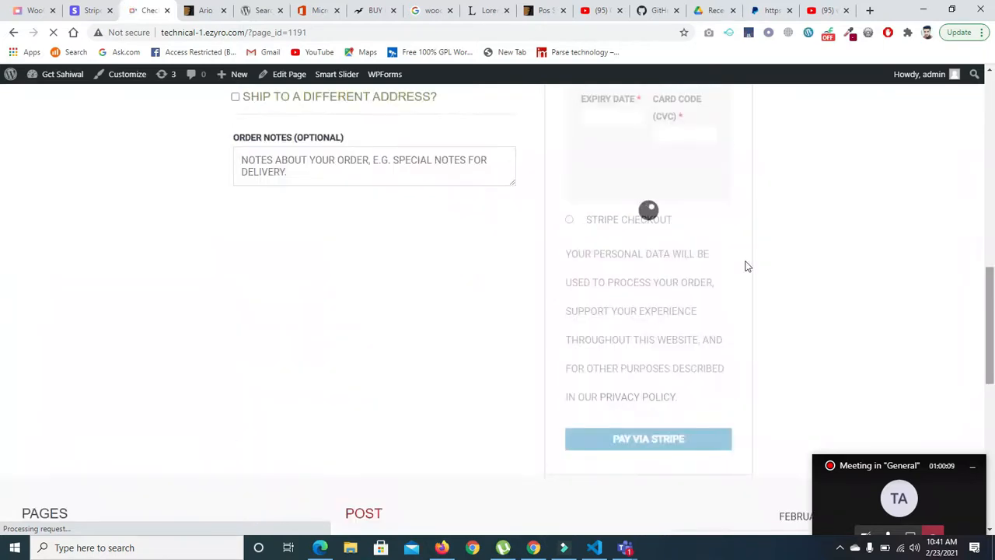
pyautogui.click(570, 220)
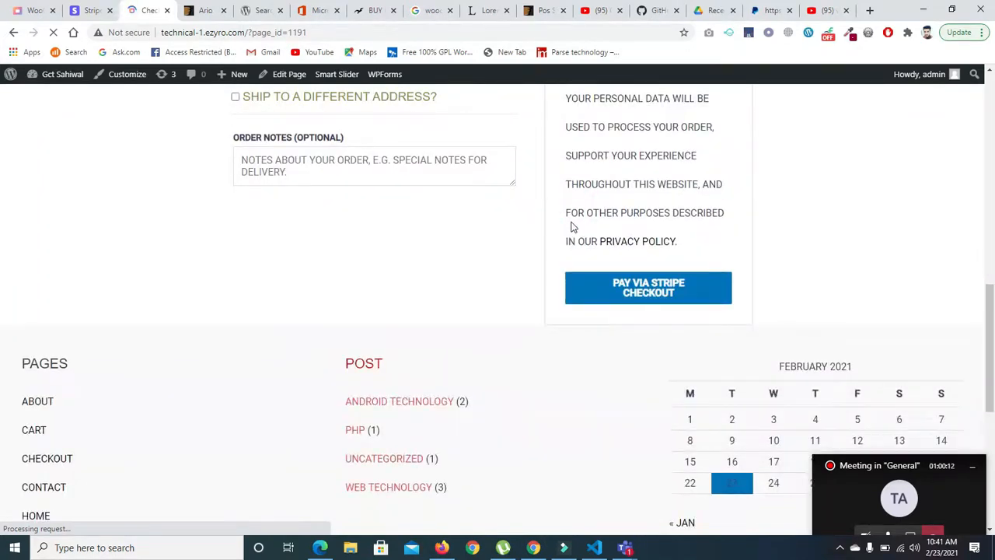
pyautogui.scroll(5, 2, 344)
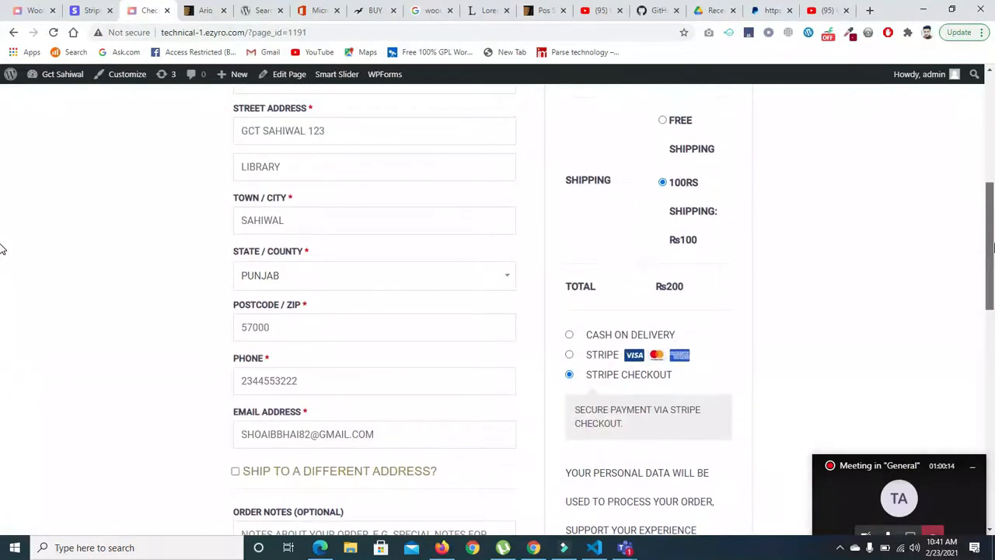
pyautogui.click(570, 335)
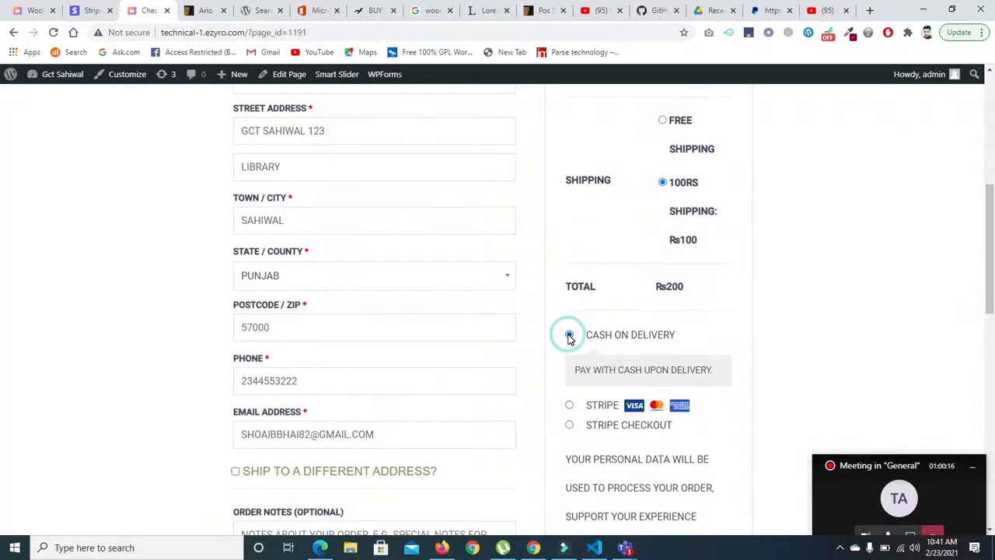
pyautogui.click(569, 406)
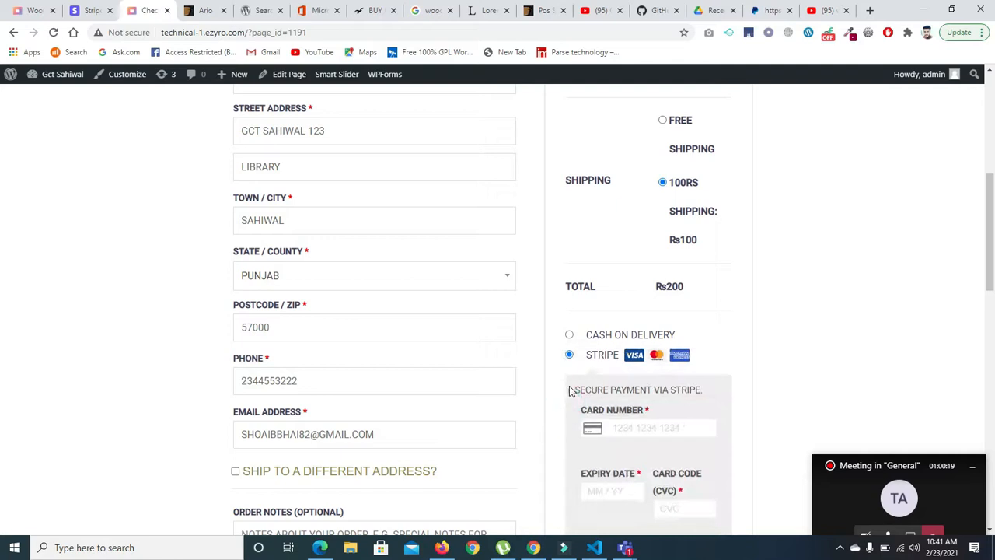
pyautogui.click(570, 334)
pyautogui.moveTo(993, 239); pyautogui.dragTo(976, 255)
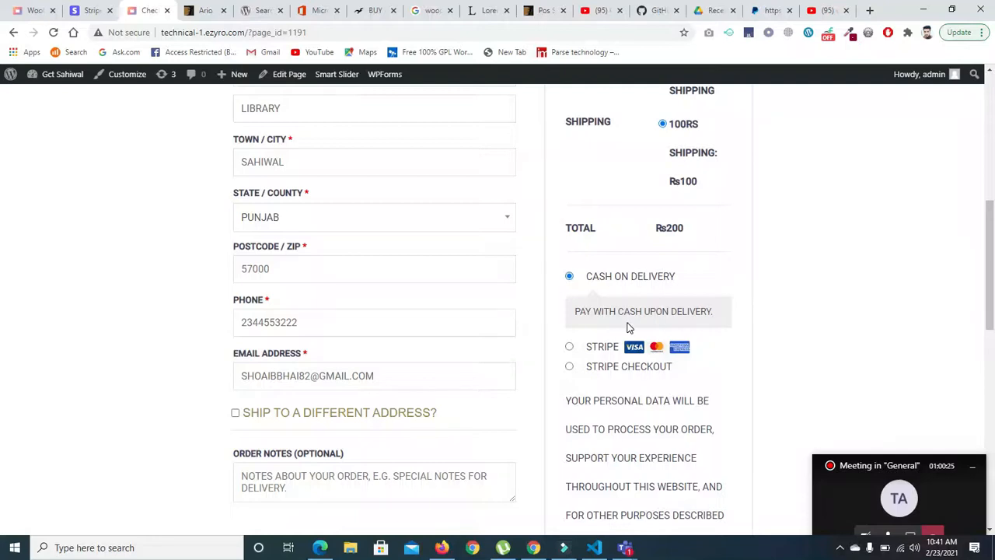
# - Select Stripe Checkout as the payment method and submit the sweatshirt order for payment
pyautogui.click(571, 368)
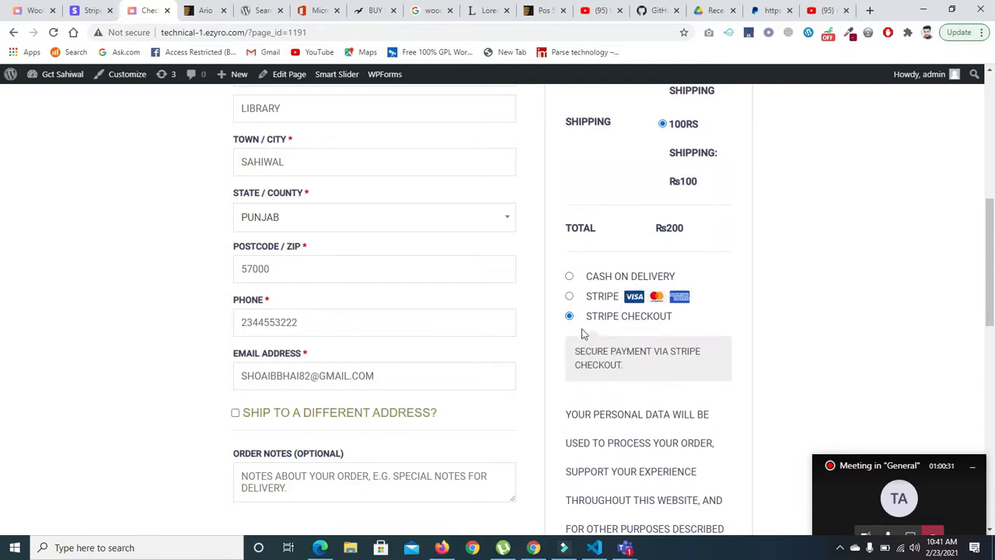
pyautogui.scroll(-3, 2, 296)
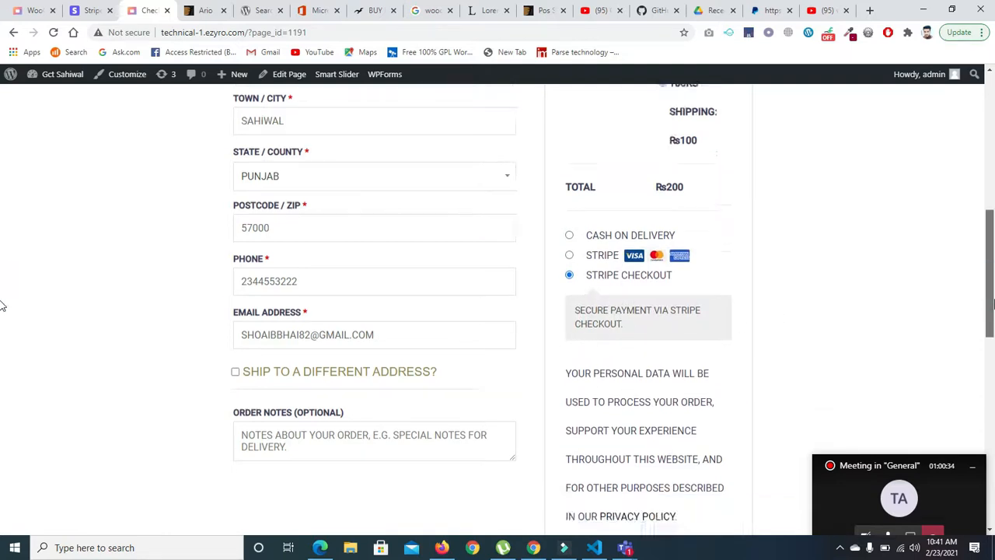
pyautogui.click(659, 434)
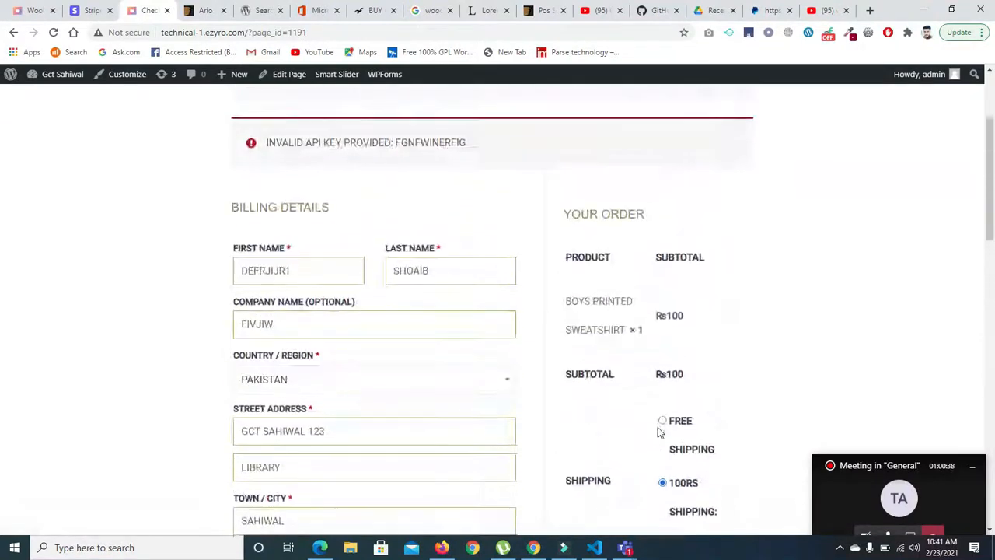
# - Choose Stripe instead of Stripe Checkout as the order's payment method and enter the first digits of the card number
pyautogui.scroll(-6, 3, 223)
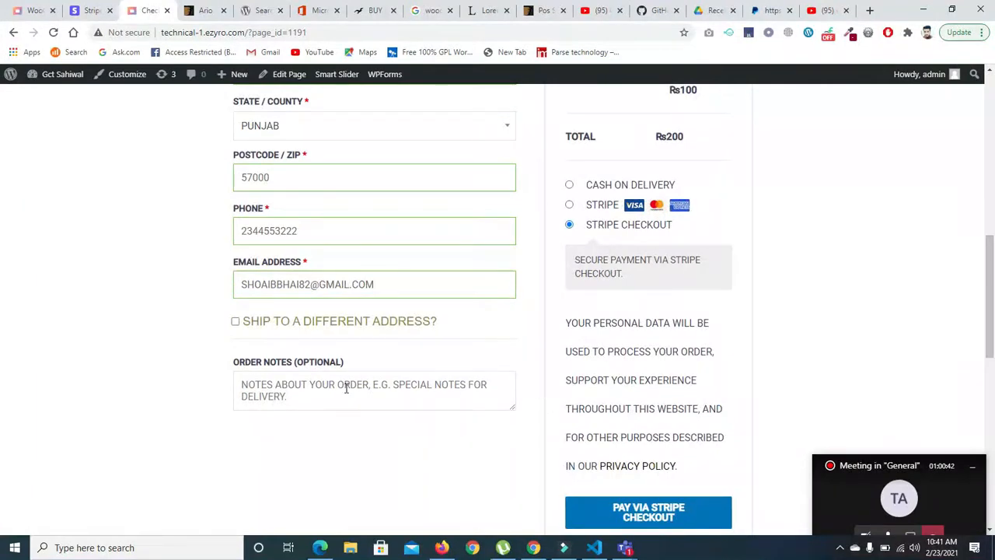
pyautogui.scroll(-1, 4, 282)
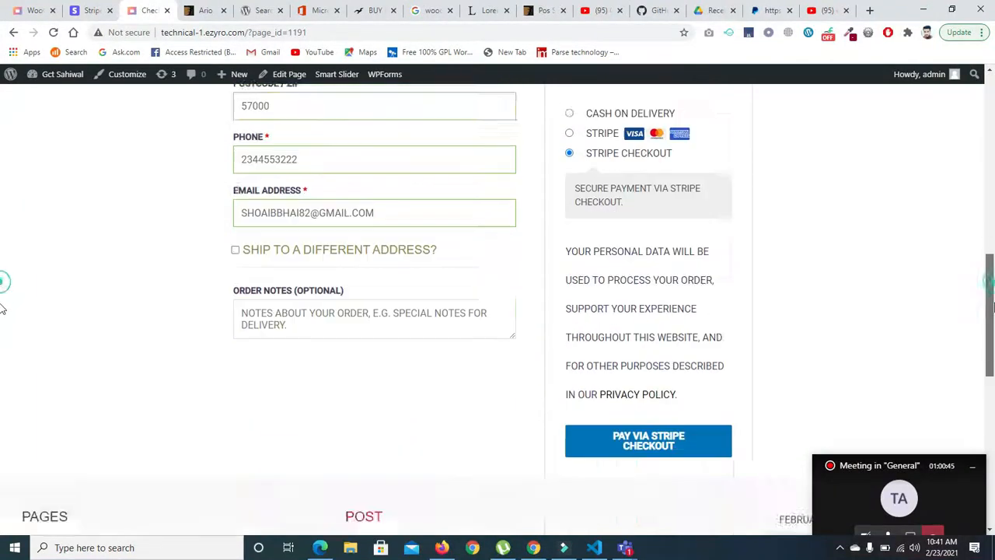
pyautogui.scroll(2, 4, 281)
pyautogui.click(570, 250)
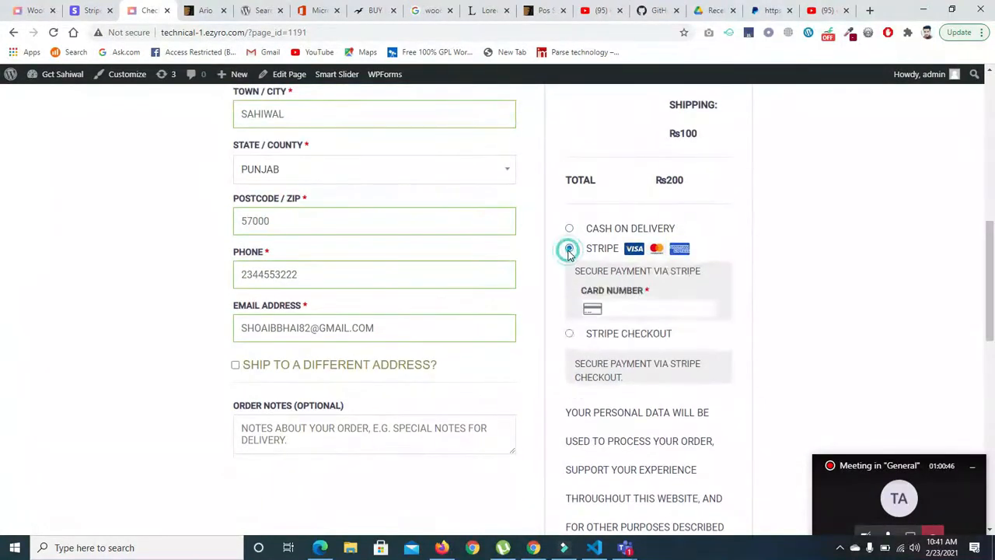
pyautogui.click(631, 320)
pyautogui.write('4242')
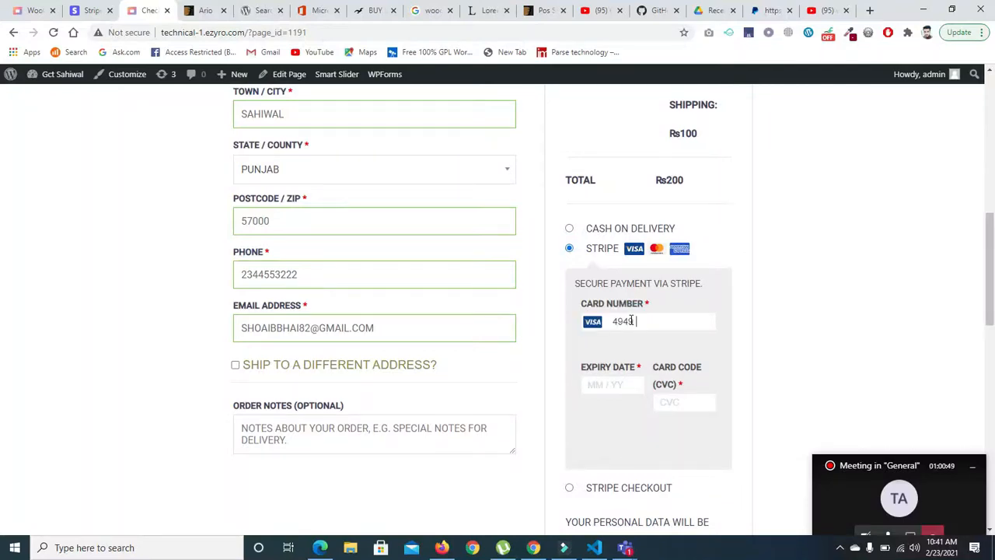
# - Enter the card's expiry date and CVC code and submit the order for payment via Stripe
pyautogui.click(621, 381)
pyautogui.write('090')
pyautogui.click(686, 403)
pyautogui.write('090')
pyautogui.scroll(-5, 688, 358)
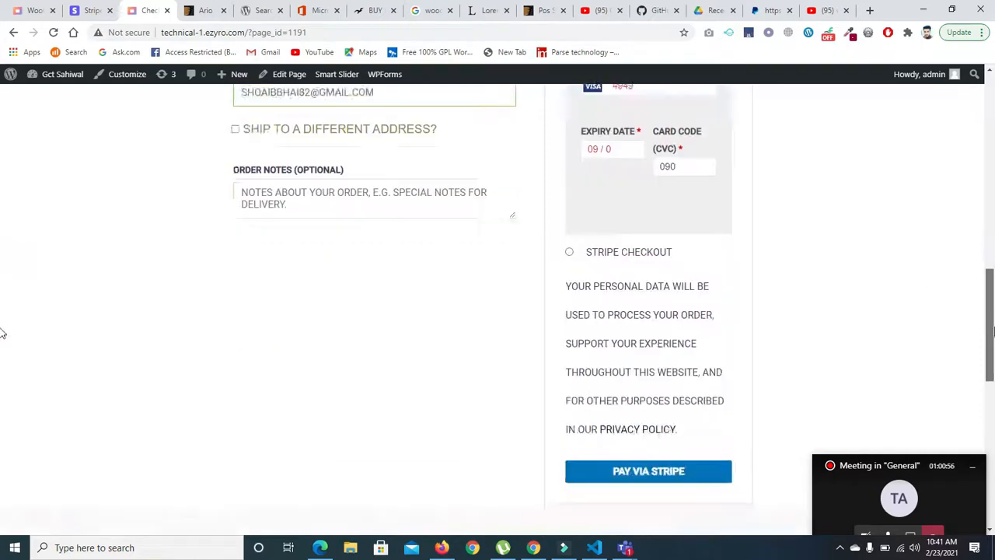
pyautogui.click(676, 311)
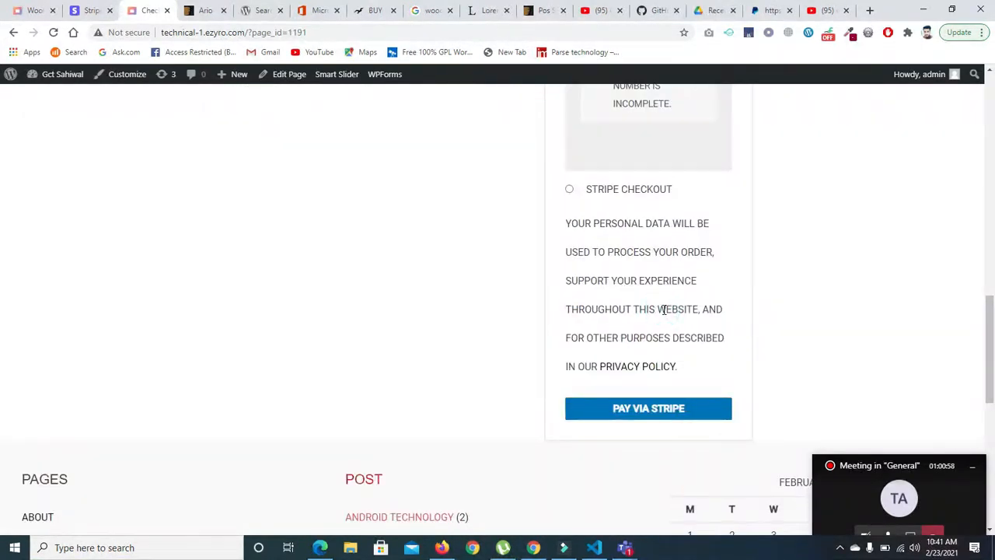
pyautogui.click(619, 412)
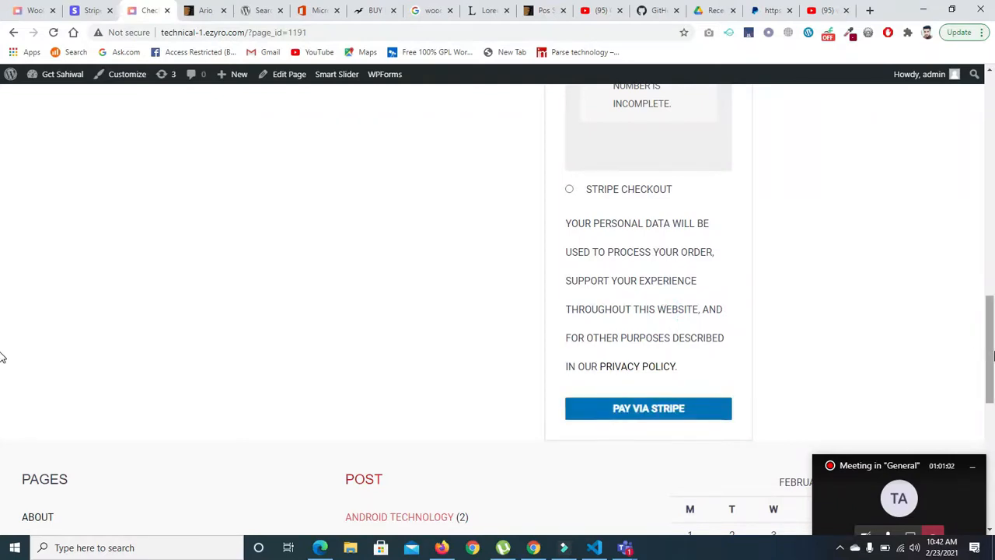
# - Add more digits to the card number in the Stripe payment form and submit the payment again
pyautogui.moveTo(990, 355); pyautogui.dragTo(990, 255)
pyautogui.scroll(-3, 3, 264)
pyautogui.click(674, 185)
pyautogui.write('486')
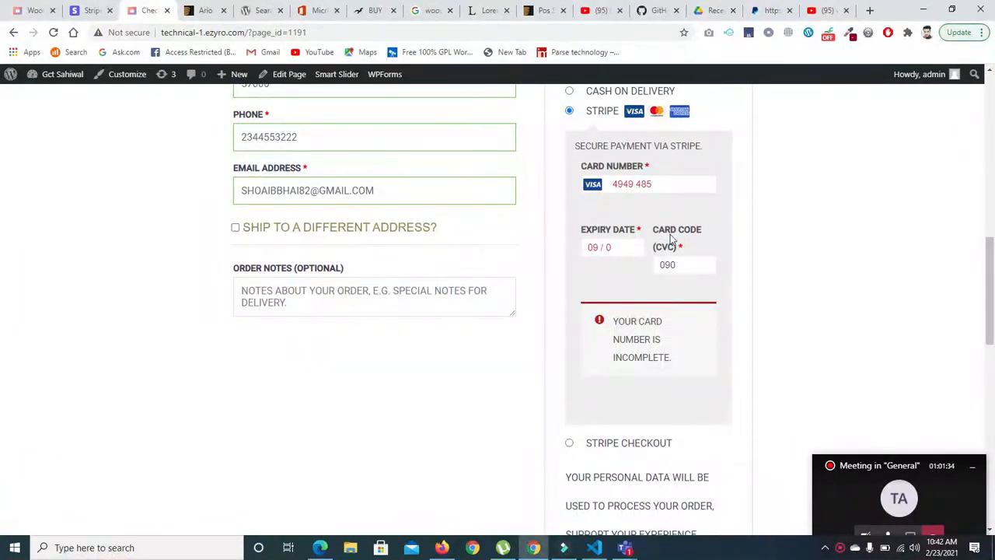
pyautogui.click(658, 187)
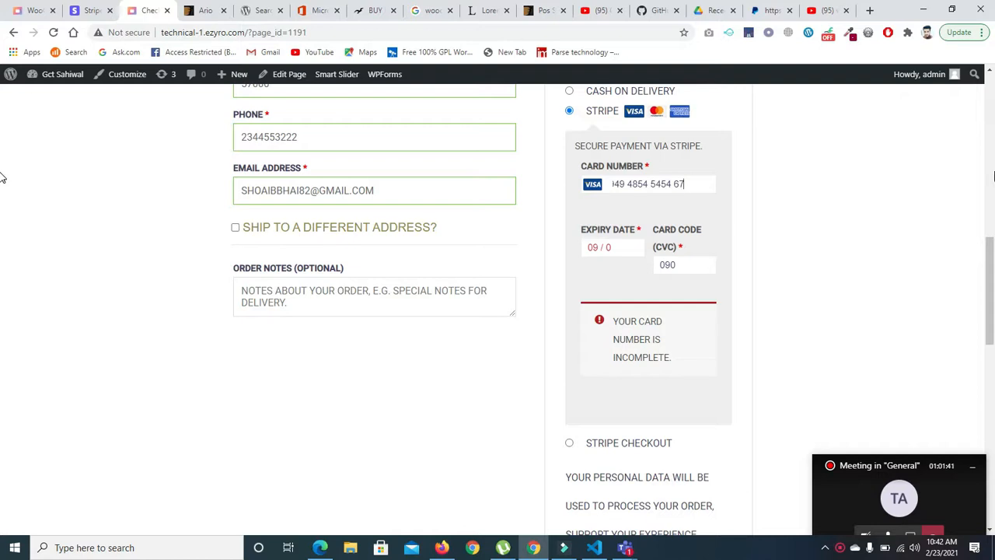
pyautogui.scroll(-3, 724, 391)
pyautogui.click(662, 412)
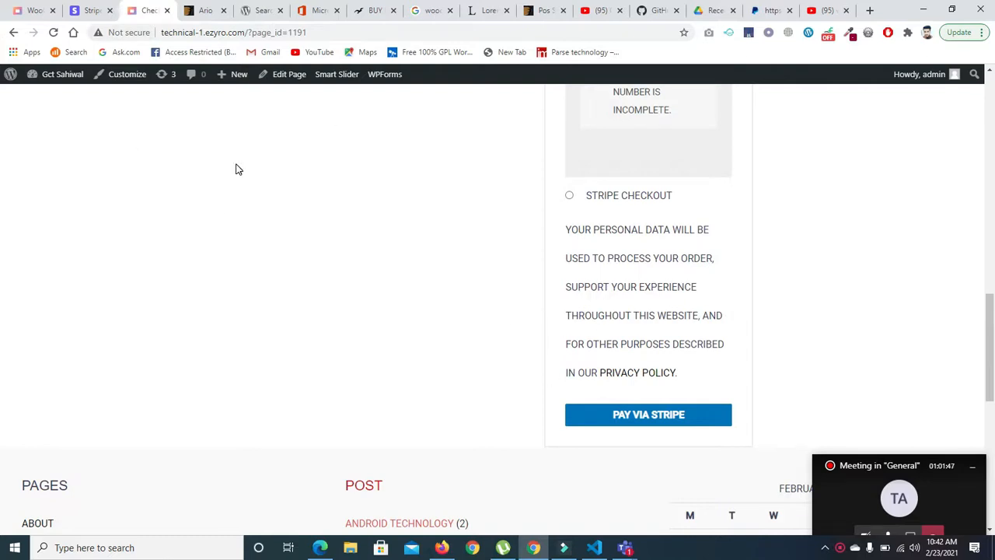
# - Open the Stripe Payment gateway's settings in WooCommerce and review its transaction mode and credentials
pyautogui.click(36, 14)
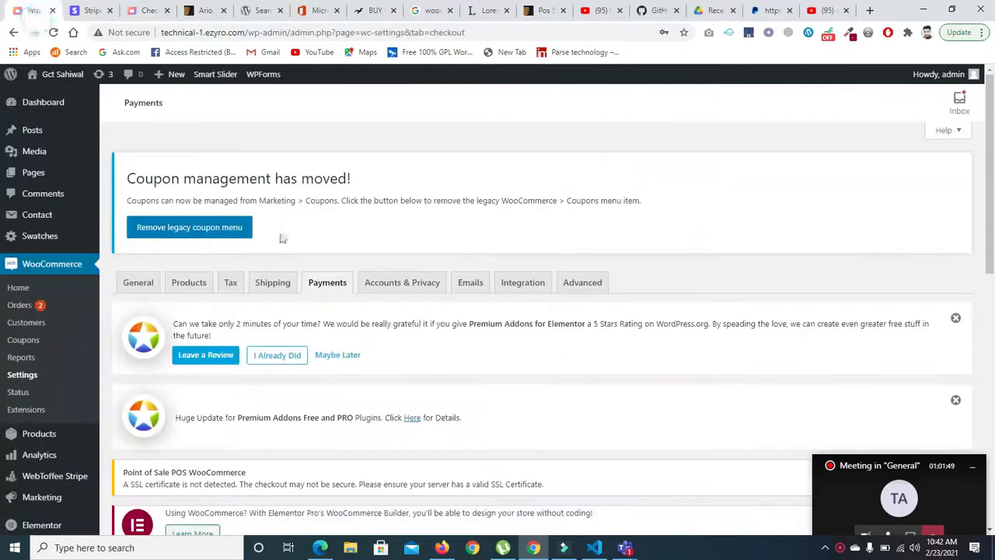
pyautogui.scroll(-8, 656, 430)
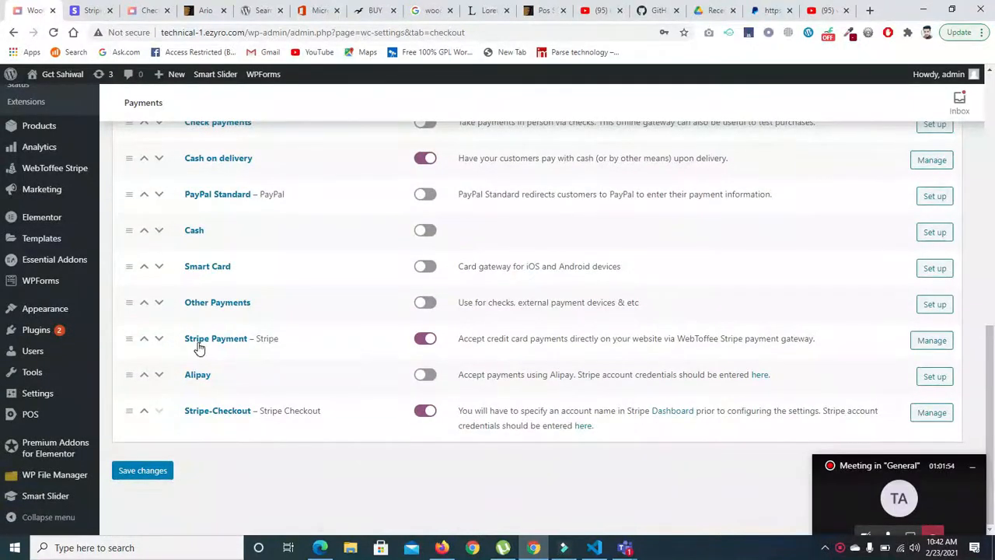
pyautogui.click(927, 343)
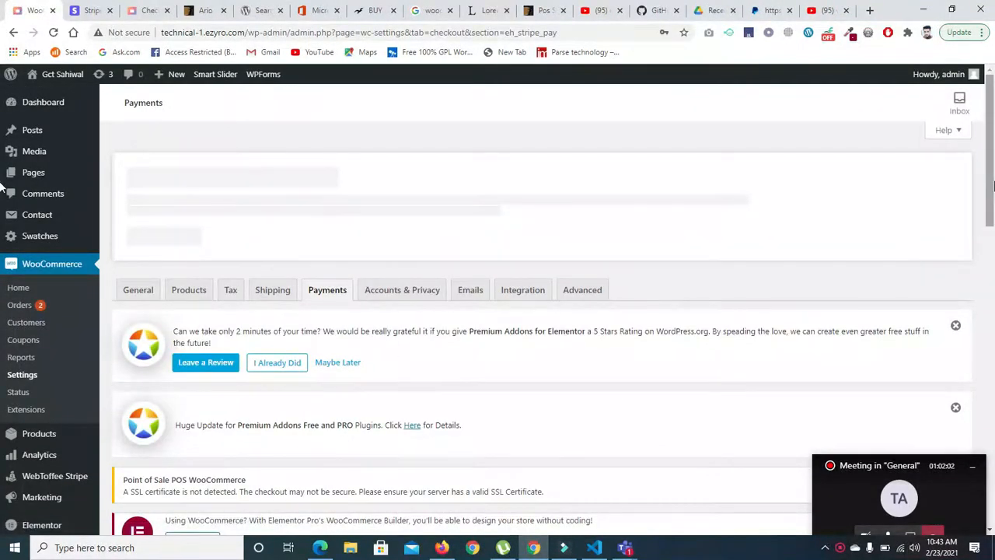
pyautogui.moveTo(993, 185); pyautogui.dragTo(986, 301)
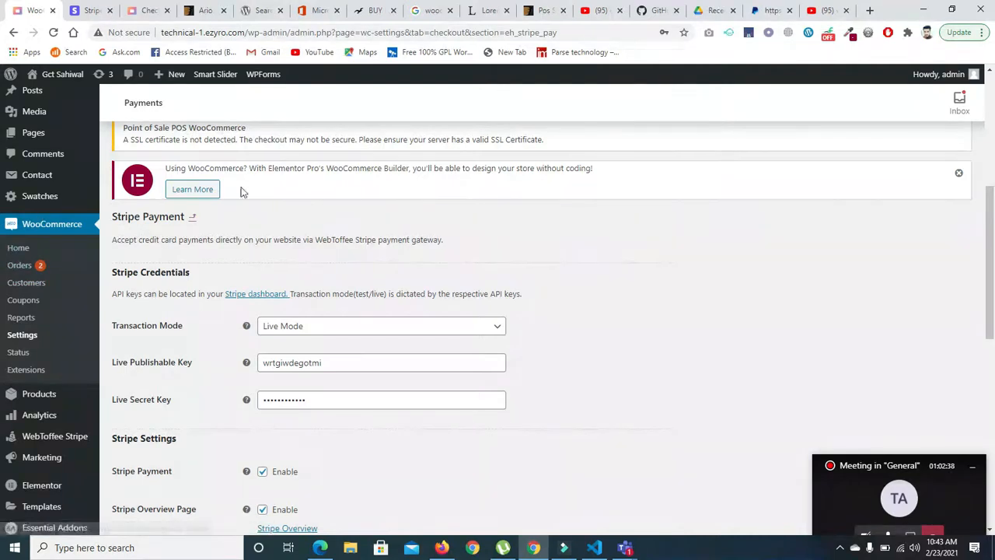
# - Publish the draft product "formal shoes (Copy)" through Quick Edit in the WooCommerce product list
pyautogui.click(31, 395)
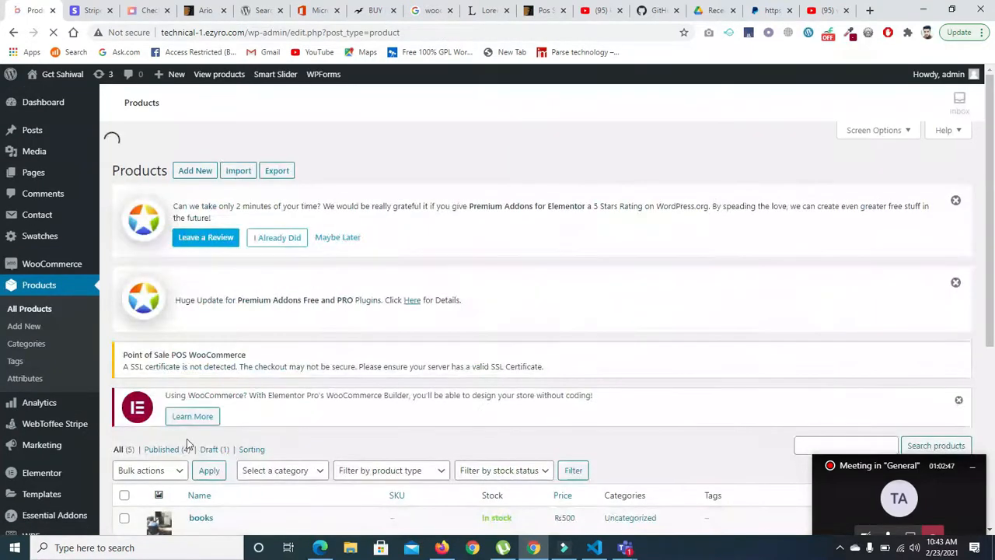
pyautogui.moveTo(990, 235); pyautogui.dragTo(993, 436)
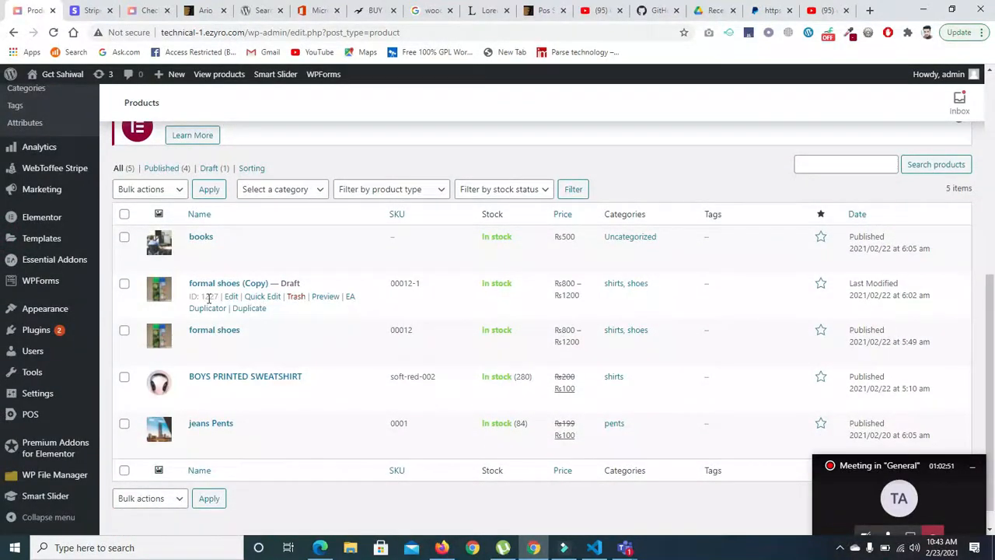
pyautogui.click(262, 296)
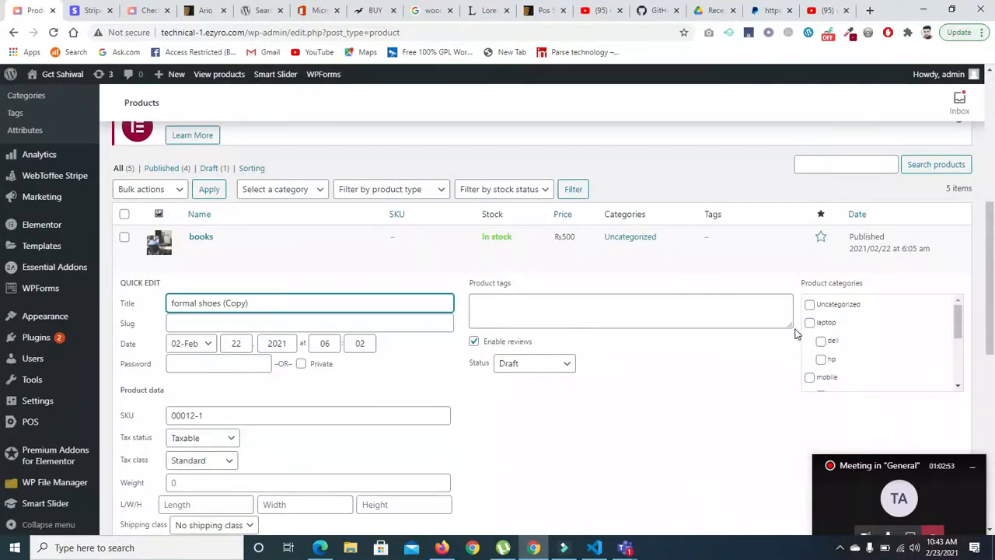
pyautogui.click(548, 365)
pyautogui.click(517, 377)
pyautogui.scroll(-5, 904, 355)
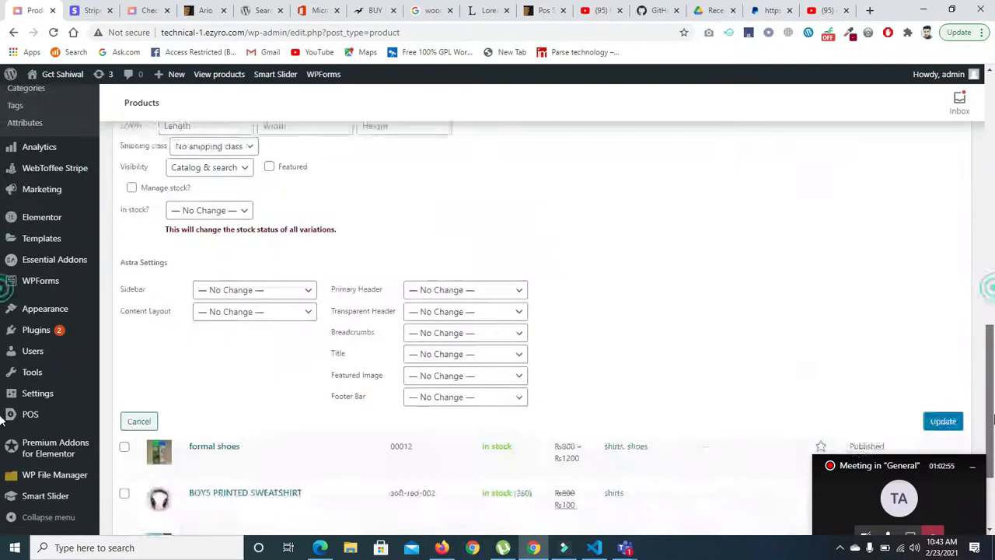
pyautogui.click(942, 410)
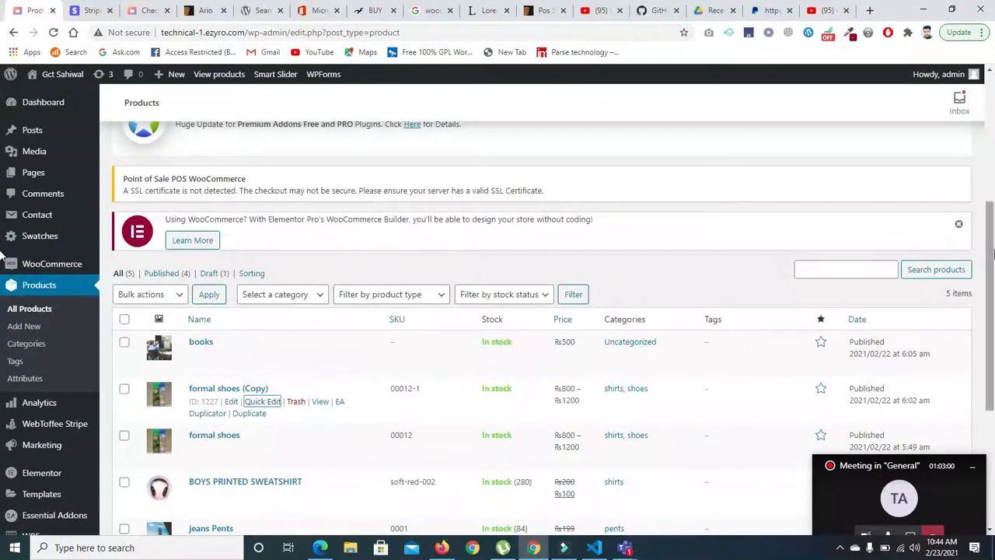
pyautogui.moveTo(994, 248); pyautogui.dragTo(994, 227)
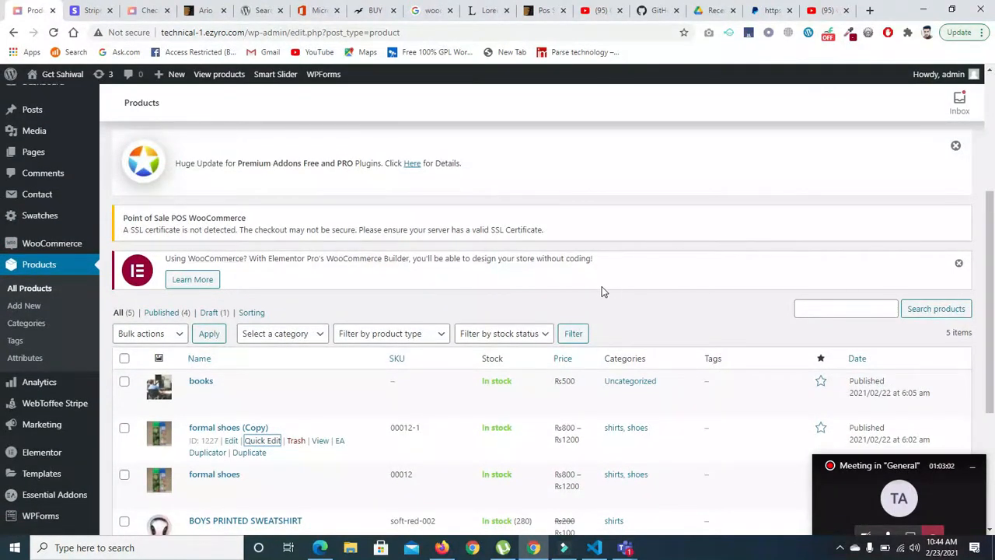
# - Return to the store's checkout page and select Cash on delivery as the payment method
pyautogui.click(135, 17)
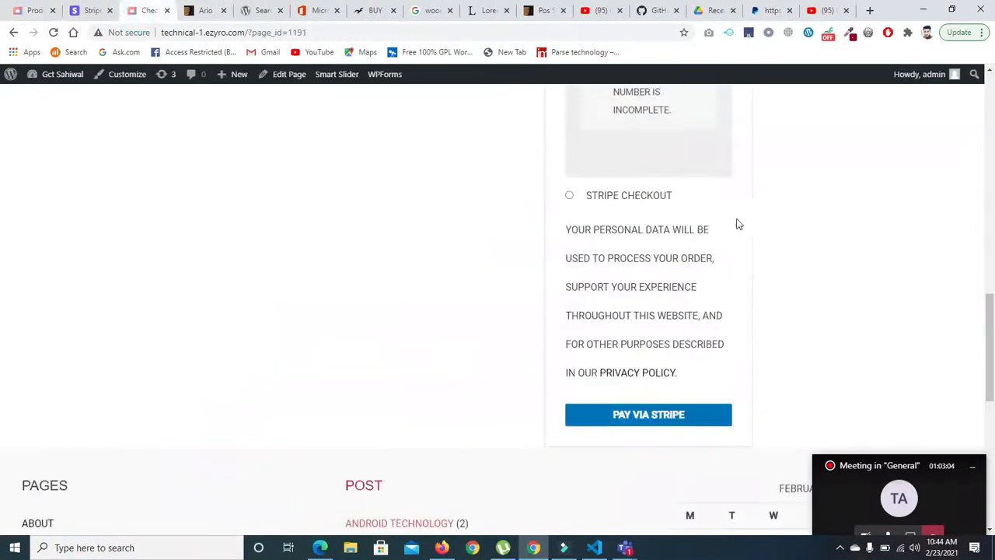
pyautogui.moveTo(994, 303); pyautogui.dragTo(994, 282)
pyautogui.scroll(3, 3, 283)
pyautogui.scroll(2, 3, 267)
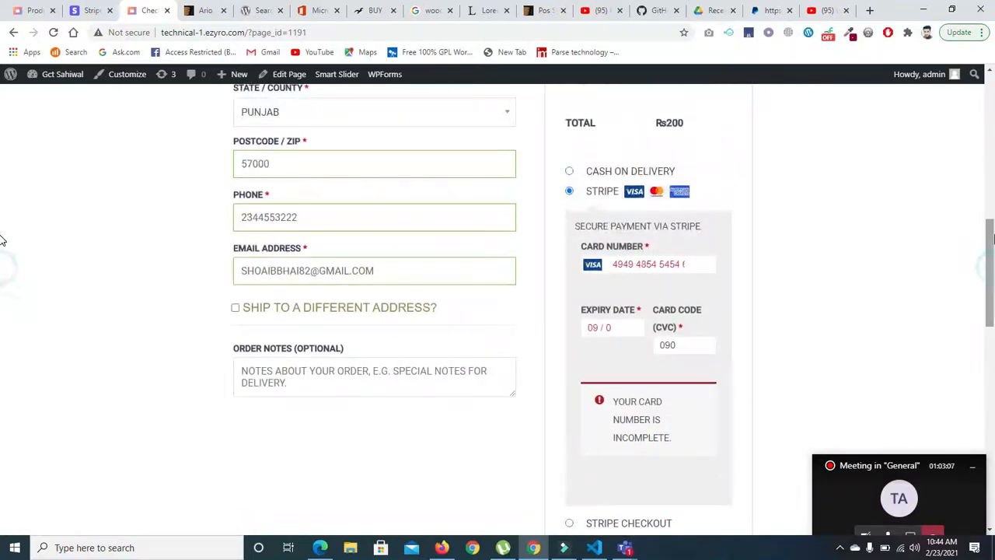
pyautogui.click(570, 172)
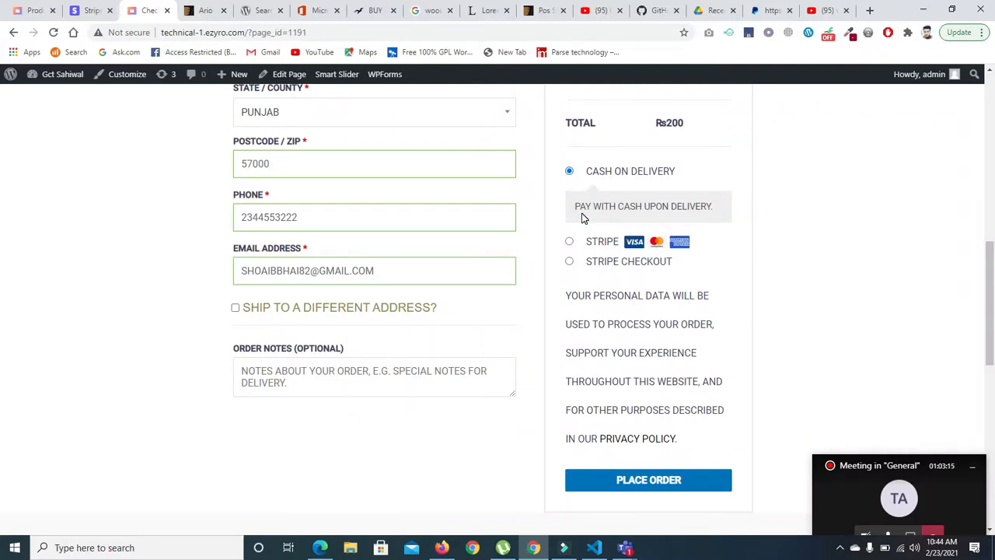
# - Look through the YouTube search results for "woocommerce payment gateway in pakistan" for local payment gateway tutorials
pyautogui.click(820, 10)
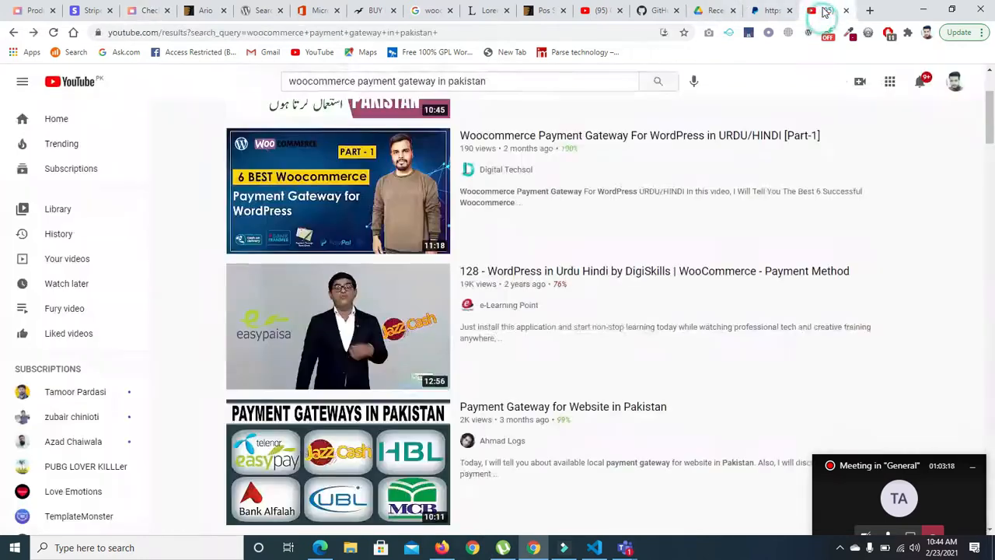
pyautogui.click(498, 80)
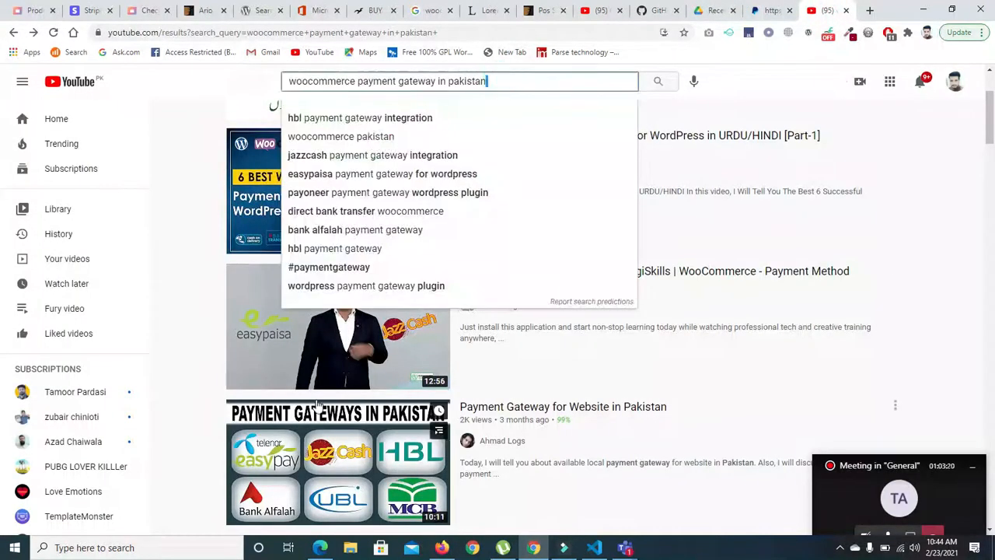
pyautogui.click(762, 360)
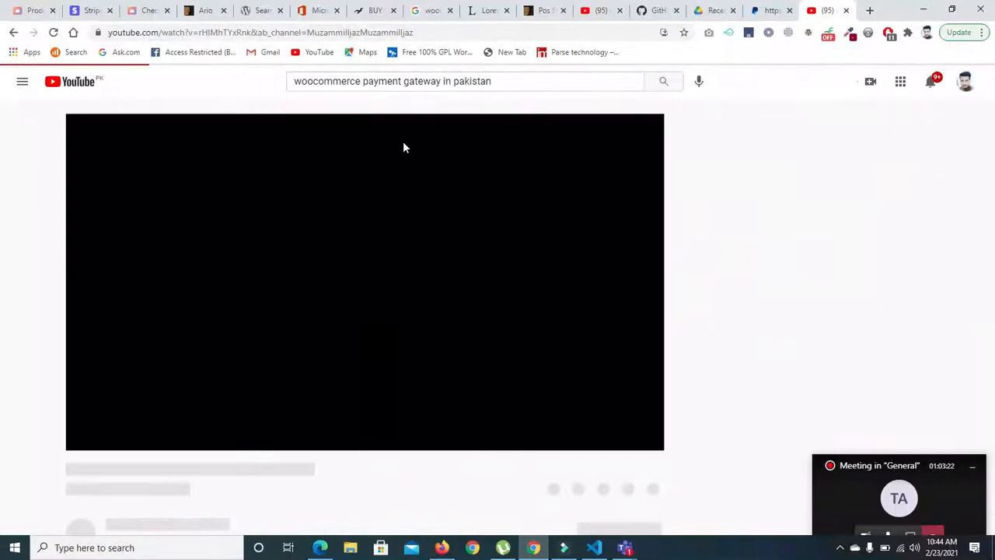
pyautogui.click(14, 32)
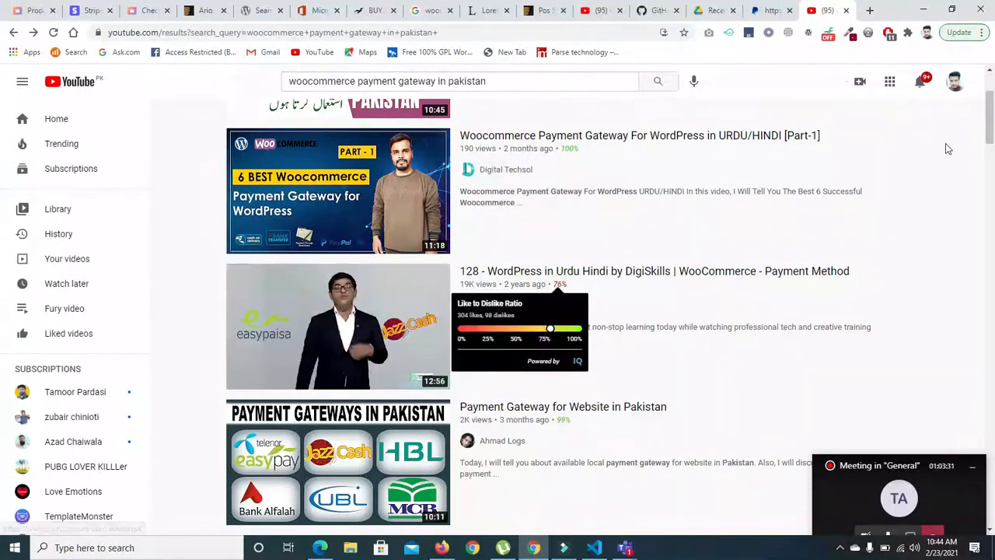
pyautogui.scroll(-2, 544, 310)
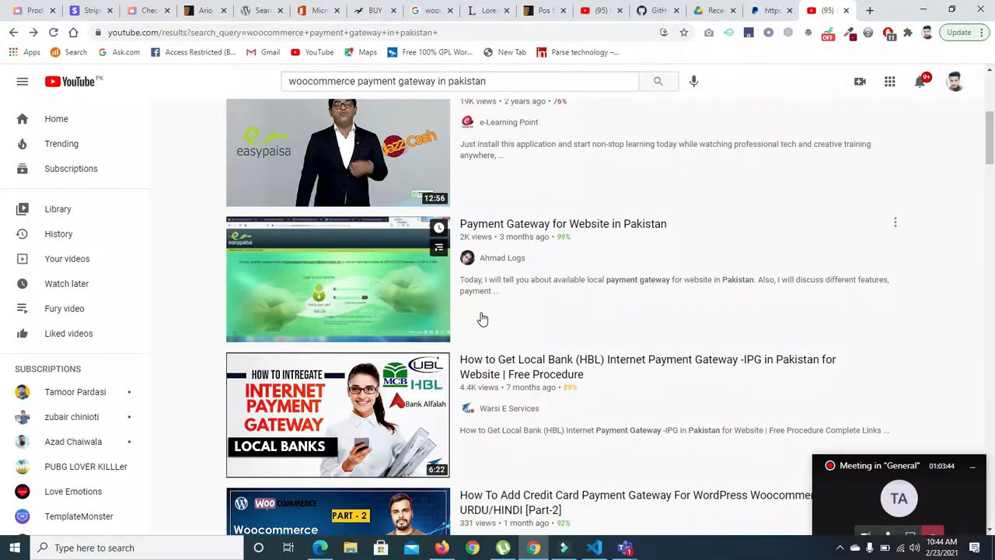
# - Return to the WordPress admin and open the Home page from the page list in the Elementor editor
pyautogui.click(17, 15)
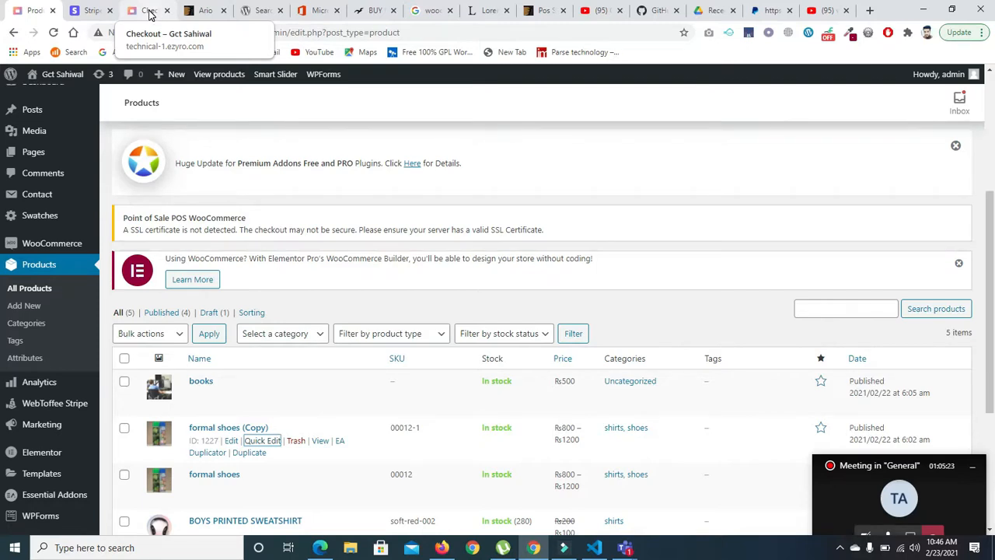
pyautogui.moveTo(991, 250); pyautogui.dragTo(991, 314)
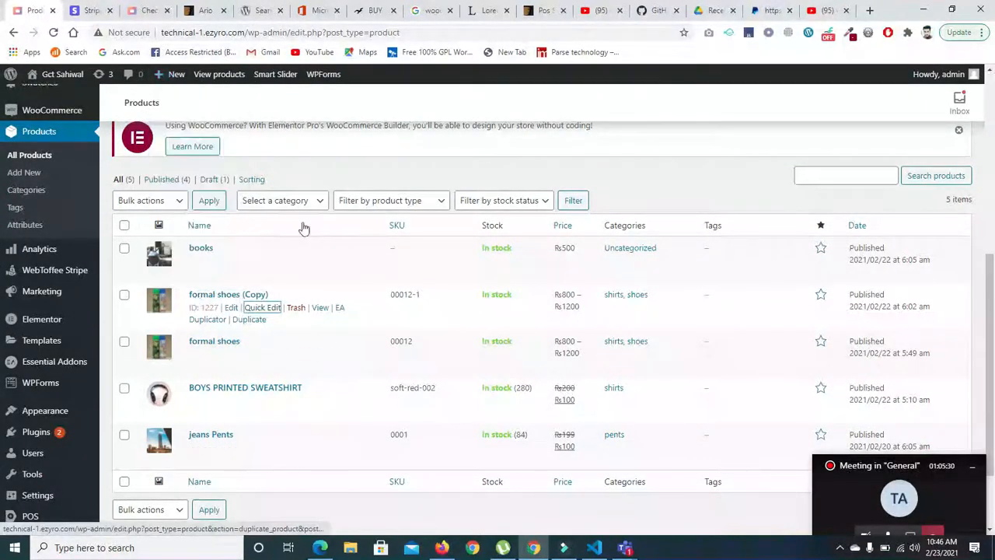
pyautogui.click(39, 131)
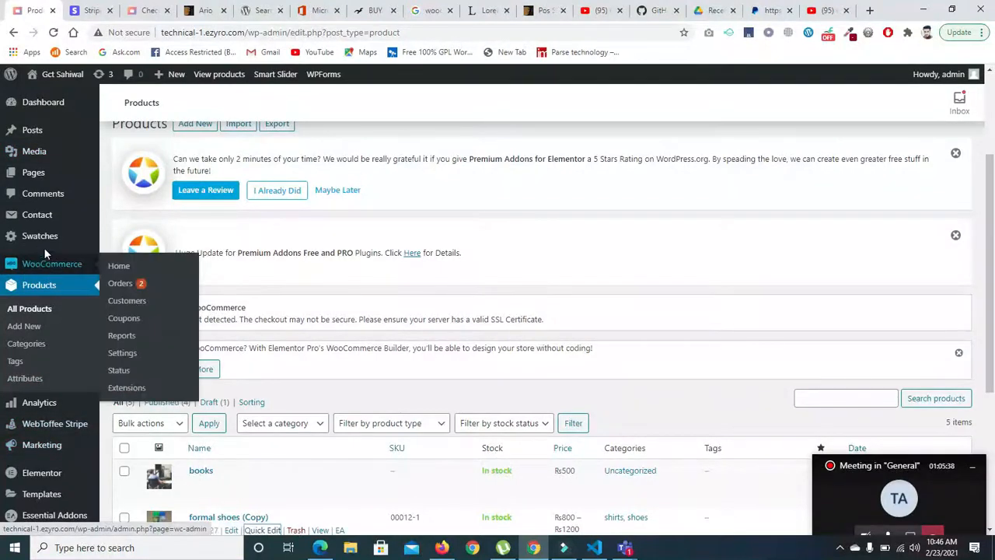
pyautogui.moveTo(33, 176)
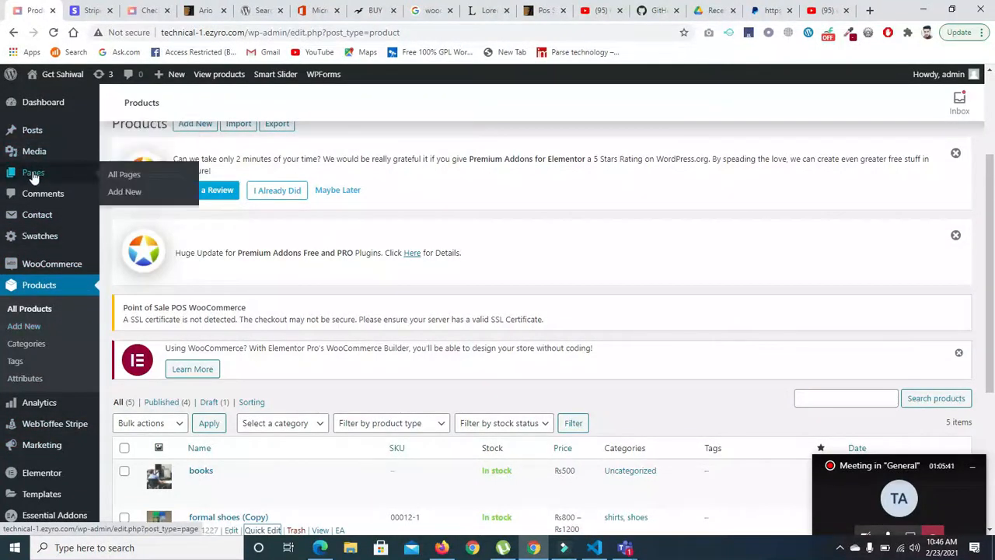
pyautogui.click(116, 175)
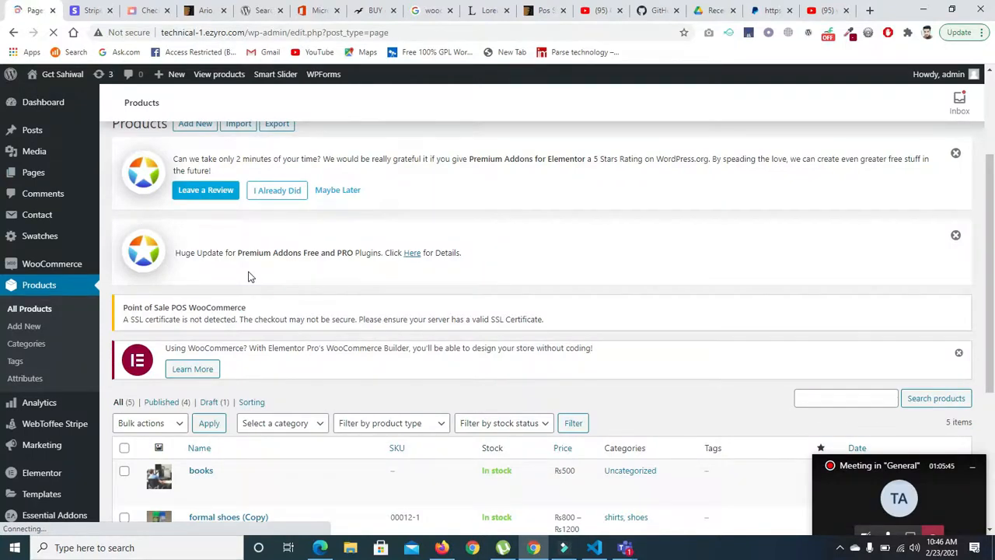
pyautogui.scroll(-2, 629, 252)
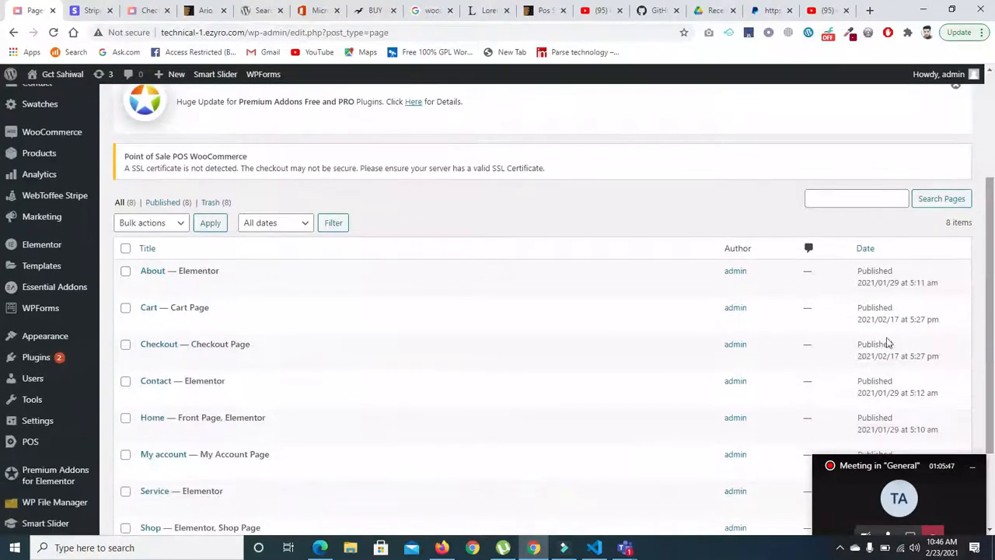
pyautogui.click(390, 435)
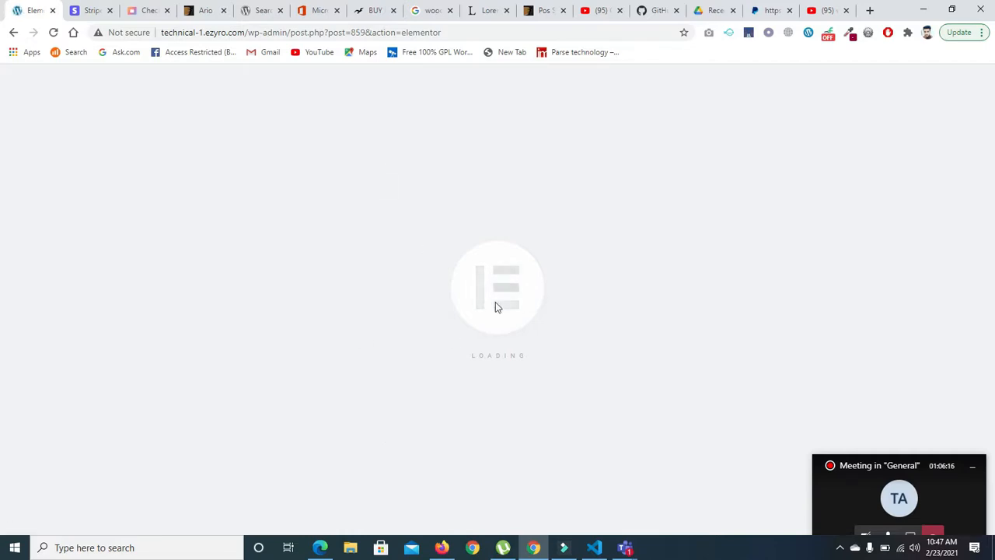
pyautogui.click(868, 492)
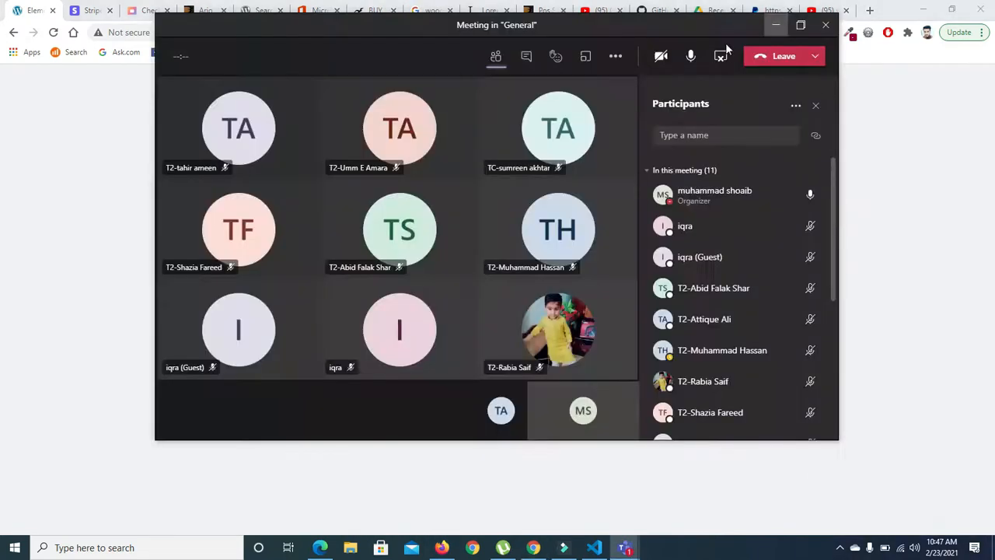
pyautogui.click(775, 28)
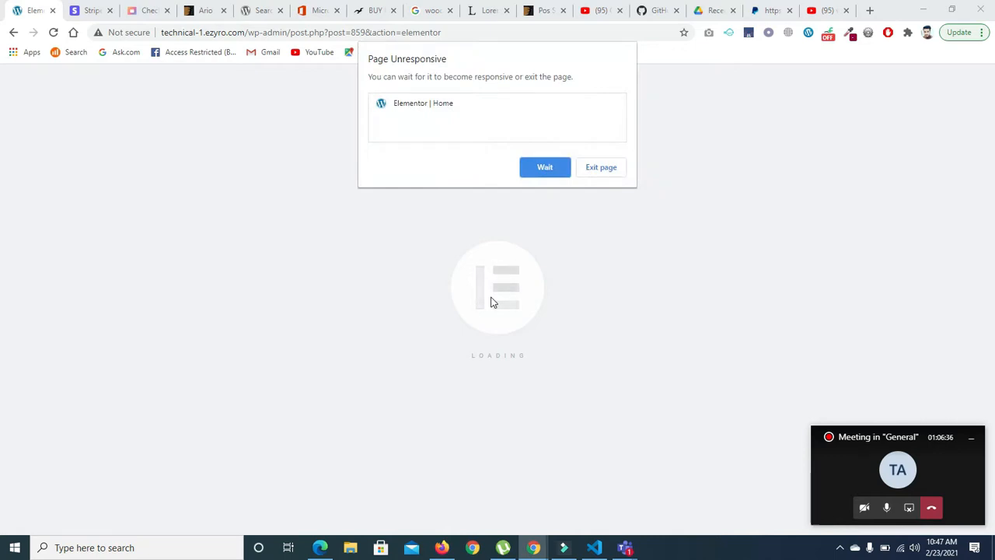
pyautogui.hotkey('alt', 'Tab')
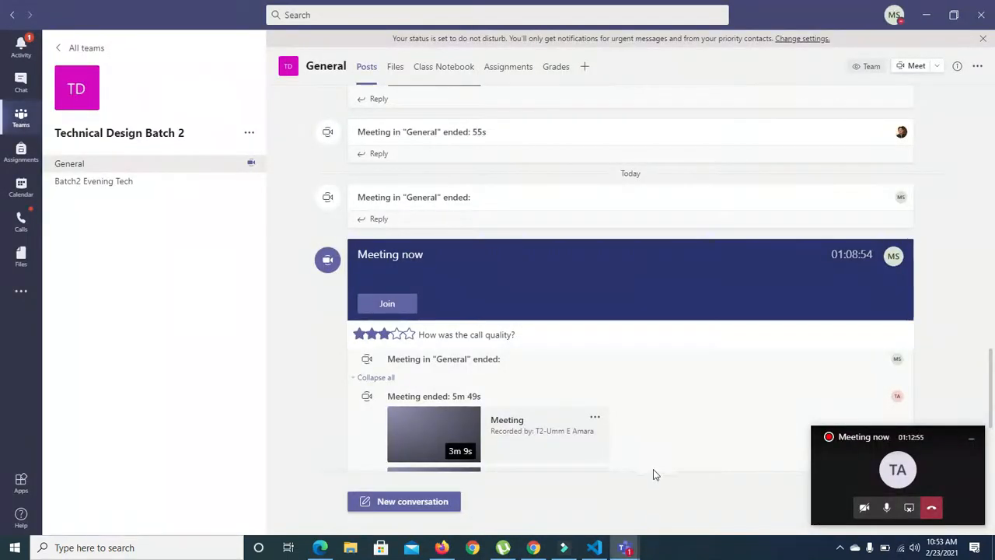
# - Switch back to Chrome and look through the Home page in the Elementor editor down to its footer
pyautogui.click(533, 547)
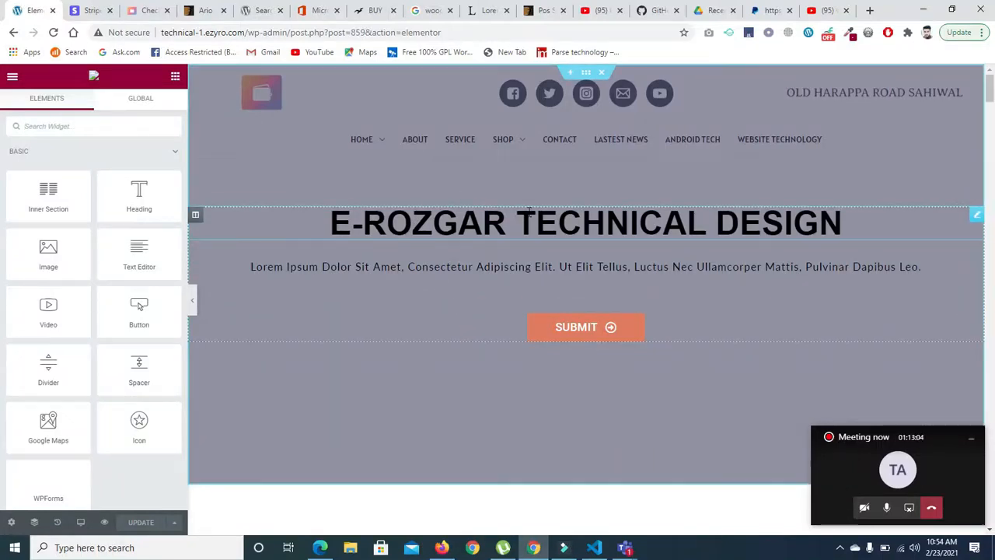
pyautogui.moveTo(993, 88); pyautogui.dragTo(992, 208)
pyautogui.moveTo(1, 208); pyautogui.dragTo(990, 497)
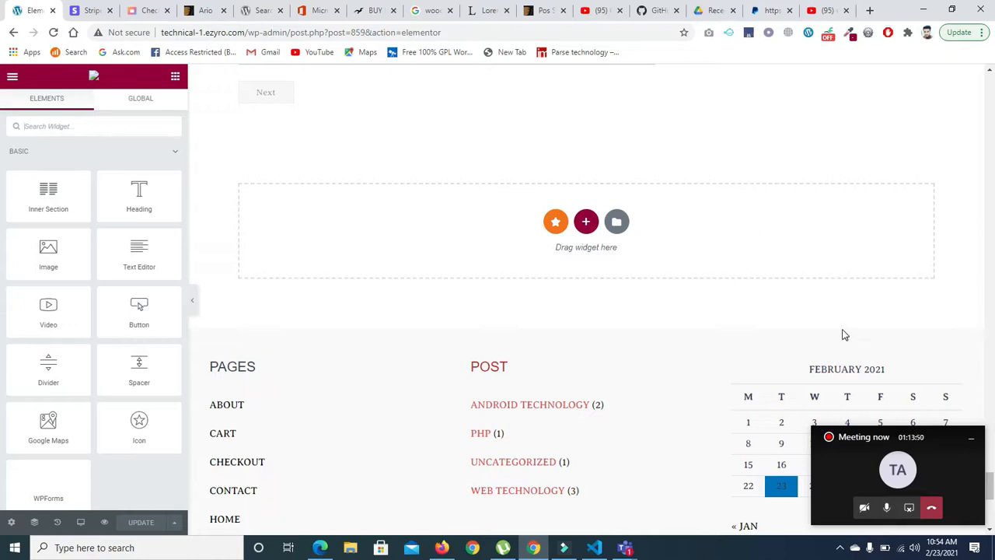
pyautogui.moveTo(990, 489); pyautogui.dragTo(984, 31)
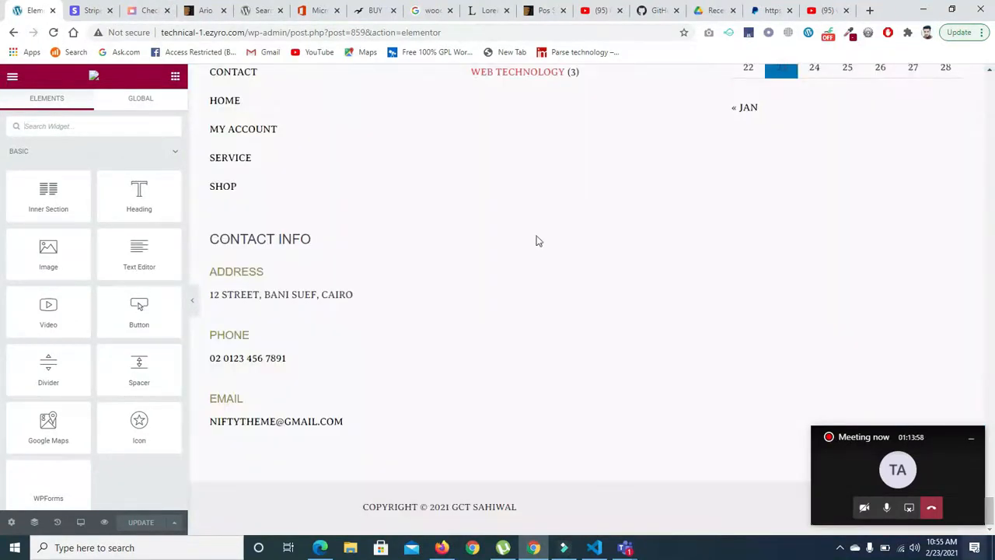
# - Review the store's checkout page, from the payment methods up to the notices above the billing details
pyautogui.click(144, 10)
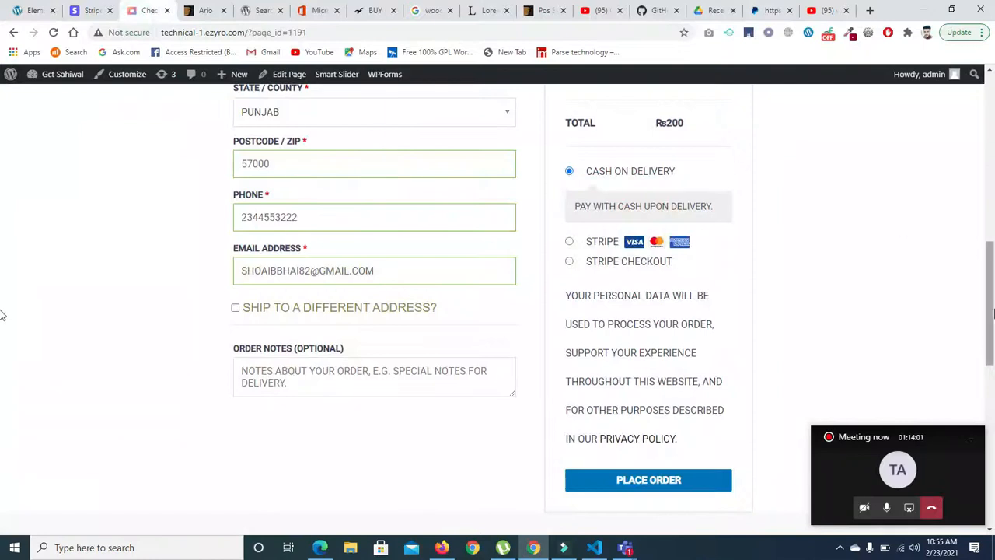
pyautogui.scroll(10, 3, 311)
pyautogui.moveTo(422, 161)
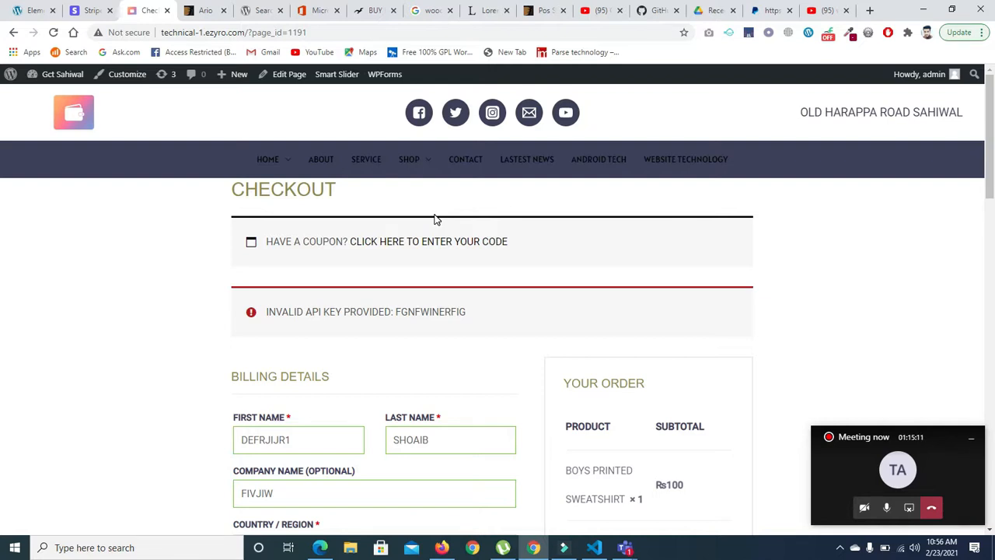
pyautogui.moveTo(591, 548)
# - Return to the Home page in Elementor, search the widgets for "product" and look through the matches
pyautogui.click(31, 10)
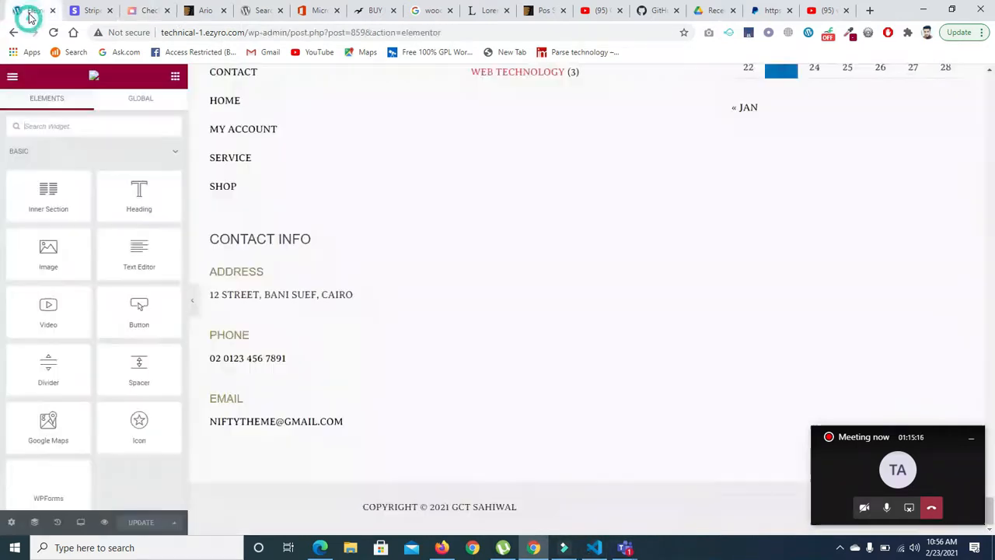
pyautogui.moveTo(993, 514); pyautogui.dragTo(992, 477)
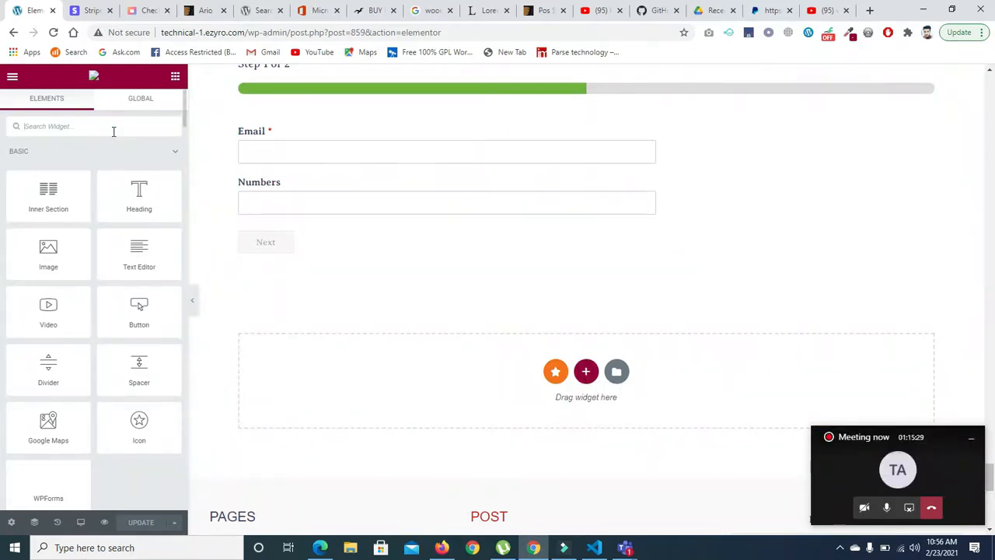
pyautogui.write('product')
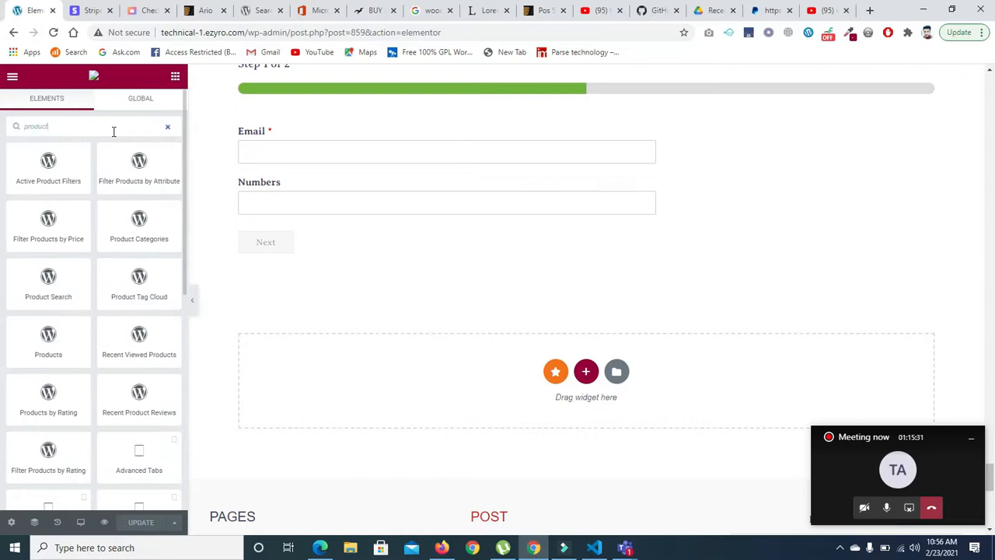
pyautogui.moveTo(183, 176); pyautogui.dragTo(190, 311)
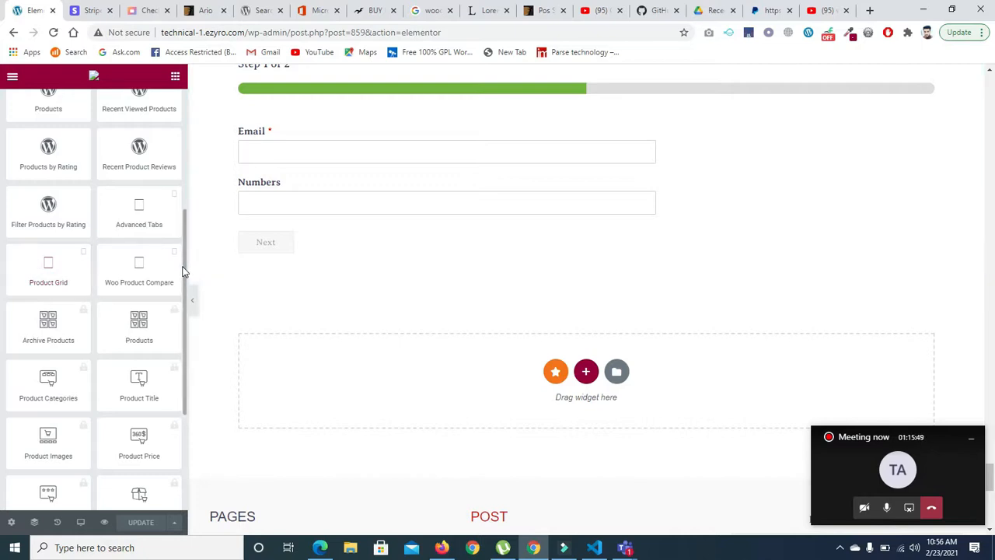
pyautogui.moveTo(184, 271); pyautogui.dragTo(188, 146)
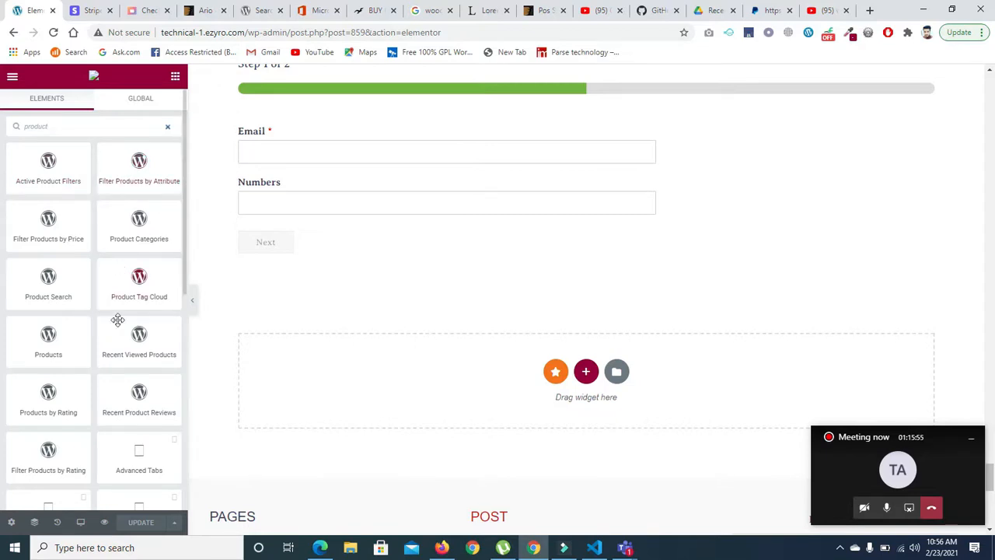
pyautogui.moveTo(184, 264); pyautogui.dragTo(174, 144)
# - Search the Elementor widgets for "cat" to look for category widgets, and clear the search
pyautogui.doubleClick(134, 133)
pyautogui.press('BackSpace')
pyautogui.write('ca')
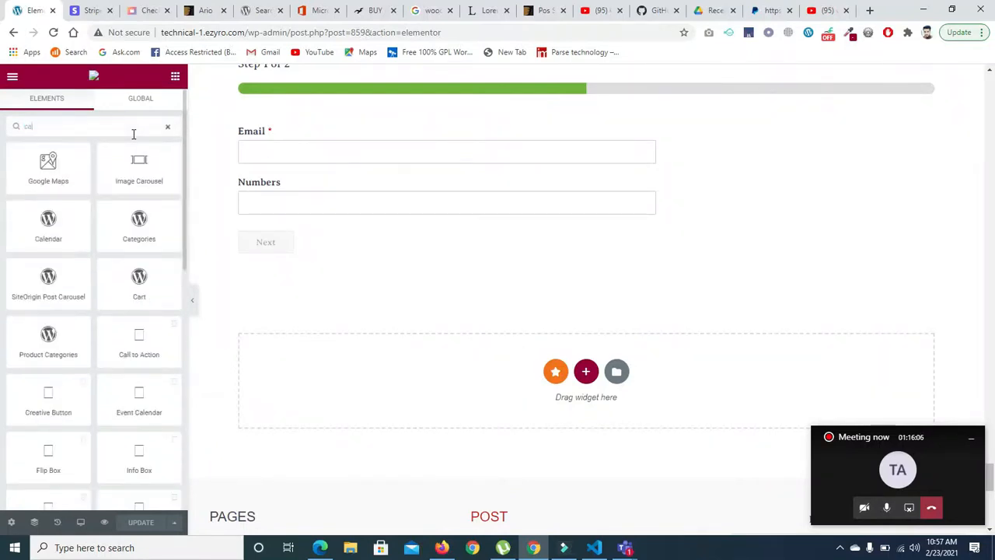
pyautogui.write('t')
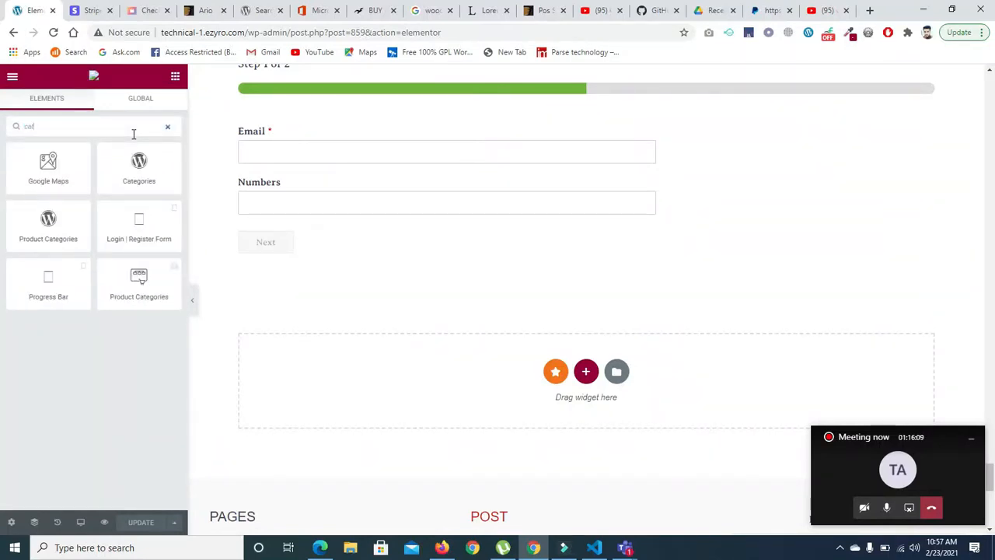
pyautogui.doubleClick(97, 132)
pyautogui.press('BackSpace')
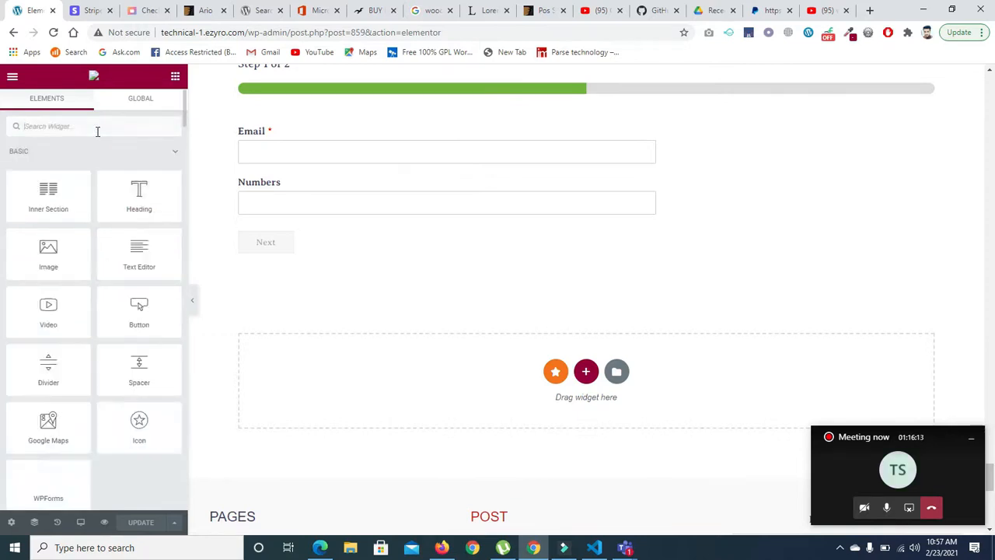
# - Search the widgets for "produ" and add the Product Grid widget to the empty area above the Home page's footer
pyautogui.write('produ')
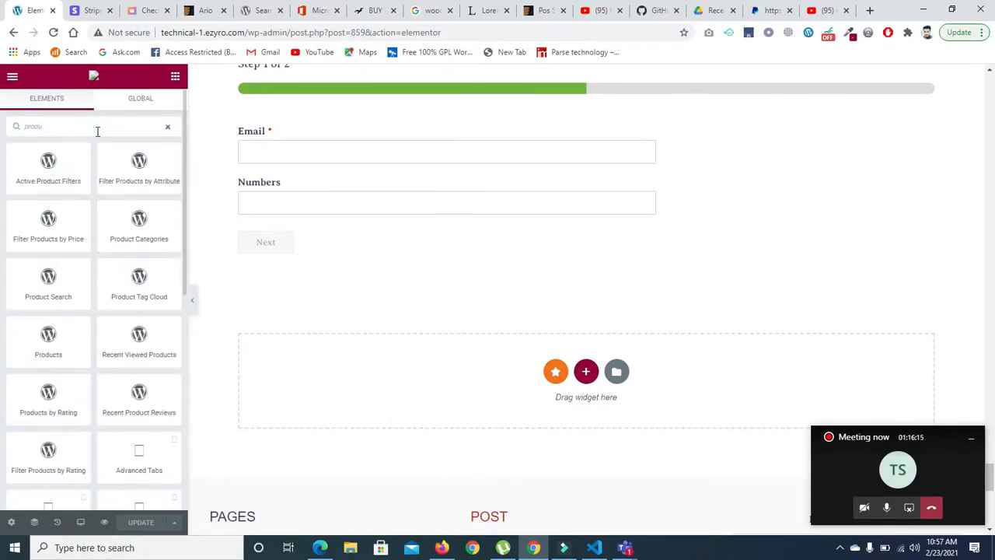
pyautogui.scroll(-1, 185, 186)
pyautogui.scroll(-4, 189, 208)
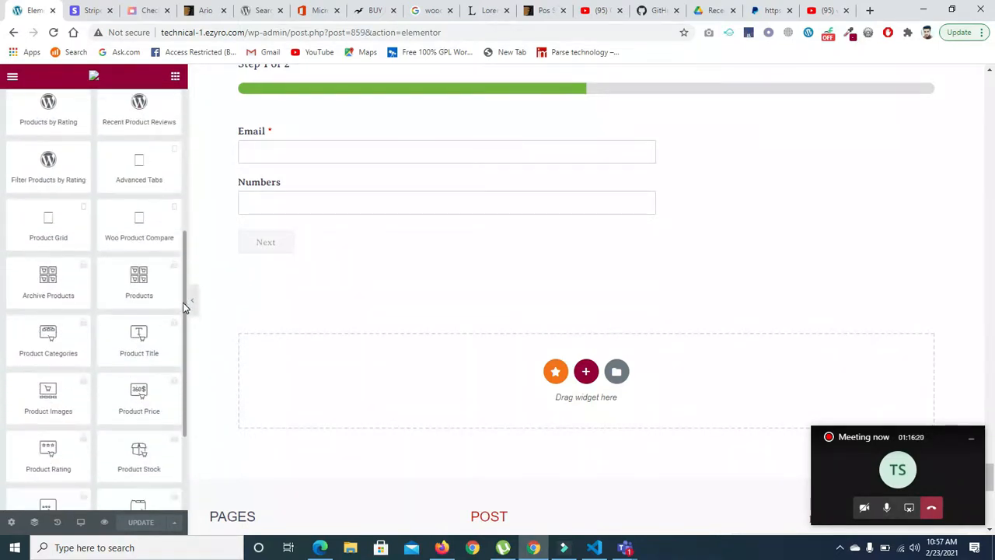
pyautogui.scroll(-1, 184, 311)
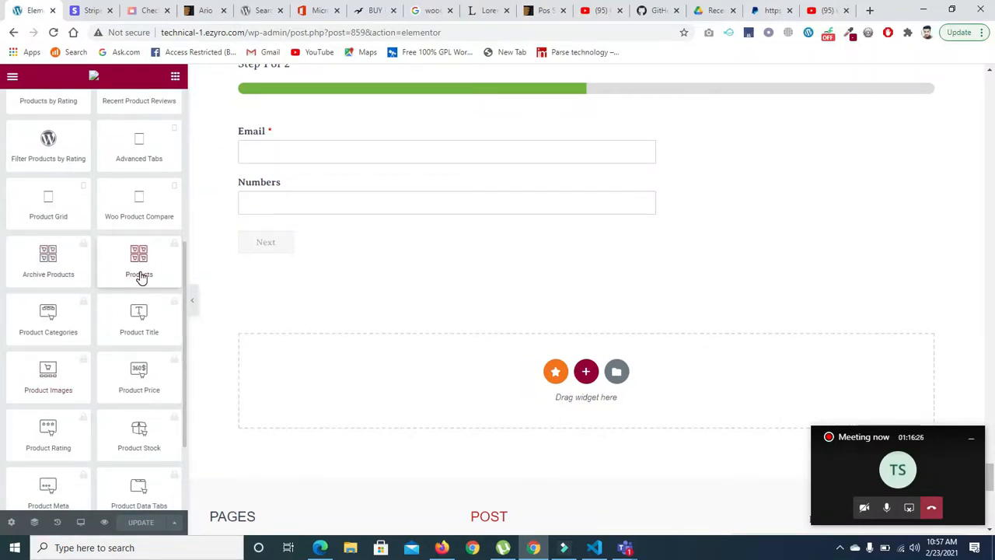
pyautogui.moveTo(184, 272)
pyautogui.mouseDown()
pyautogui.moveTo(188, 320)
pyautogui.moveTo(187, 252)
pyautogui.mouseUp()
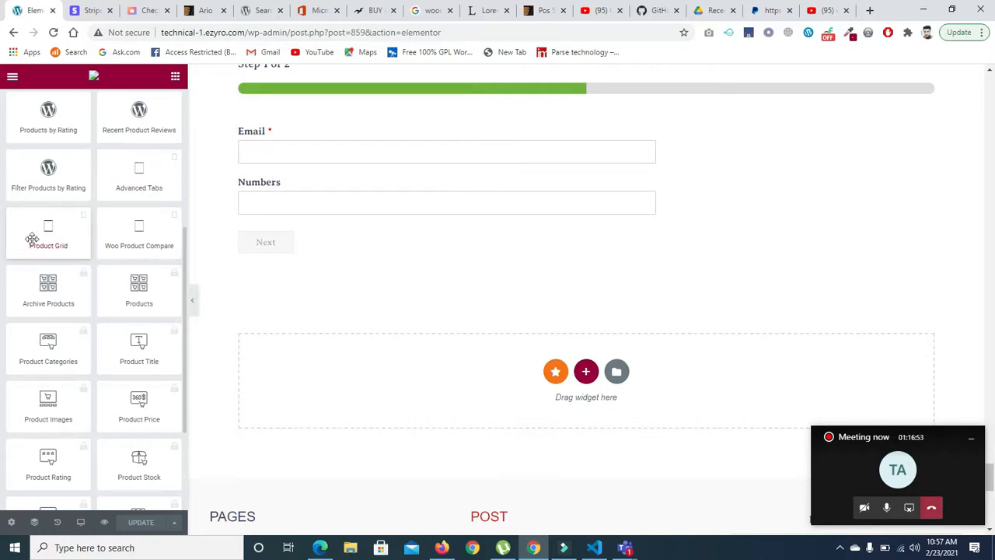
pyautogui.moveTo(45, 232); pyautogui.dragTo(574, 369)
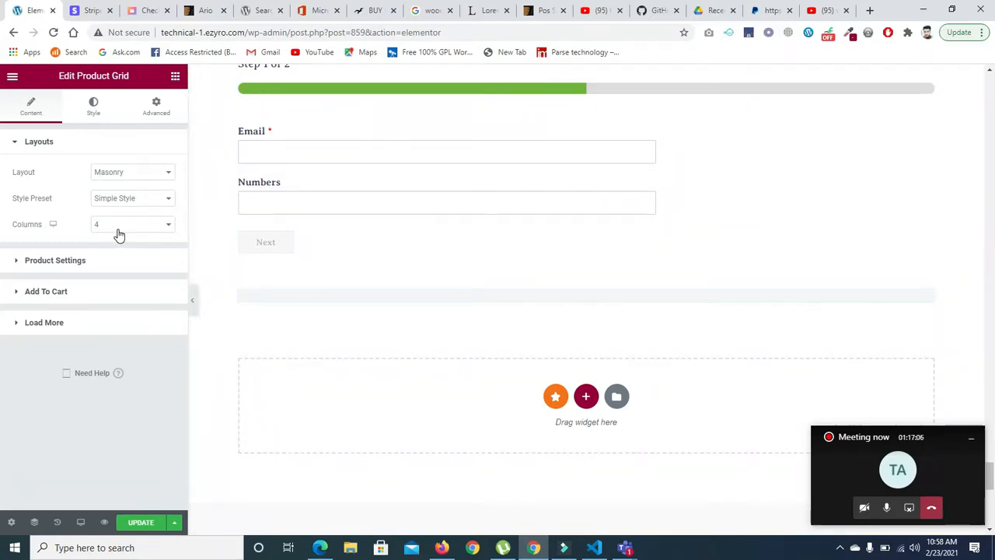
# - In the Product Grid's product settings, try the Featured Products filter and set Filter By to Best Selling Products
pyautogui.click(25, 267)
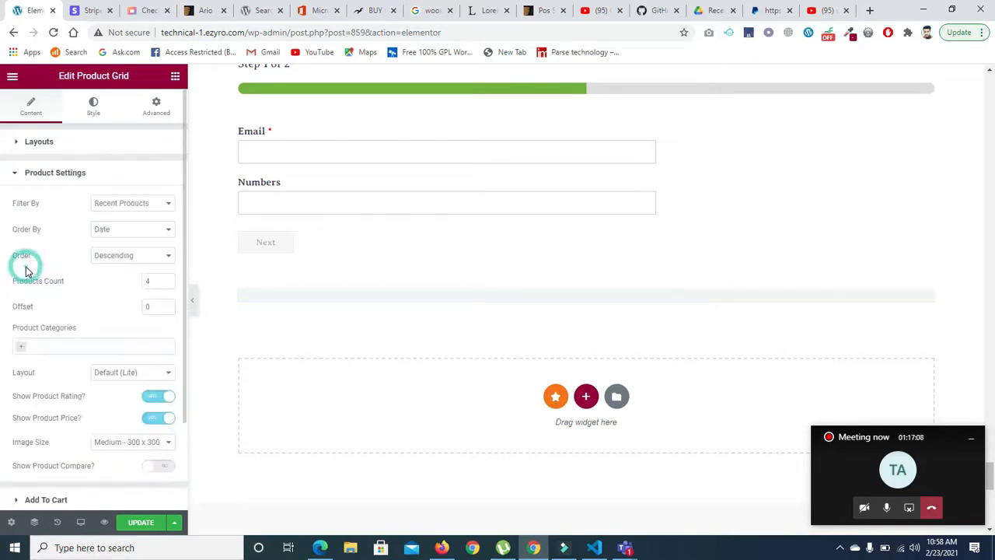
pyautogui.click(128, 205)
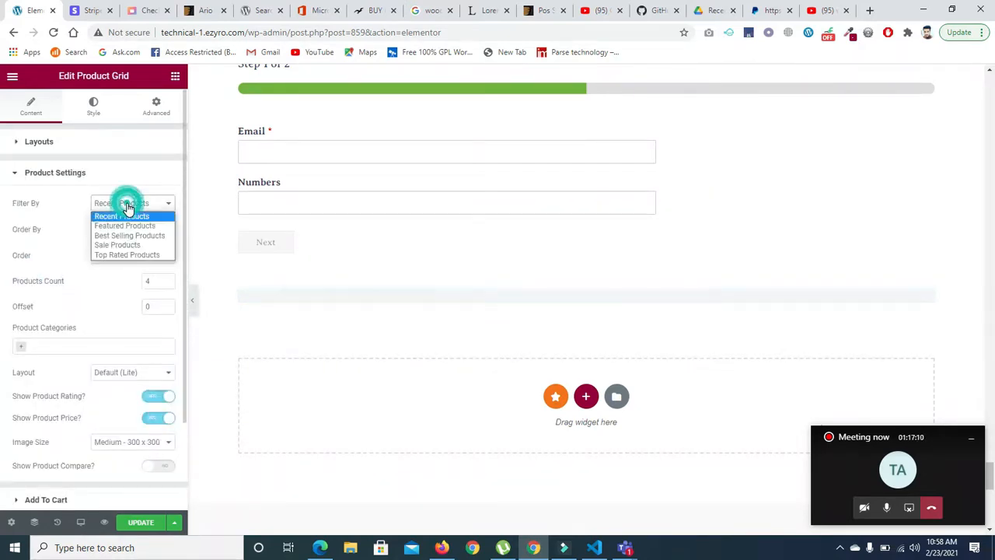
pyautogui.click(124, 226)
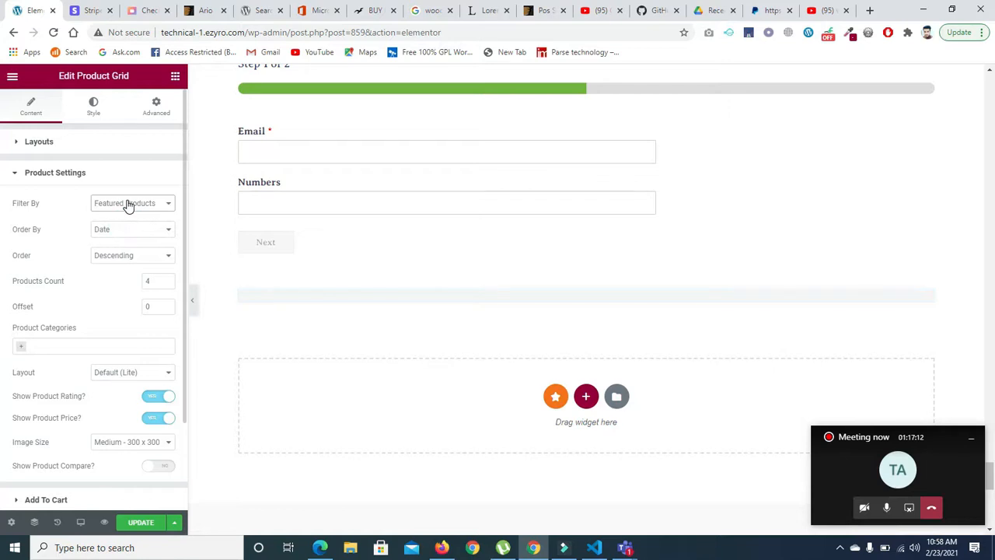
pyautogui.click(128, 206)
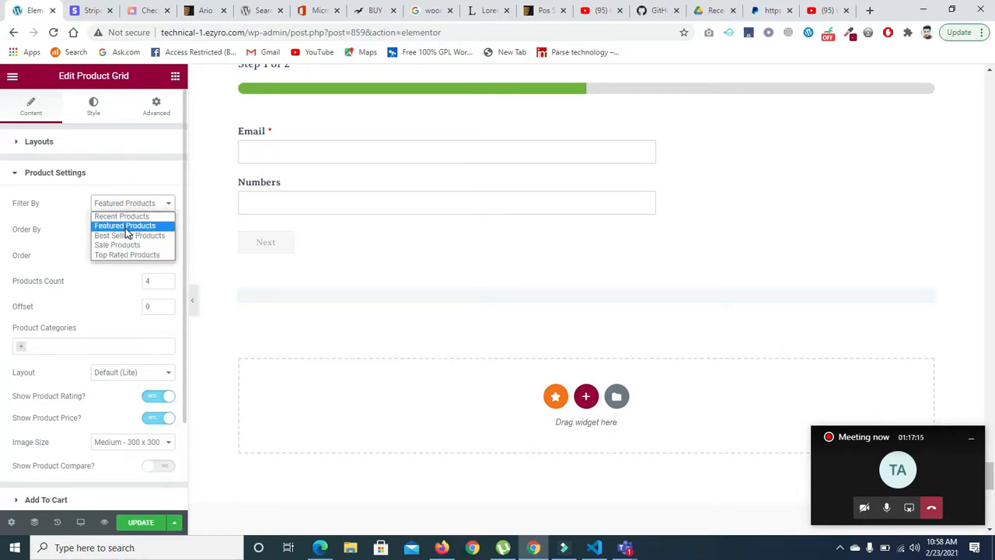
pyautogui.click(129, 235)
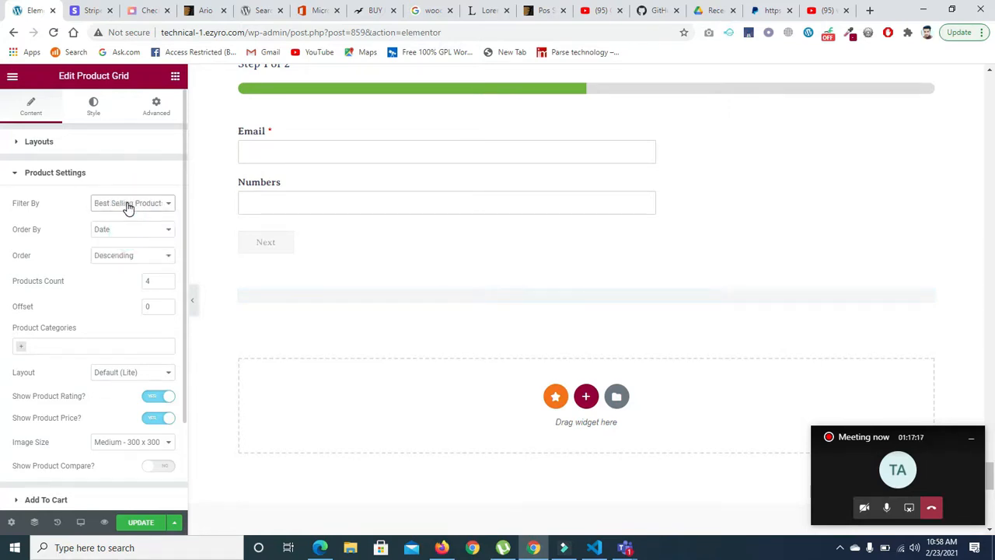
# - Reload the Home page's Elementor editor, accepting the loss of unsaved changes
pyautogui.moveTo(526, 306)
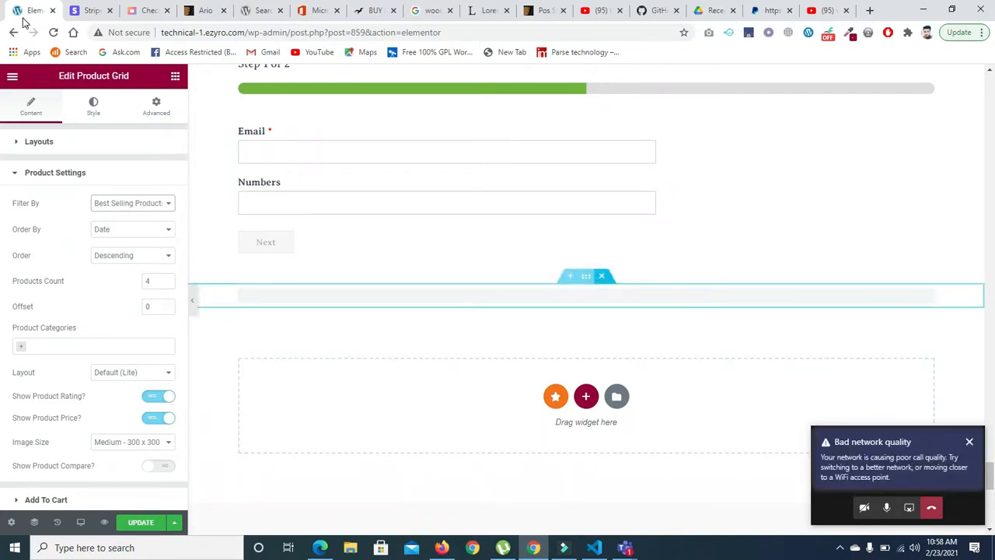
pyautogui.click(53, 33)
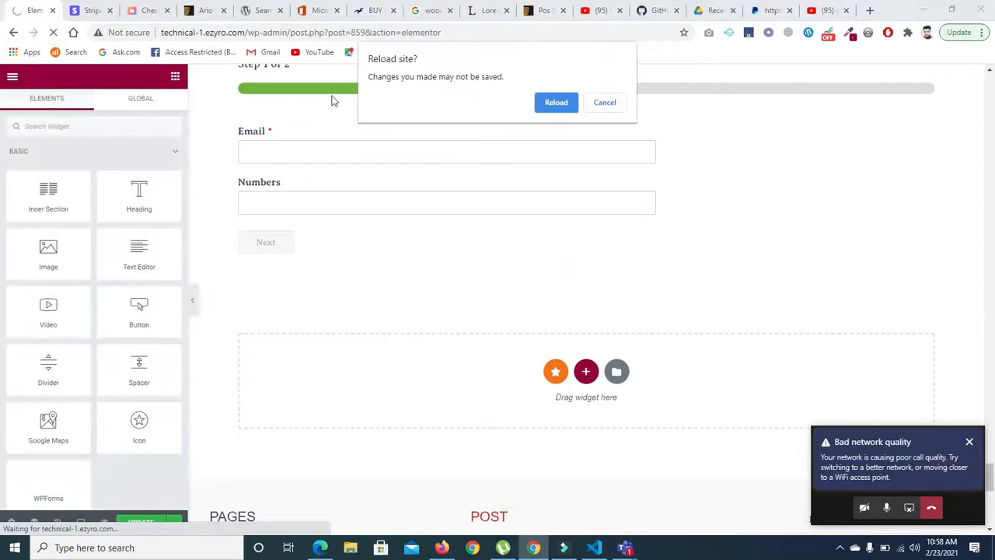
pyautogui.click(552, 107)
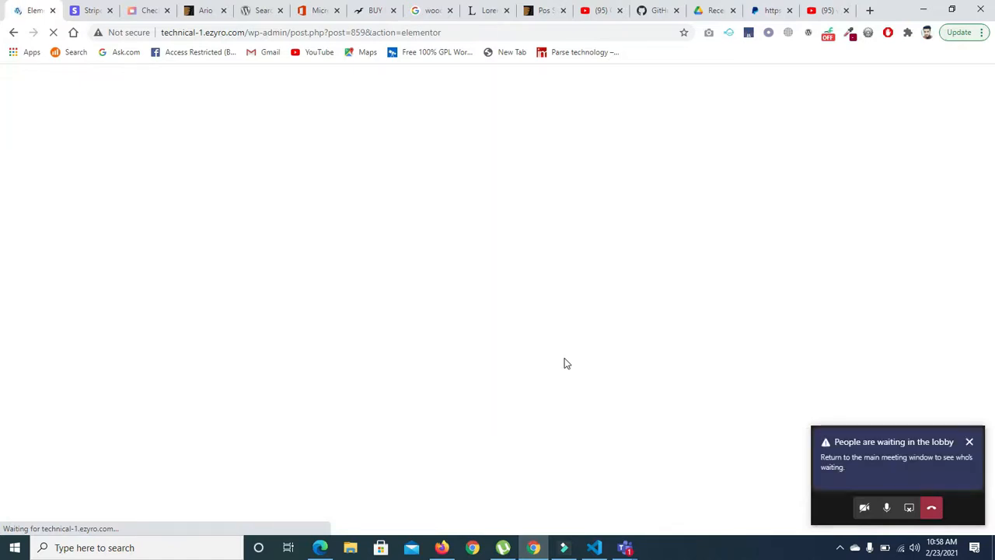
# - Check the main meeting window for people waiting, and move the floating meeting window clear of Elementor's "Can't Edit?" notice
pyautogui.click(814, 464)
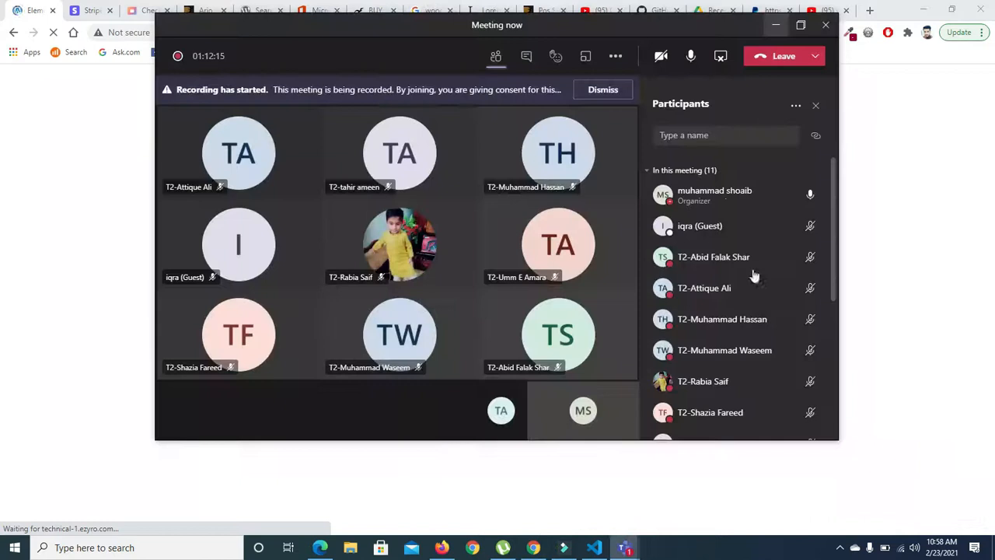
pyautogui.click(787, 194)
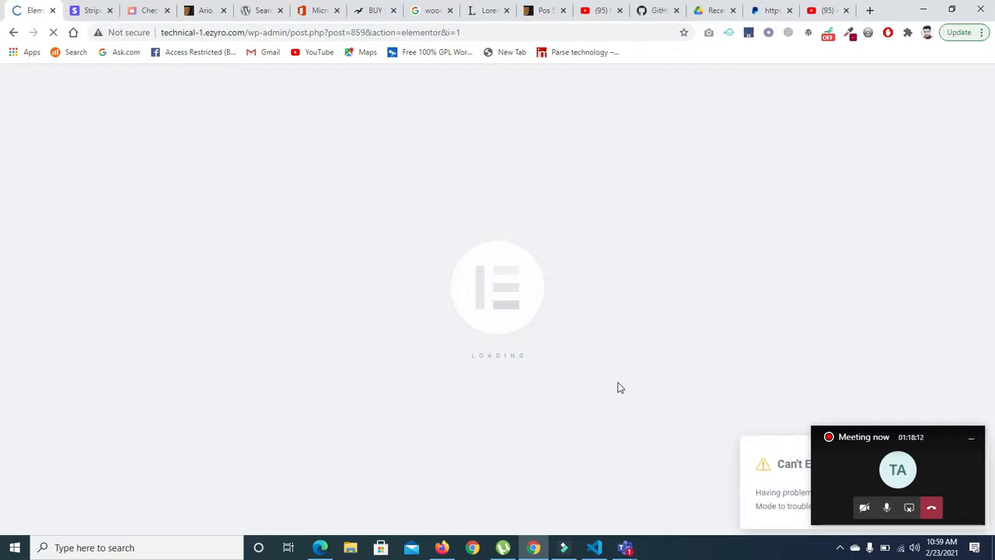
pyautogui.moveTo(847, 440); pyautogui.dragTo(846, 333)
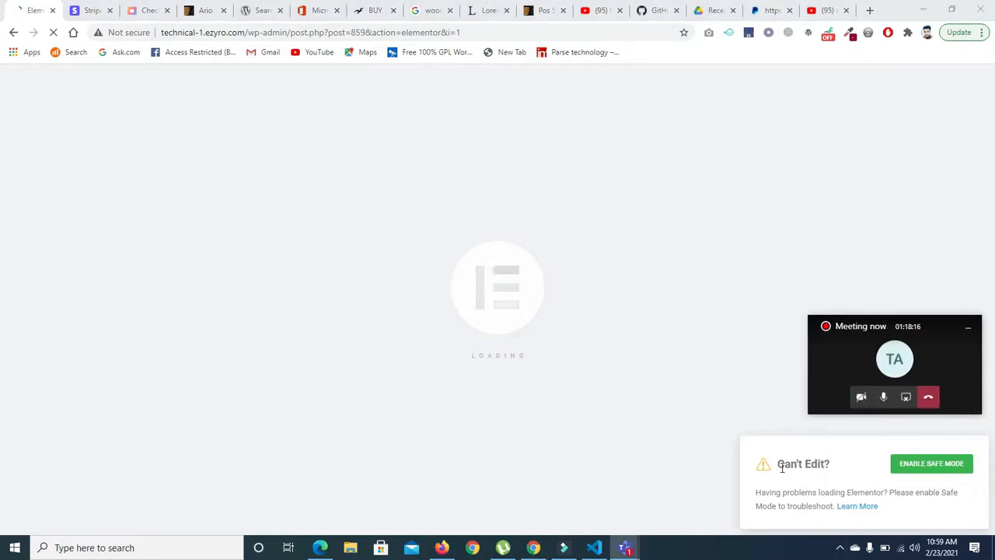